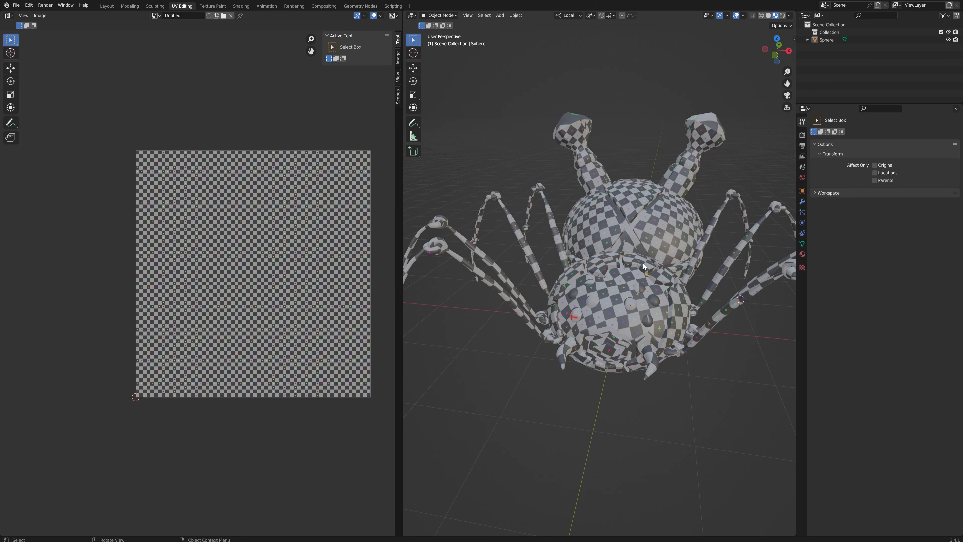
Step: Switch to the Layout workspace, enter Edit Mode on the spider mesh, and show its material settings
middle_click_drag(639, 260, 640, 275)
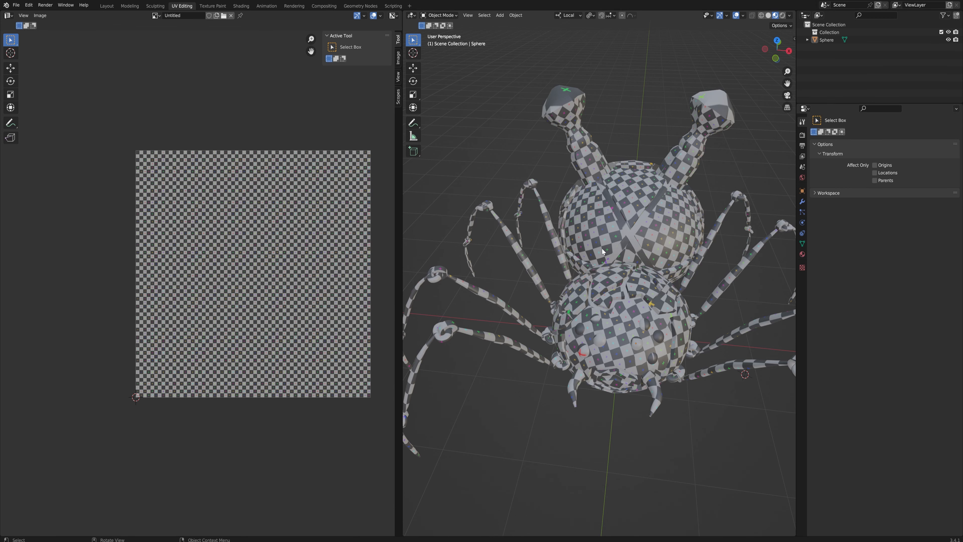
left_click(106, 6)
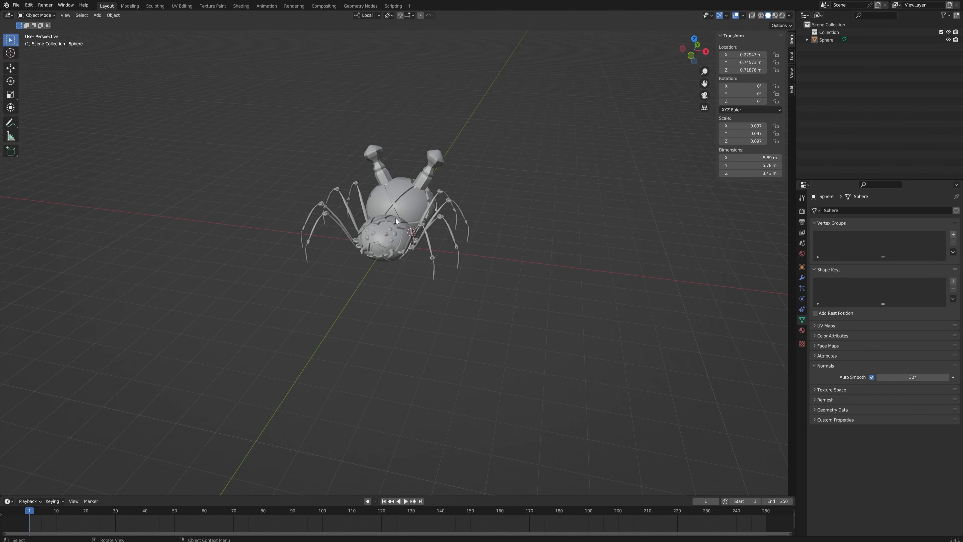
scroll(396, 221, "up", 7)
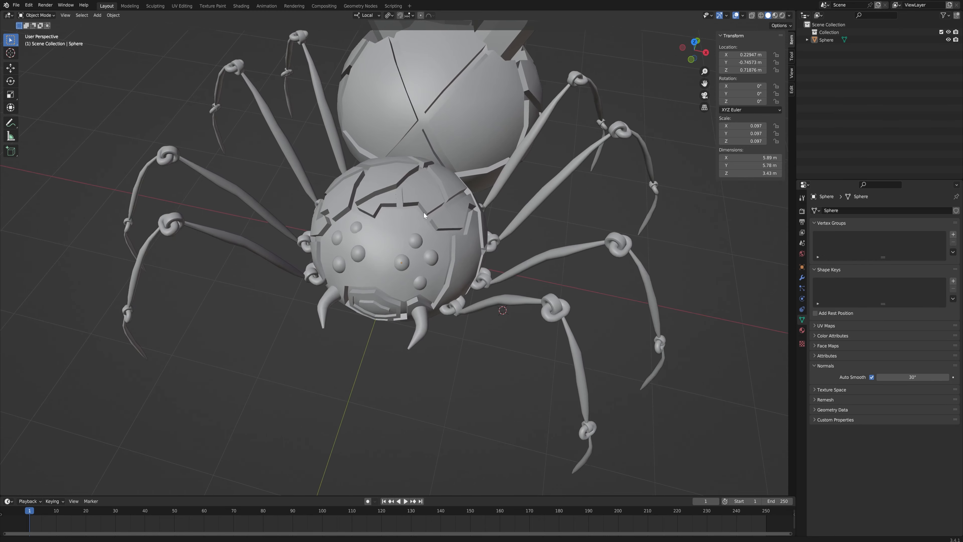
left_click(408, 231)
key("Tab")
middle_click_drag(421, 254, 425, 245)
left_click(801, 330)
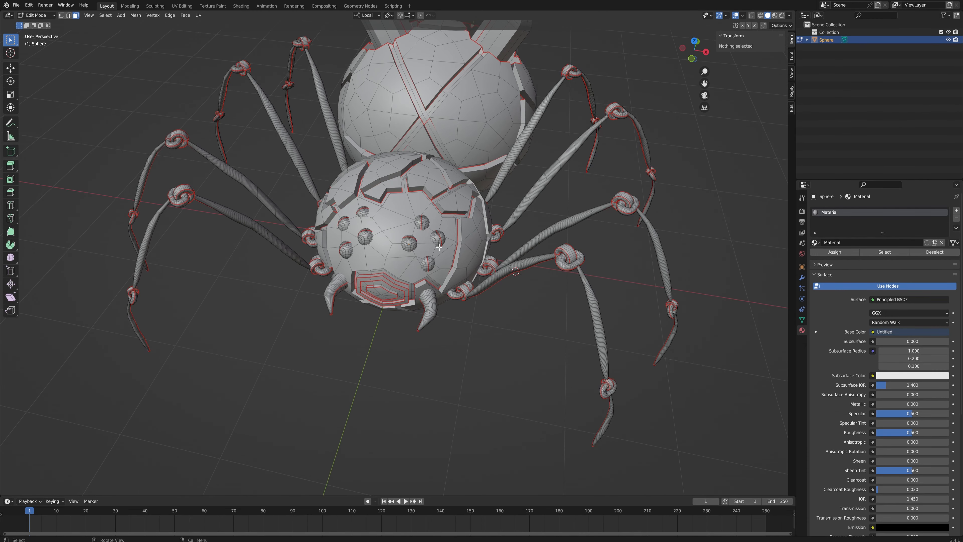
Step: Select all the eye spheres on the spider's head as linked geometry
key("l")
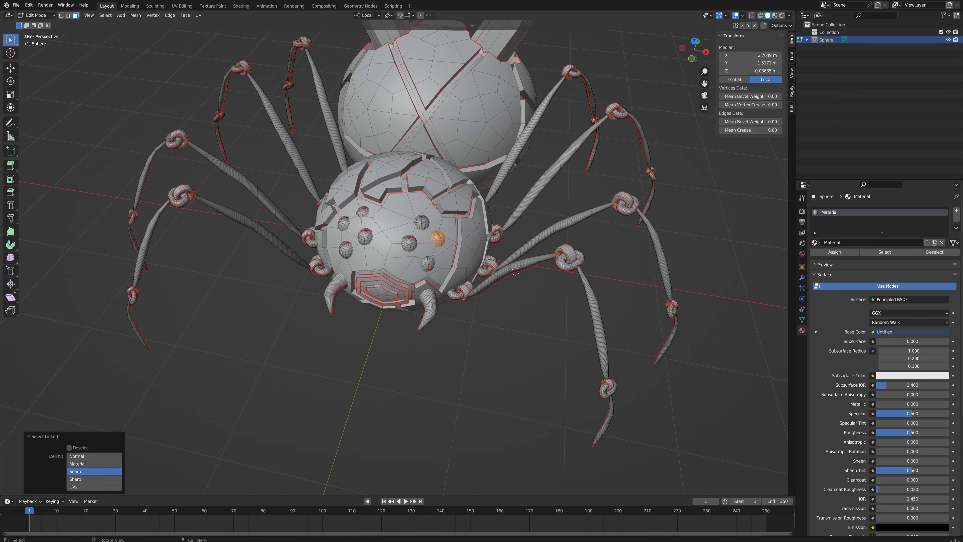
key("l")
key("l")
key("l")
key("l")
key("l")
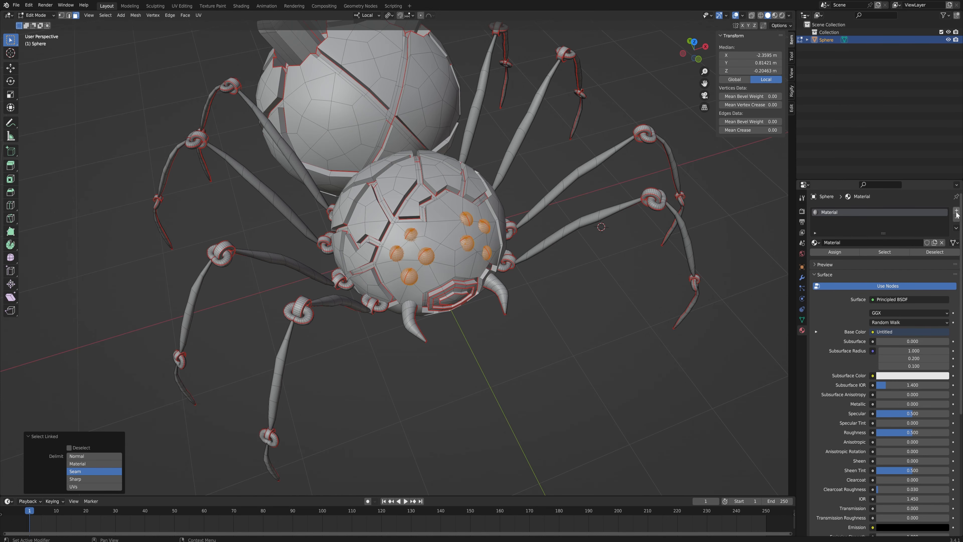
Step: Add a new material named Eyes and assign it to the selected eye spheres
left_click(957, 211)
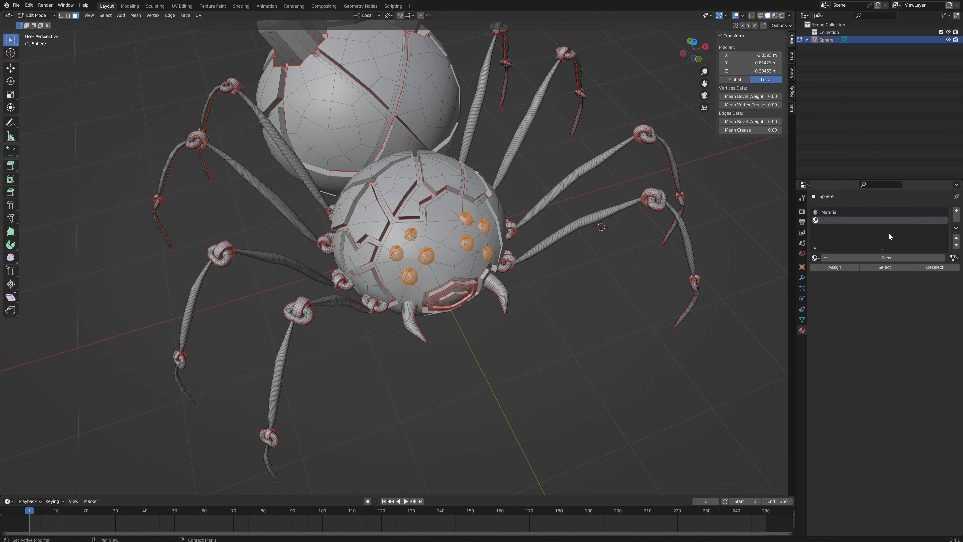
left_click(884, 258)
double_click(864, 258)
type("Ey")
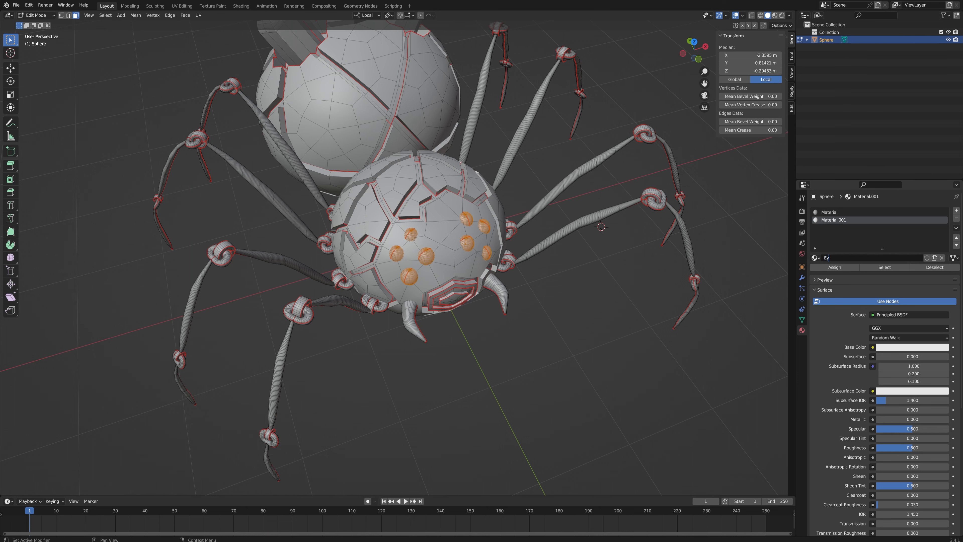
type("es")
key("Return")
left_click(833, 268)
middle_click_drag(569, 300, 538, 304)
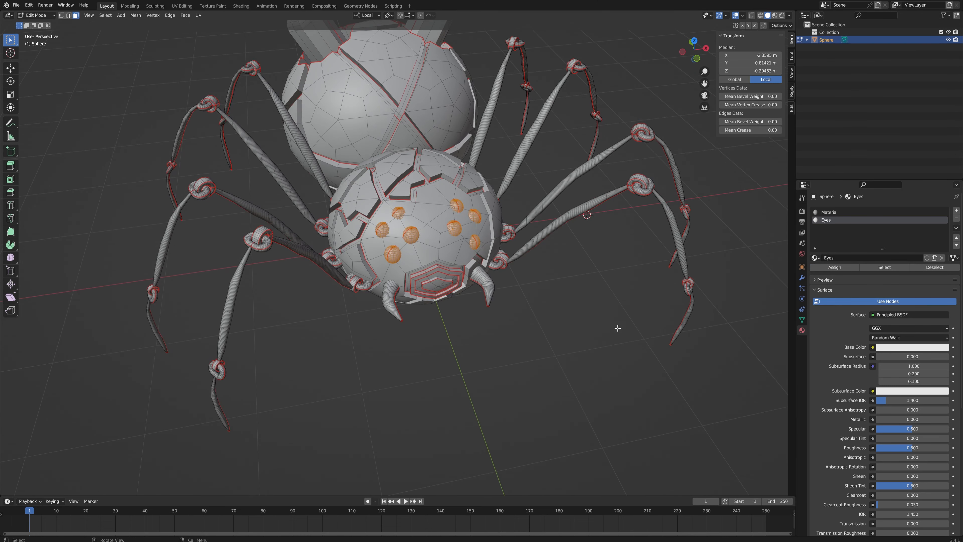
Step: Make the Eyes material's base color black and display the model in Material Preview shading
left_click(890, 349)
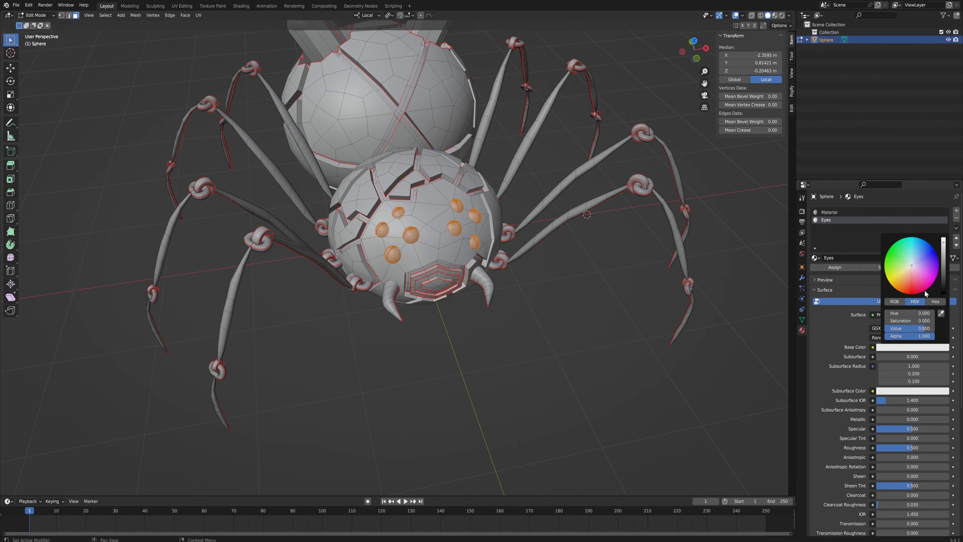
left_click_drag(941, 281, 943, 295)
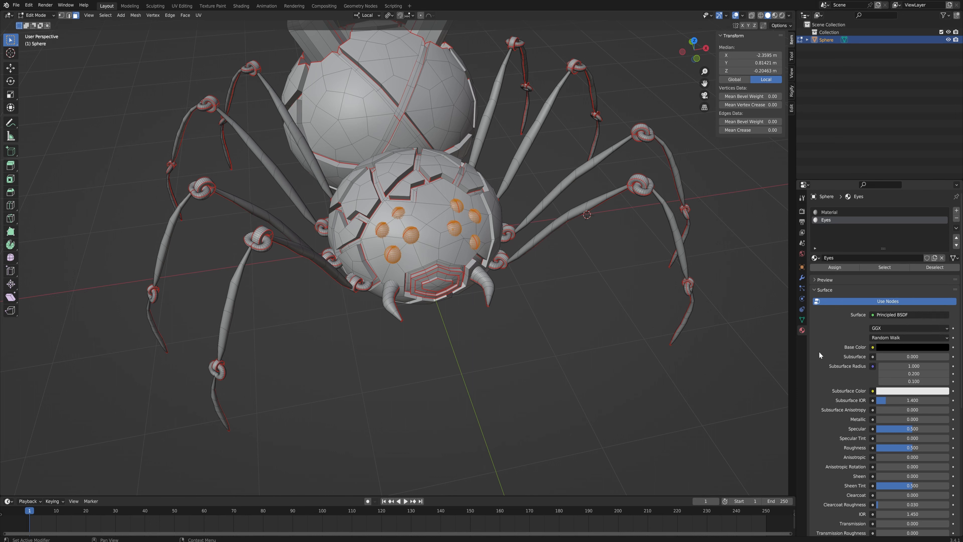
left_click(775, 15)
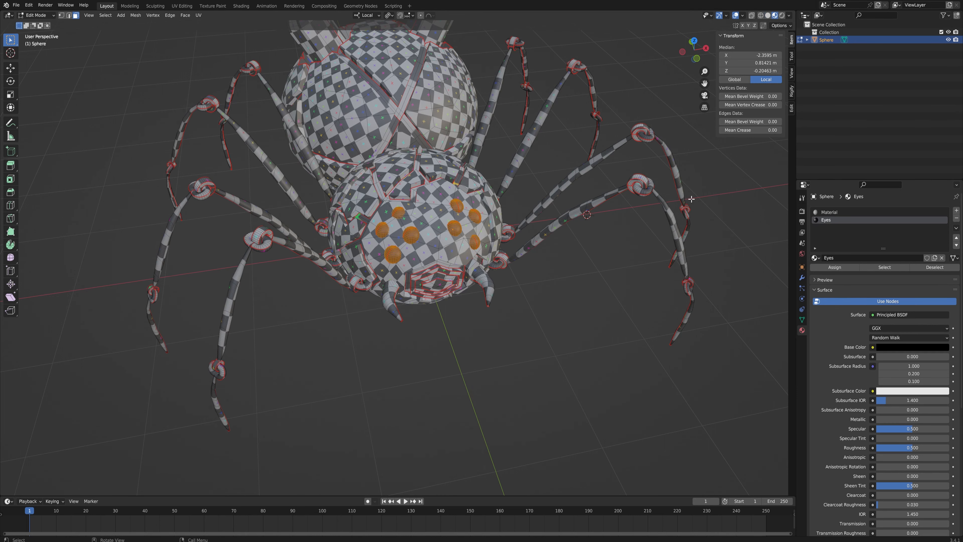
Step: Give the Eyes material a crimson emission color with an emission strength of 2.9
scroll(847, 372, "down", 7)
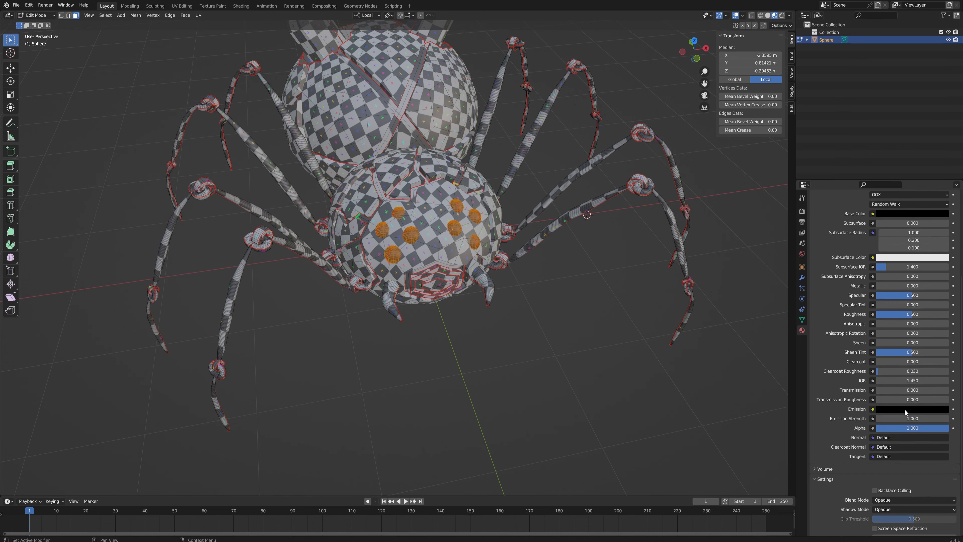
left_click(904, 410)
left_click_drag(902, 390, 918, 390)
left_click_drag(922, 348, 920, 354)
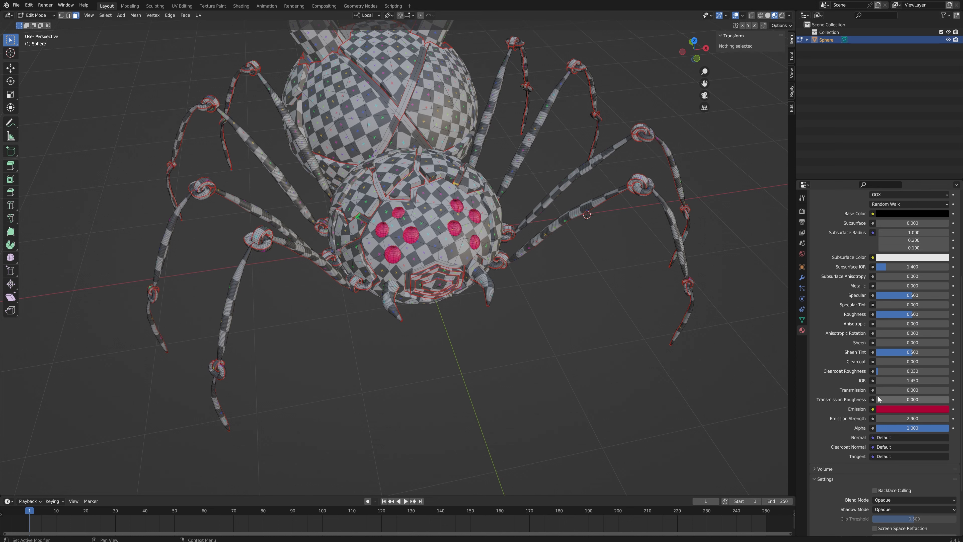
middle_click_drag(851, 293, 860, 432)
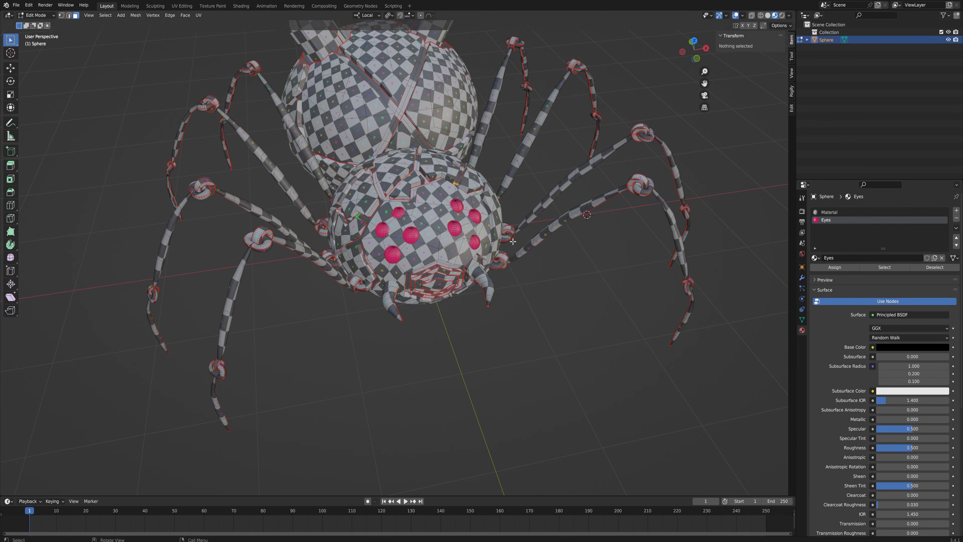
Step: Select the linked groove strips running between the panels of the spider's head and abdomen, including around the mouth
middle_click_drag(530, 228, 505, 201)
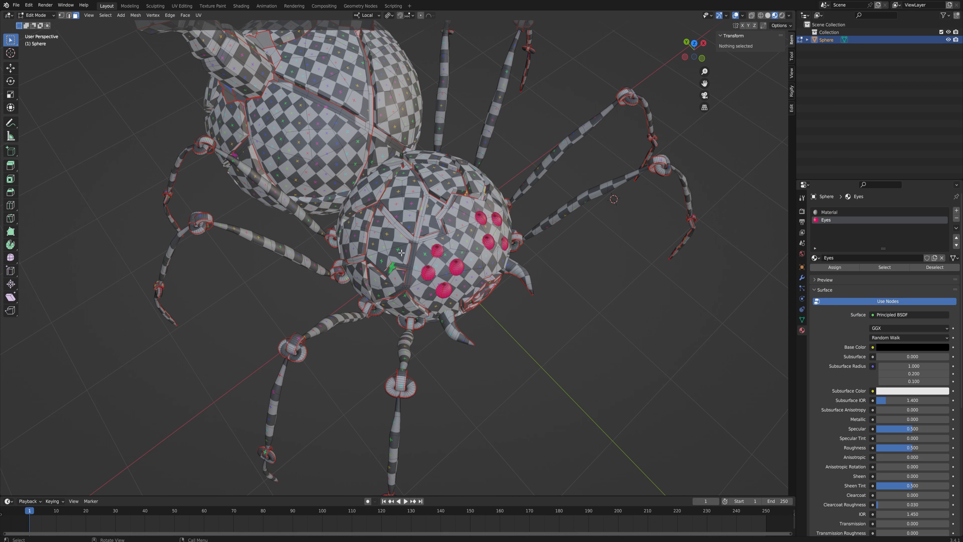
middle_click_drag(402, 252, 433, 248)
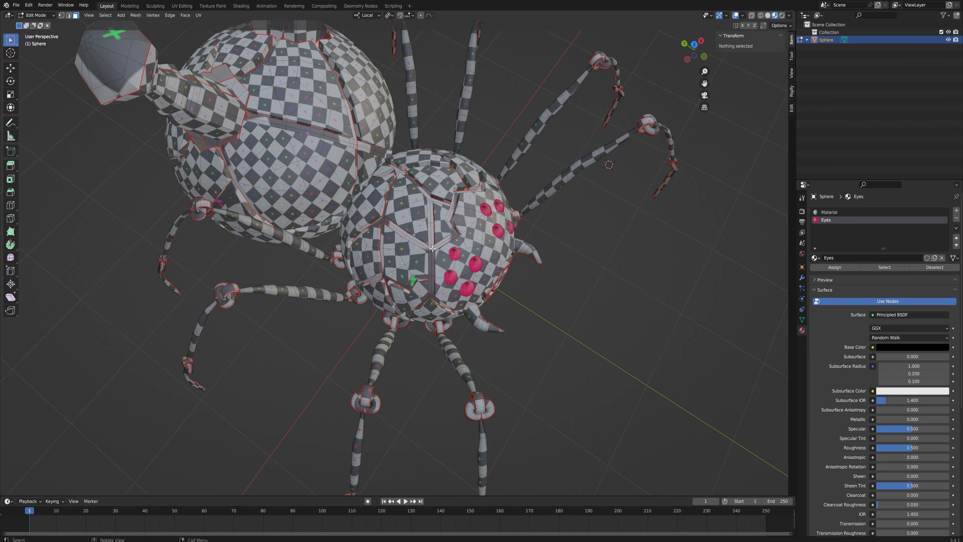
key("l")
middle_click_drag(521, 273, 443, 222)
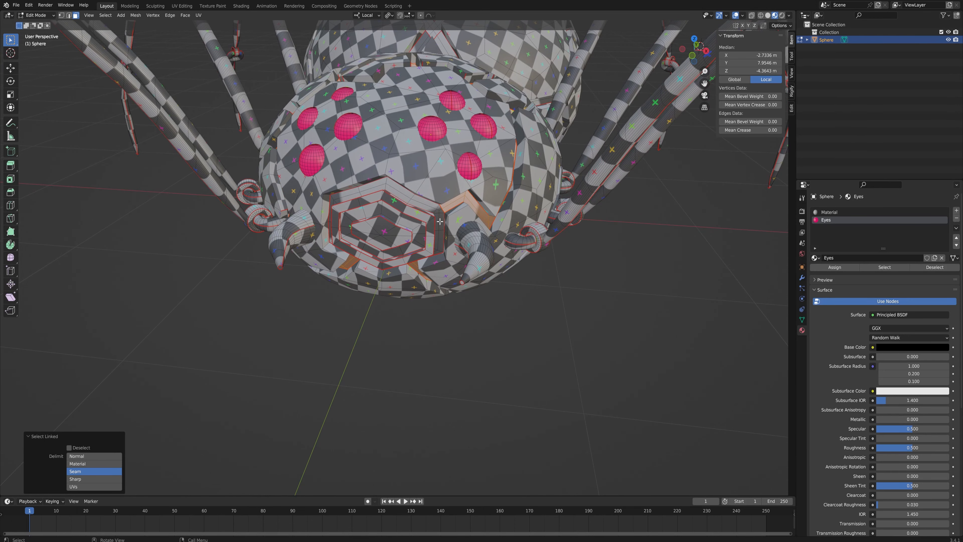
key("l")
middle_click_drag(437, 243, 254, 204)
key("l")
key("l")
middle_click_drag(267, 246, 268, 192)
key("l")
middle_click_drag(199, 172, 424, 191, "shift")
key("l")
middle_click_drag(258, 356, 681, 296)
Step: Add another material to the spider mesh and name it Energy
left_click(956, 212)
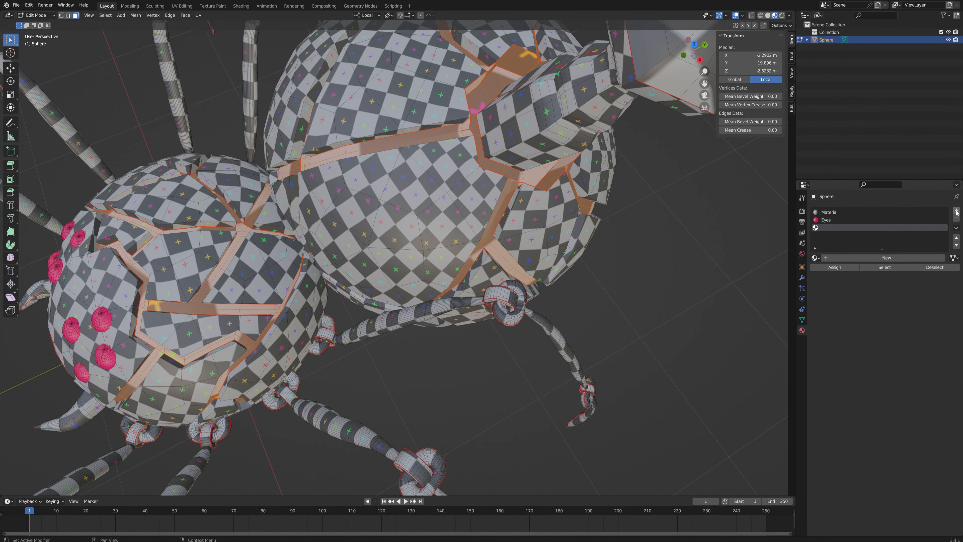
left_click(887, 261)
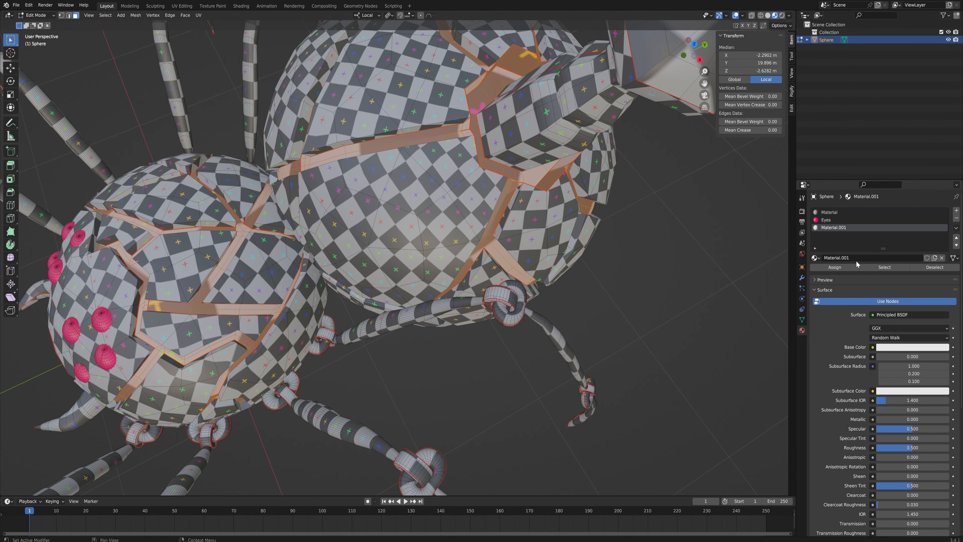
left_click(838, 258)
type("Energy")
key("Return")
Step: Set the Energy material's base color to turquoise, assign it to the selected groove strips, and clear the selection
left_click(909, 348)
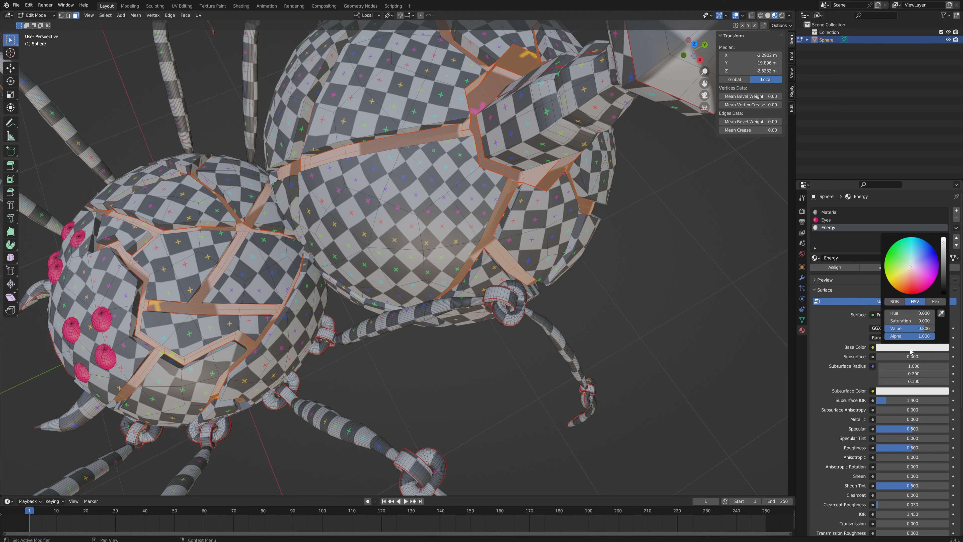
left_click(911, 249)
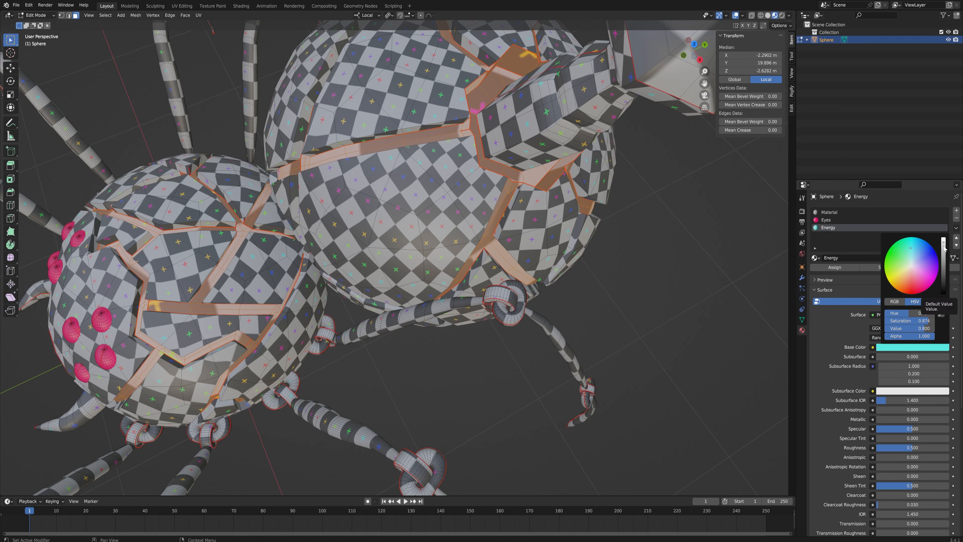
left_click(943, 247)
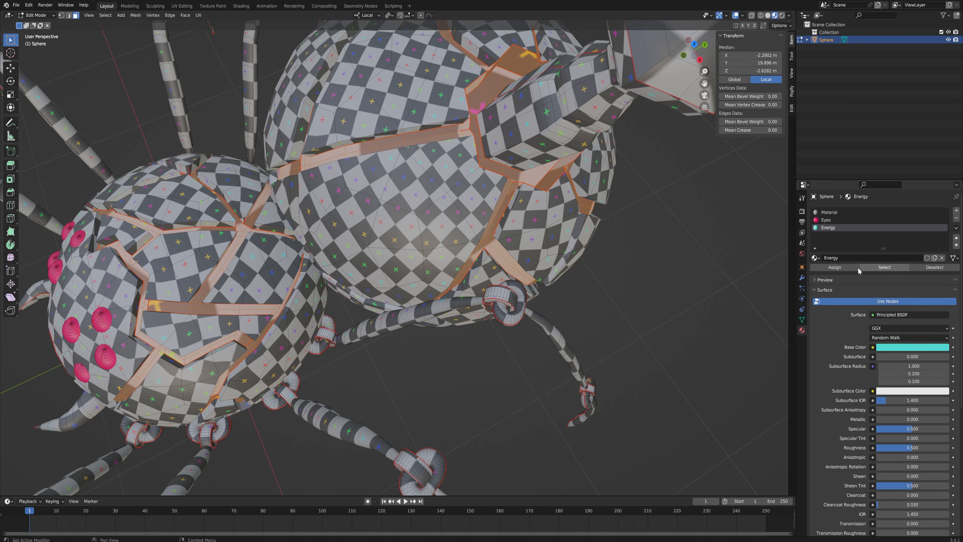
left_click(843, 267)
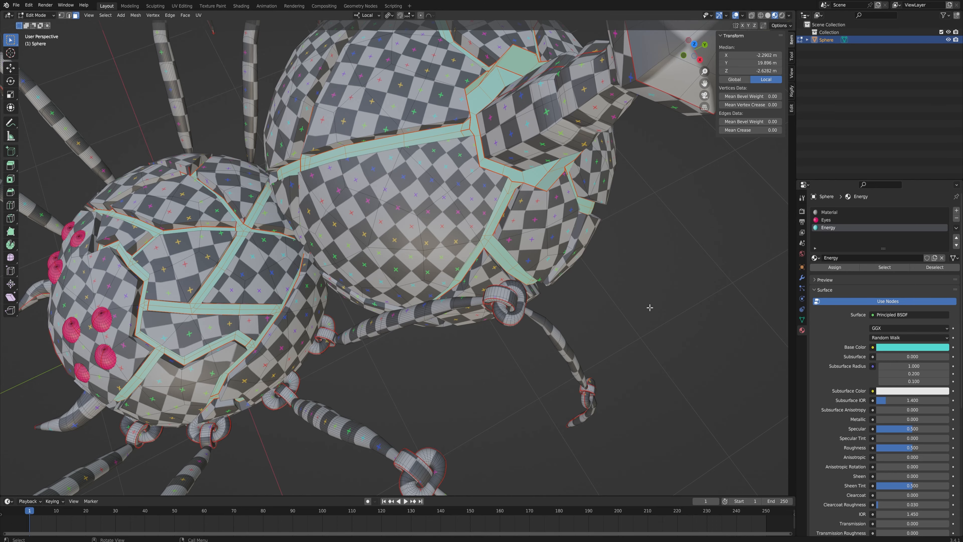
key("alt+a")
Step: Select the shafts of both towers on the abdomen up to their seams, leaving out the caps
middle_click_drag(462, 383, 538, 216)
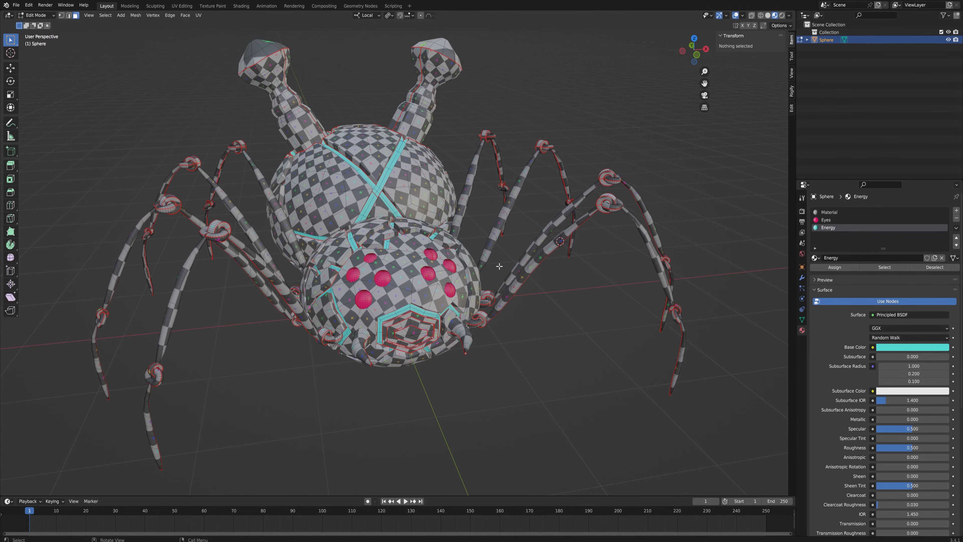
middle_click_drag(560, 264, 383, 258)
scroll(484, 254, "up", 5)
left_click(484, 254)
key("ctrl+l")
scroll(484, 254, "down", 2)
middle_click_drag(484, 254, 243, 254)
left_click(235, 253, "shift")
key("ctrl+l")
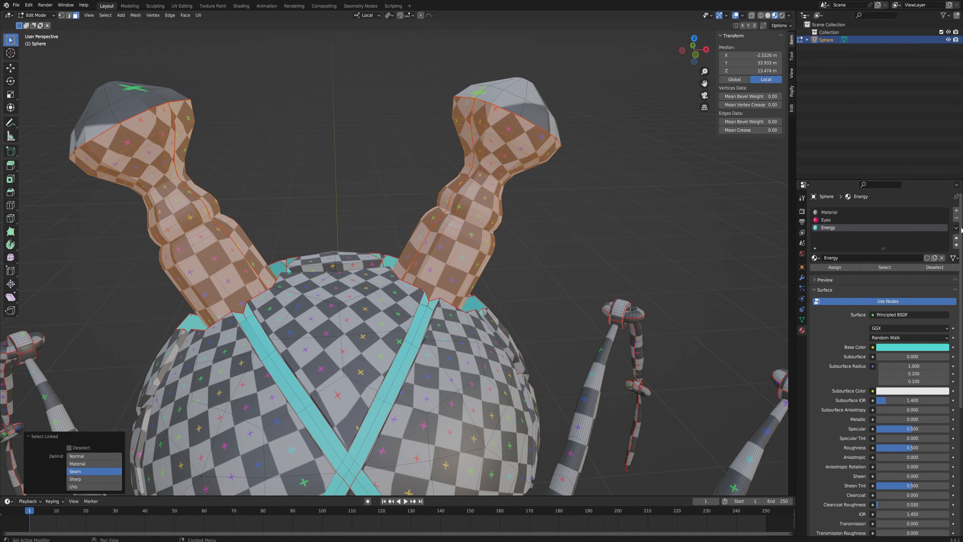
Step: Add a material named Towers with a dark brown base color, assign it to the tower shafts, and clear the selection
left_click(957, 210)
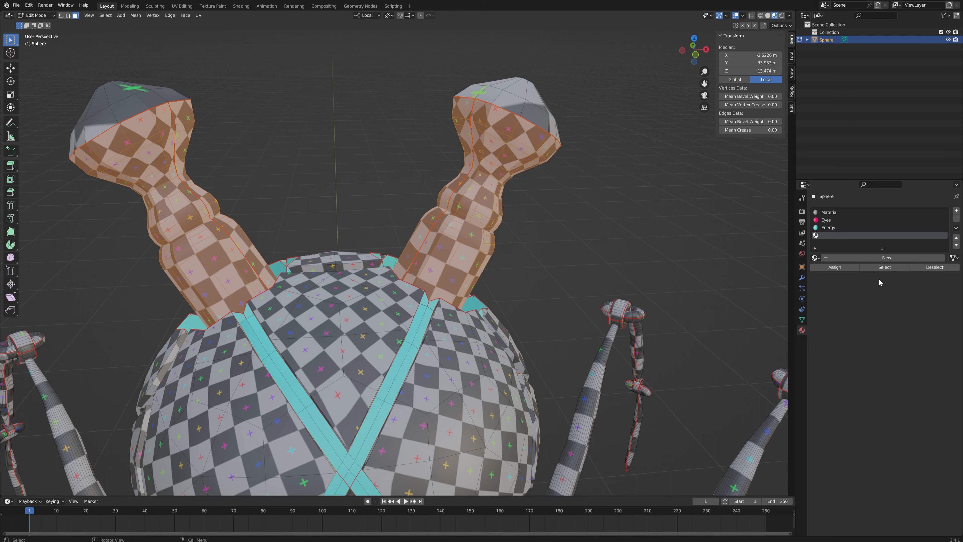
left_click(884, 258)
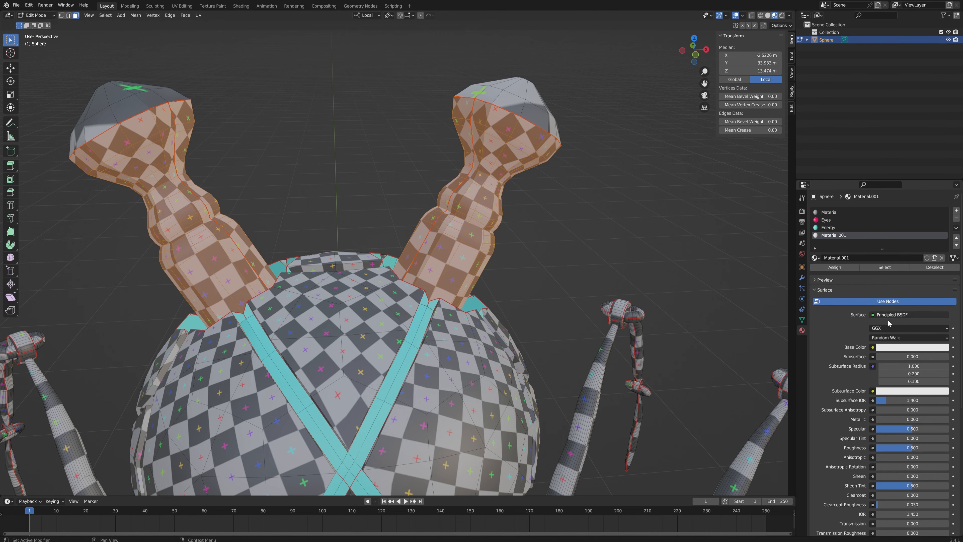
double_click(836, 258)
type("Towe")
left_click(834, 267)
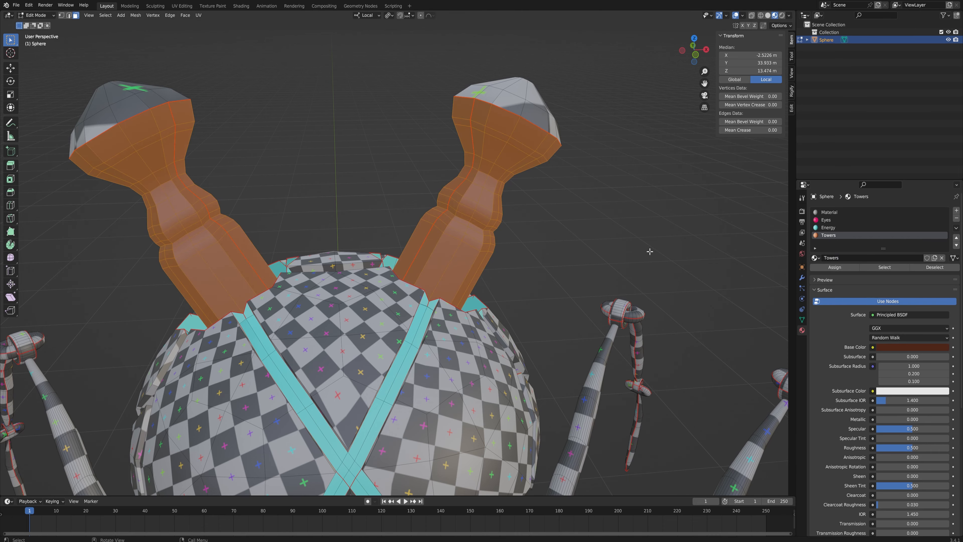
key("alt+a")
Step: Select all the linked outer shell panels of the abdomen and head, leaving out the grooves, eyes and mouth
middle_click_drag(693, 247, 437, 330)
scroll(605, 257, "down", 2)
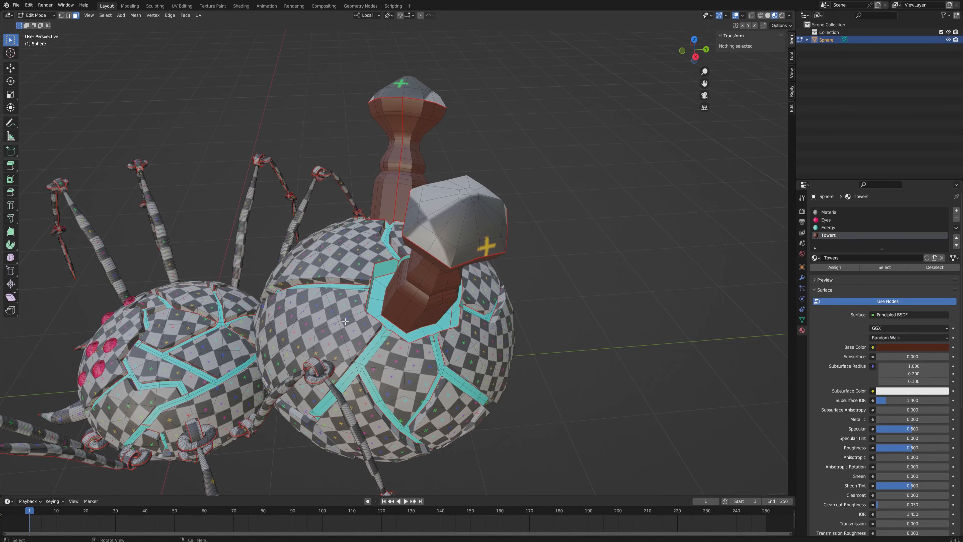
key("l")
key("l")
key("l")
key("l")
middle_click_drag(478, 345, 423, 417)
key("l")
key("l")
key("l")
key("l")
middle_click_drag(389, 448, 372, 303)
key("l")
scroll(372, 303, "down", 5)
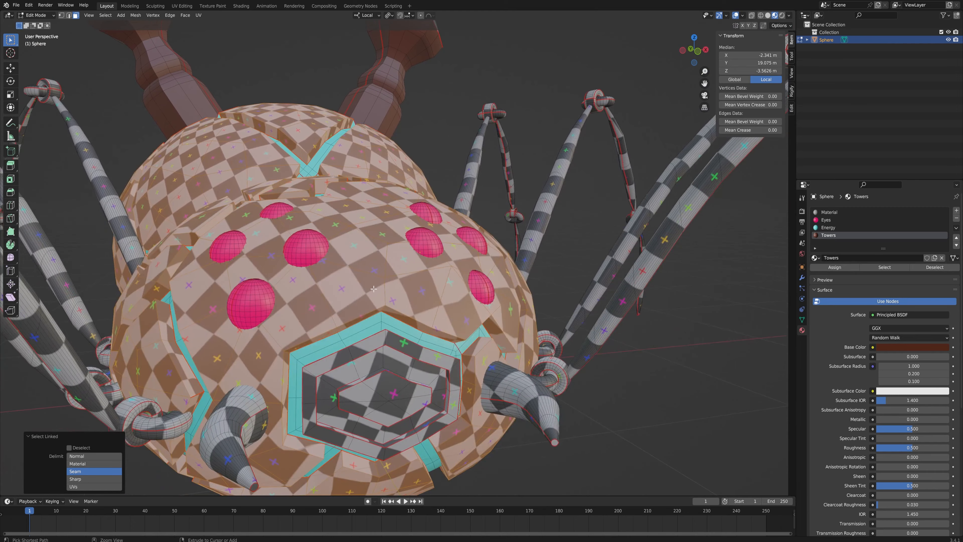
middle_click_drag(396, 343, 436, 285)
Step: Add a material named Body and give it a dark red base color
left_click(957, 210)
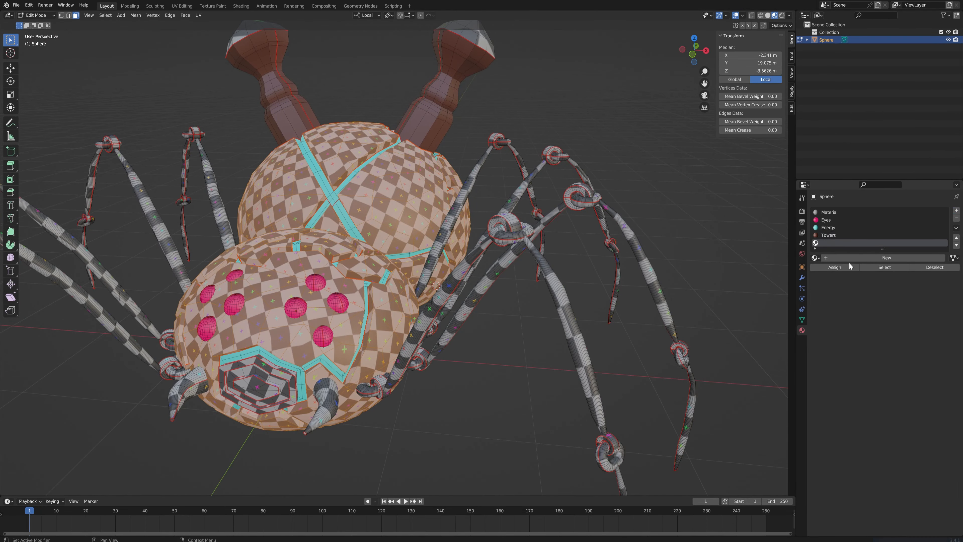
left_click(854, 258)
left_click(909, 348)
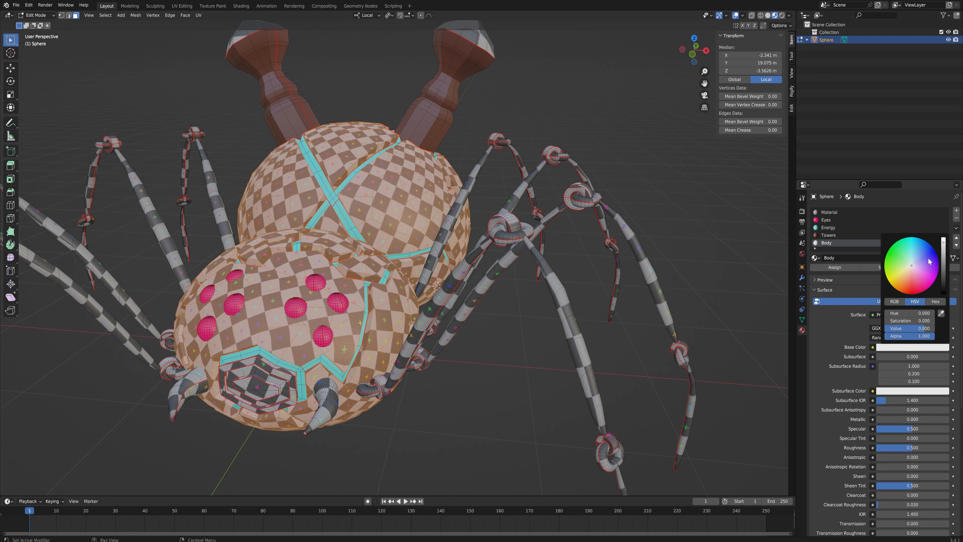
left_click_drag(911, 267, 910, 280)
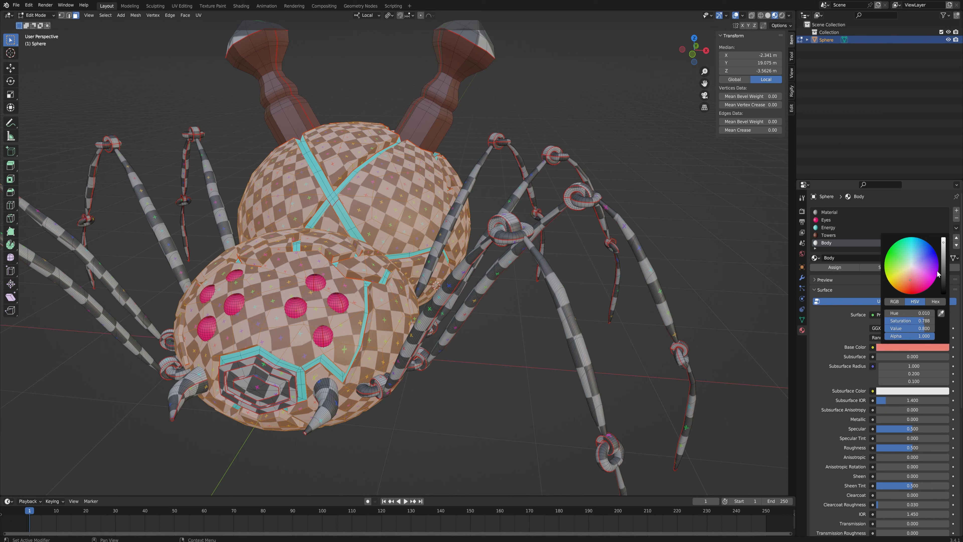
left_click(945, 276)
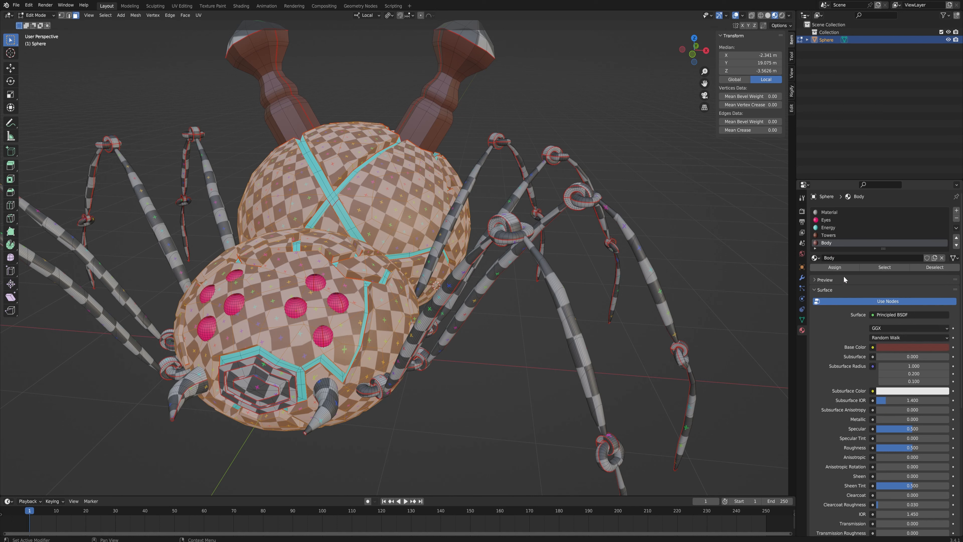
Step: Assign the Body material to the selected shell panels, and assign a new white material named Fangs to both fangs
left_click(836, 267)
middle_click_drag(437, 379, 421, 394)
key("l")
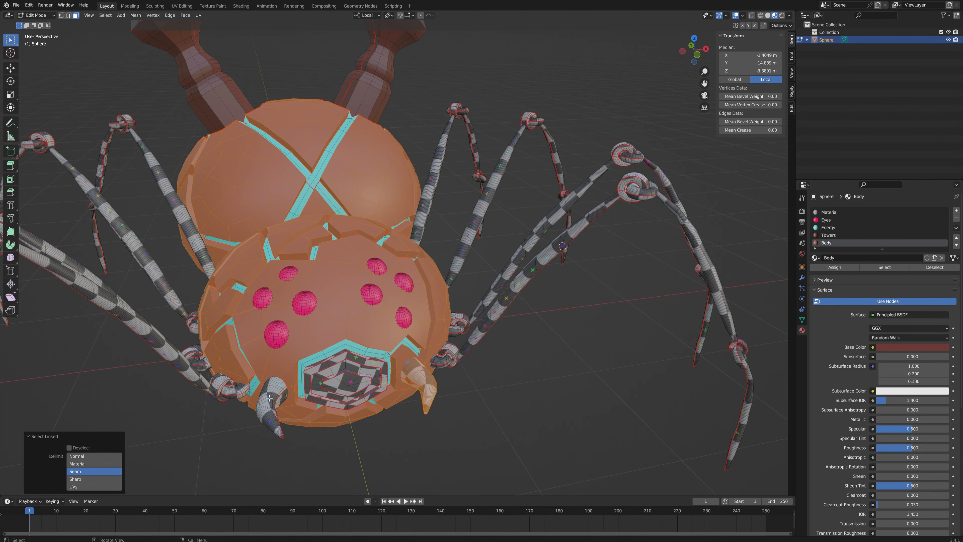
key("l")
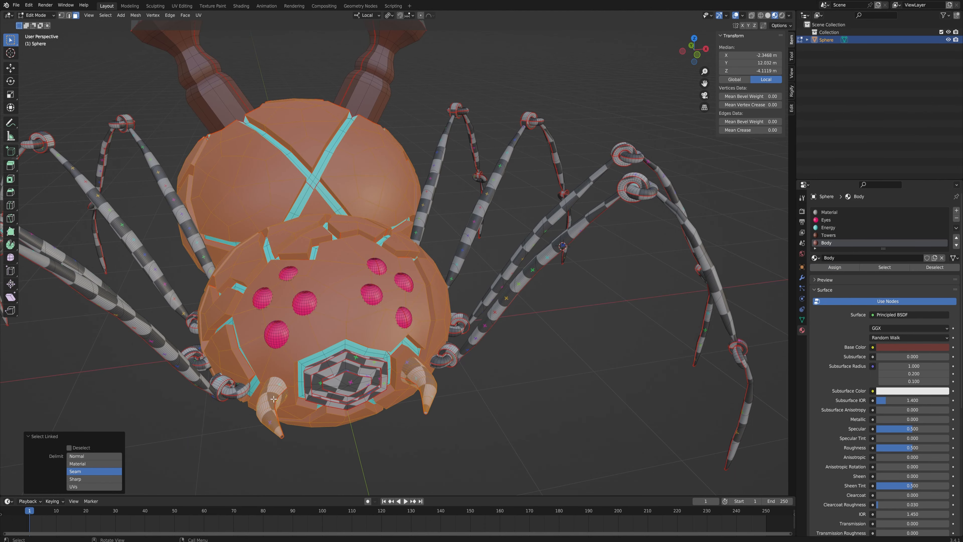
left_click(957, 211)
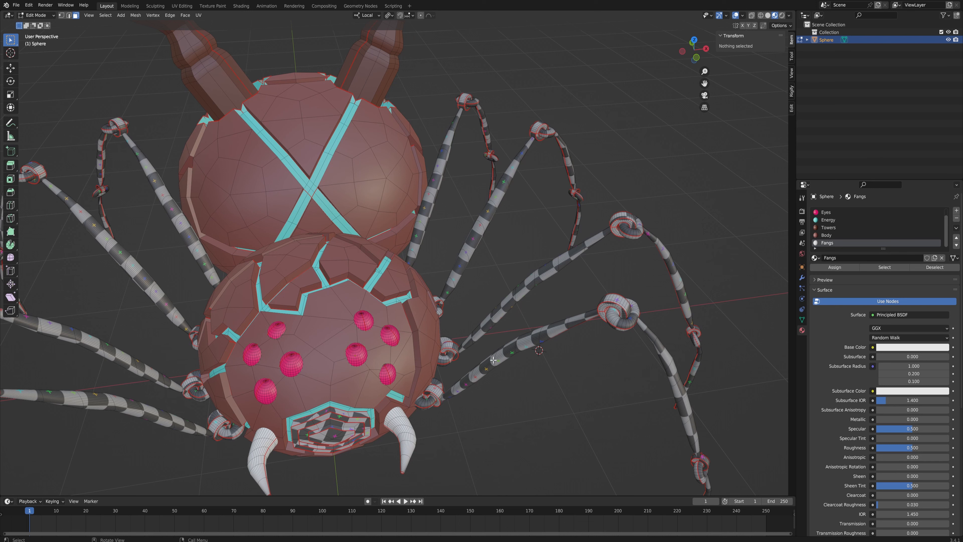
Step: Select all linked leg segments of the four legs on one side of the spider, leaving out the knotted joints
key("l")
key("l")
key("l")
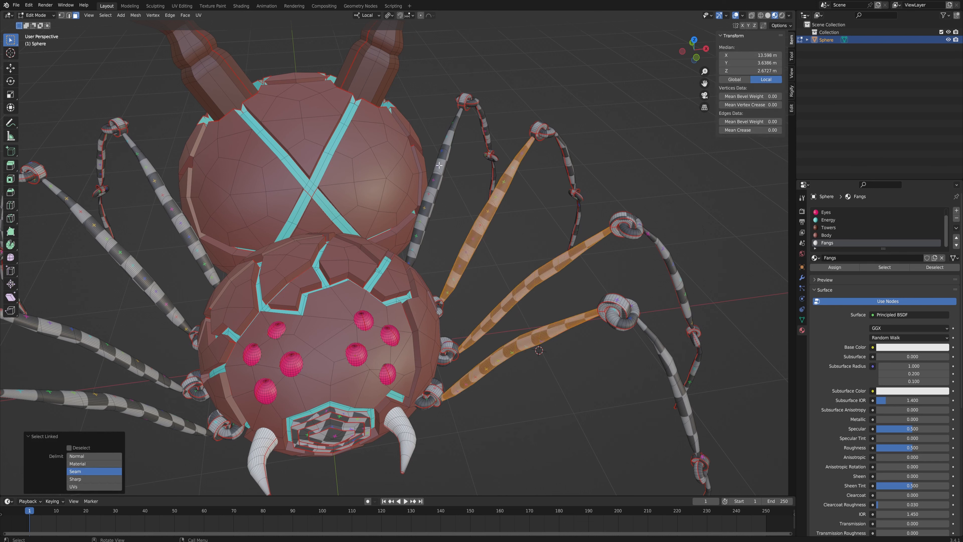
key("l")
key("l")
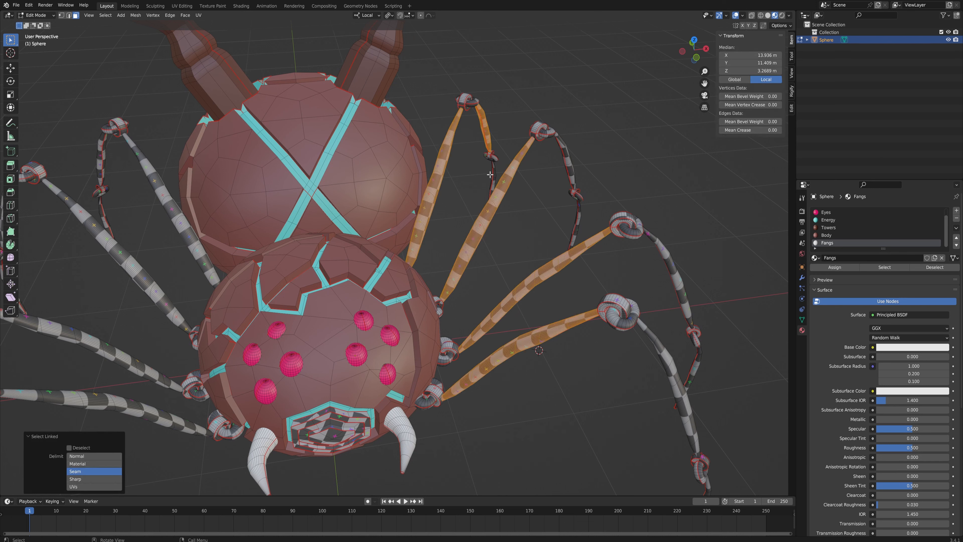
key("l")
key("l")
key("l")
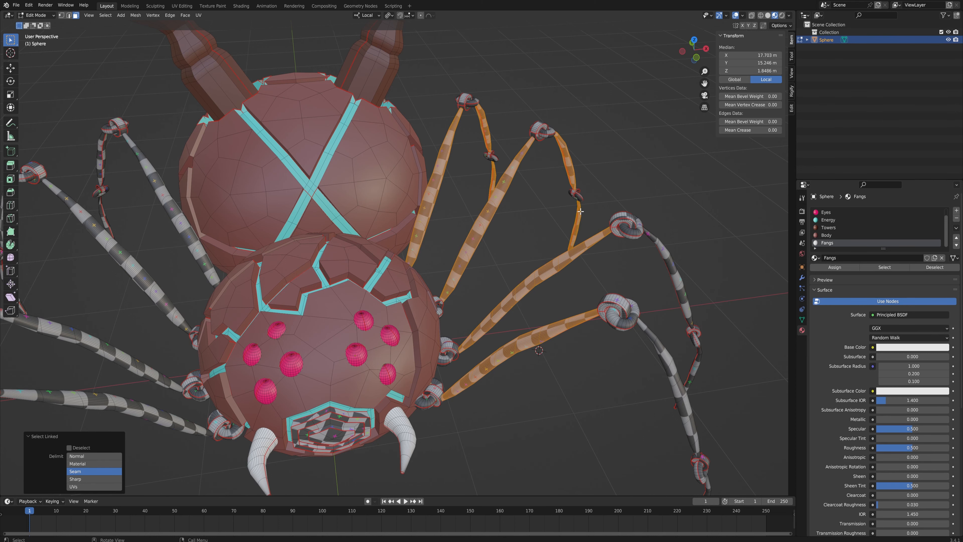
key("l")
key("l")
middle_click_drag(669, 390, 682, 390)
key("l")
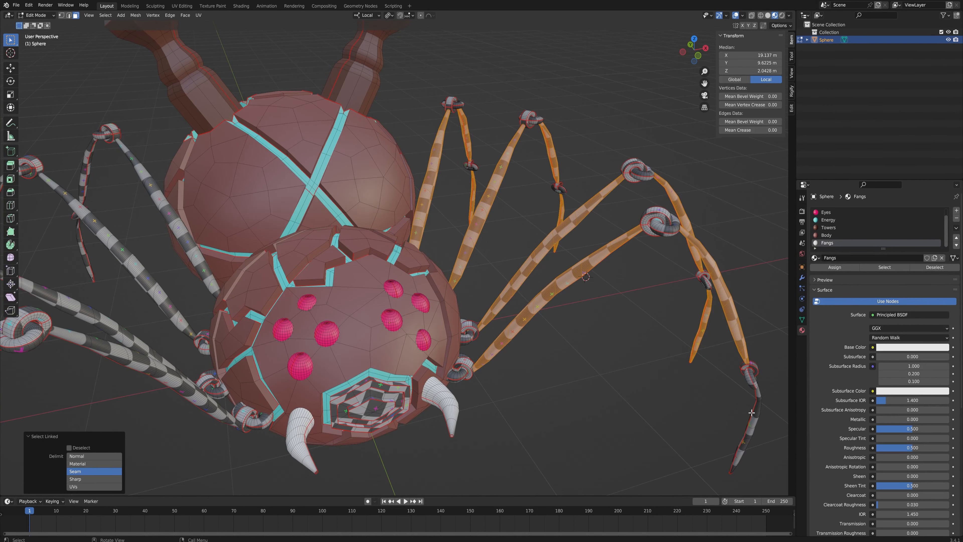
key("l")
Step: Add the opposite side's leg segments to the selection and assign them all a new near-black material named Legs
middle_click_drag(423, 361, 506, 294)
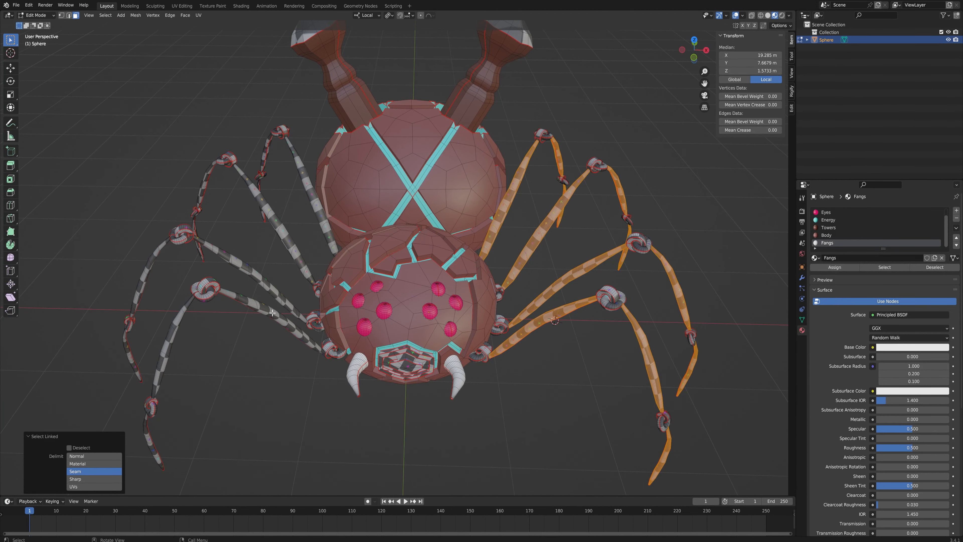
key("l")
key("l")
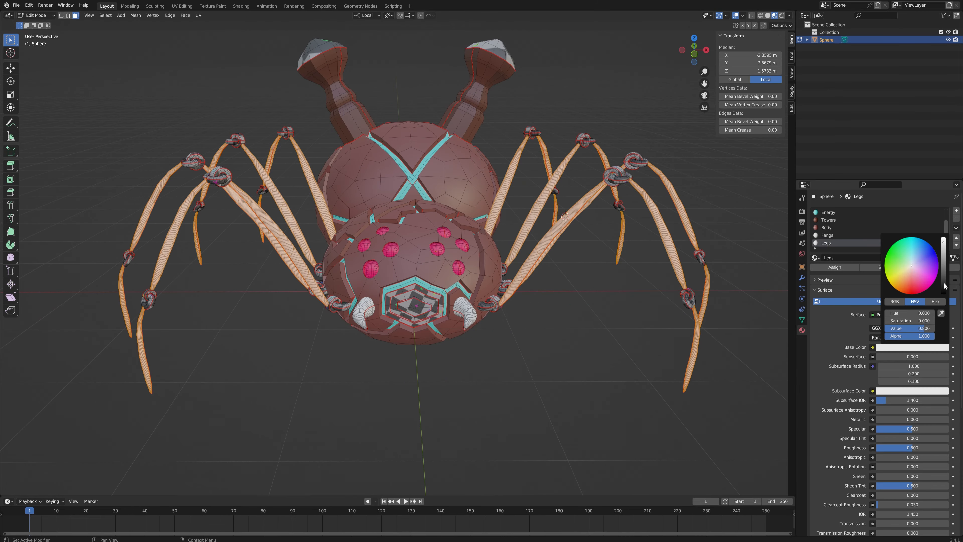
left_click_drag(944, 240, 945, 285)
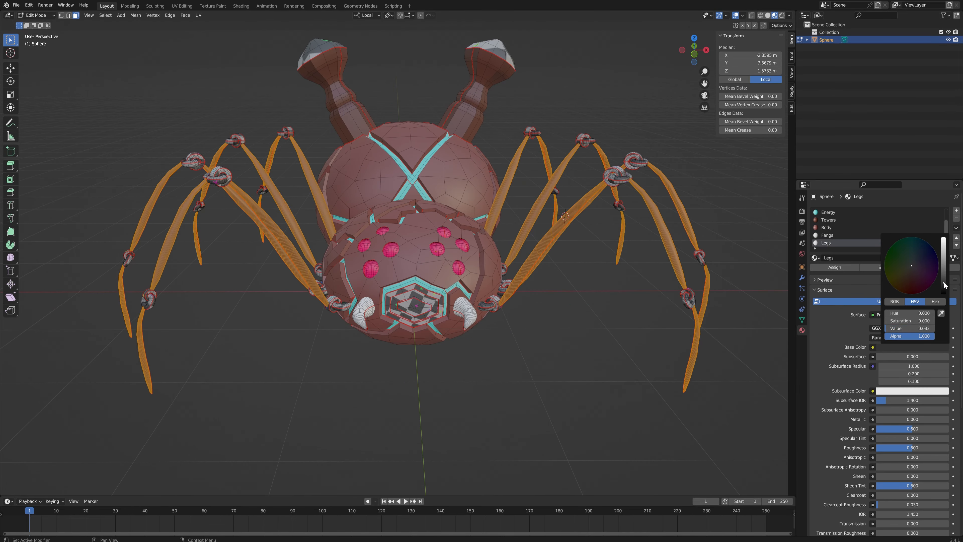
left_click(580, 337)
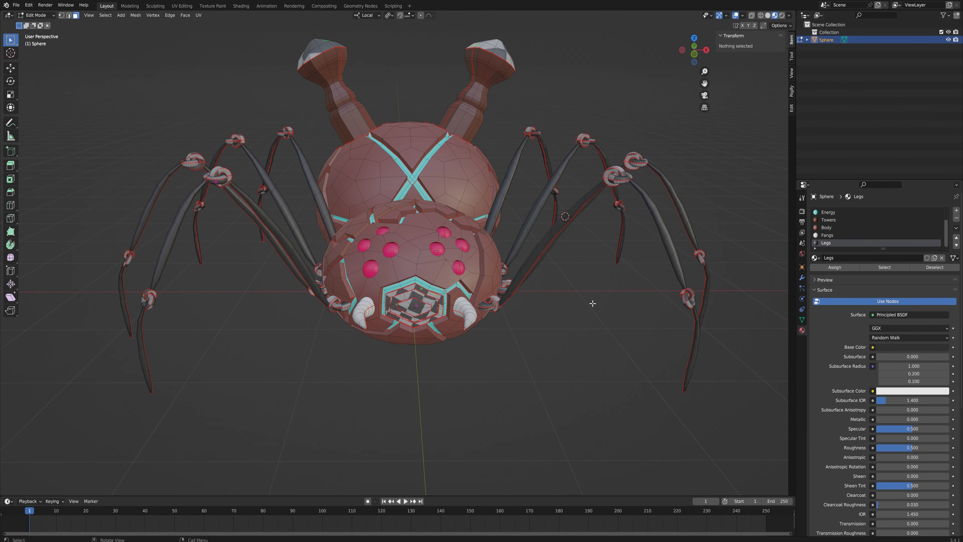
Step: Select the caps of both towers and assign them a new material named Elec with a turquoise base color
middle_click_drag(591, 301, 600, 320)
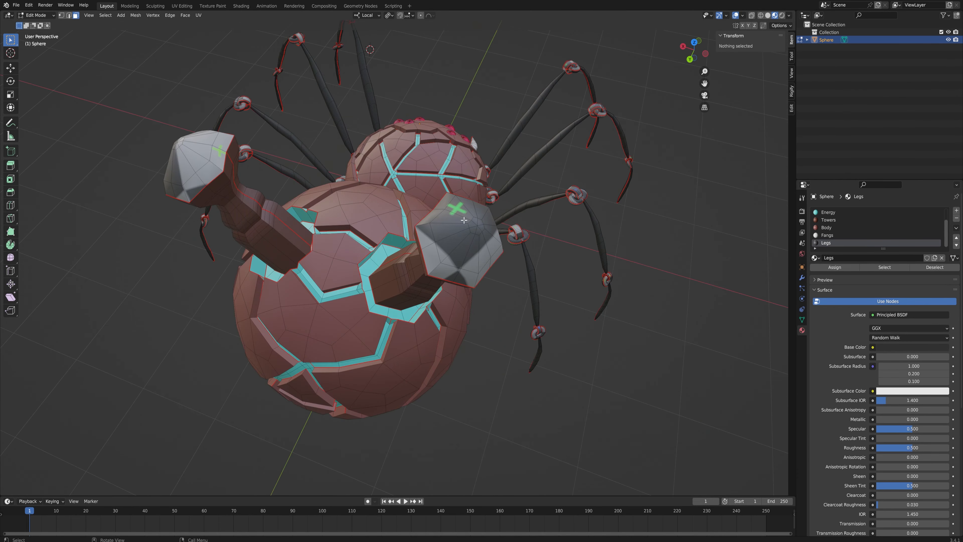
key("l")
key("l")
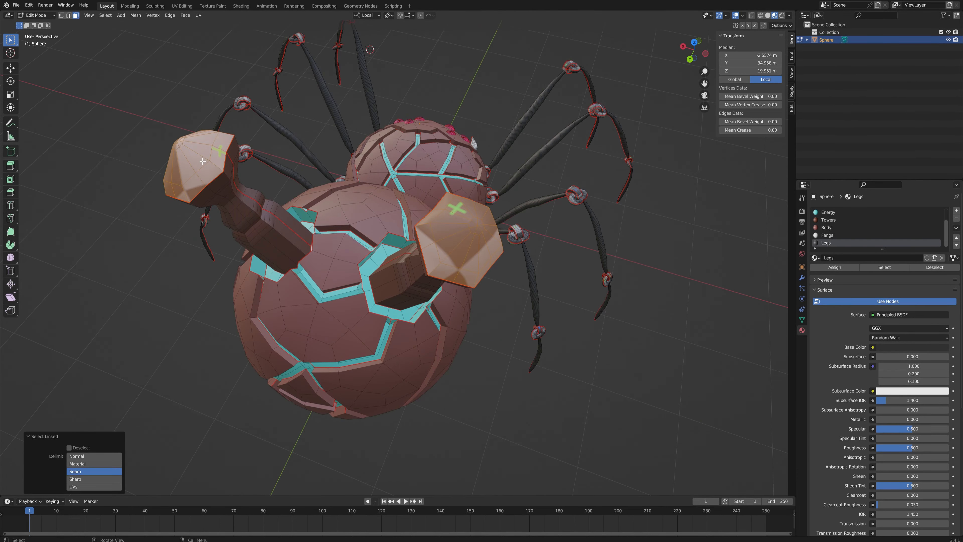
left_click(956, 210)
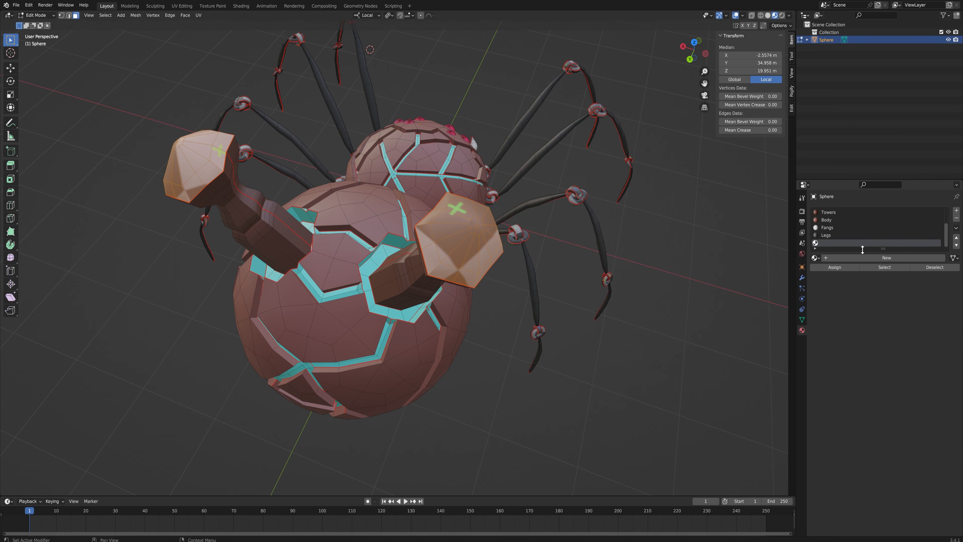
left_click(863, 259)
left_click(850, 258)
type("Elec")
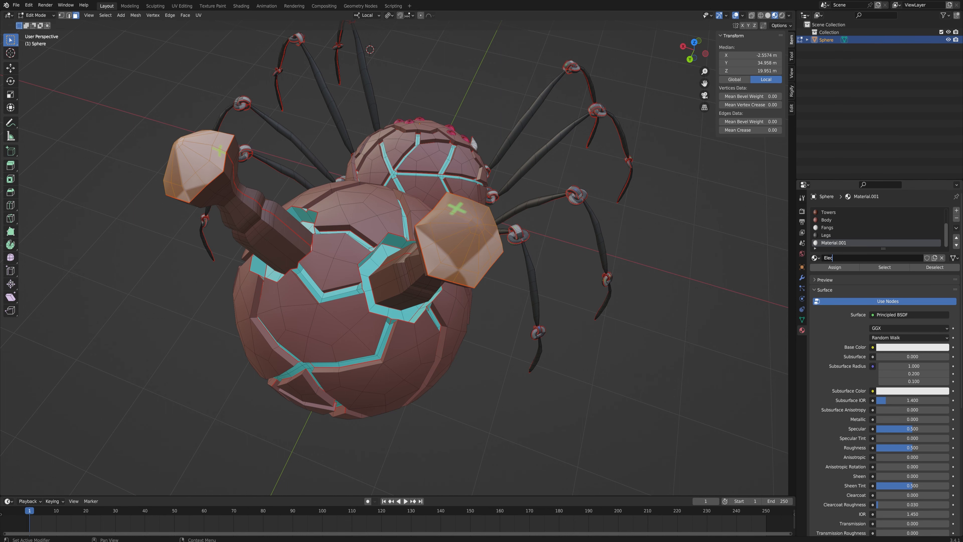
left_click(844, 266)
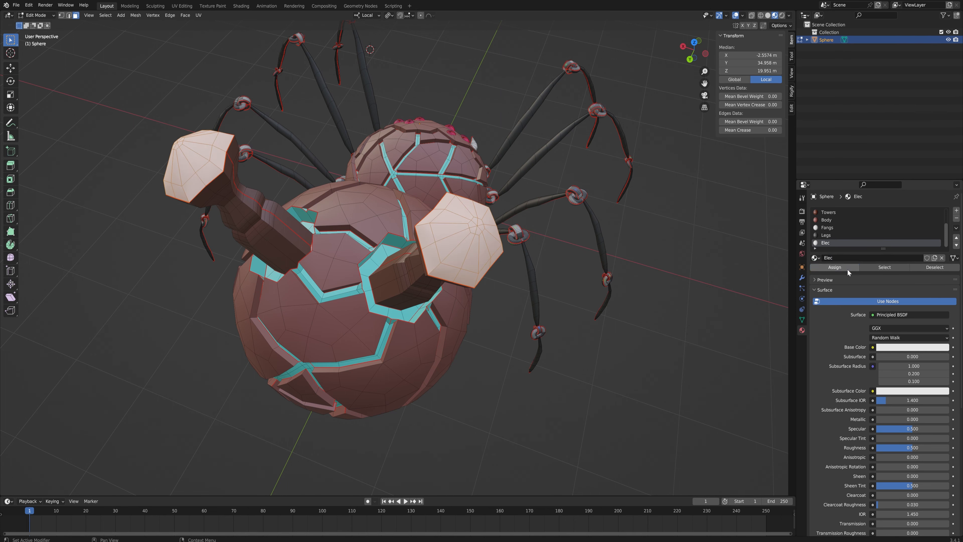
left_click(913, 347)
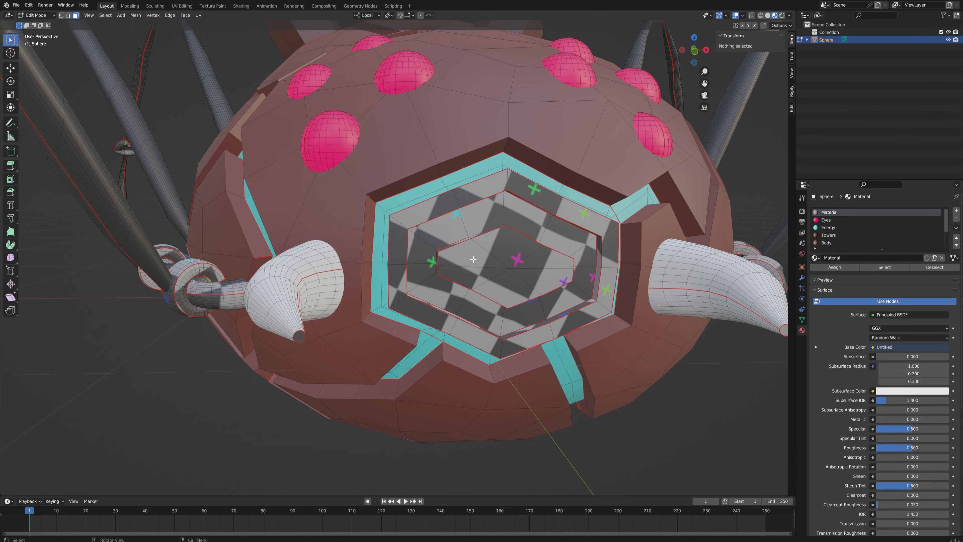
Step: Assign a new material named Mouth outter to the mouth's center and outer ring, and one named Mouth Inner to the faces between them
key("l")
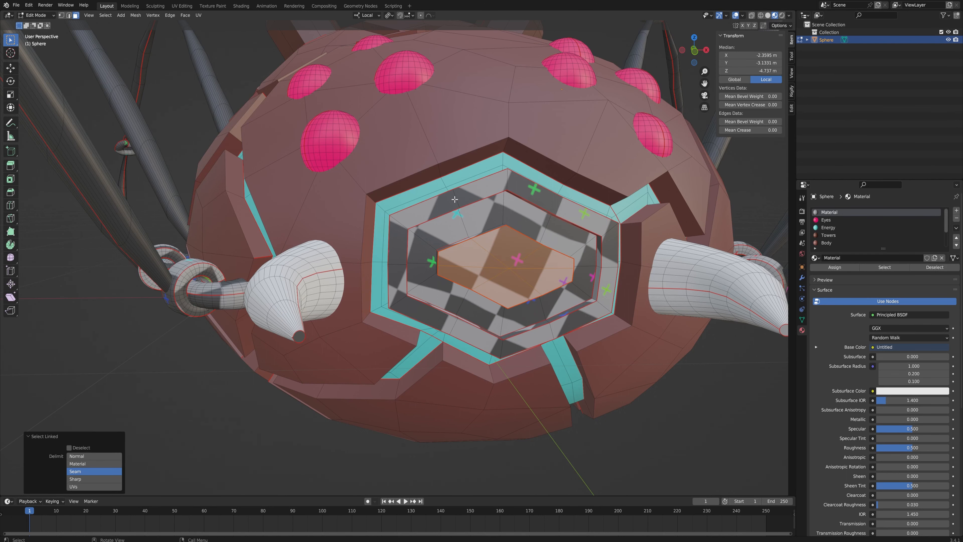
key("l")
middle_click_drag(526, 244, 526, 259)
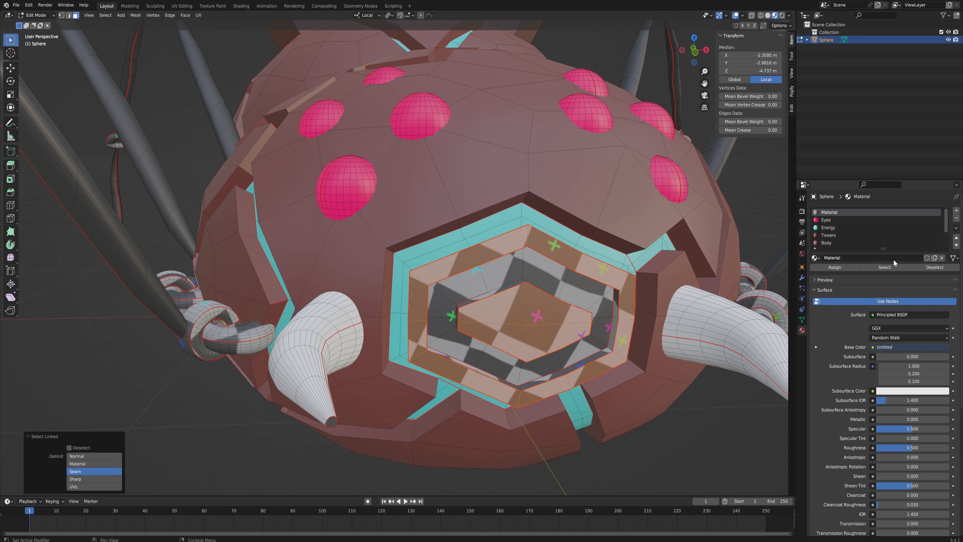
left_click(956, 210)
left_click(853, 258)
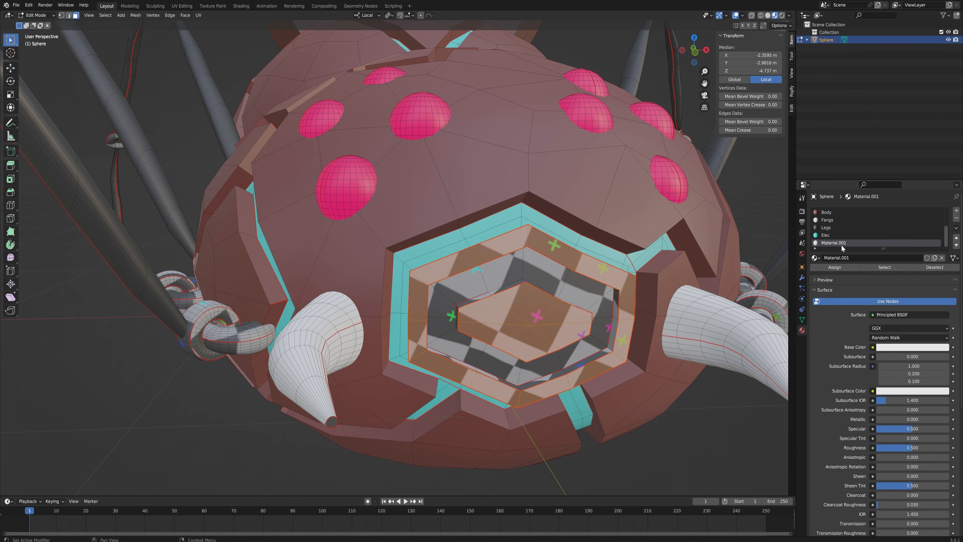
type("Mouth outter")
key("Return")
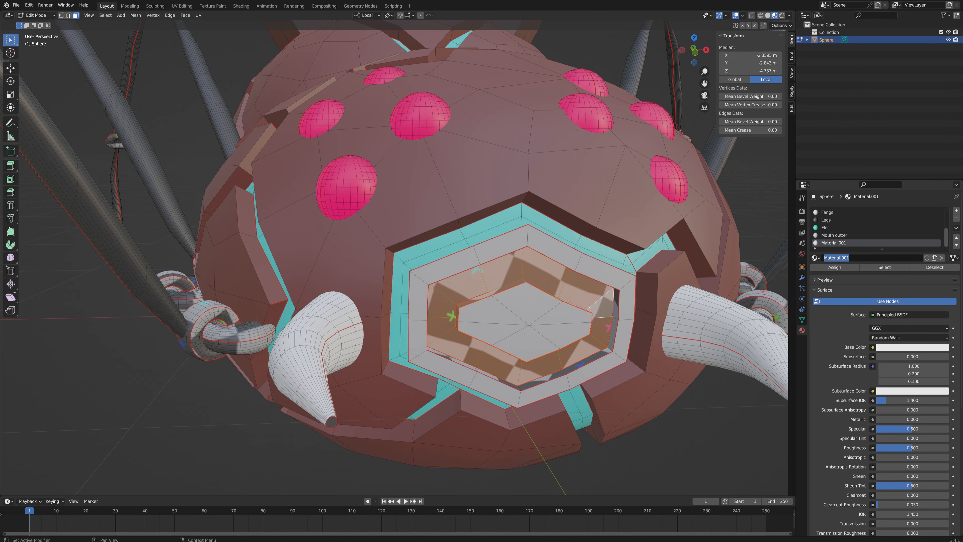
type("Mouth Inner")
key("Return")
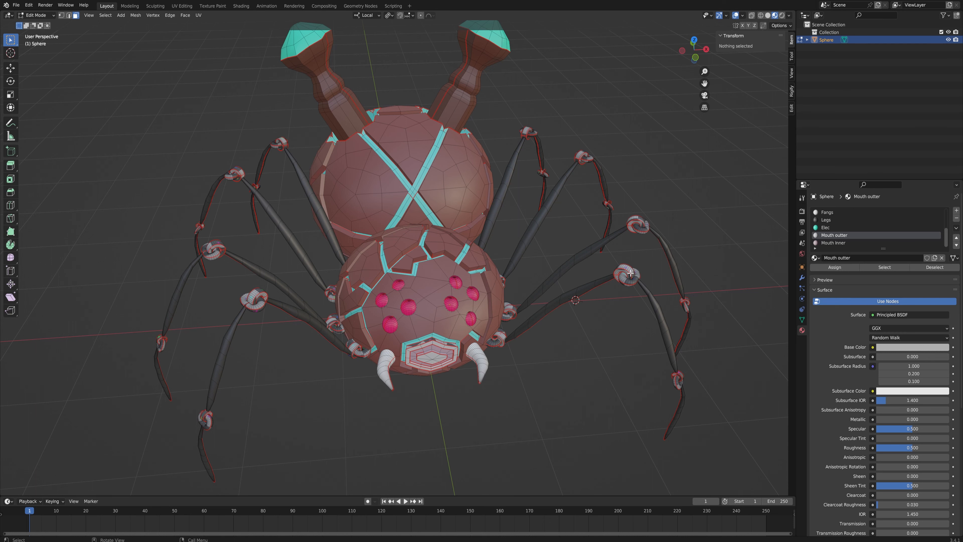
Step: Add an empty material slot and try to remove it again
left_click(957, 211)
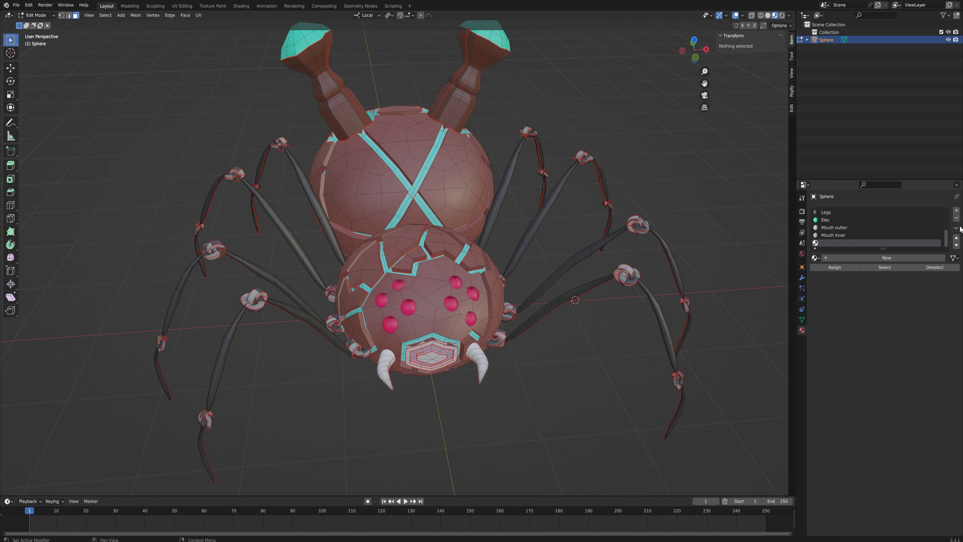
left_click(956, 219)
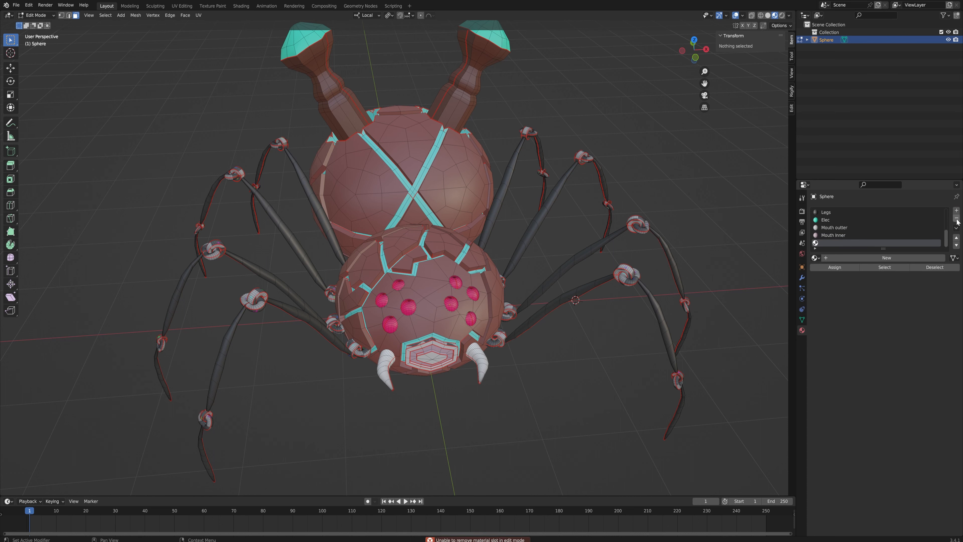
left_click(957, 220)
Step: Open the original Material in the Shading workspace and delete its Texture Coordinate, Mapping and image texture nodes
left_click_drag(946, 240, 948, 220)
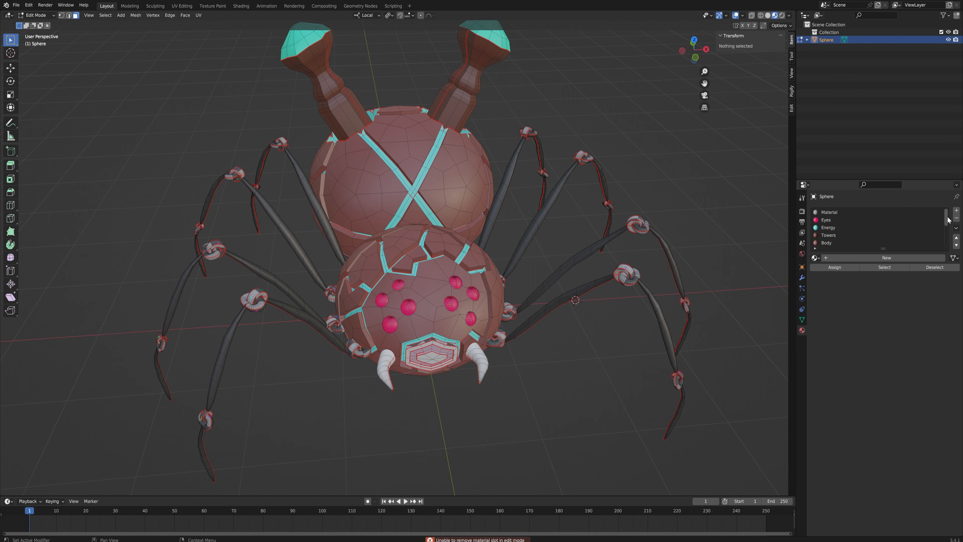
left_click(832, 214)
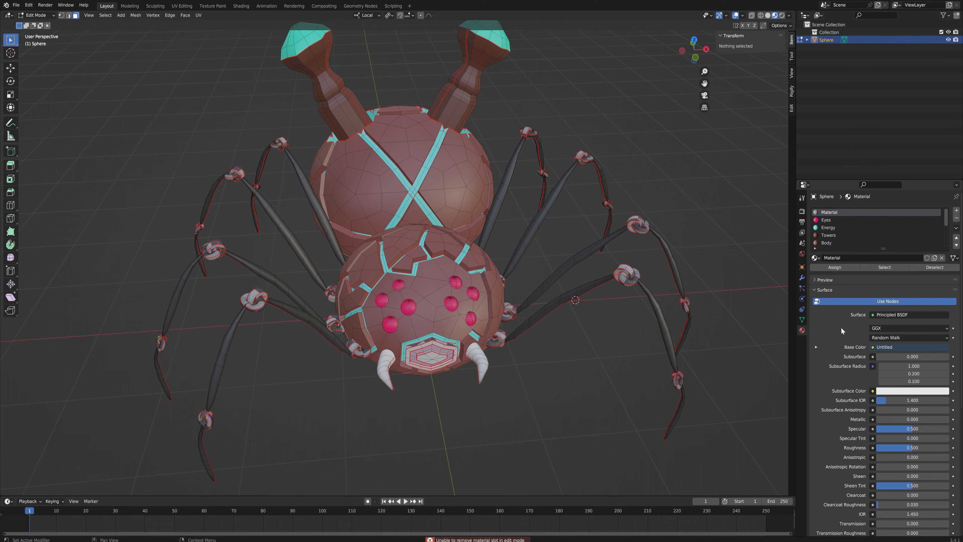
left_click(241, 6)
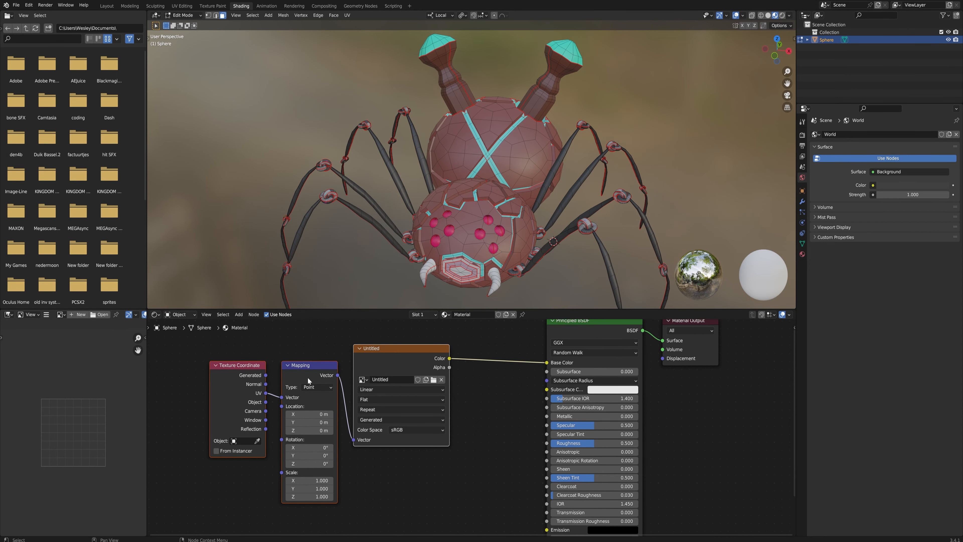
left_click_drag(436, 469, 238, 379)
key("x")
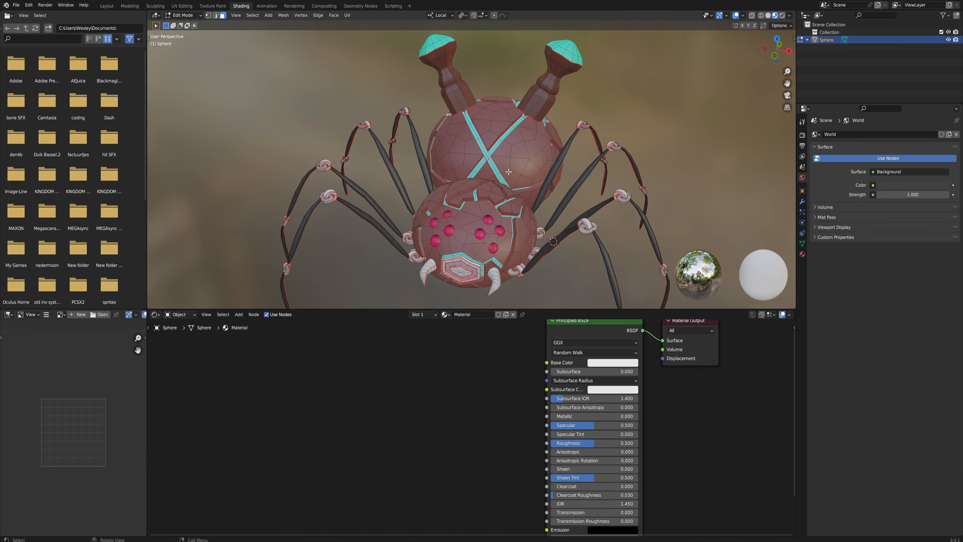
Step: Set the base color of the original Material on the leg joints to dark blue
left_click(614, 364)
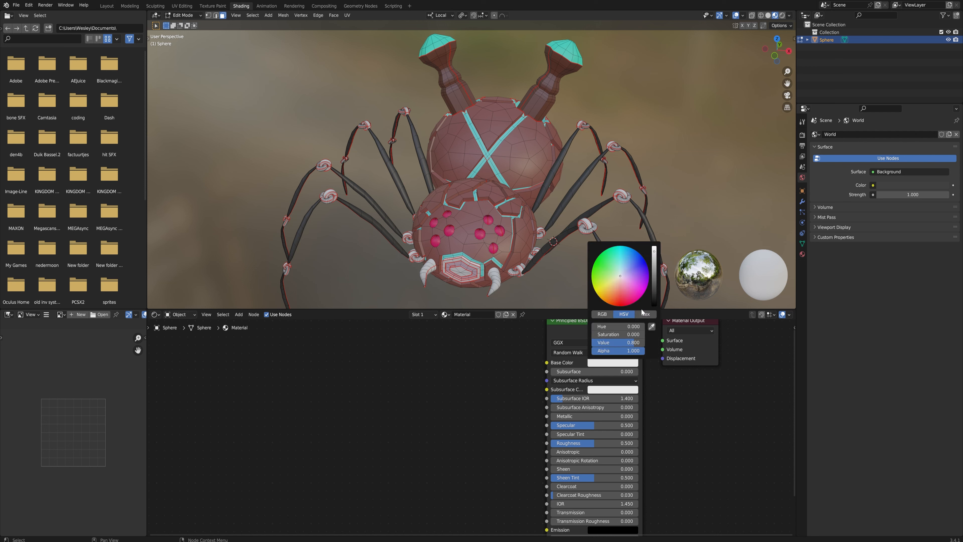
left_click(642, 267)
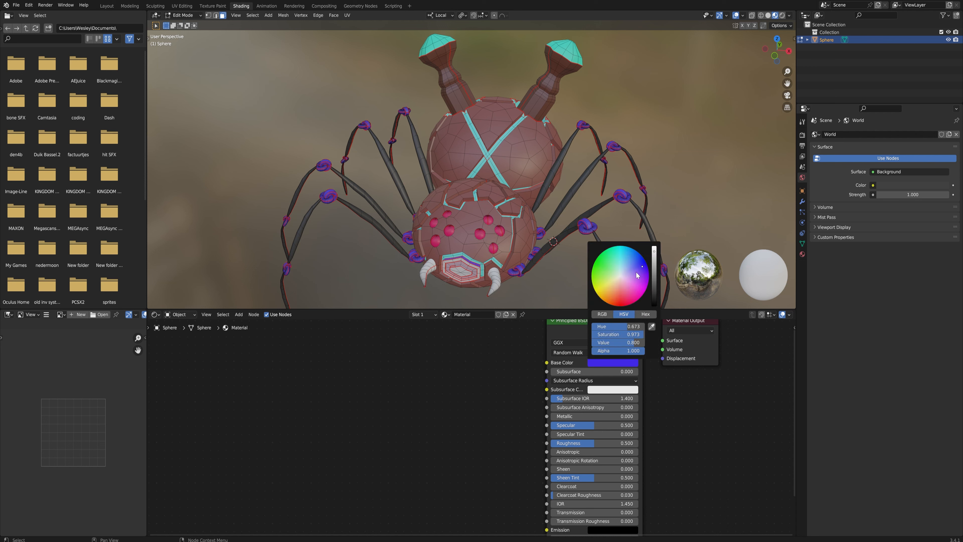
scroll(623, 283, "down", 5)
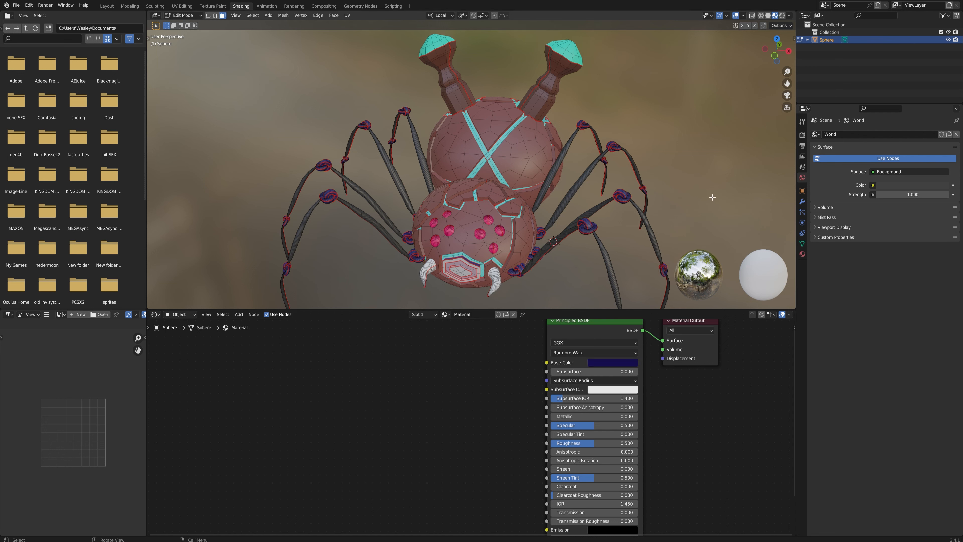
Step: Switch the spider to Object Mode and inspect its part colors from different angles
key("Tab")
middle_click_drag(595, 239, 510, 124)
mouse_move(569, 206)
middle_mouse_down()
mouse_move(569, 182)
mouse_move(576, 200)
middle_mouse_up()
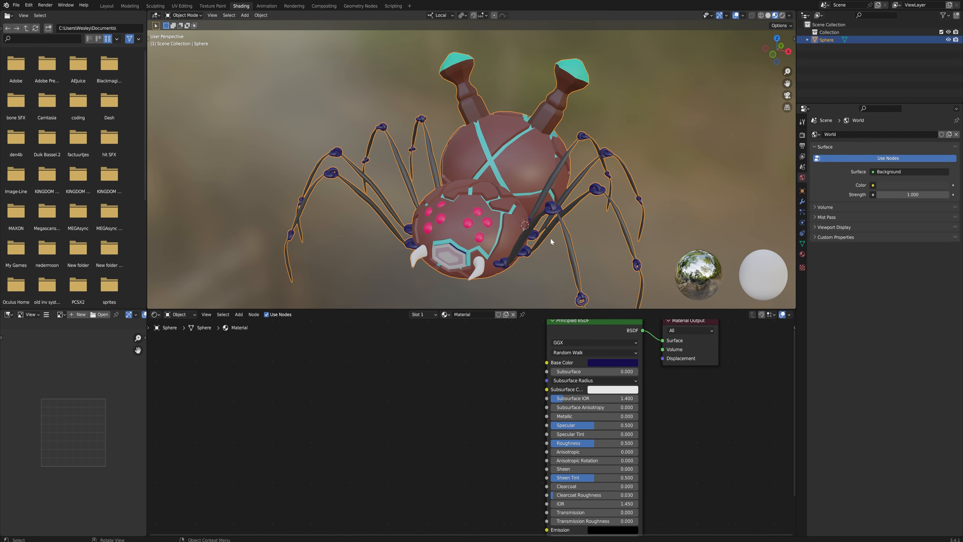
scroll(517, 242, "up", 3)
Step: Make the Body material active and add a Voronoi Texture node to its node tree
left_click(802, 254)
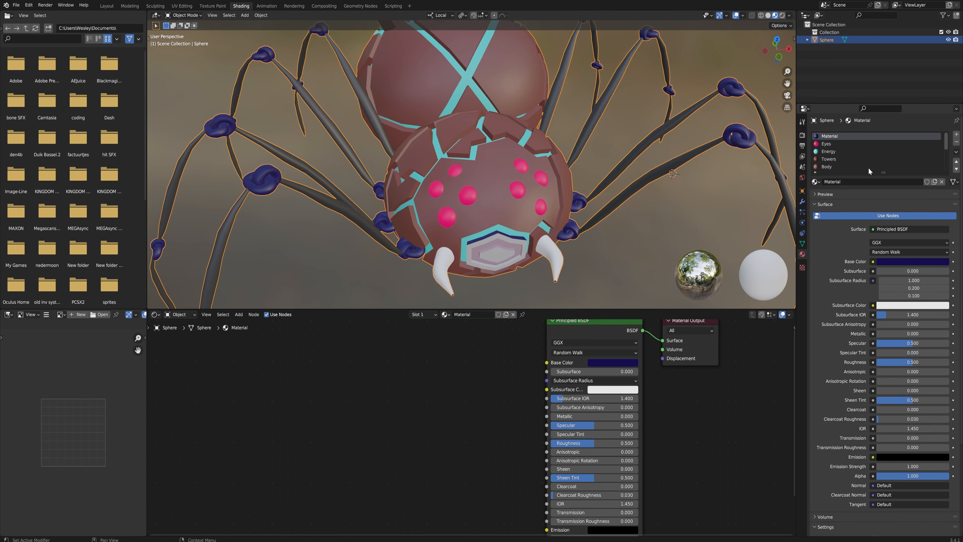
middle_click_drag(648, 237, 622, 216)
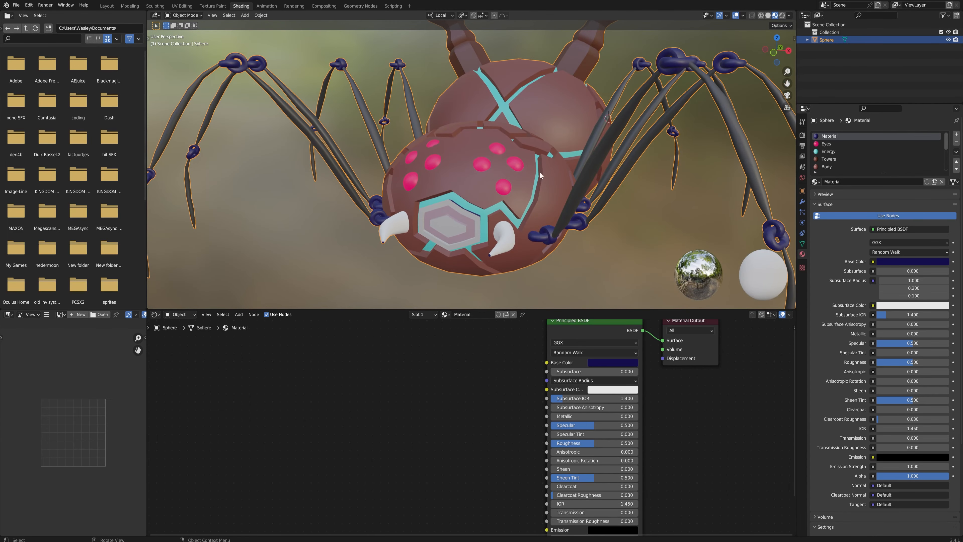
left_click(827, 169)
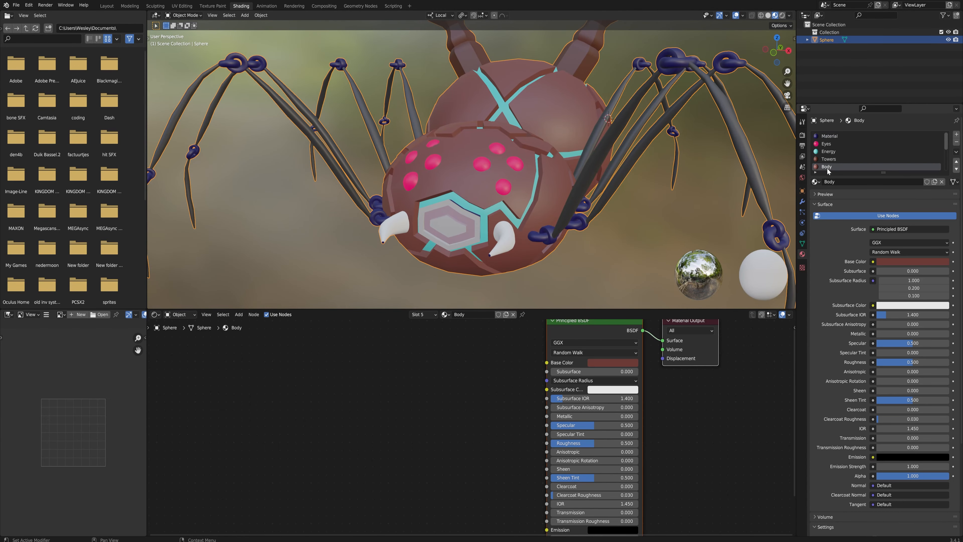
middle_click_drag(394, 389, 458, 406)
key("shift+a")
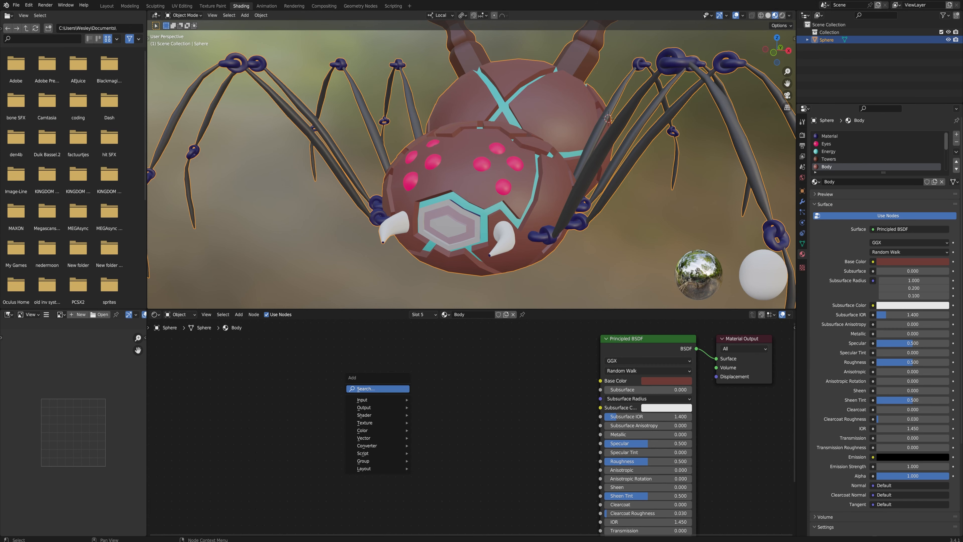
left_click(399, 389)
type("voir")
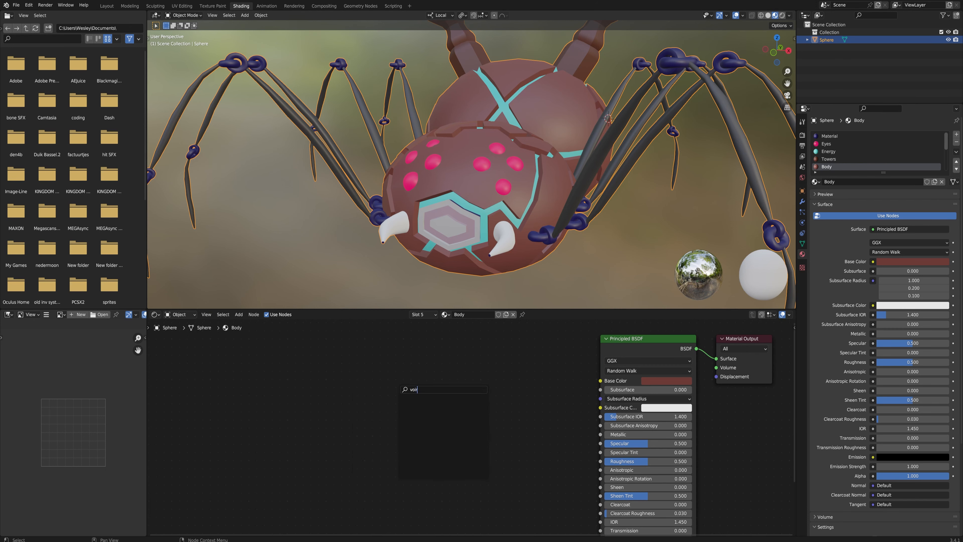
key("BackSpace")
key("BackSpace")
key("Return")
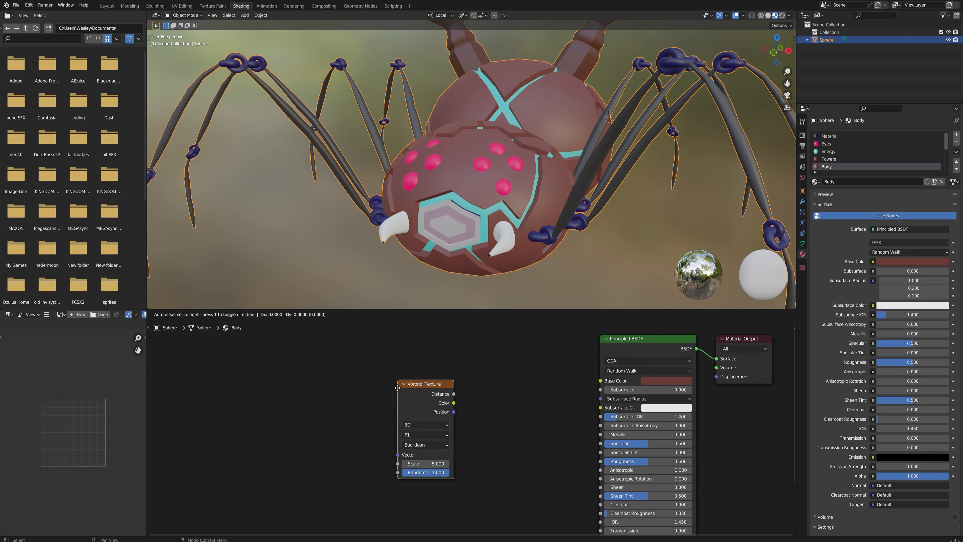
left_click(380, 375)
Step: Preview the Voronoi Texture directly on the body and set its feature output to Distance to Edge
left_click(407, 372, "ctrl+shift")
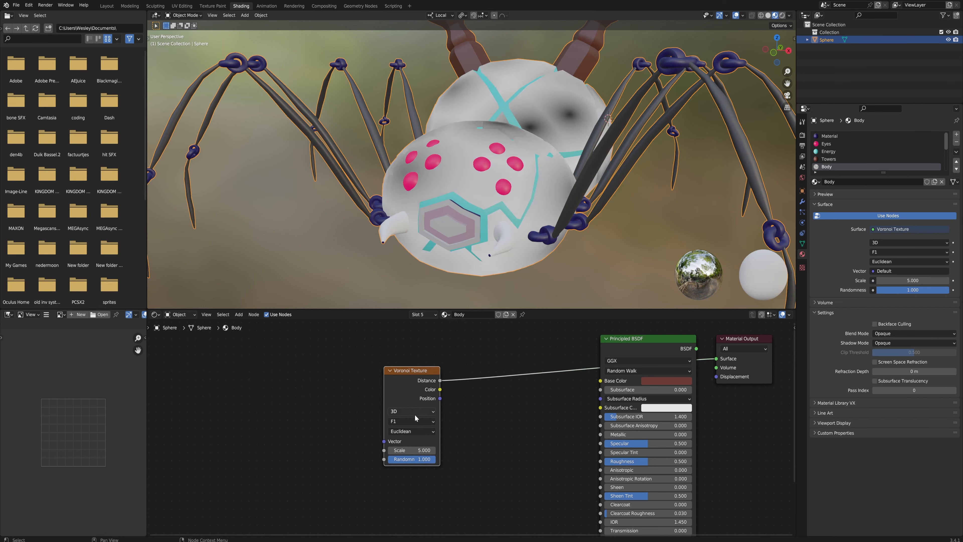
left_click(416, 422)
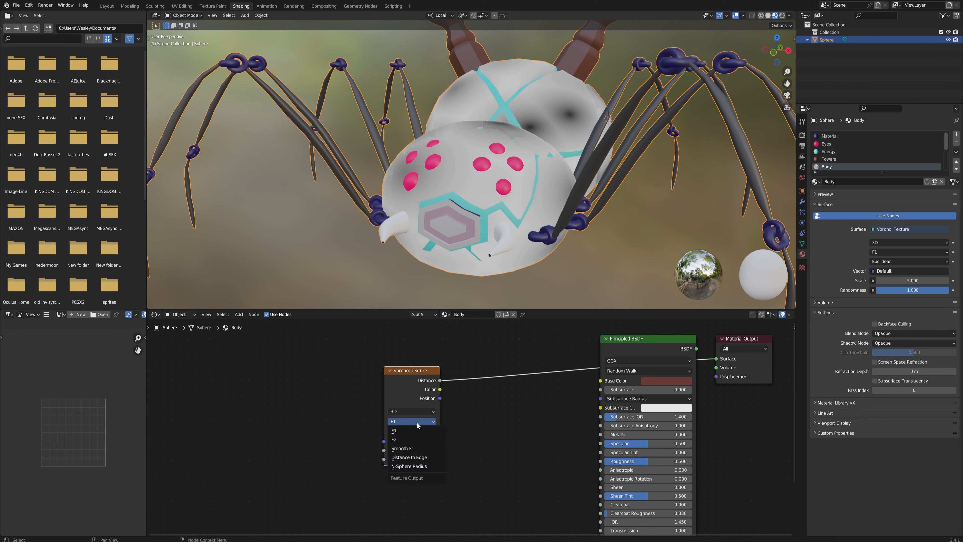
left_click(431, 457)
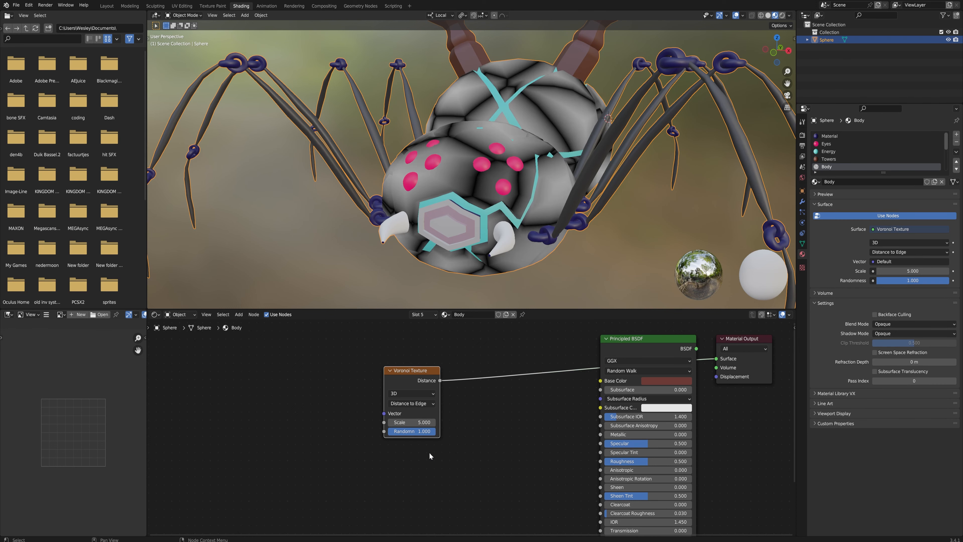
left_click_drag(417, 375, 361, 367)
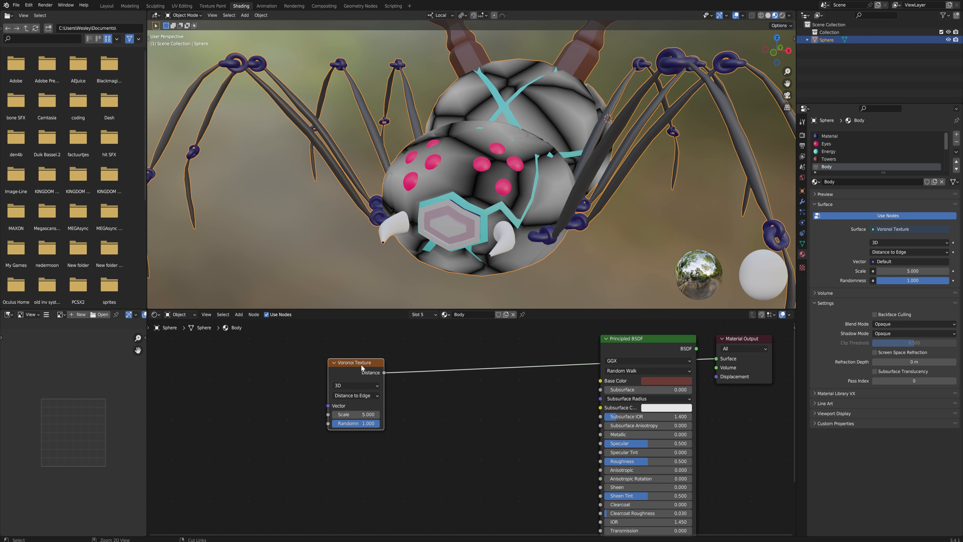
Step: Add Texture Coordinate and Mapping nodes to the Voronoi Texture, map it by UV and set its scale to 29
key("ctrl+t")
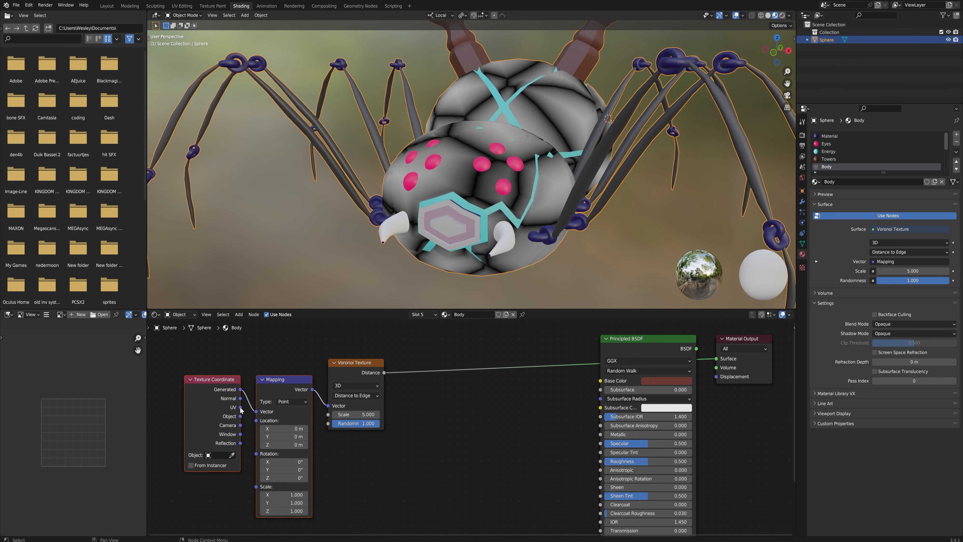
left_click_drag(241, 407, 257, 411)
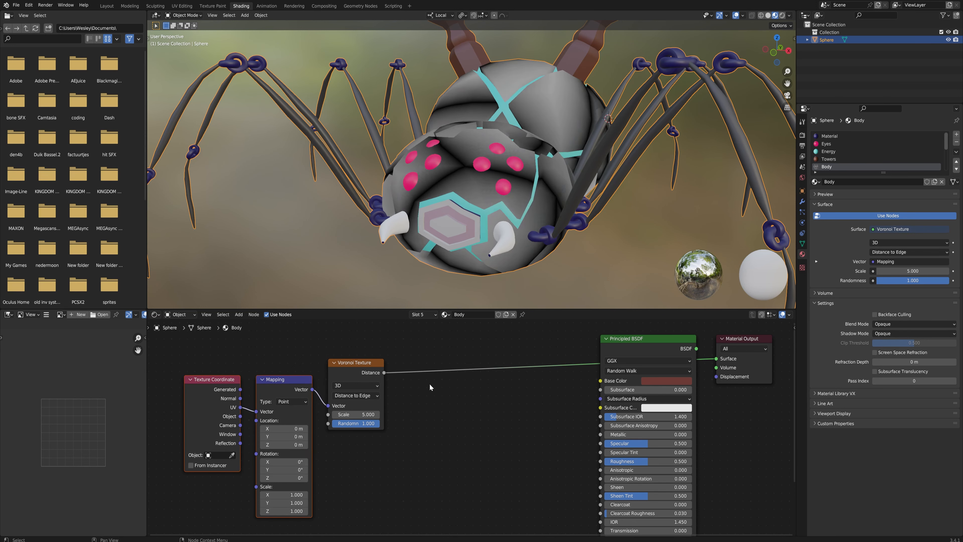
middle_click_drag(495, 266, 503, 215)
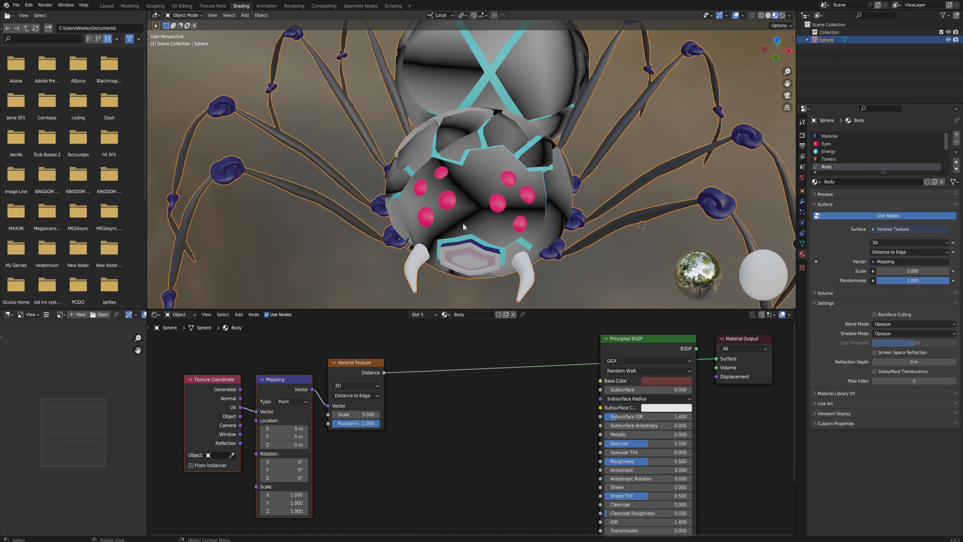
middle_click_drag(464, 249, 476, 213)
left_click_drag(355, 415, 431, 415)
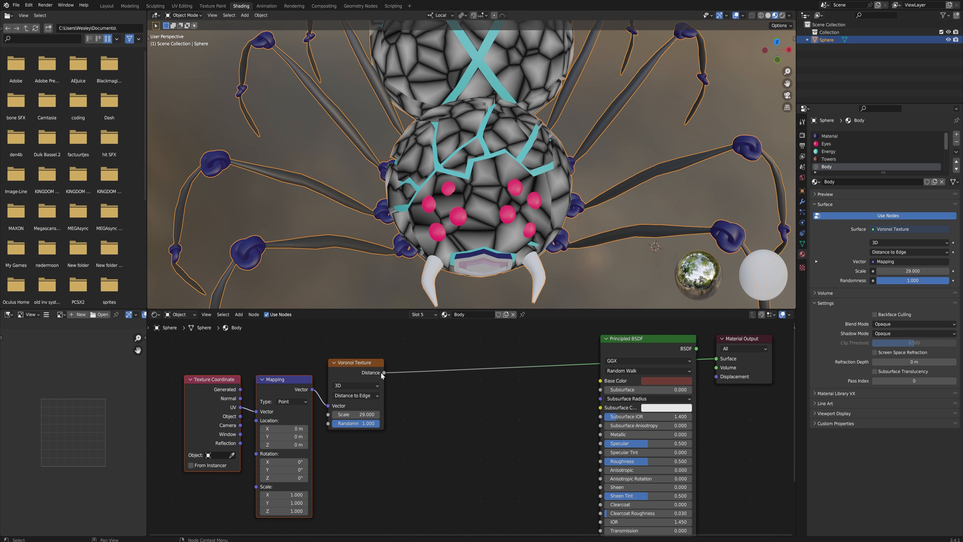
Step: Feed the Voronoi distance into a Less Than math node with a threshold of 0.010
left_click_drag(384, 372, 423, 362)
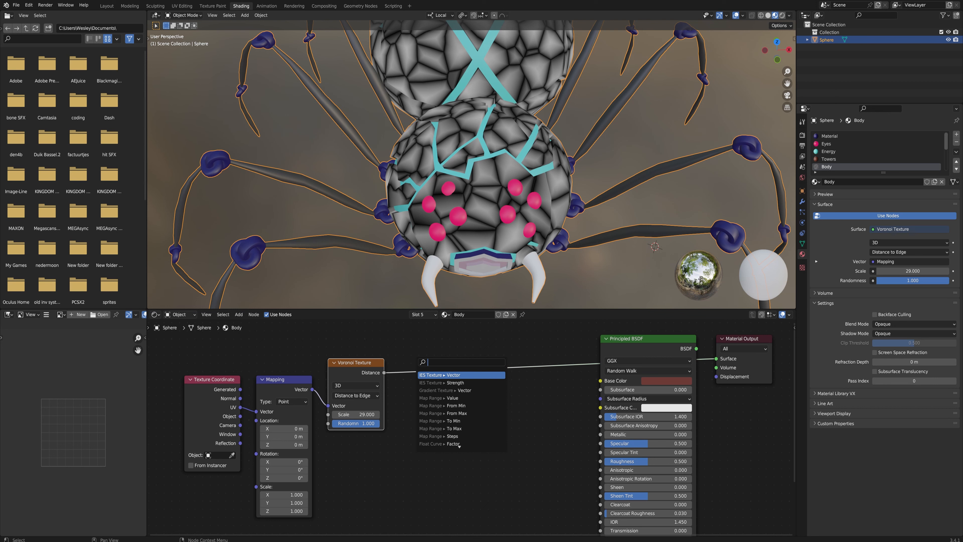
type("less")
key("Return")
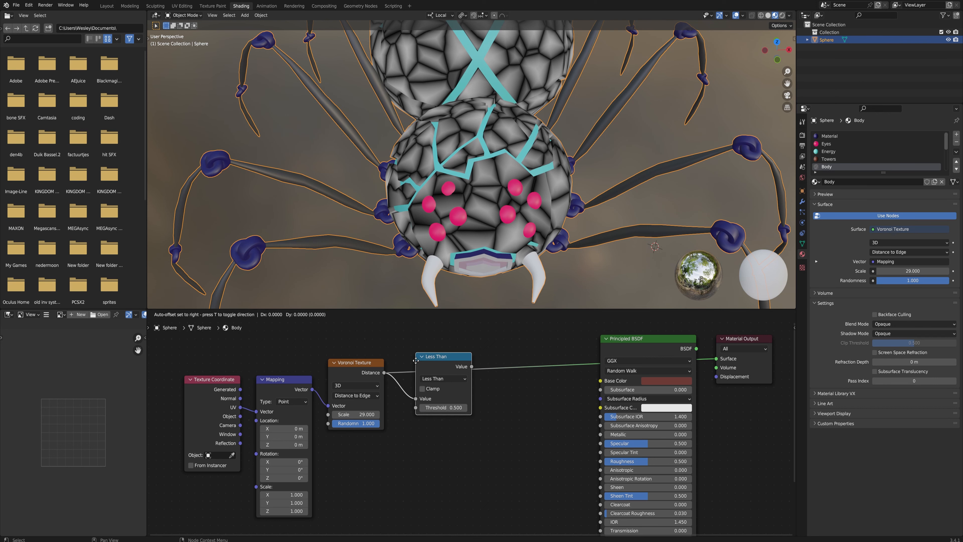
left_click(419, 366)
left_click_drag(447, 400, 420, 400)
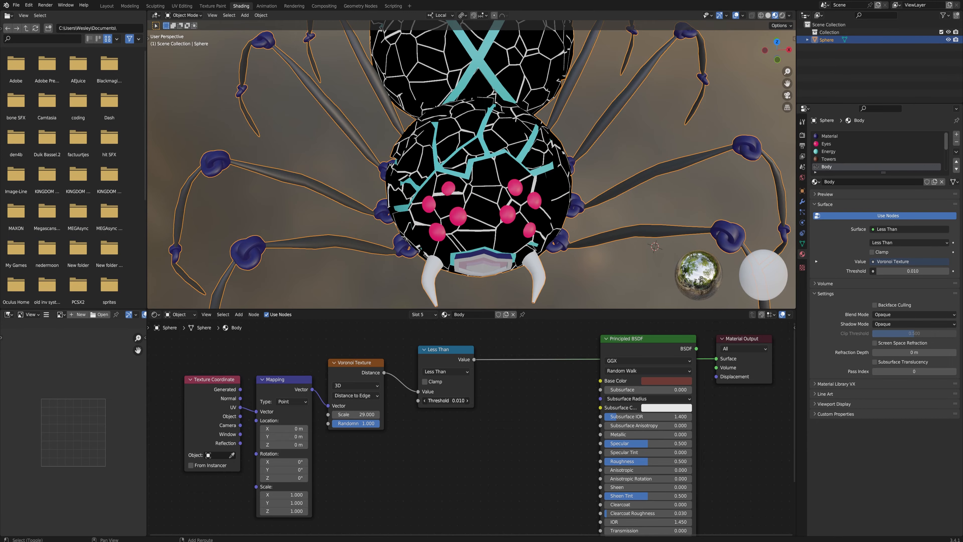
mouse_move(554, 197)
middle_mouse_down()
mouse_move(457, 173)
mouse_move(547, 206)
middle_mouse_up()
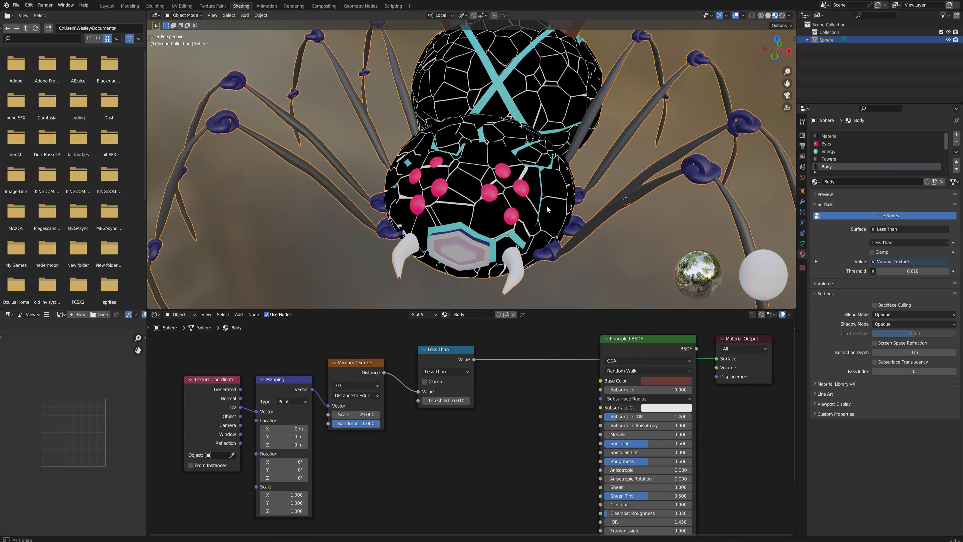
Step: Add a Mix Color node driven by the Less Than value, connect it to the Base Color and reconnect the Principled BSDF to the output
left_click_drag(453, 348, 496, 374)
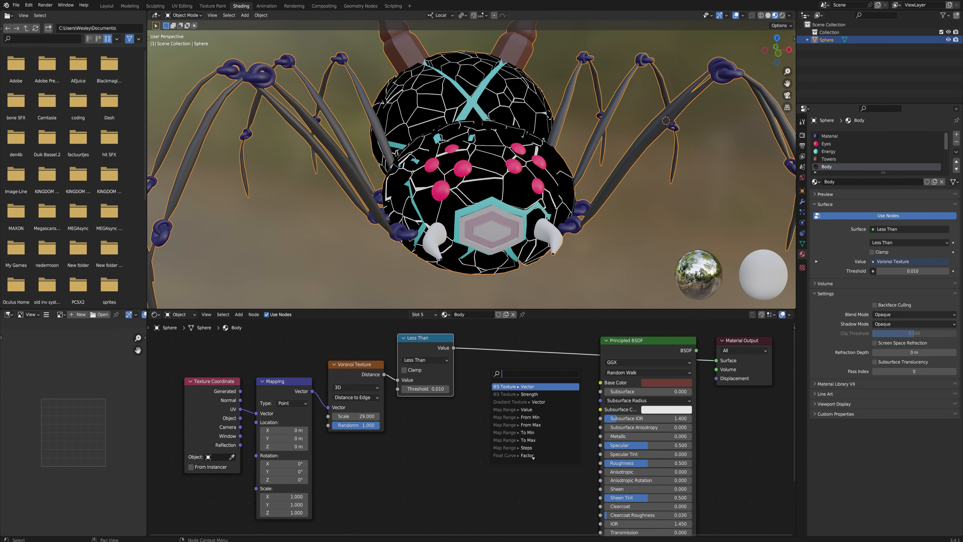
type("mix colo")
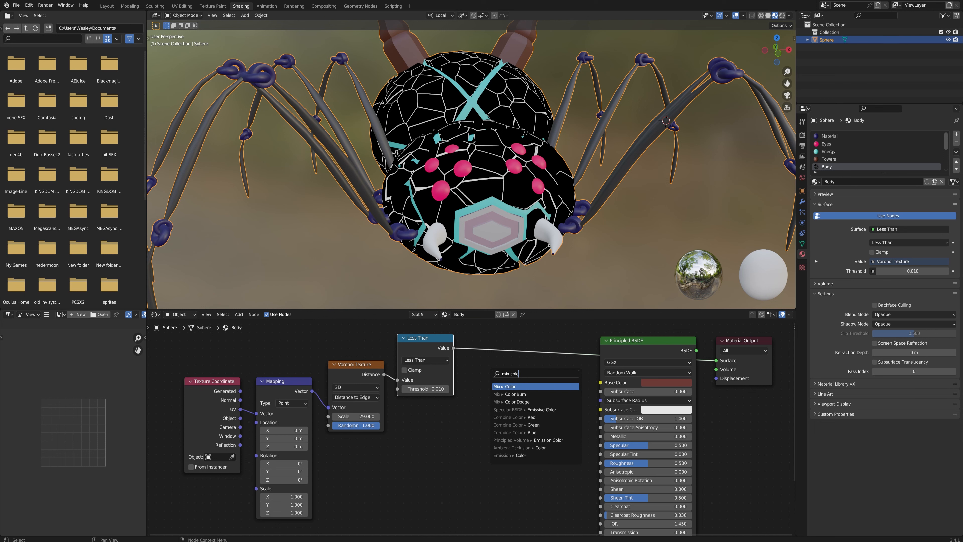
key("Return")
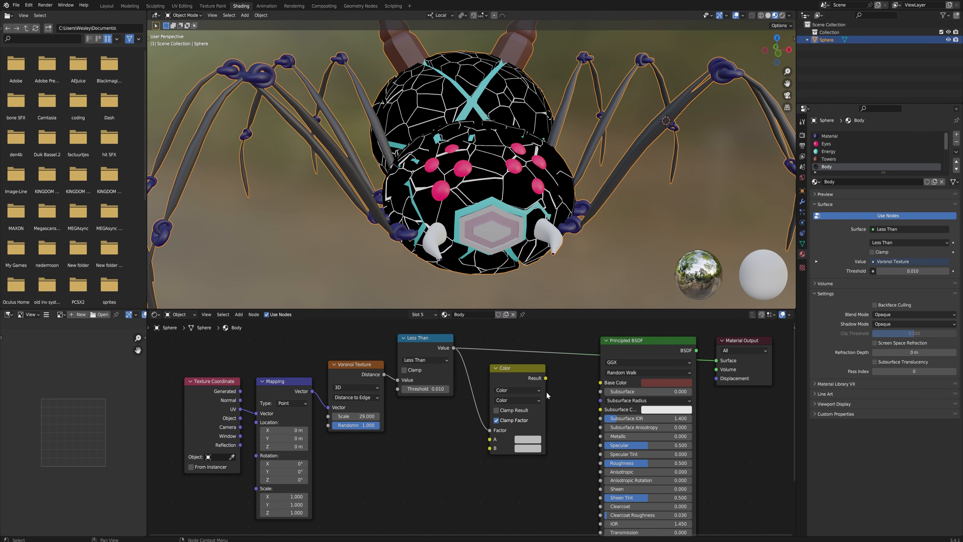
left_click_drag(546, 380, 601, 383)
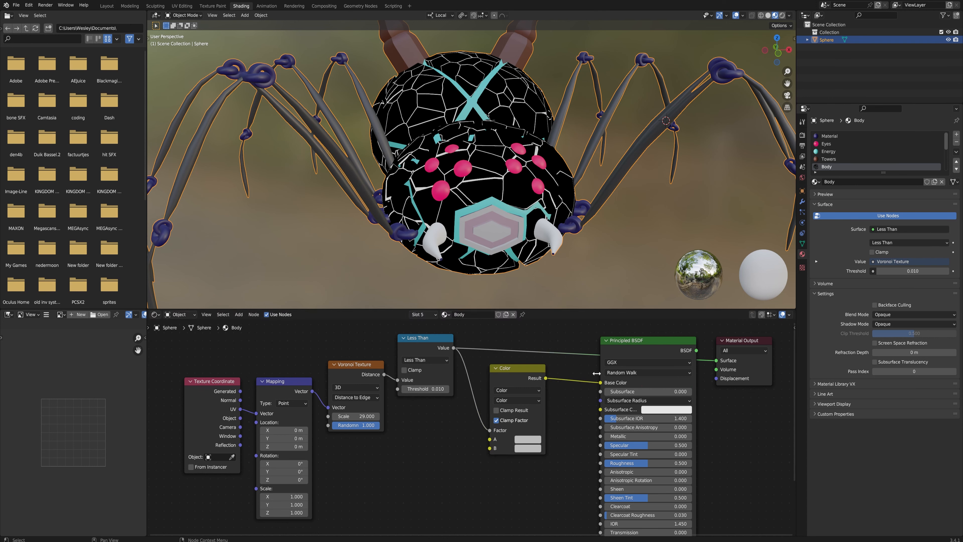
left_click(634, 343, "ctrl+shift")
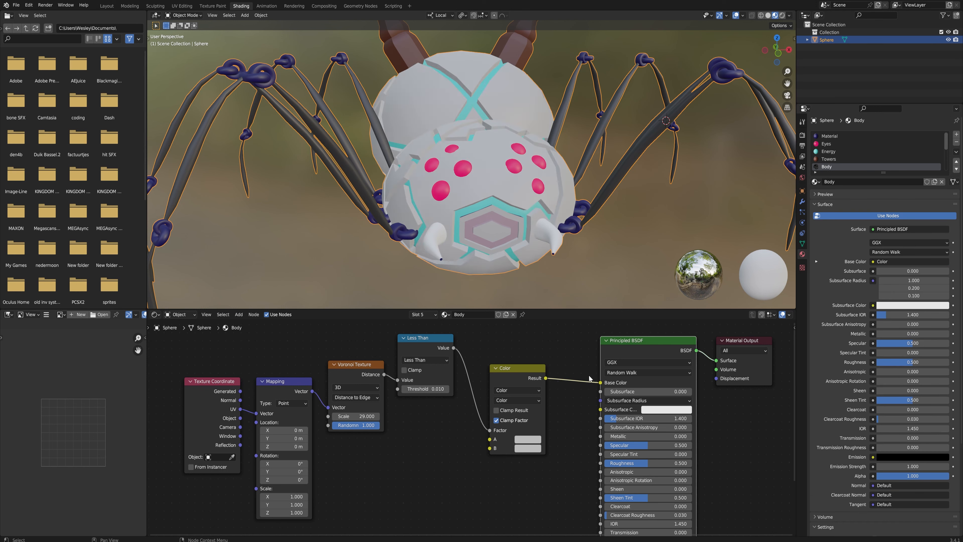
Step: Set the mix node's color A to dark red and its color B to a dark gray with value 0.019
left_click_drag(508, 432, 513, 418)
left_click(534, 427)
left_click(552, 361)
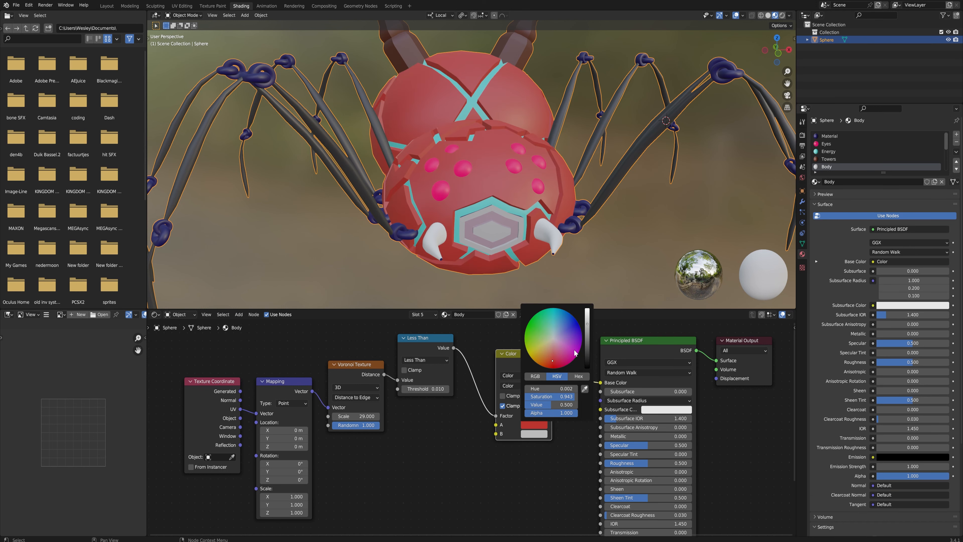
left_click_drag(590, 342, 588, 355)
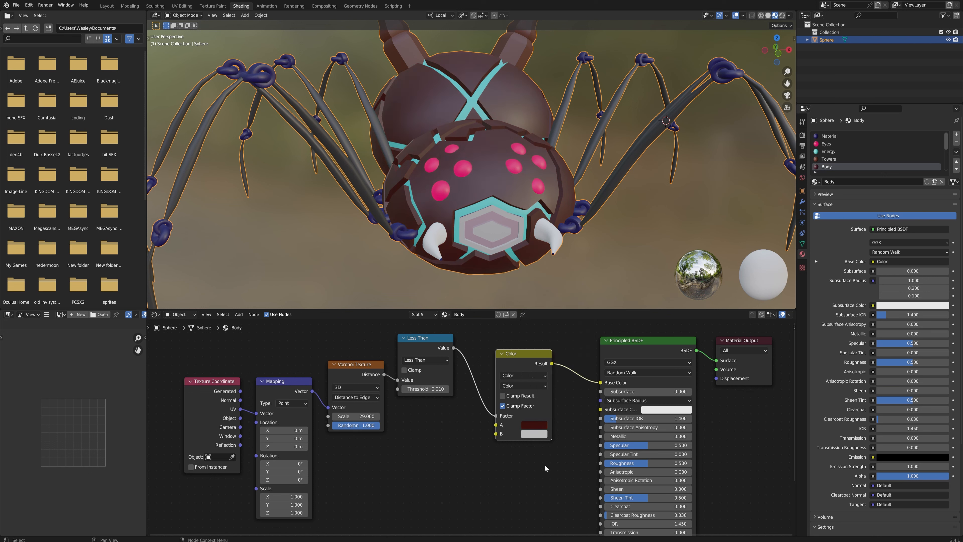
left_click(535, 435)
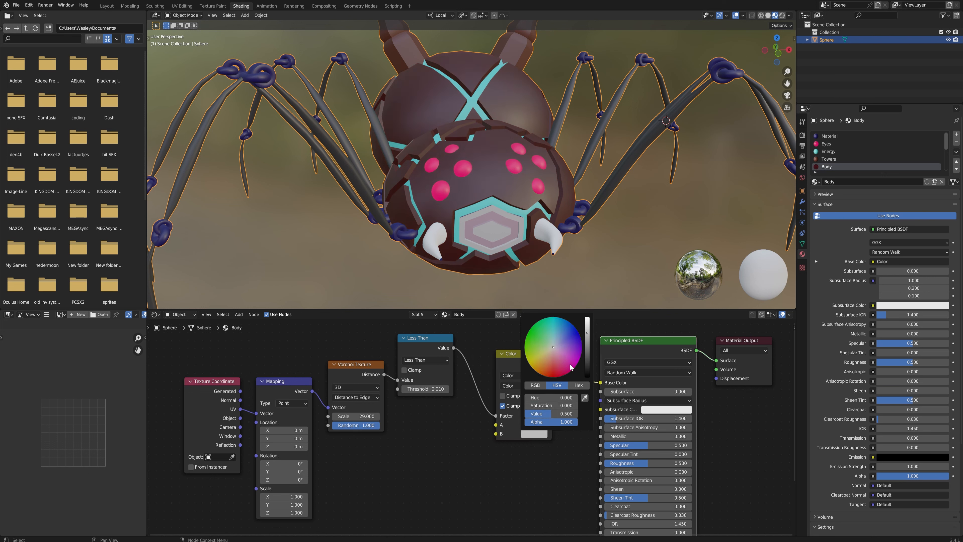
left_click(589, 370)
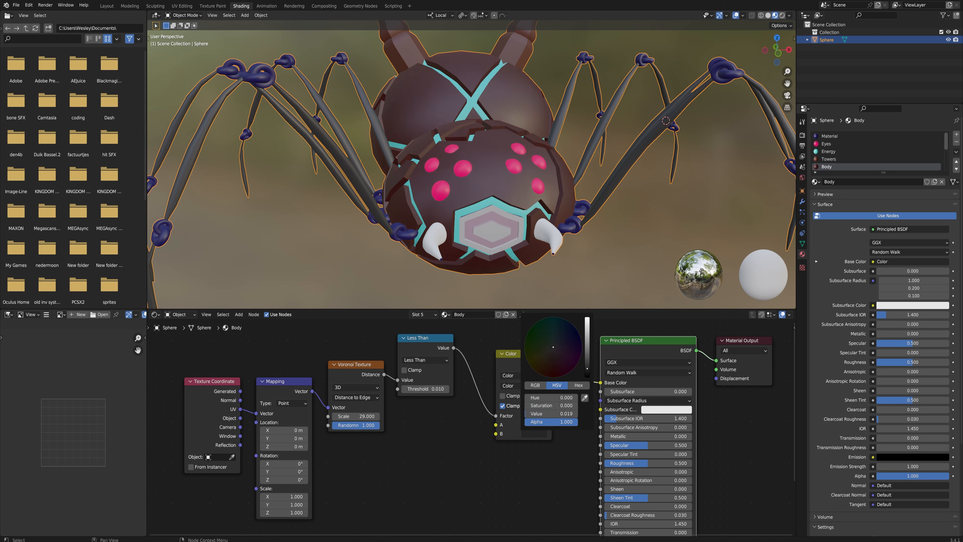
Step: Change the color node's blending mode to Mix and inspect the crack pattern on the body
left_click(510, 385)
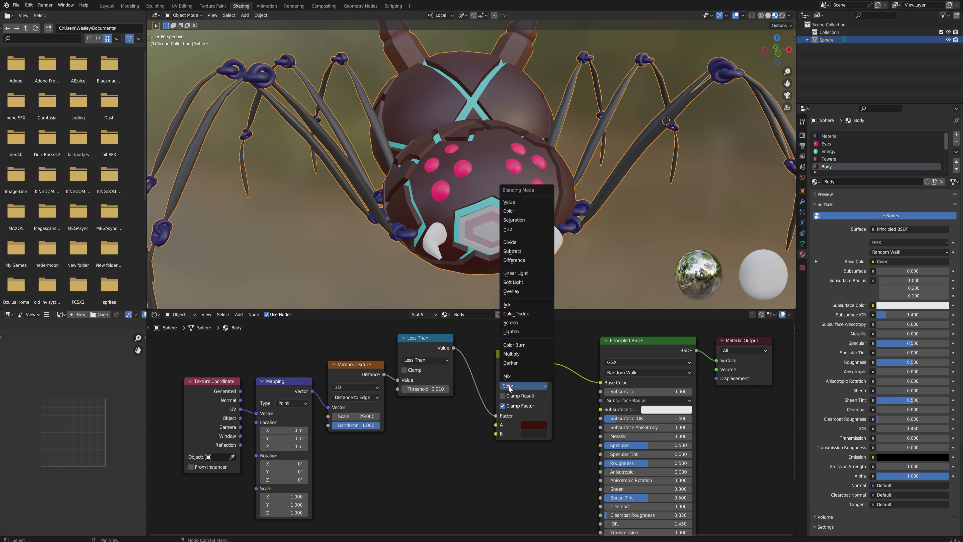
left_click(508, 376)
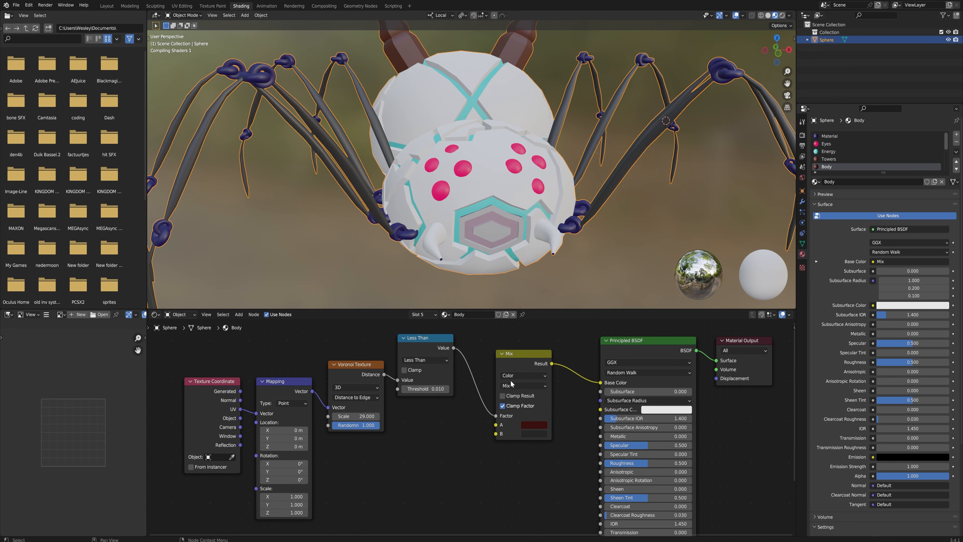
scroll(527, 153, "up", 8)
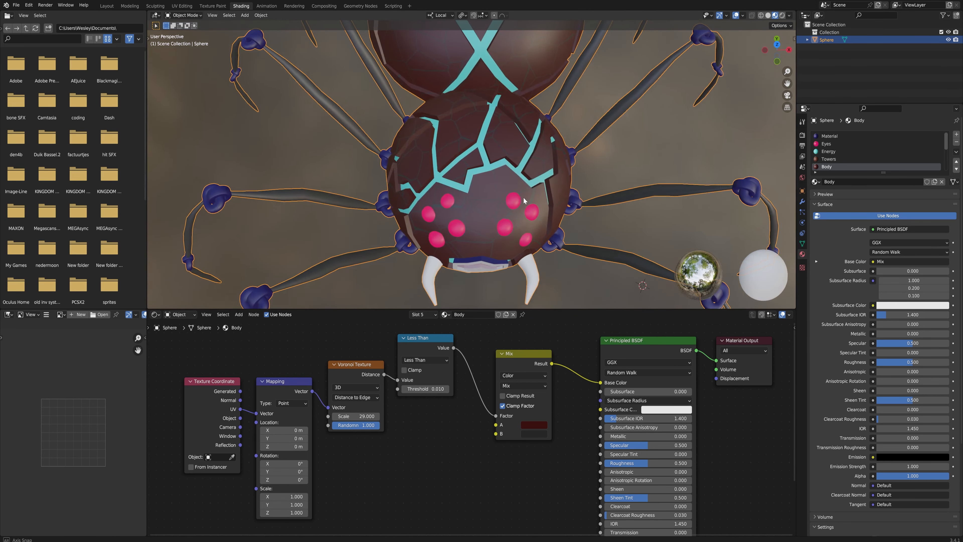
scroll(503, 183, "down", 3)
middle_click_drag(506, 176, 525, 154)
scroll(516, 191, "up", 4)
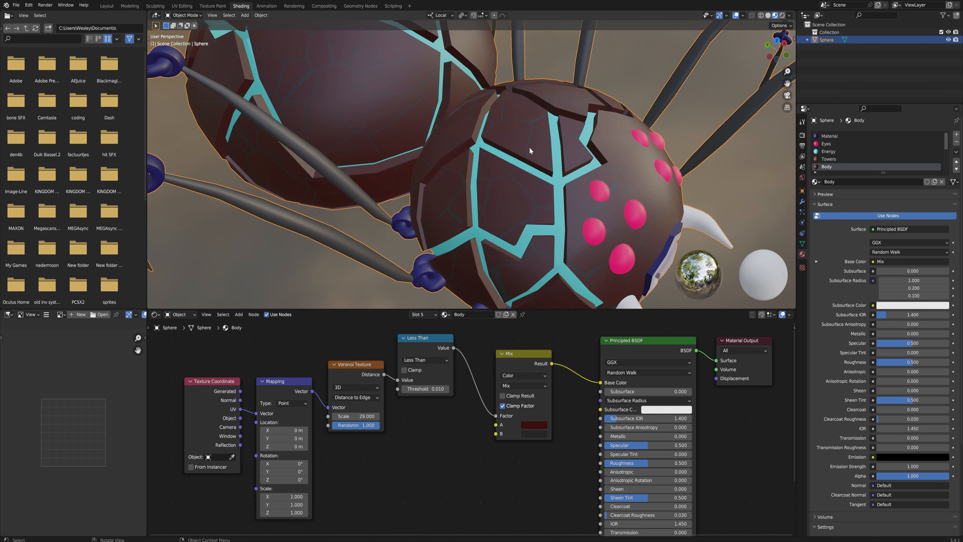
middle_click_drag(578, 183, 577, 358)
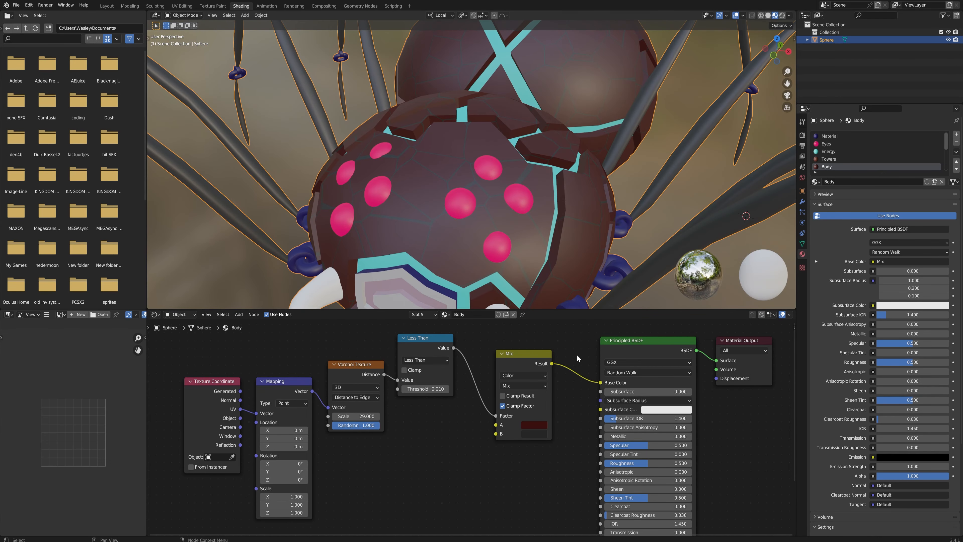
Step: Set the mix node's color B to near black with value 0.005 and make its color A a brighter dark red
left_click(536, 435)
left_click_drag(551, 414, 538, 413)
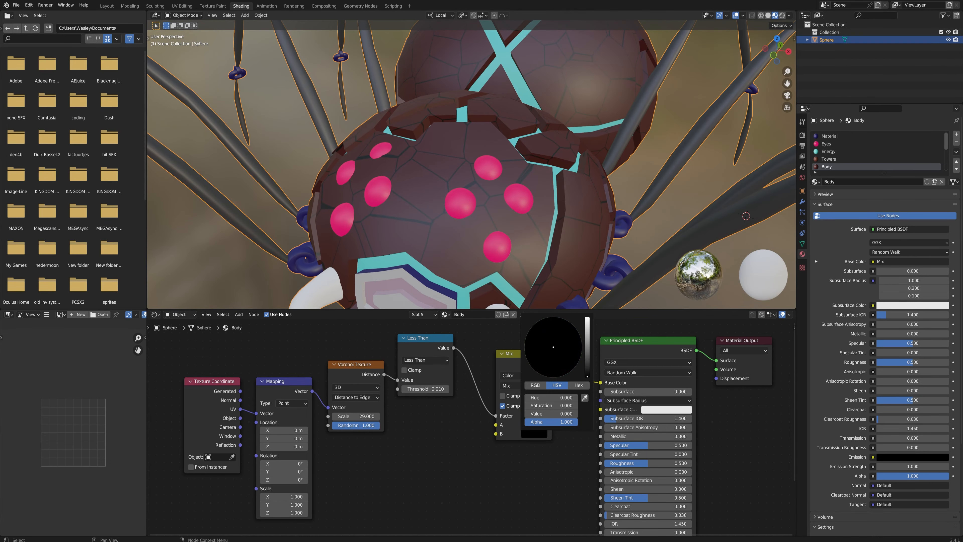
left_click(586, 375)
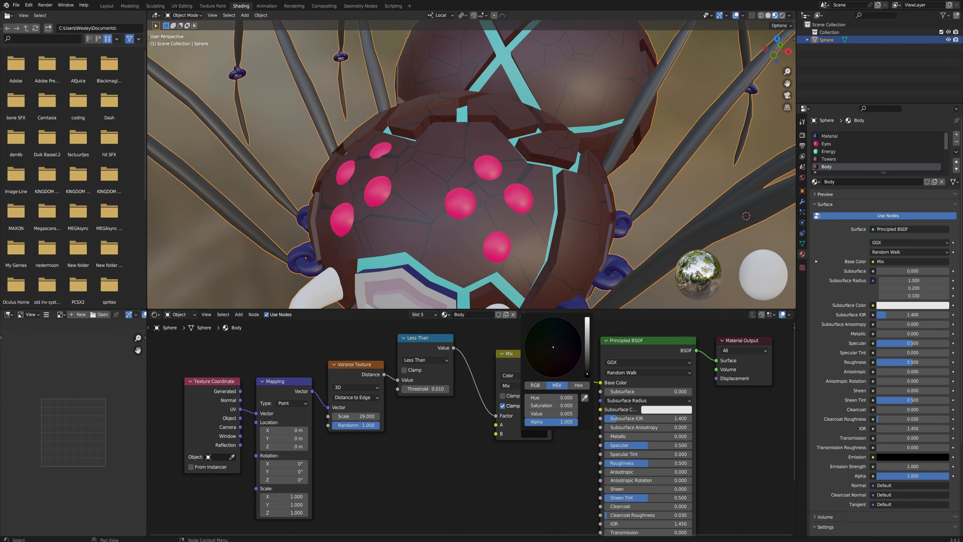
left_click(534, 425)
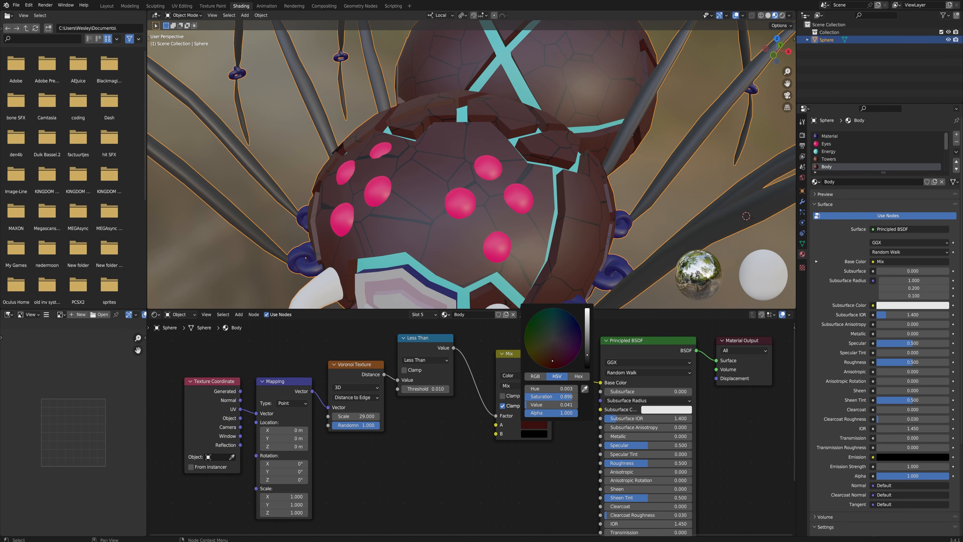
Step: Move the Texture Coordinate and Mapping nodes aside and add a Linear Light mix node with Mapping's Vector feeding input A
middle_click_drag(364, 417, 475, 411)
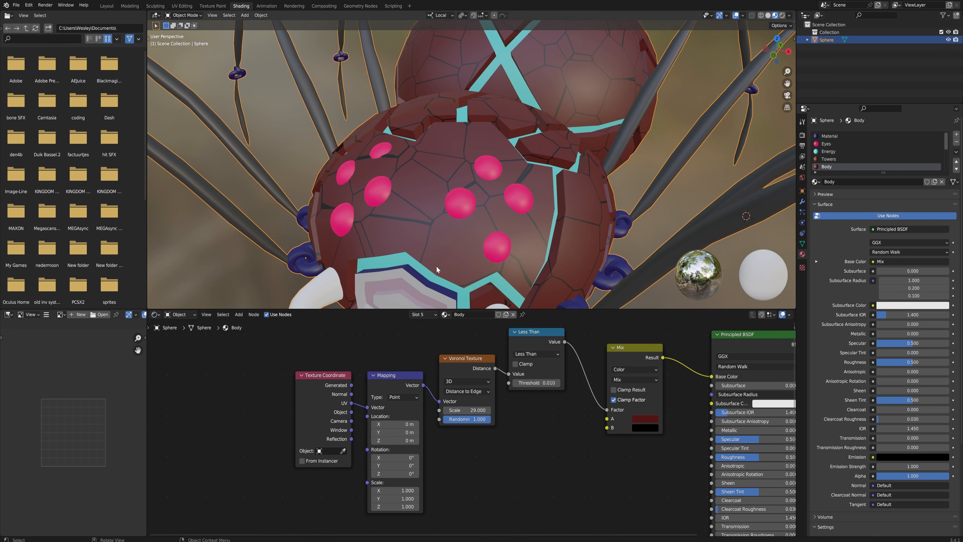
left_click_drag(304, 356, 310, 376)
left_click(335, 386)
left_click_drag(328, 377, 362, 372)
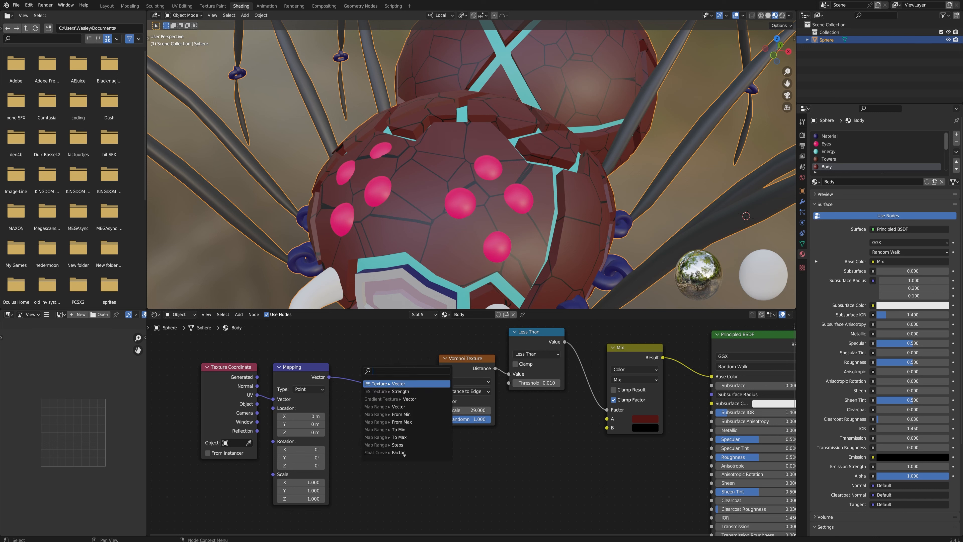
type("mix lin")
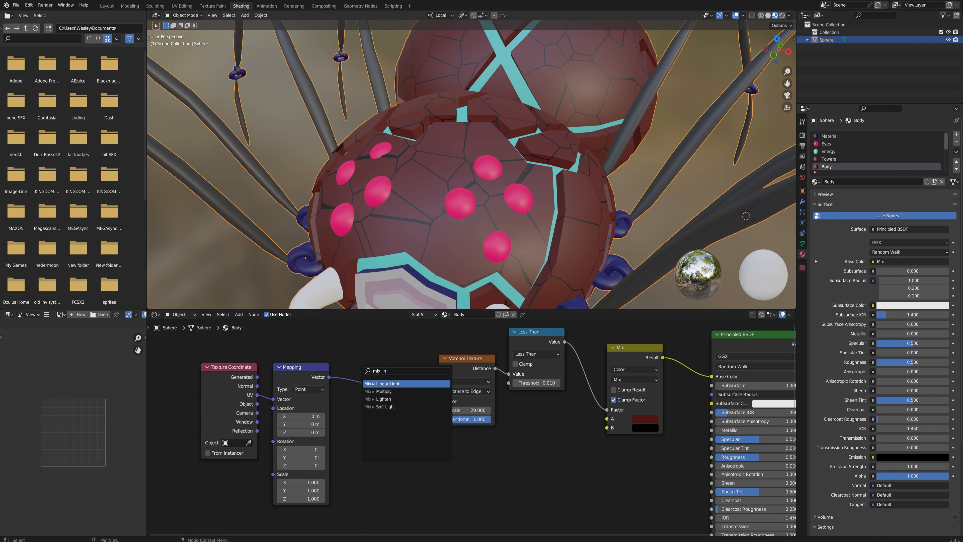
key("Return")
middle_click_drag(327, 381, 430, 341)
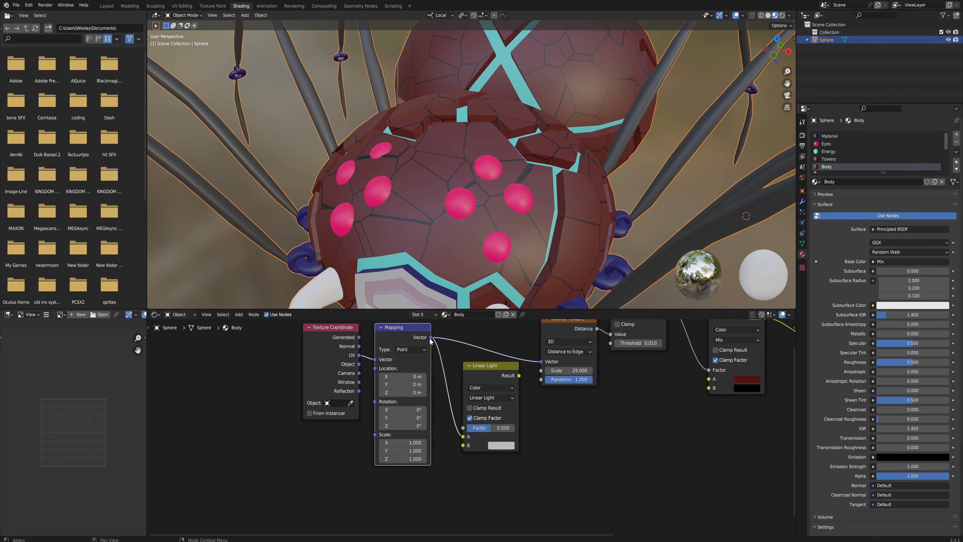
Step: Add a Noise Texture driven by Mapping, link its Fac to Linear Light's B, and link Linear Light's Result to the Voronoi Vector
left_click_drag(431, 337, 457, 452)
type("nno")
key("Return")
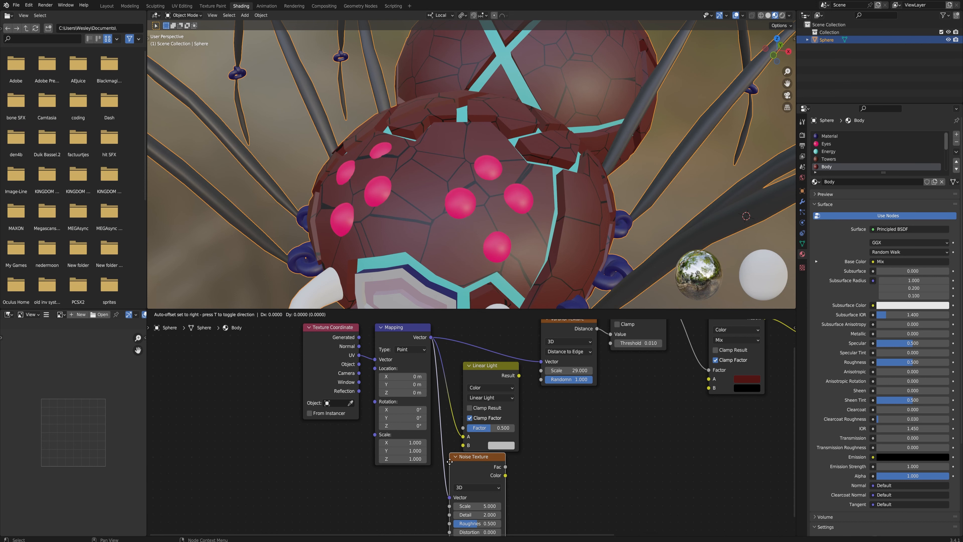
left_click(449, 472)
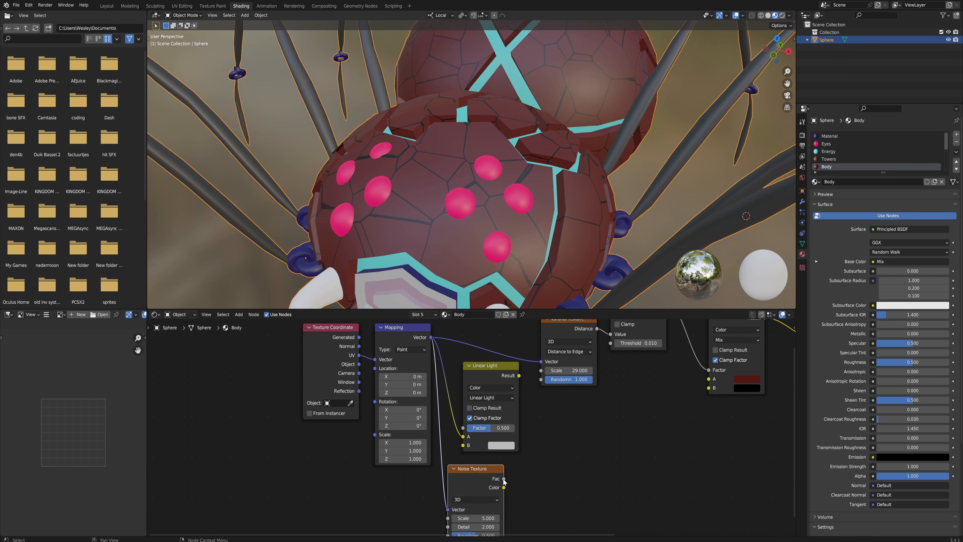
left_click_drag(504, 479, 463, 445)
middle_click_drag(520, 375, 501, 404)
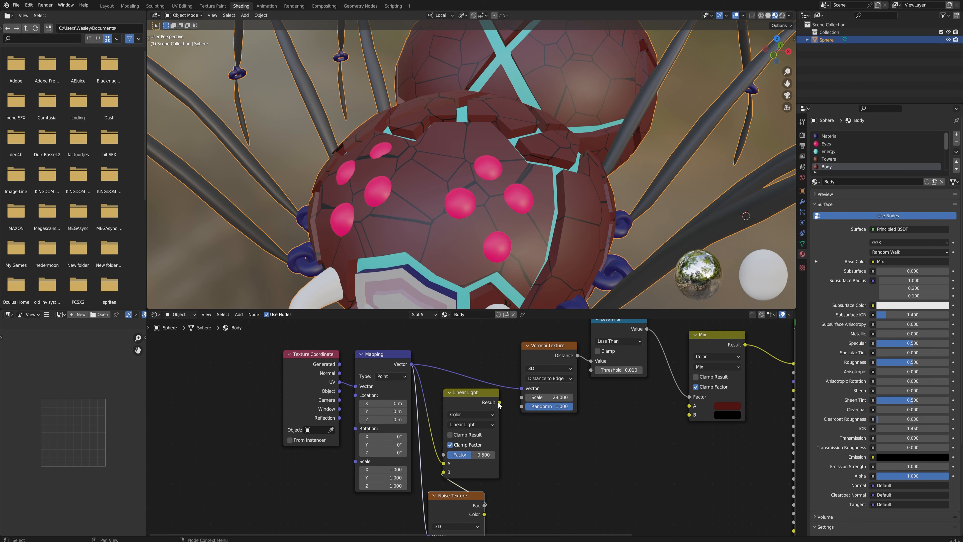
left_click_drag(500, 403, 522, 388)
mouse_move(490, 431)
left_mouse_down()
mouse_move(498, 384)
mouse_move(472, 408)
left_mouse_up()
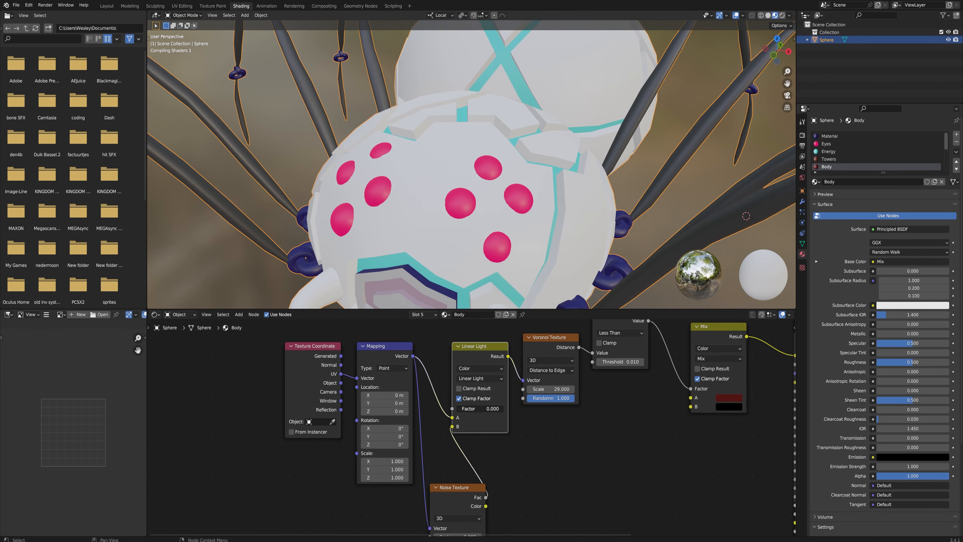
Step: Adjust the Linear Light factor to about 0.061 while checking the distortion of the cracks on the body
left_click_drag(479, 409, 504, 409)
mouse_move(482, 155)
middle_mouse_down()
mouse_move(502, 194)
mouse_move(450, 191)
mouse_move(447, 166)
mouse_move(469, 163)
middle_mouse_up()
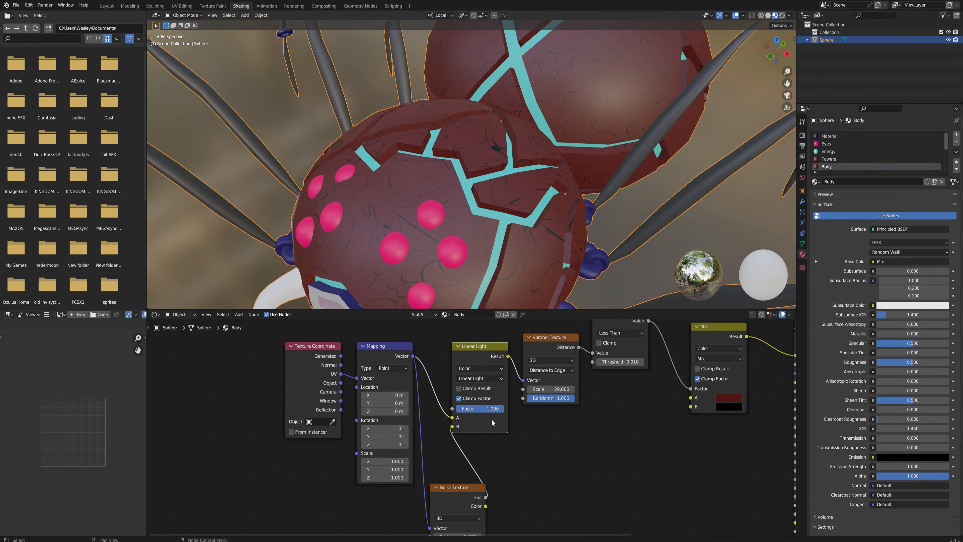
left_click_drag(492, 409, 459, 410)
middle_click_drag(514, 287, 527, 169)
Step: Space out the Texture Coordinate, Mapping and Noise Texture nodes before the Linear Light node
left_click_drag(278, 368, 252, 356)
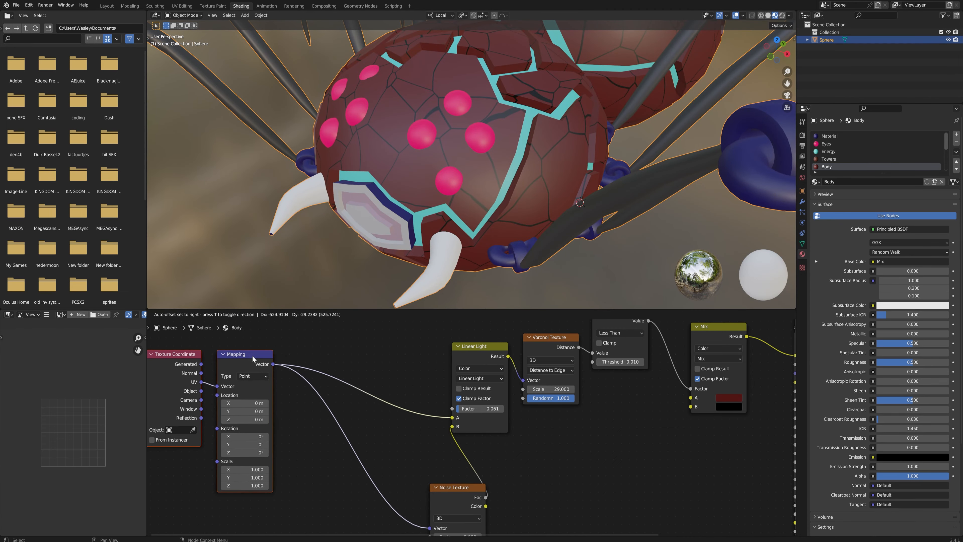
left_click_drag(455, 482, 369, 433)
key("g")
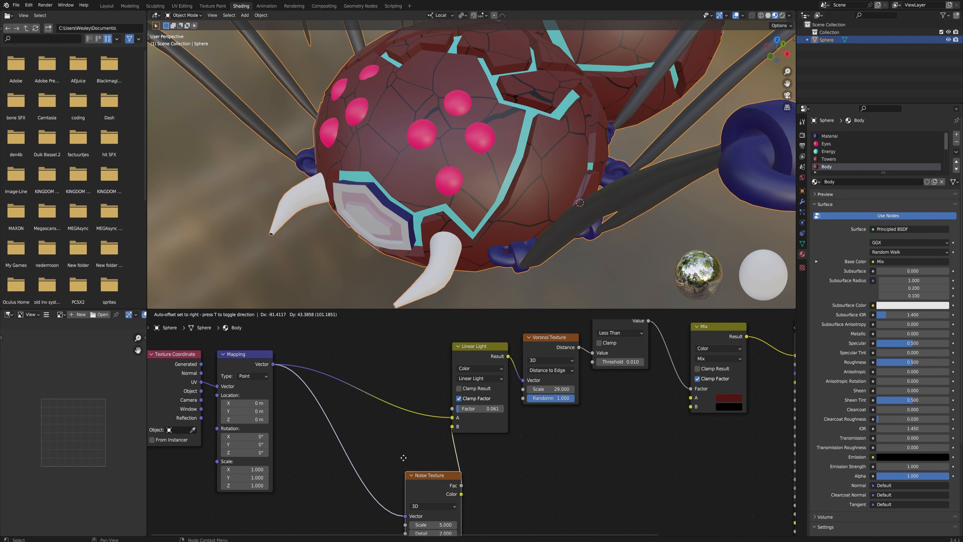
left_click(349, 416)
Step: Preview the Noise Texture on the body and set its scale to about 43.9
left_click(378, 435, "ctrl+shift")
middle_click_drag(493, 174, 503, 117)
scroll(503, 132, "down", 4)
middle_click_drag(503, 153, 485, 243)
mouse_move(377, 484)
left_mouse_down()
mouse_move(440, 483)
mouse_move(378, 487)
left_mouse_up()
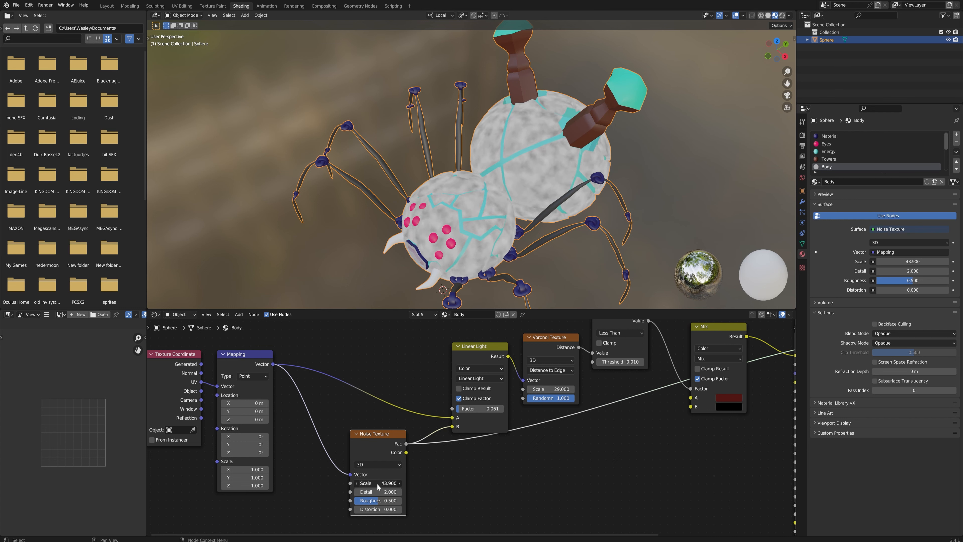
Step: Preview the Voronoi Texture and Less Than outputs on the body and reconnect the Principled BSDF to the output
left_click(553, 340, "ctrl+shift")
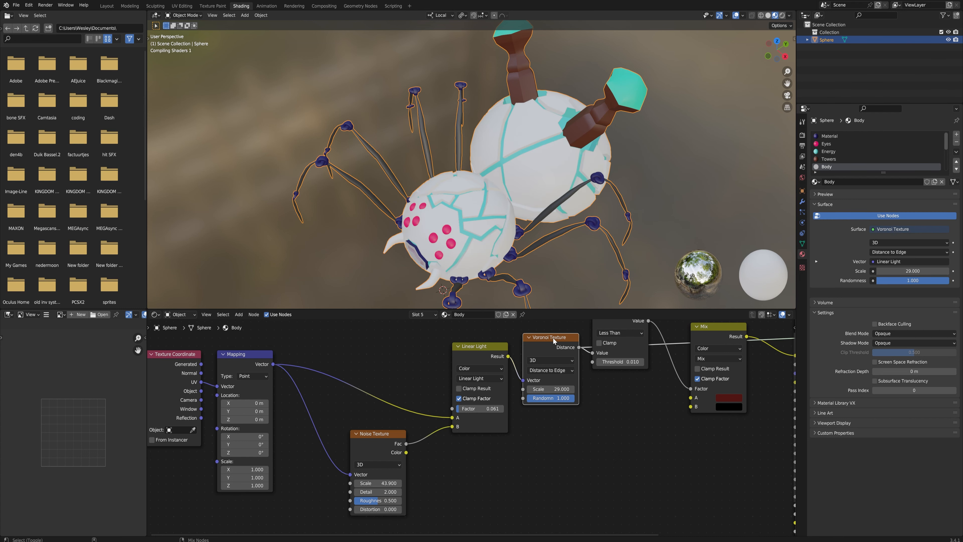
middle_click_drag(600, 343, 533, 402)
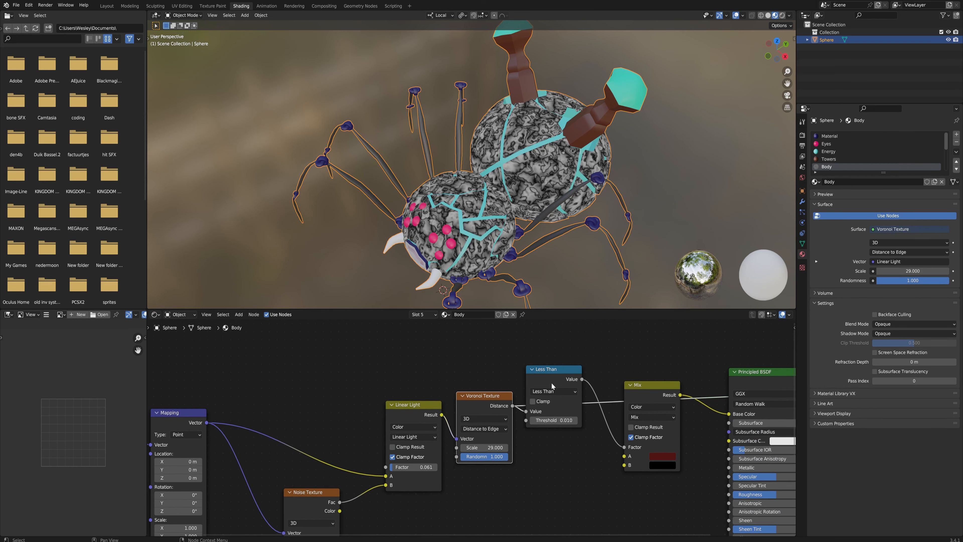
left_click(554, 370, "ctrl+shift")
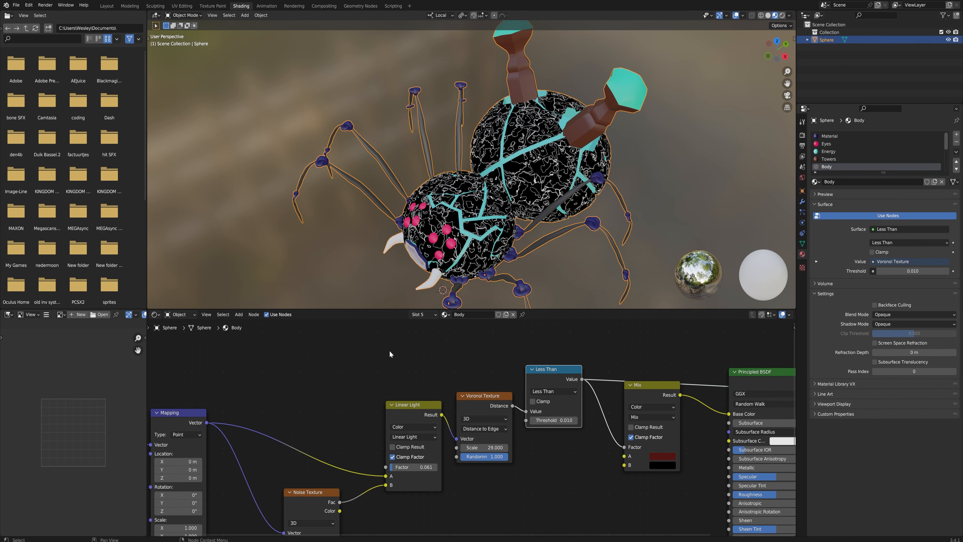
left_click(740, 394, "ctrl+shift")
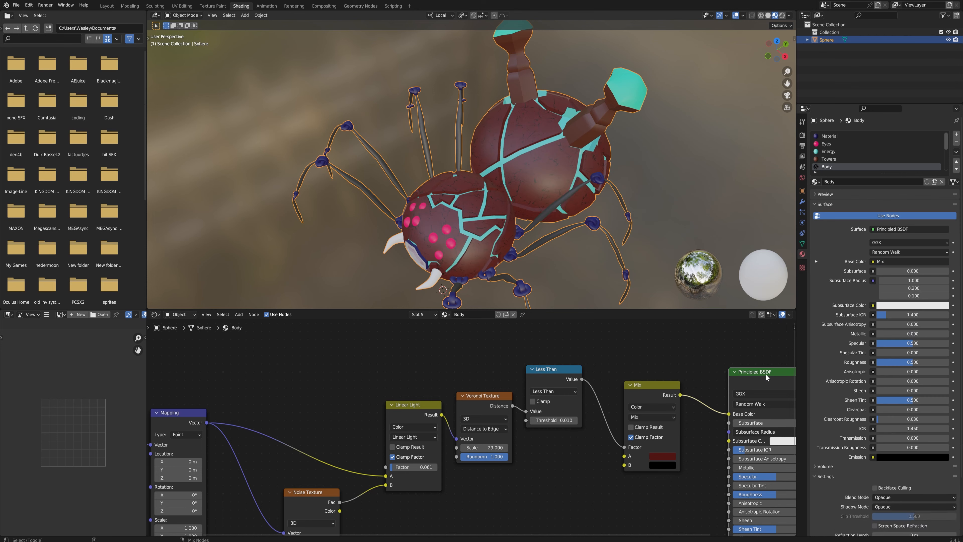
Step: Lower the Linear Light factor to 0.038 and set the Noise Texture's scale to 15
scroll(507, 162, "up", 5)
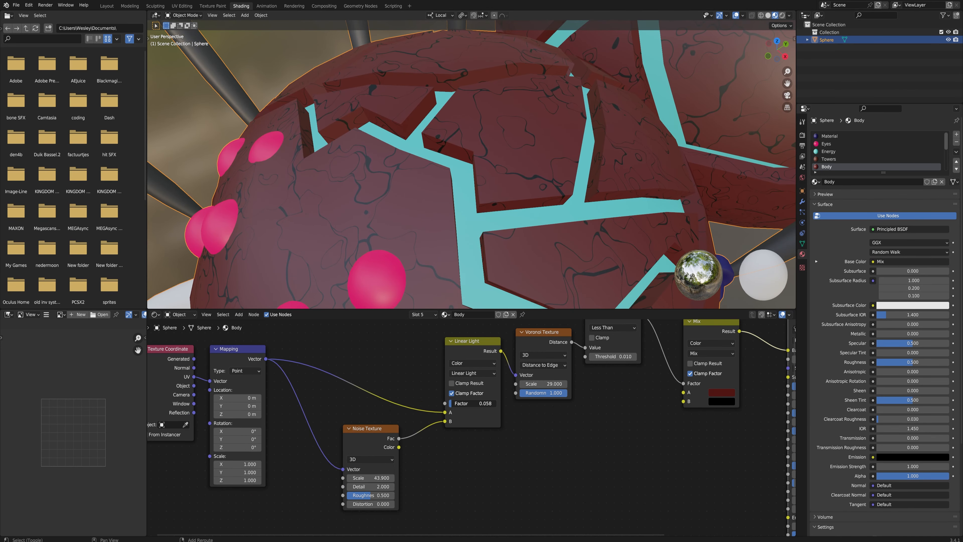
left_click_drag(473, 403, 464, 403, "shift")
left_click_drag(371, 478, 333, 478)
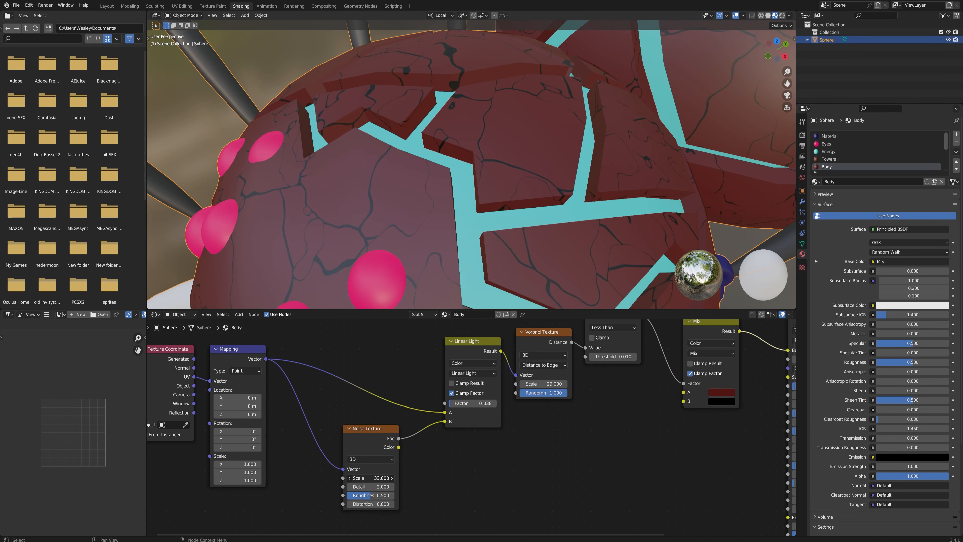
left_click(369, 478)
type("15")
key("Return")
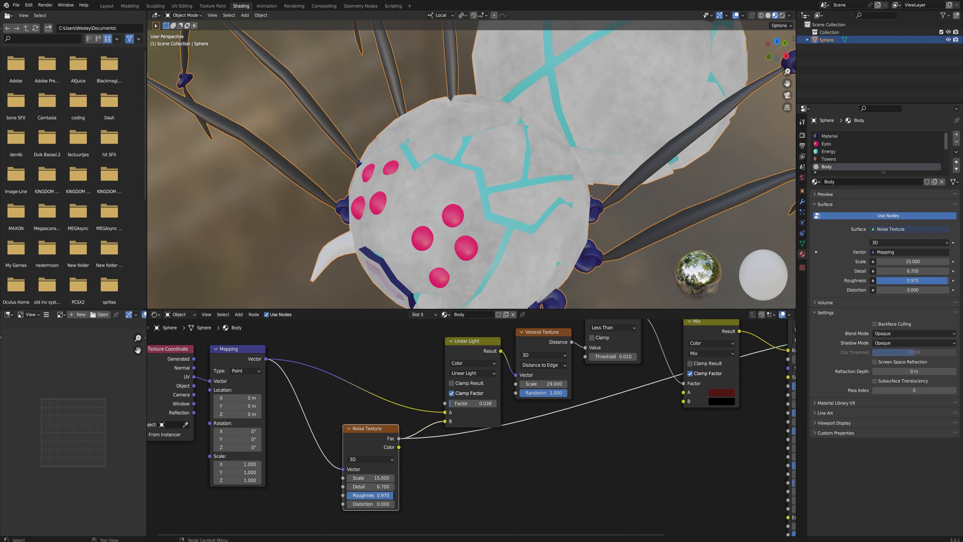
Step: Set the Noise Texture's detail to 6.700 and roughness to 0.820, and reconnect the Principled BSDF to the output
left_click_drag(391, 495, 386, 495)
middle_click_drag(549, 332, 443, 354)
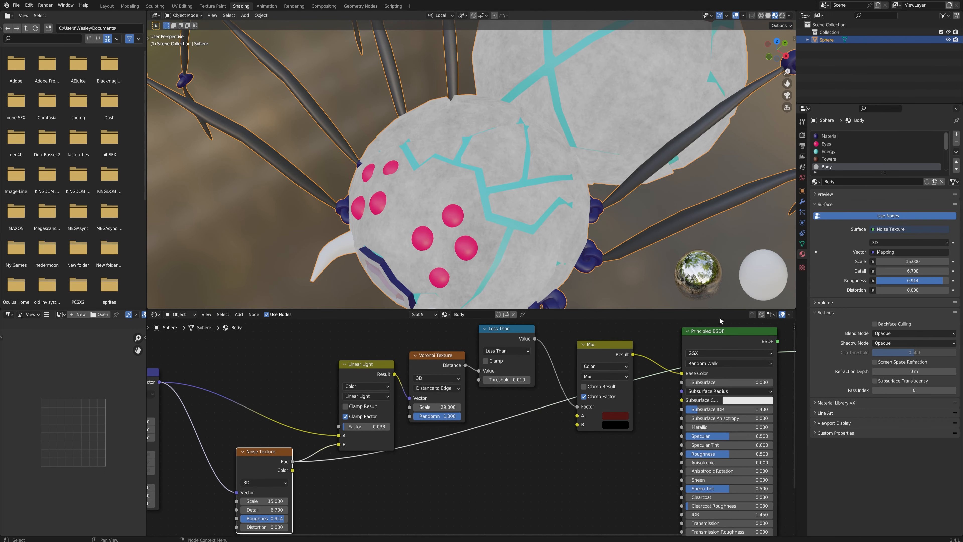
left_click(723, 333, "ctrl+shift")
scroll(512, 222, "up", 5)
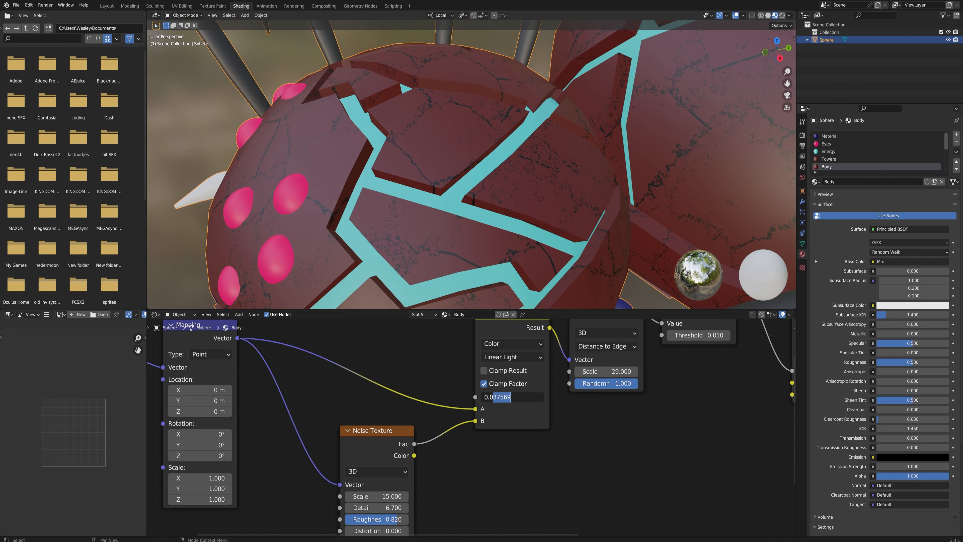
Step: Try a Linear Light factor of 0.001 and inspect the crack edges up close
key("Return")
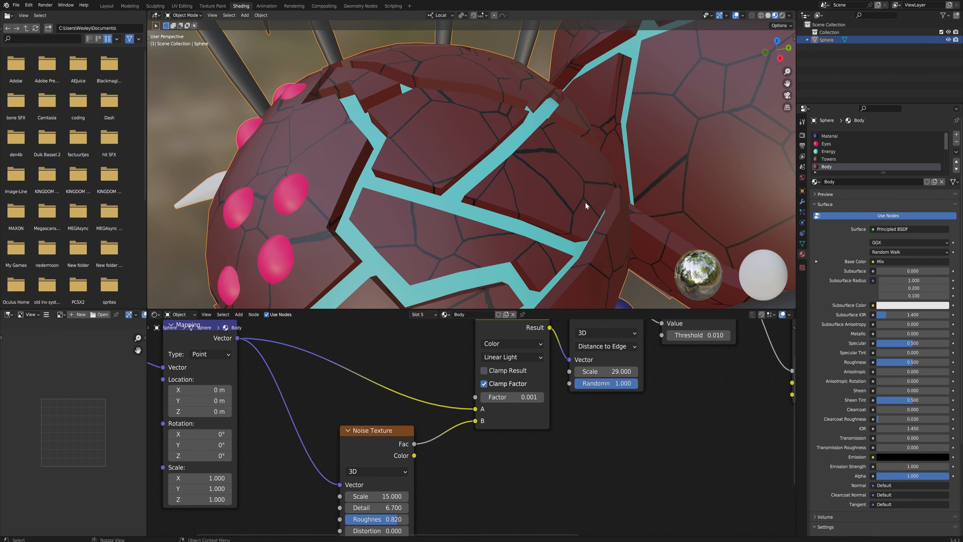
scroll(511, 201, "up", 8)
middle_click_drag(551, 193, 453, 224, "shift")
scroll(454, 186, "up", 9)
scroll(454, 185, "down", 4)
Step: Fine-tune the Linear Light factor to 0.002 and check the roughened crack edges on the body
left_click(531, 398)
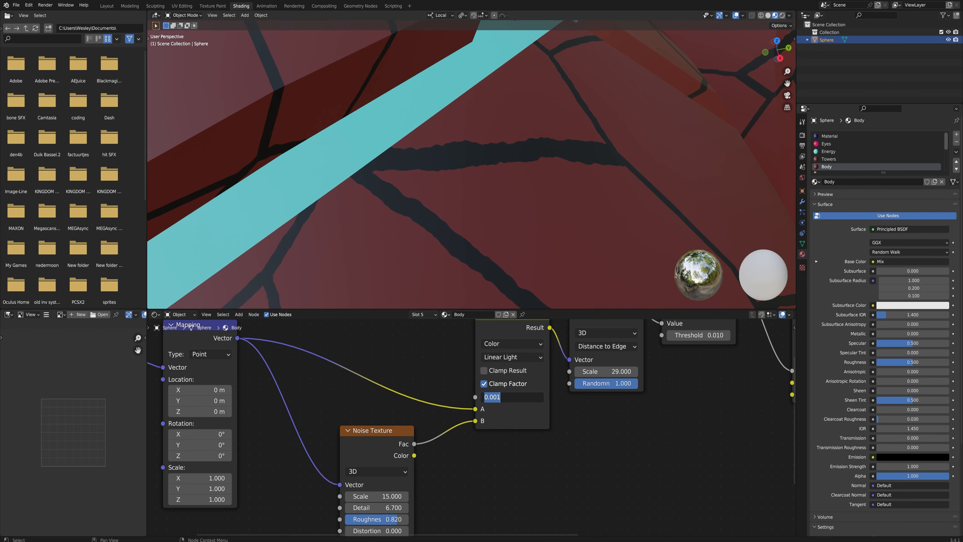
left_click_drag(496, 397, 503, 398)
key("Return")
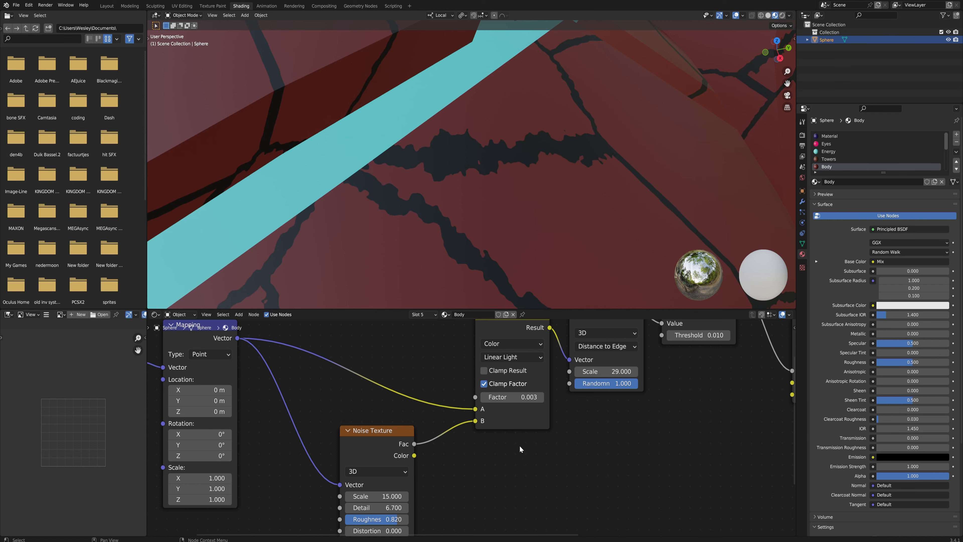
left_click(508, 400)
left_click_drag(500, 397, 496, 397)
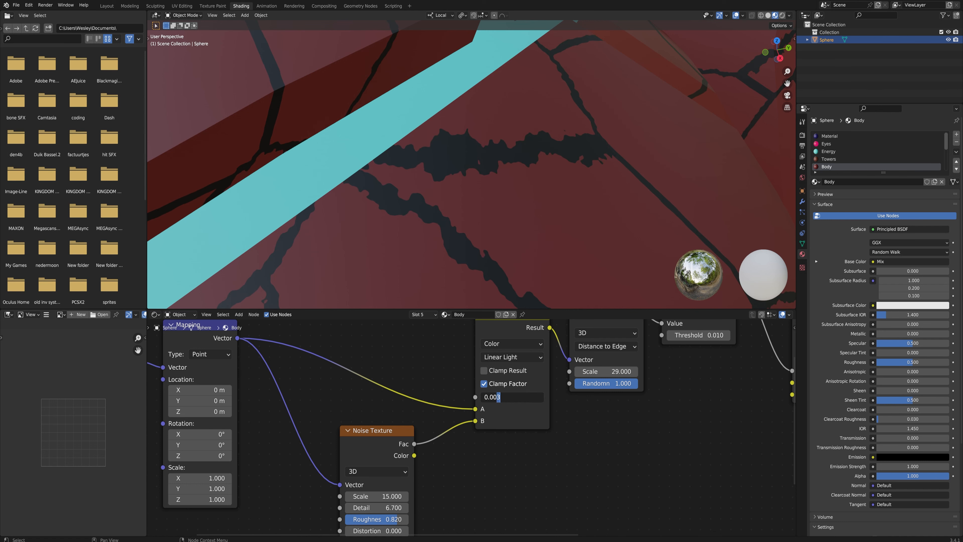
key("Return")
scroll(501, 189, "down", 5)
scroll(495, 483, "down", 4)
scroll(496, 482, "down", 1)
Step: Duplicate the Noise Texture and Linear Light nodes and keep the copies below the originals
left_click_drag(511, 482, 451, 380)
left_click_drag(522, 368, 529, 429)
key("ctrl+c")
key("ctrl+v")
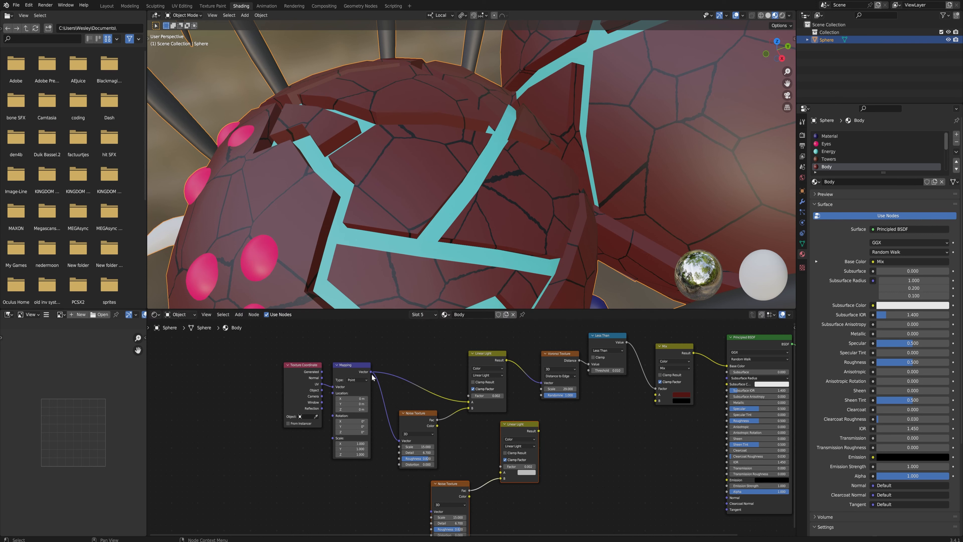
Step: Feed Mapping into the copied Noise Texture and chain the copied Linear Light between the first Linear Light and the Voronoi Texture
left_click_drag(371, 371, 431, 511)
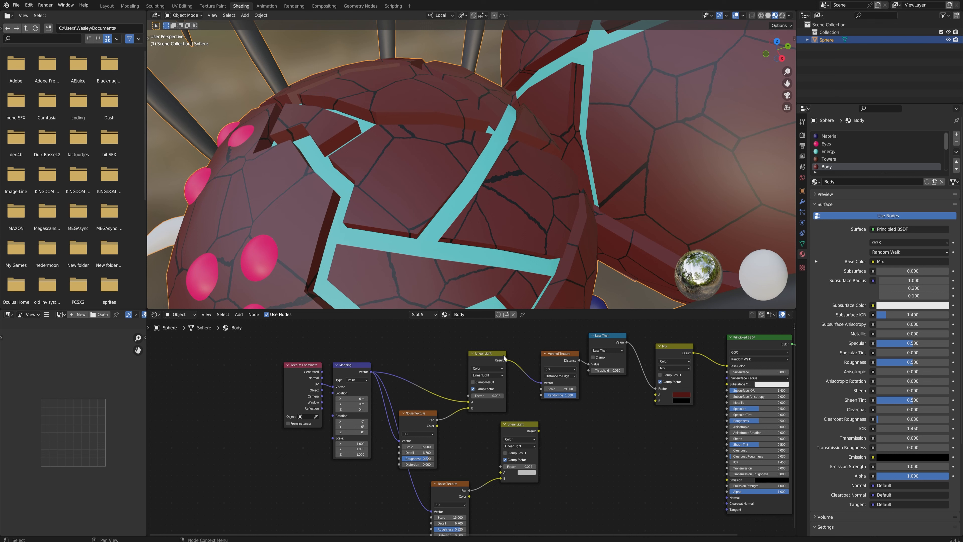
left_click_drag(485, 355, 501, 473)
left_click_drag(539, 431, 541, 383)
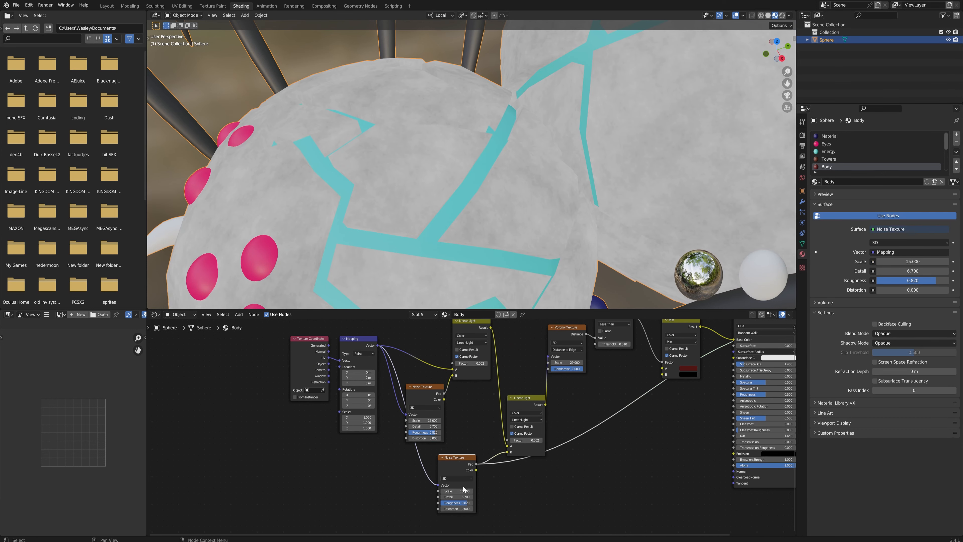
Step: Lower the second Noise Texture's scale and roughness while previewing it, and reconnect the Principled BSDF to the output
mouse_move(463, 490)
left_mouse_down()
mouse_move(442, 490)
mouse_move(461, 503)
left_mouse_up()
left_click_drag(458, 491, 472, 491)
middle_click_drag(549, 433, 520, 468)
left_click(732, 346, "ctrl+shift")
Step: Set the second Linear Light node's factor to 0.01 and review the cracks on the whole body
left_click(496, 474)
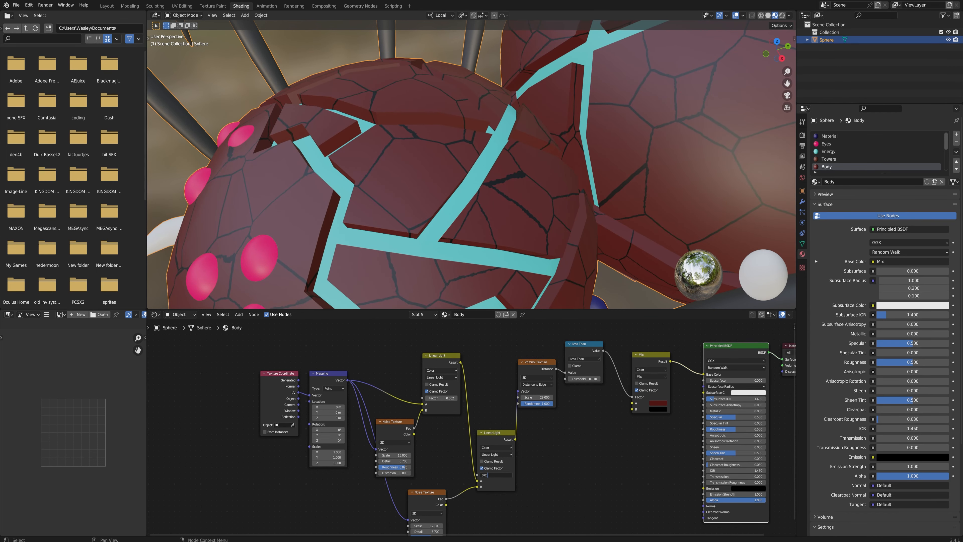
key("Return")
middle_click_drag(466, 144, 526, 122)
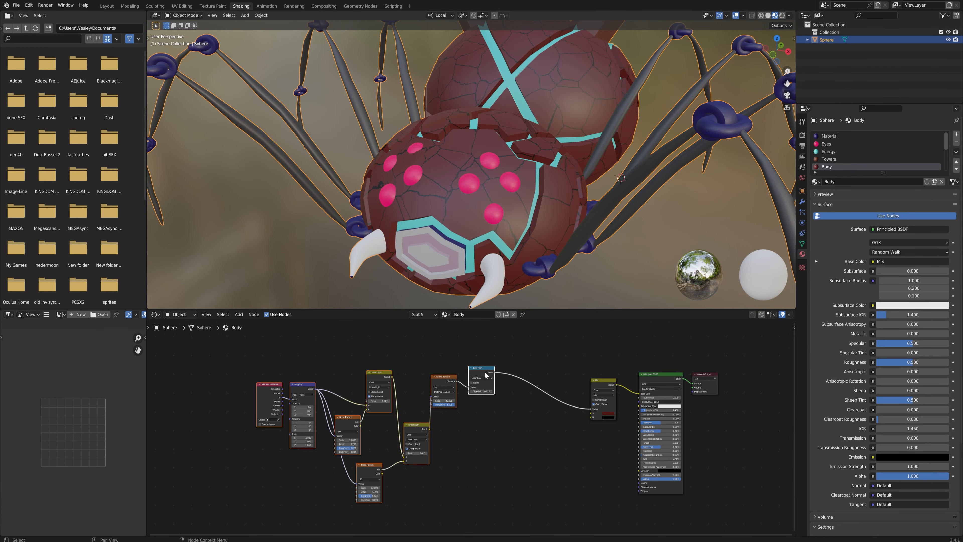
Step: Move the crack-pattern nodes away from the Mix and Principled BSDF nodes to free up space in the node graph
left_click_drag(486, 370, 514, 355)
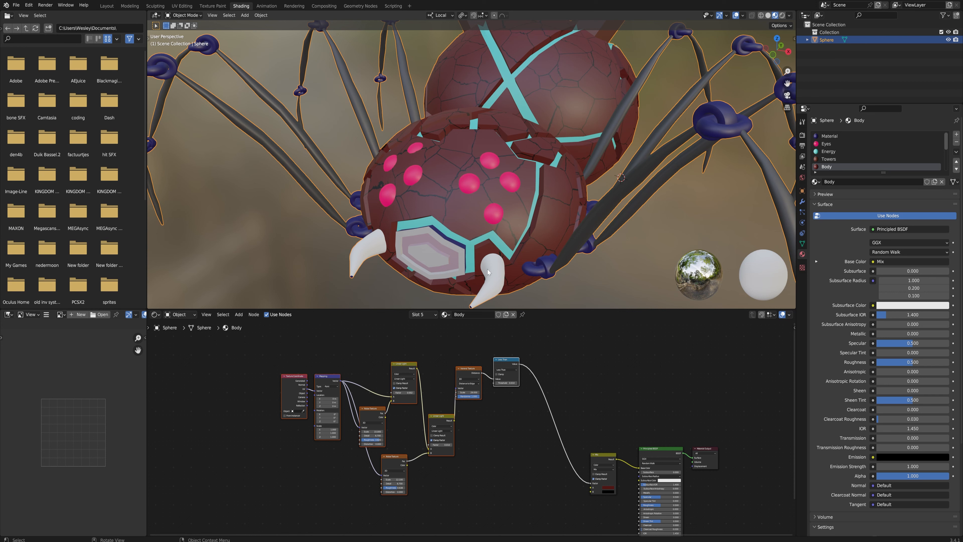
scroll(531, 455, "down", 2, "shift")
scroll(512, 457, "down", 1, "shift")
Step: Add a Musgrave Texture node in the free space below the crack-pattern nodes
scroll(493, 459, "up", 2)
key("shift+a")
left_click(412, 460)
type("mus")
key("Return")
left_click(436, 489)
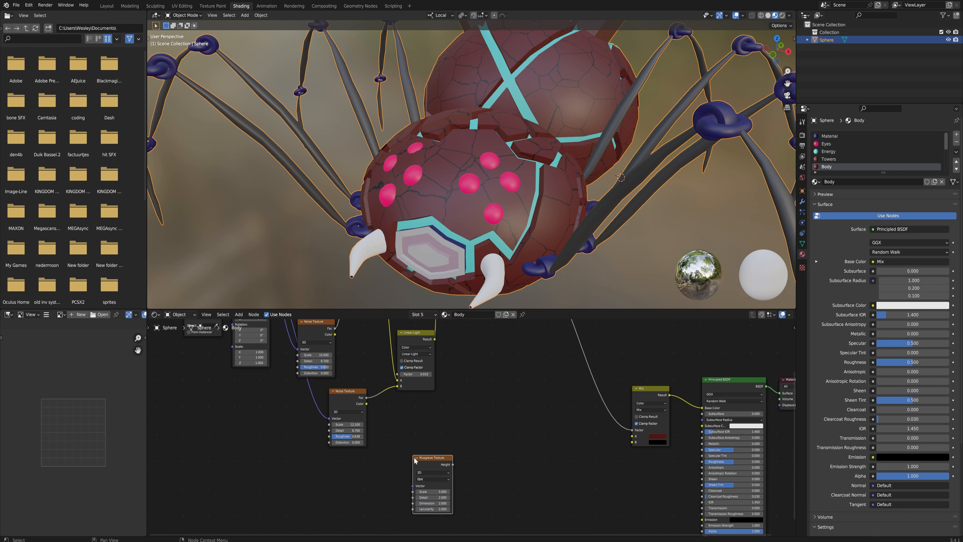
Step: Preview the Musgrave Texture on the body, set its scale to 12.3, and feed it with the Mapping node's vector
left_click(439, 490, "ctrl+shift")
left_click_drag(433, 492, 474, 491)
middle_click_drag(250, 420, 335, 507)
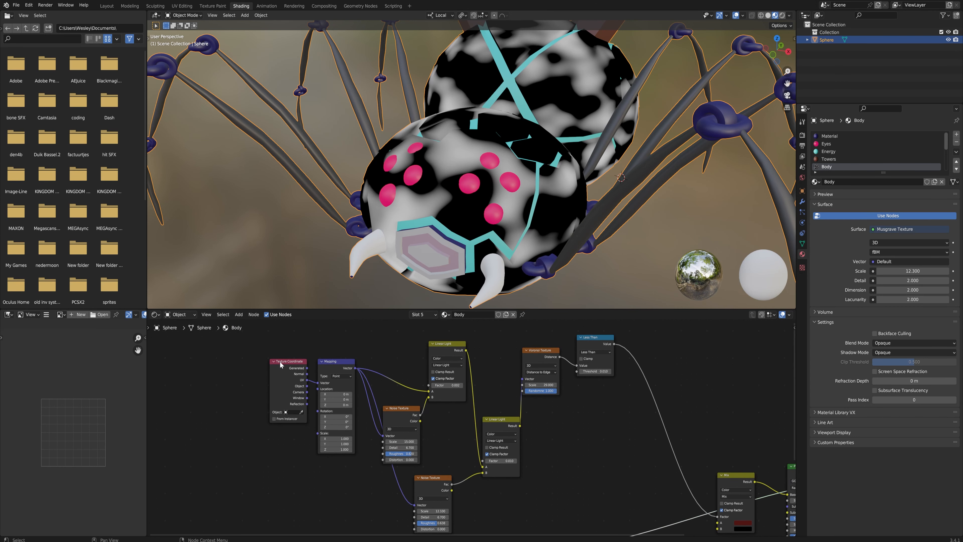
left_click_drag(353, 368, 499, 467)
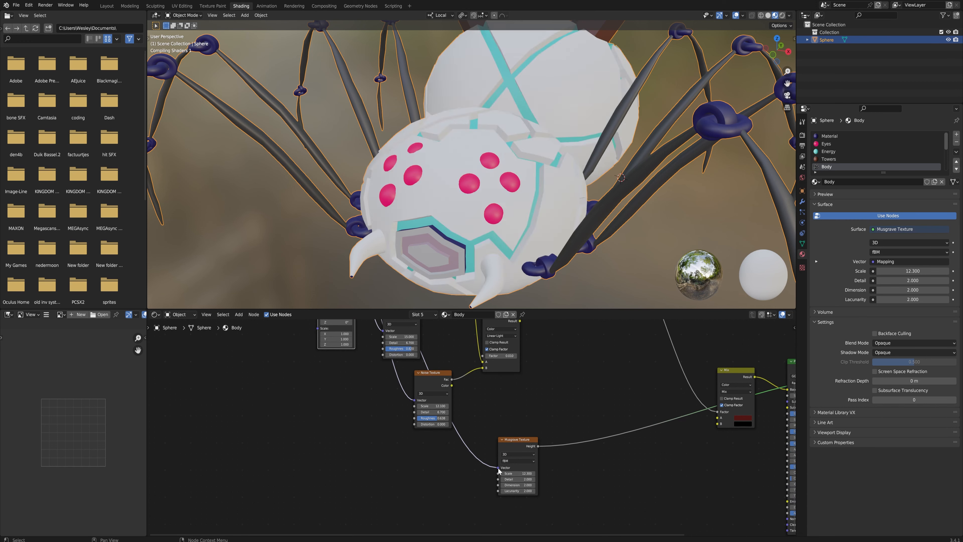
Step: Set the Musgrave Texture's scale to 55.3, detail to 4.8 and dimension to 0, comparing its pattern with the second Noise Texture
middle_click_drag(545, 413, 509, 428)
left_click_drag(485, 486, 511, 486)
left_click(403, 384, "ctrl+shift")
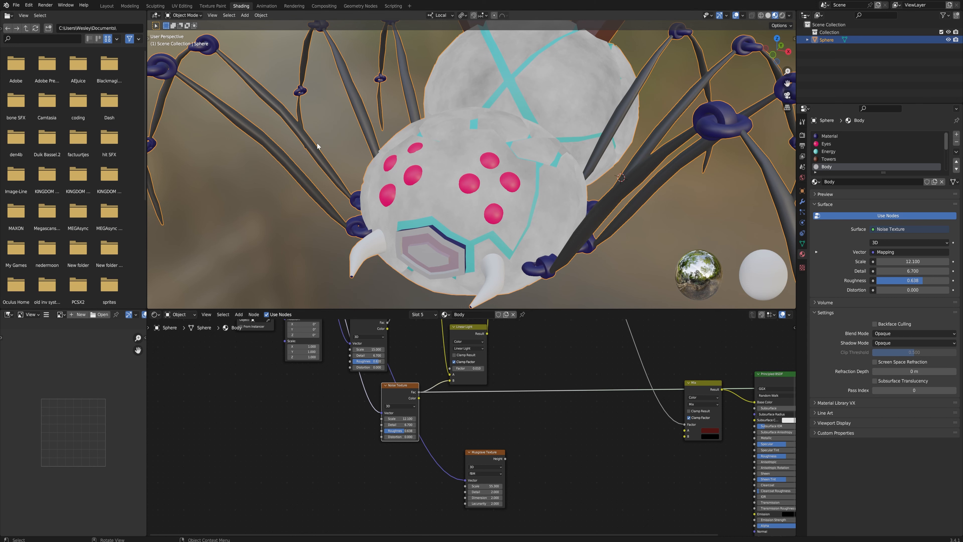
left_click(484, 452, "ctrl+shift")
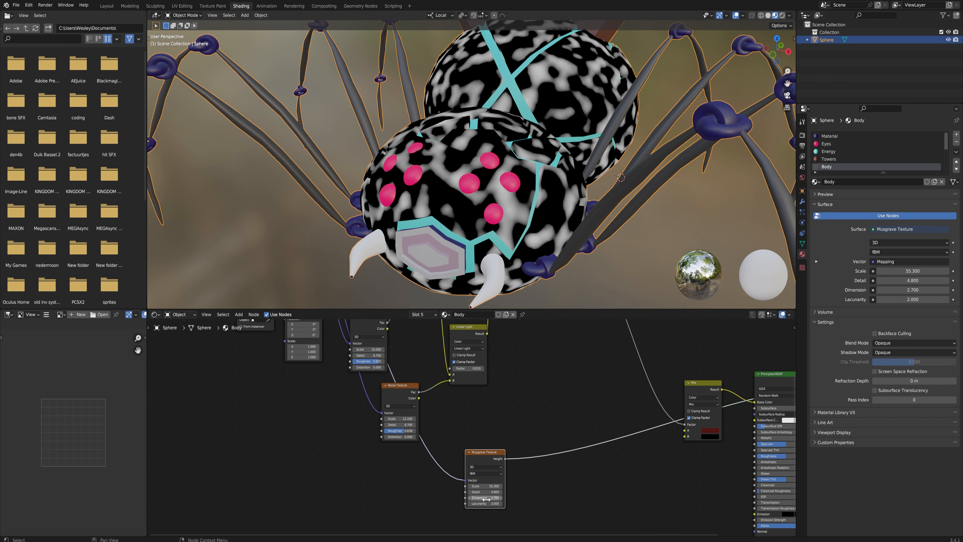
key("BackSpace")
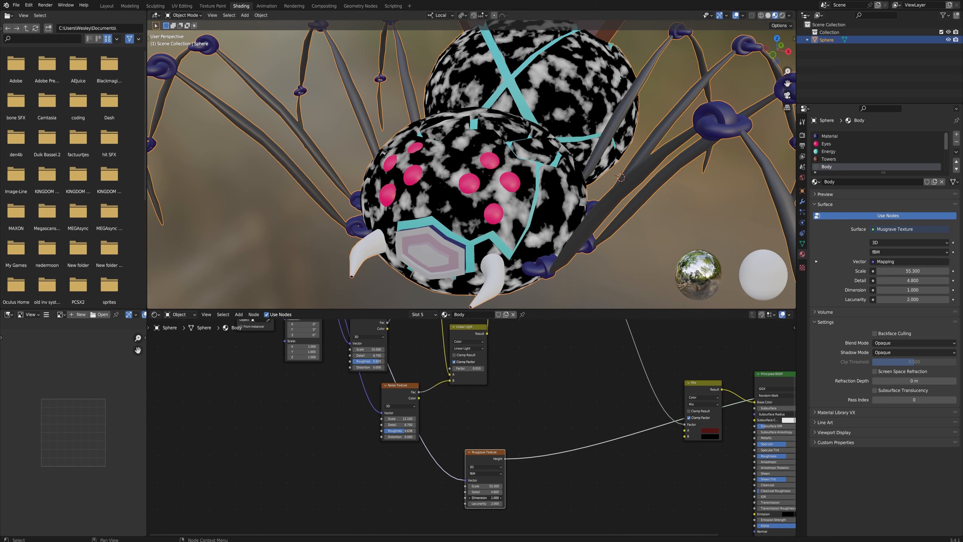
middle_click_drag(501, 299, 506, 319)
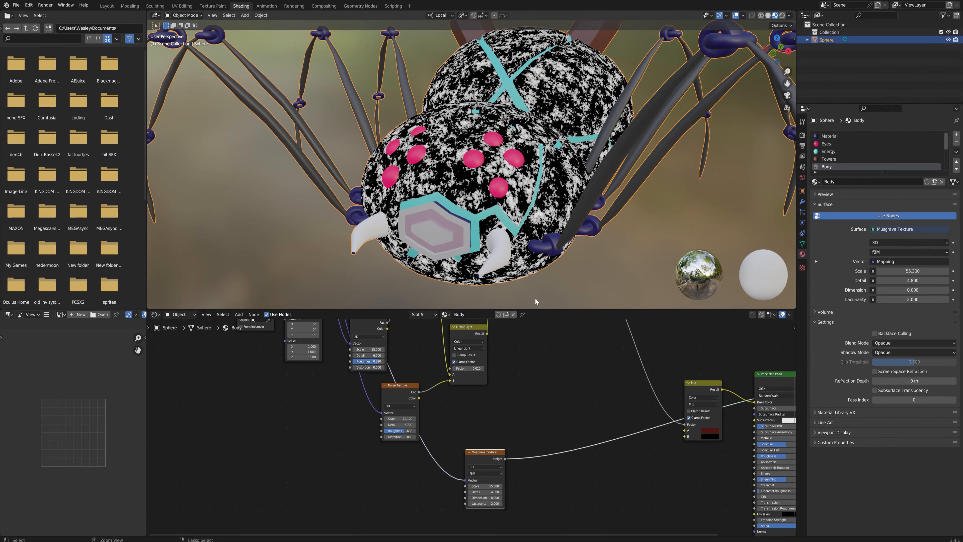
Step: Add a ColorRamp node after the Musgrave Texture's height output and paste the dark red color into its first stop
left_click_drag(487, 454, 535, 447)
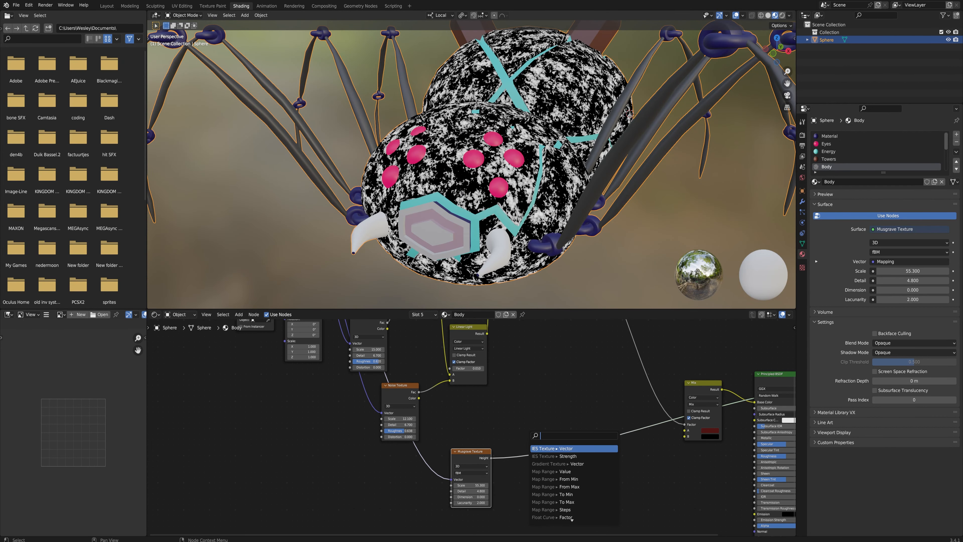
type("colorra")
key("Return")
left_click(531, 503)
key("ctrl+v")
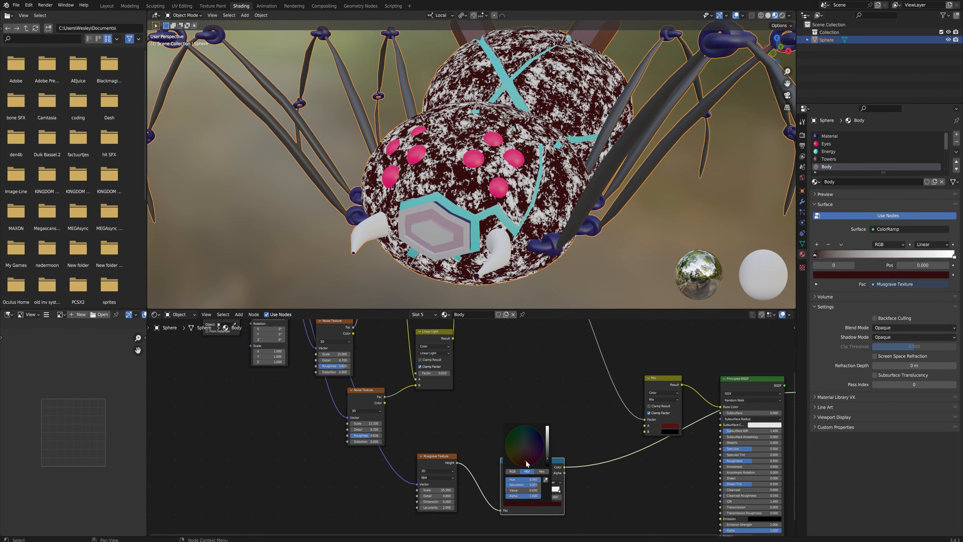
left_click_drag(525, 461, 524, 461)
Step: Give the ColorRamp's end stop a lighter brownish red and check the mottled pattern on the body
left_click(558, 490)
left_click(554, 504)
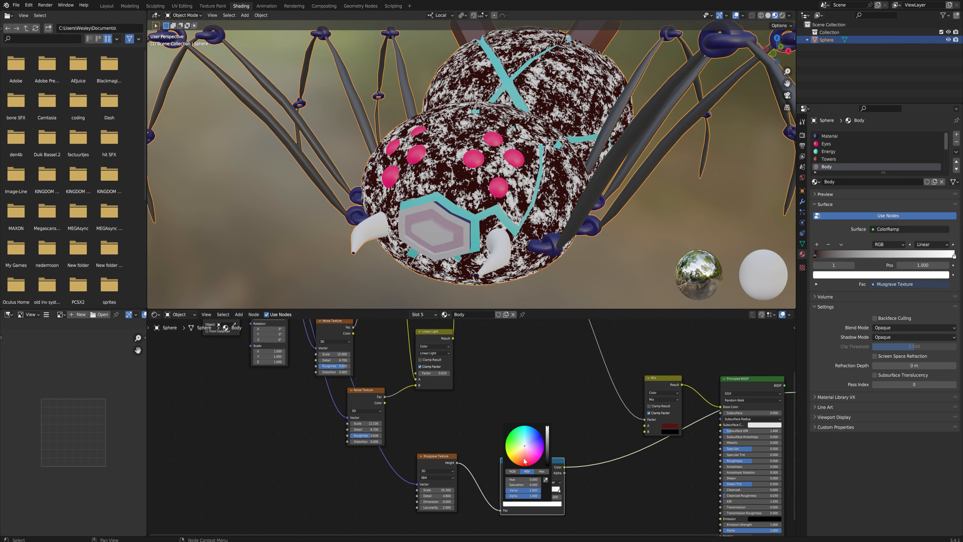
left_click_drag(525, 461, 520, 463)
scroll(520, 463, "down", 12)
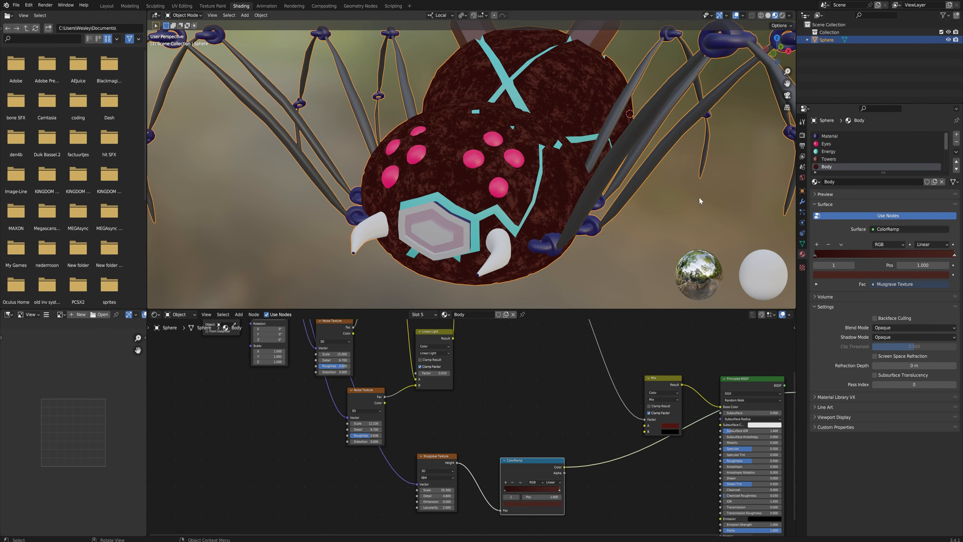
middle_click_drag(732, 191, 760, 184)
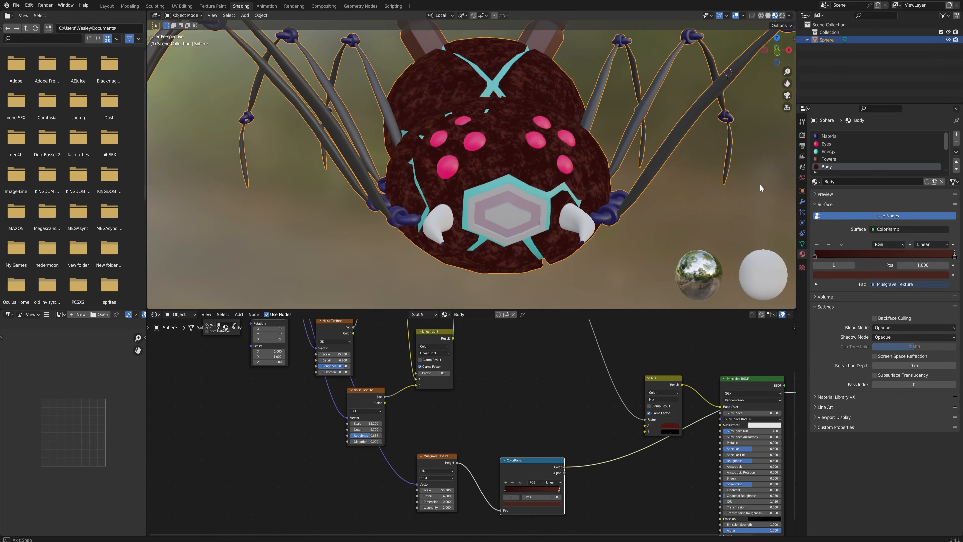
Step: Reconnect the Principled BSDF to the output and feed the ColorRamp's color into the Mix node's A input
left_click(753, 402, "ctrl+shift")
middle_click_drag(564, 470, 468, 467)
left_click_drag(467, 465, 557, 465)
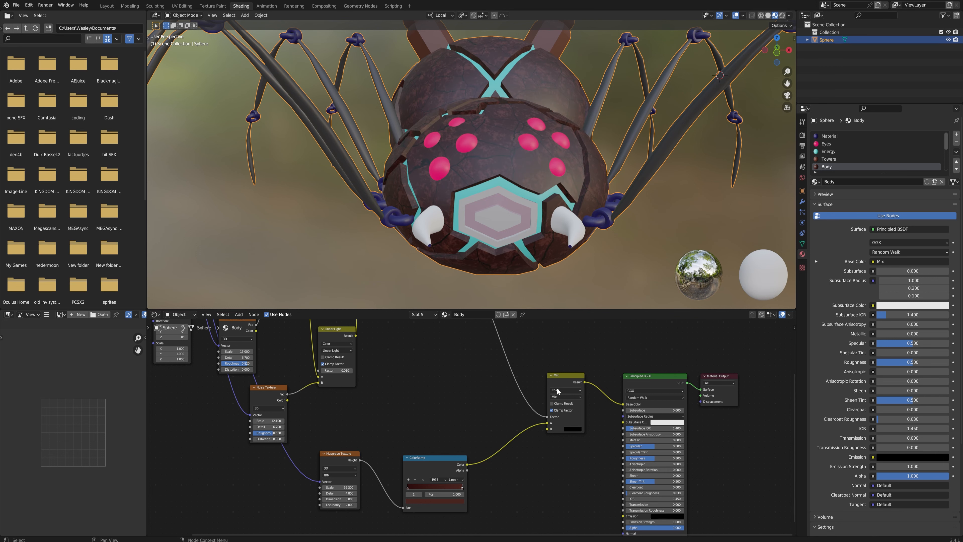
middle_click_drag(560, 190, 438, 243)
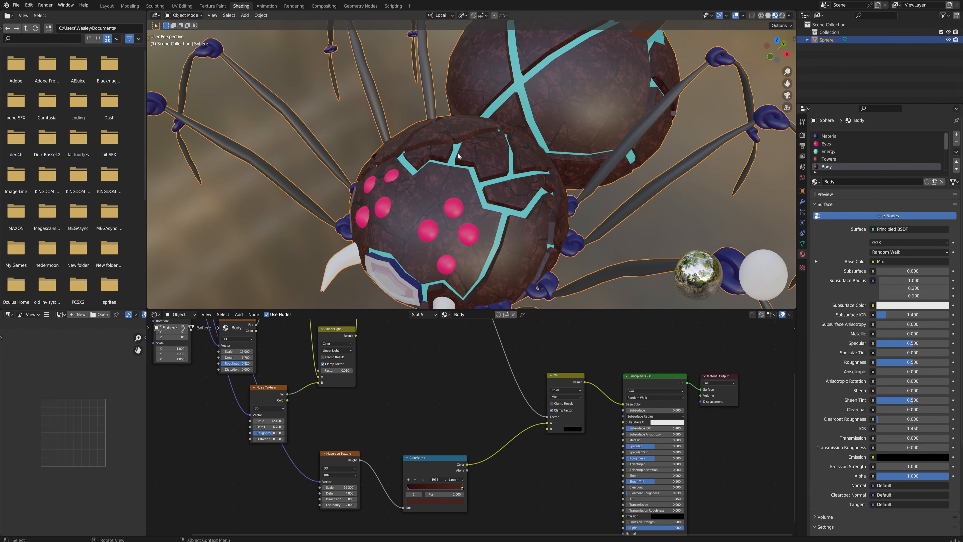
Step: Raise the Principled BSDF's roughness to about 0.95 and review the body surface from several angles
left_click_drag(641, 458, 667, 458)
left_click_drag(913, 362, 933, 362)
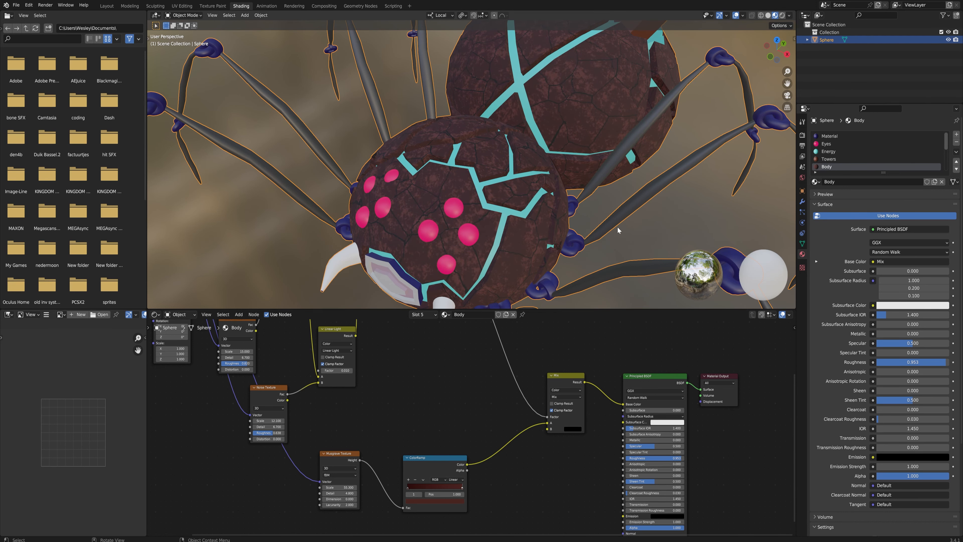
middle_click_drag(610, 229, 643, 217)
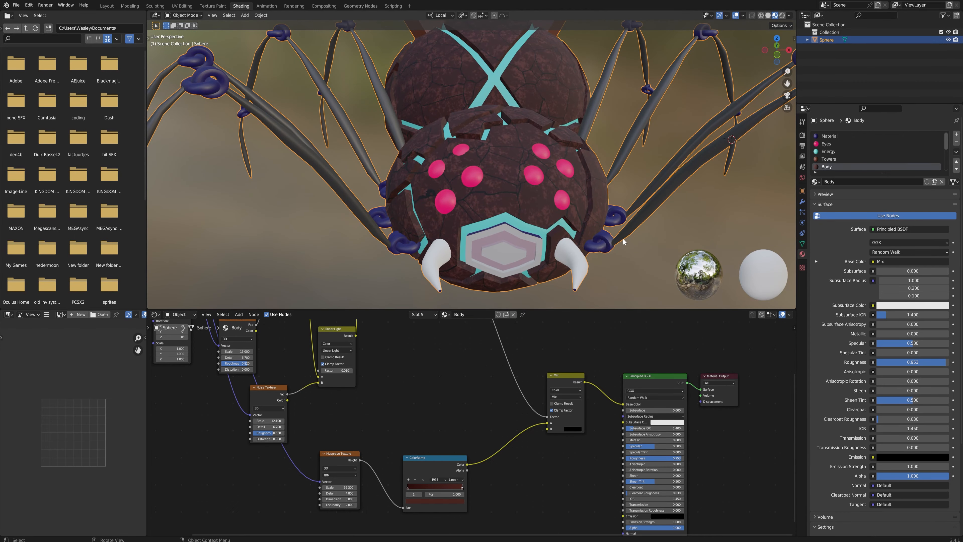
middle_click_drag(626, 239, 612, 227)
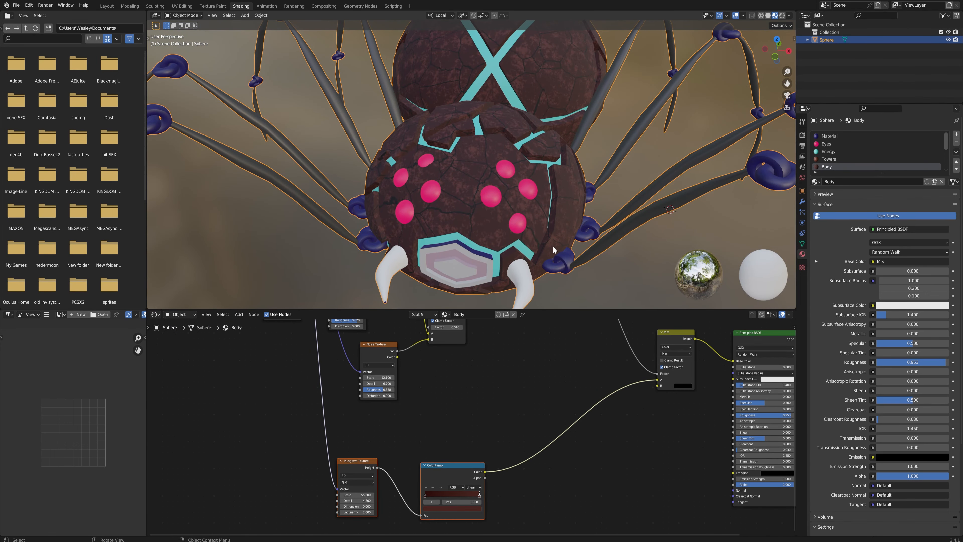
middle_click_drag(553, 247, 572, 216)
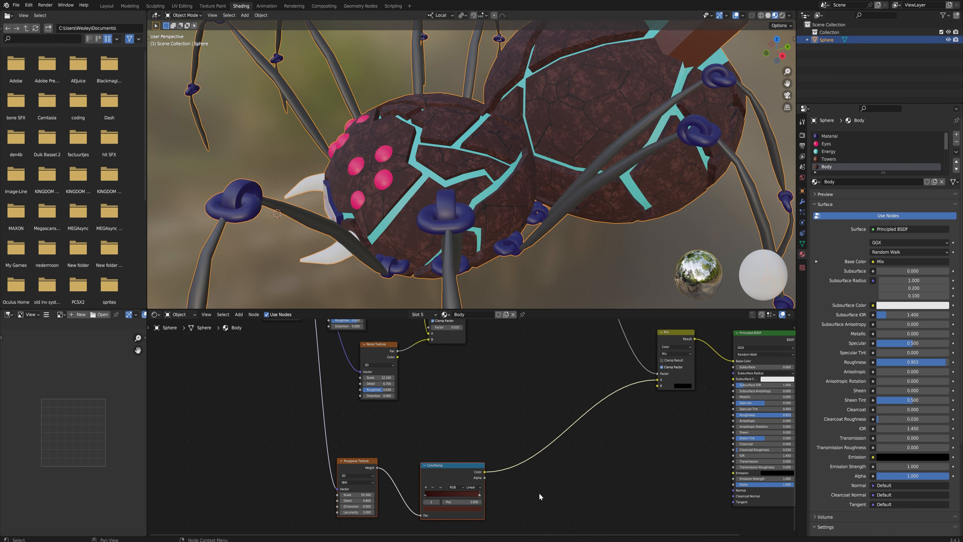
middle_click_drag(542, 490, 584, 435)
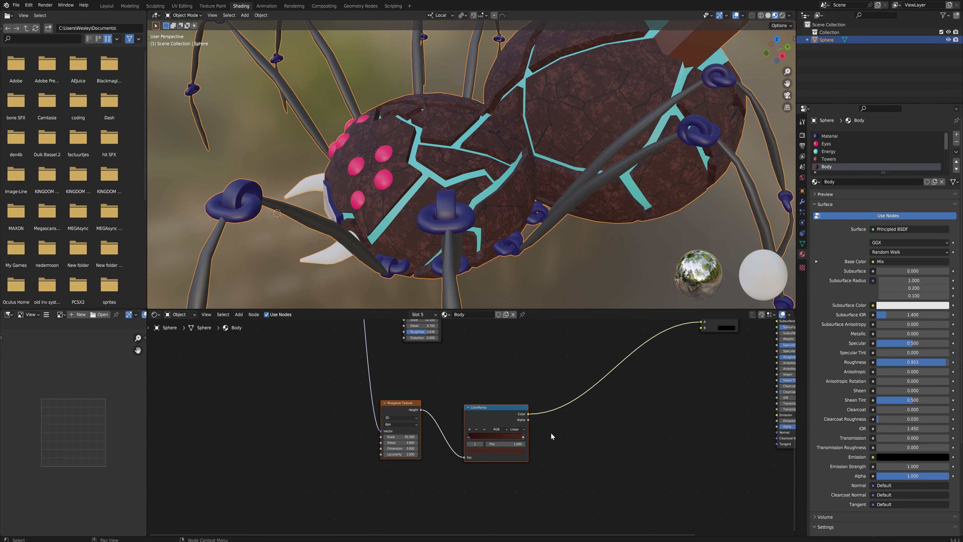
middle_click_drag(588, 137, 585, 149)
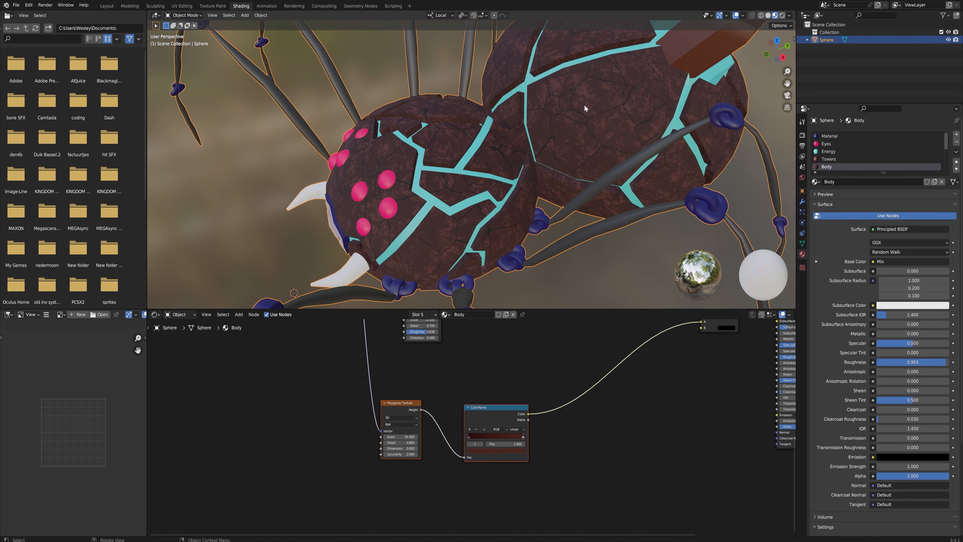
Step: Add a Magic Texture node below the Musgrave Texture, with its vector fed from the mapping reroute
middle_click_drag(375, 348, 451, 432)
left_click_drag(449, 430, 454, 500)
type("texutre")
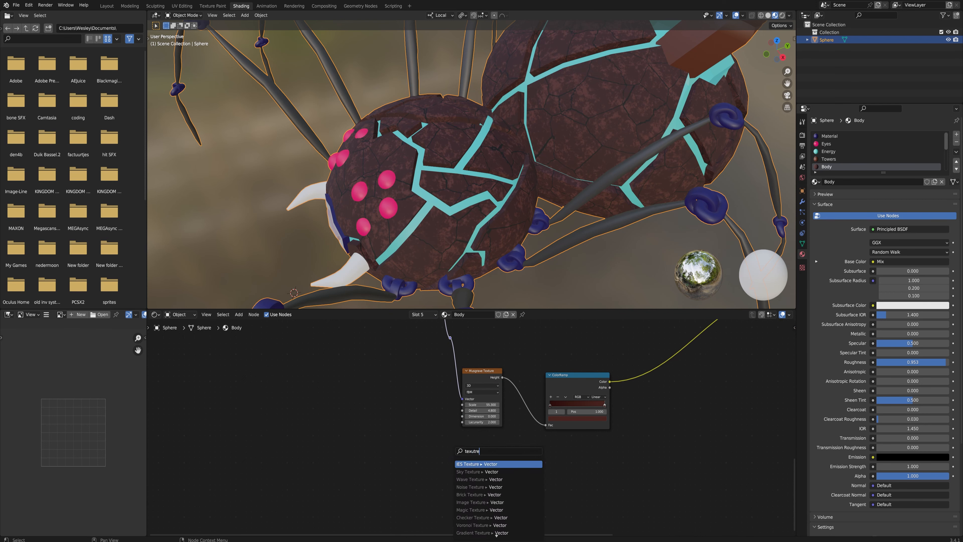
key("Down")
key("Down")
key("Down")
key("Down")
key("Down")
key("Down")
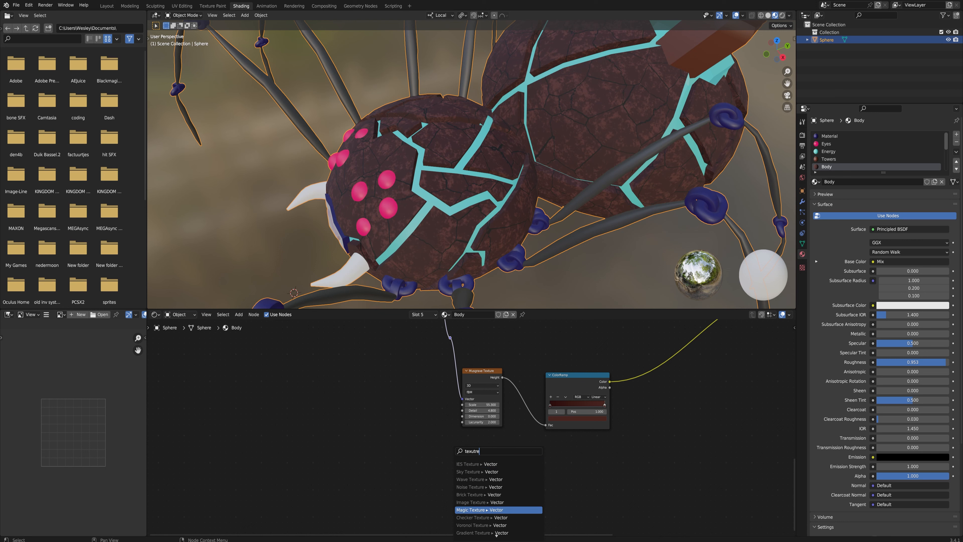
key("Down")
key("Down")
key("Down")
key("Down")
key("Down")
key("Down")
key("Down")
key("Up")
key("Up")
key("Up")
key("Up")
key("Up")
key("Up")
key("Up")
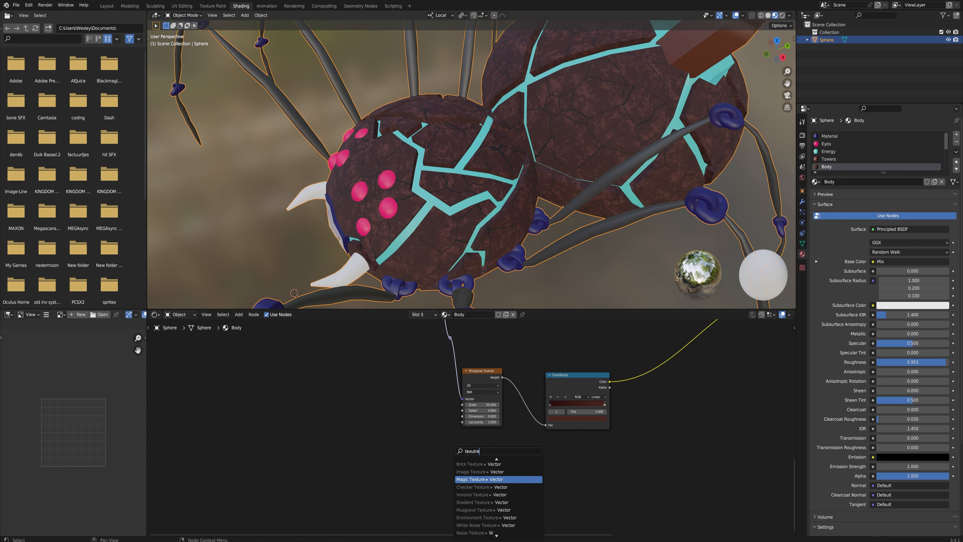
key("Return")
left_click(435, 476)
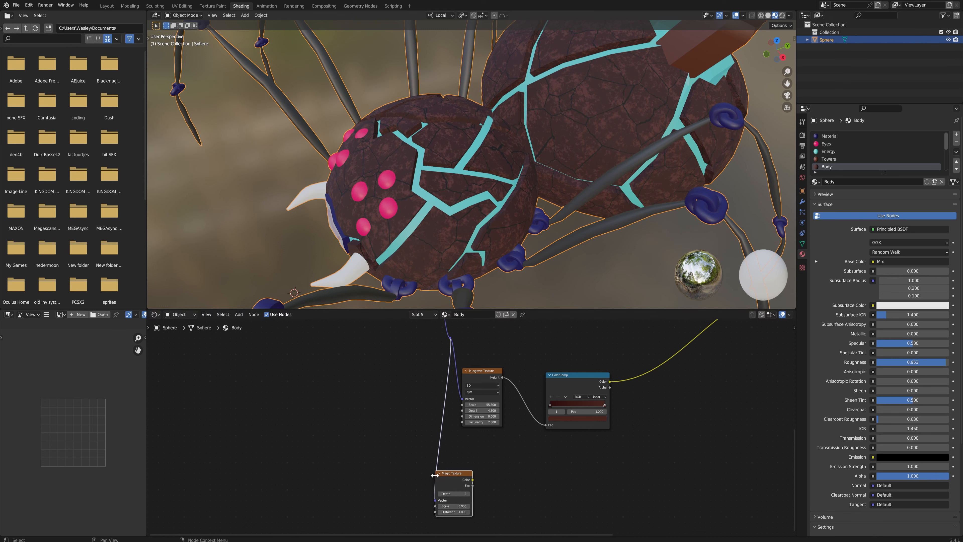
Step: Preview the Magic Texture's color and factor outputs on the body and raise its scale to 217.1
left_click(461, 478, "ctrl+shift")
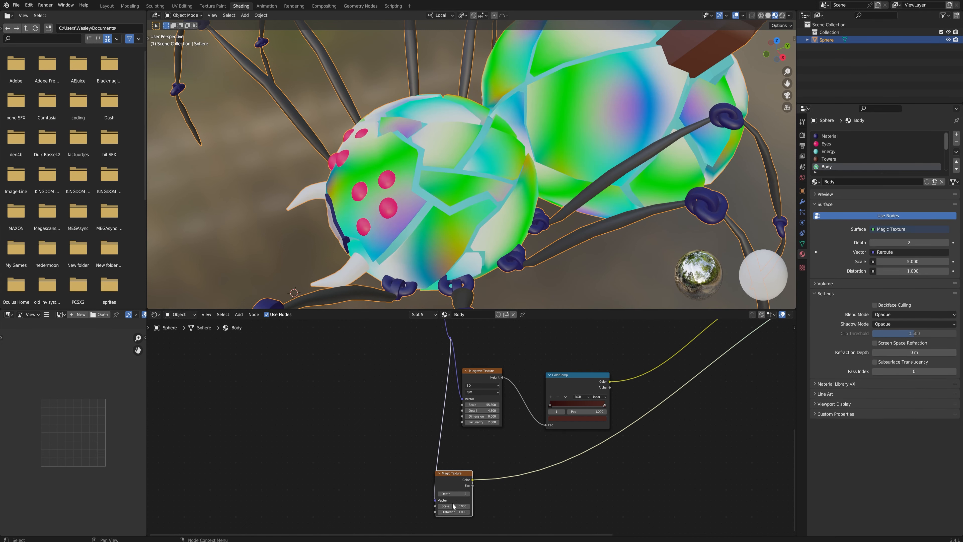
left_click(455, 480, "ctrl+shift")
left_click_drag(453, 505, 489, 506)
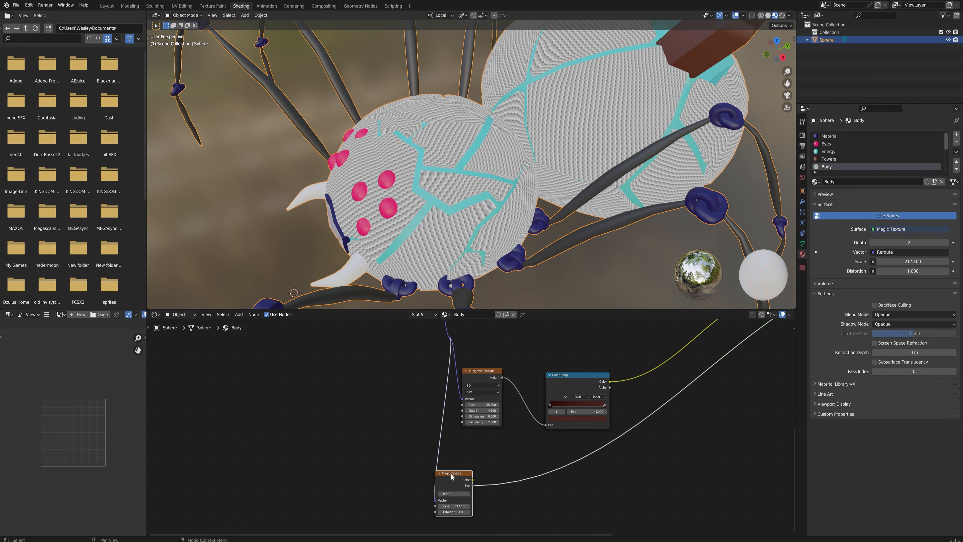
middle_click_drag(464, 188, 489, 182)
Step: Add a Separate Color node fed by the Magic Texture's color output and place it beside the texture
left_click_drag(466, 479, 509, 477)
type("sepre")
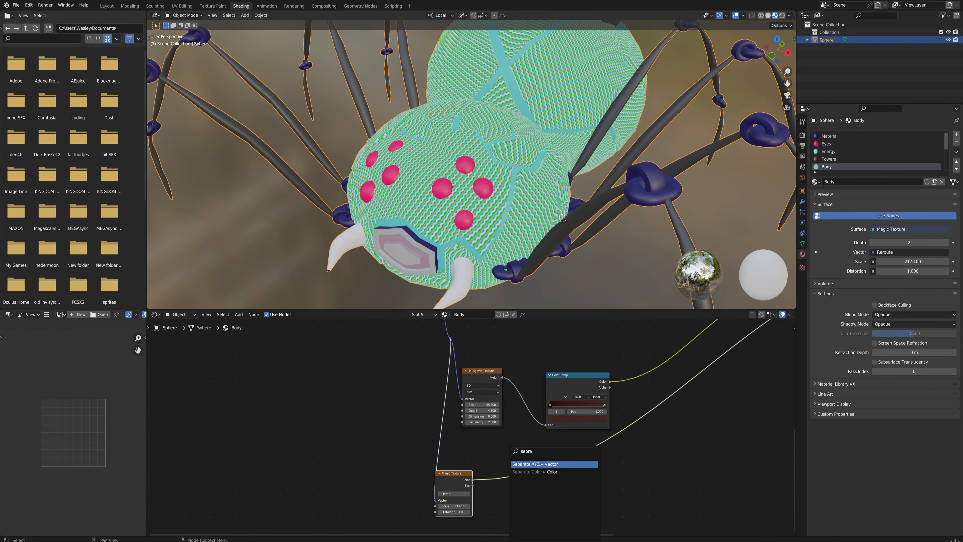
key("Down")
key("Return")
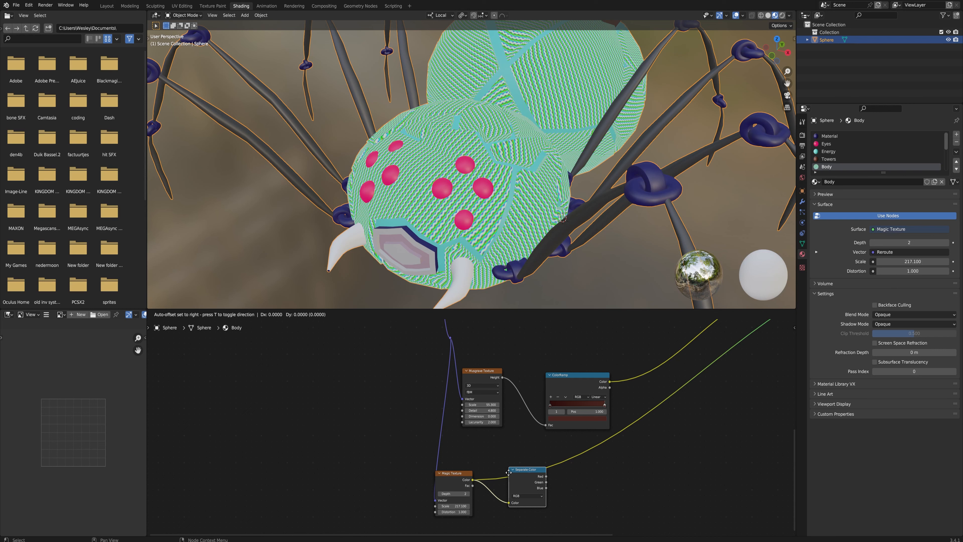
left_click(522, 481)
Step: Compare the Separate Color node's red, green and blue channels on the body, finishing on the green channel
left_click(522, 481, "ctrl+shift")
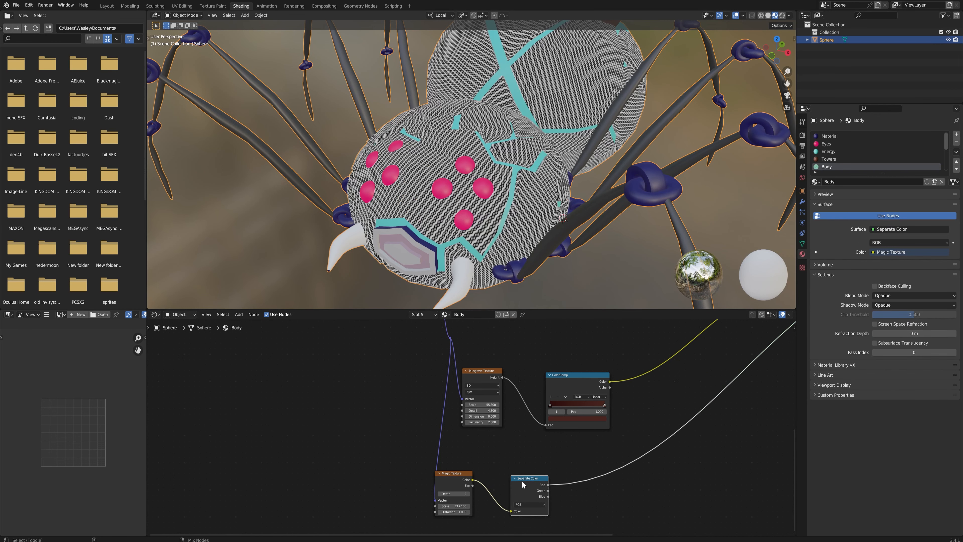
left_click(522, 481, "ctrl+shift")
left_click(522, 481, "ctrl+shift")
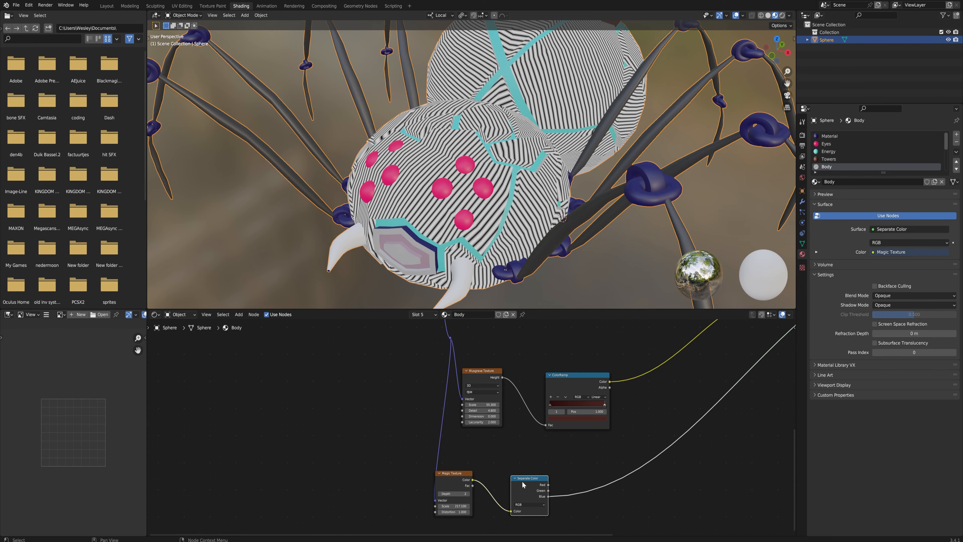
left_click(522, 481, "ctrl+shift")
scroll(516, 199, "up", 5)
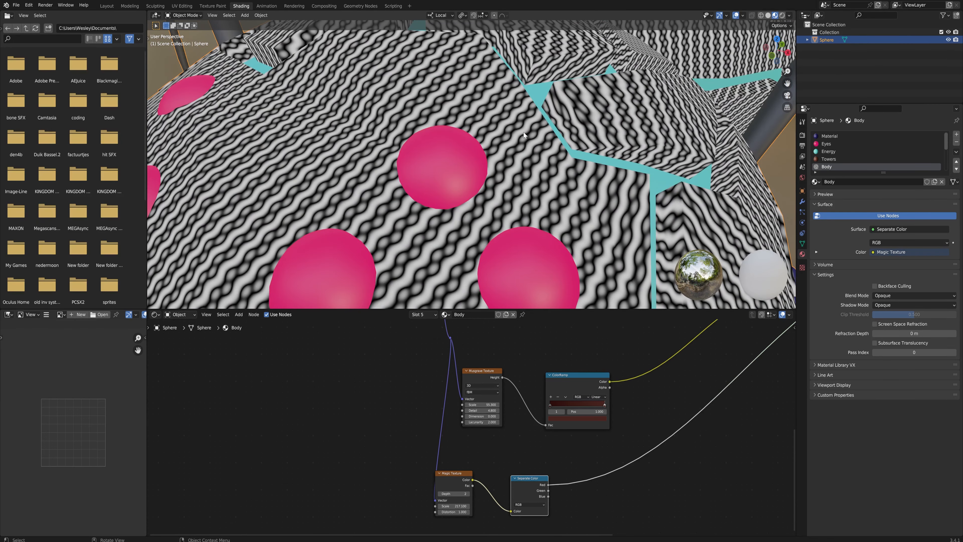
scroll(531, 167, "down", 3)
scroll(529, 170, "down", 1)
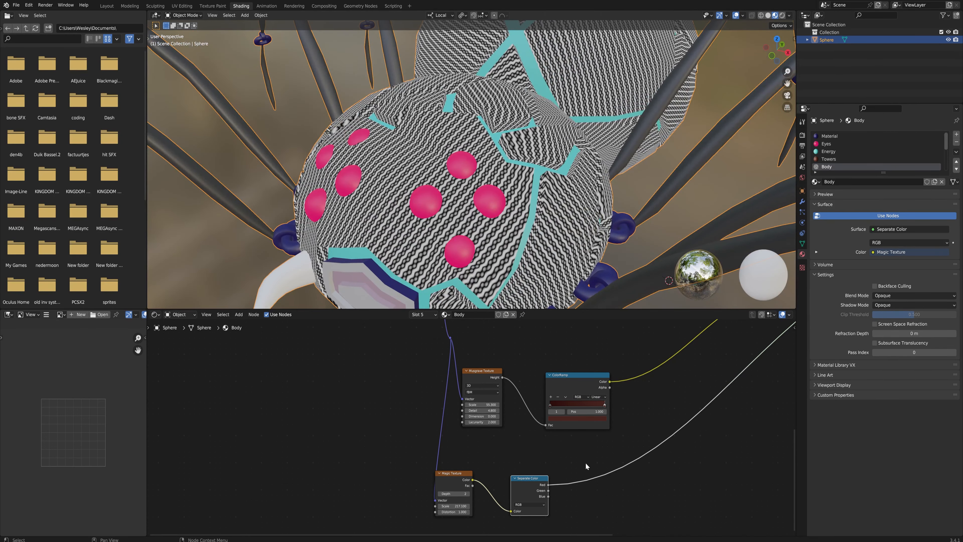
left_click(530, 482, "ctrl+shift")
middle_click_drag(558, 227, 563, 201)
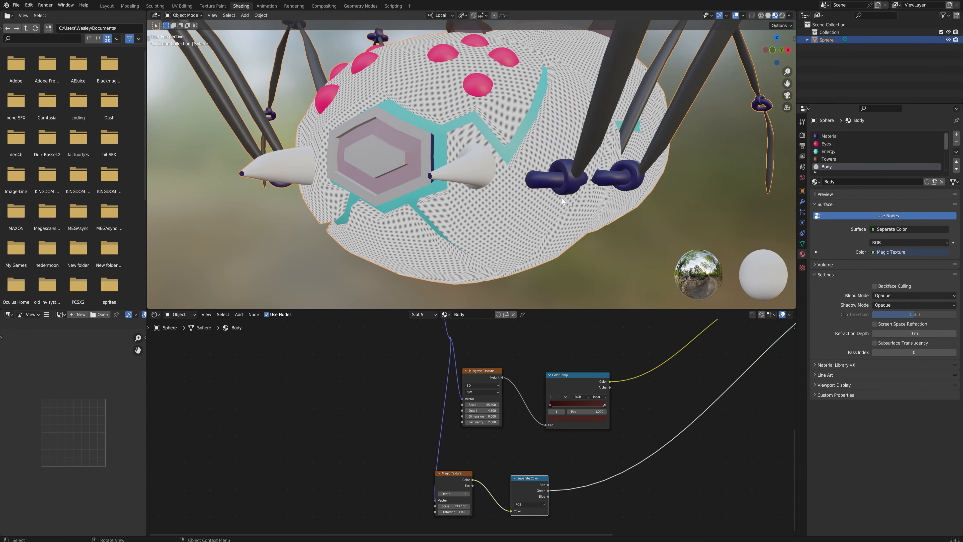
Step: Add a ColorRamp after the green channel, preview it, and raise contrast by moving the black stop inward and the white stop to 0.967
left_click_drag(548, 490, 577, 478)
type("ramp")
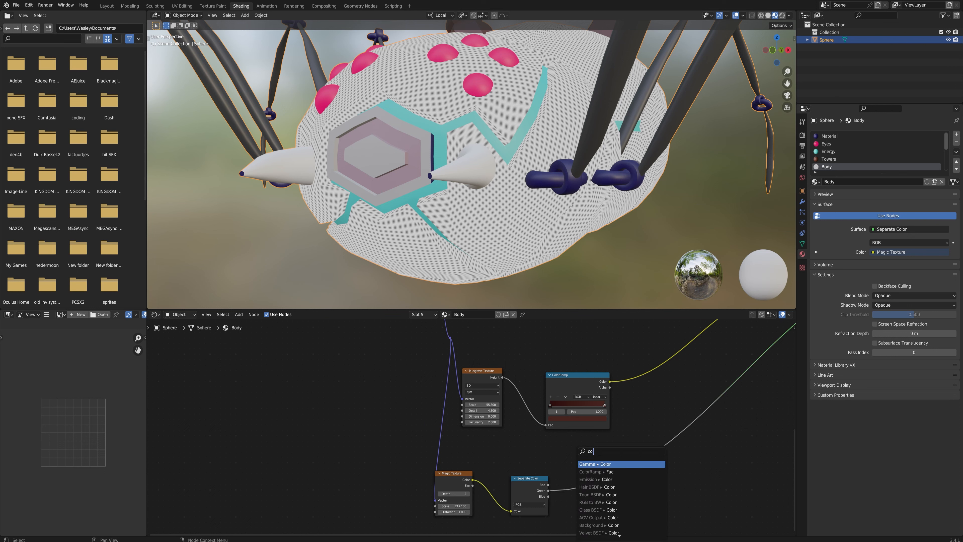
key("Return")
left_click(580, 464)
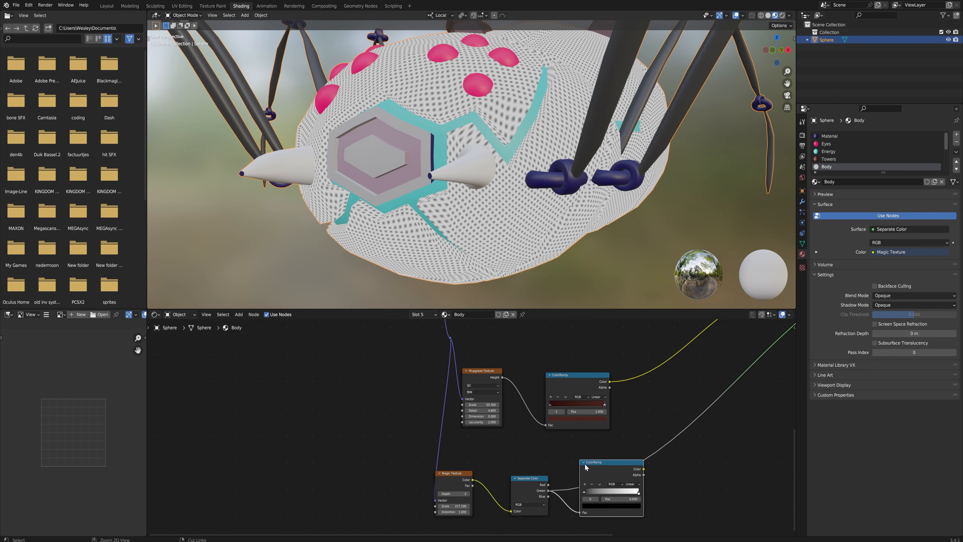
left_click_drag(585, 493, 601, 495)
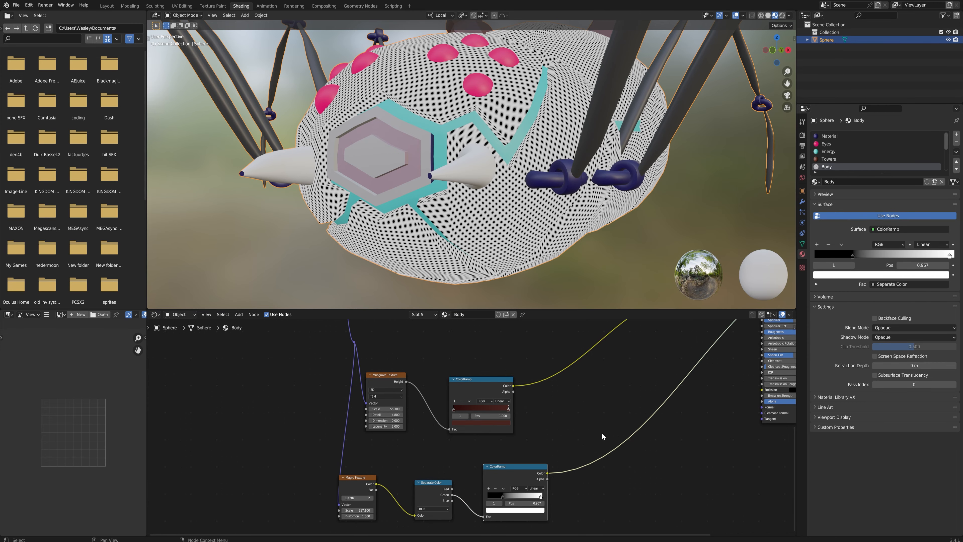
Step: Add a Bump node beside the ColorRamp and feed the ramp's color output into its Height input
scroll(537, 222, "down", 5)
middle_click_drag(538, 139, 542, 188)
scroll(543, 188, "up", 5)
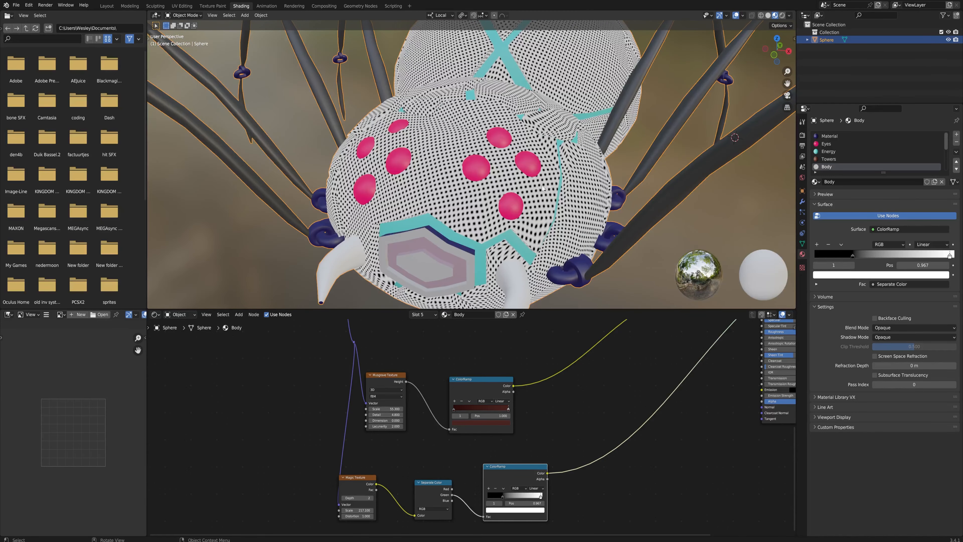
middle_click_drag(569, 481, 547, 476)
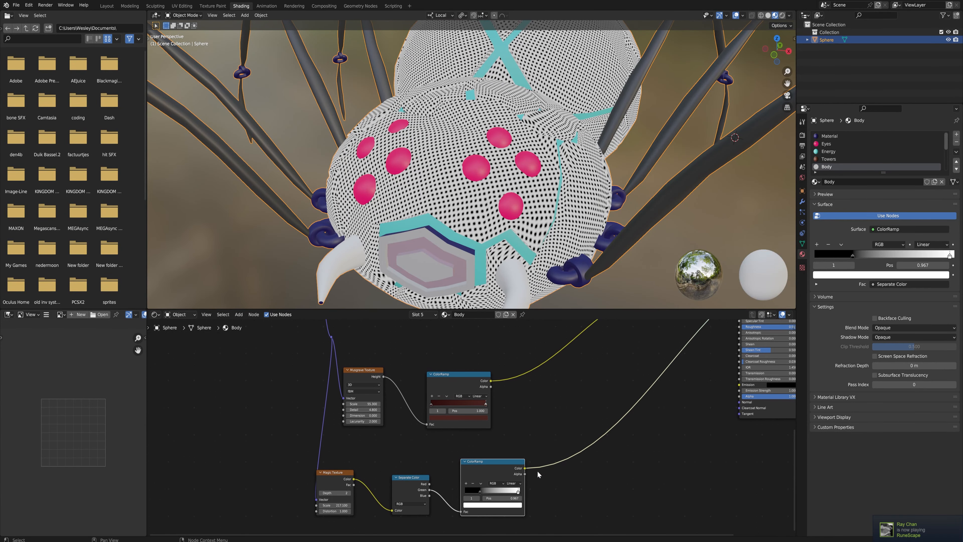
left_click_drag(525, 468, 554, 464)
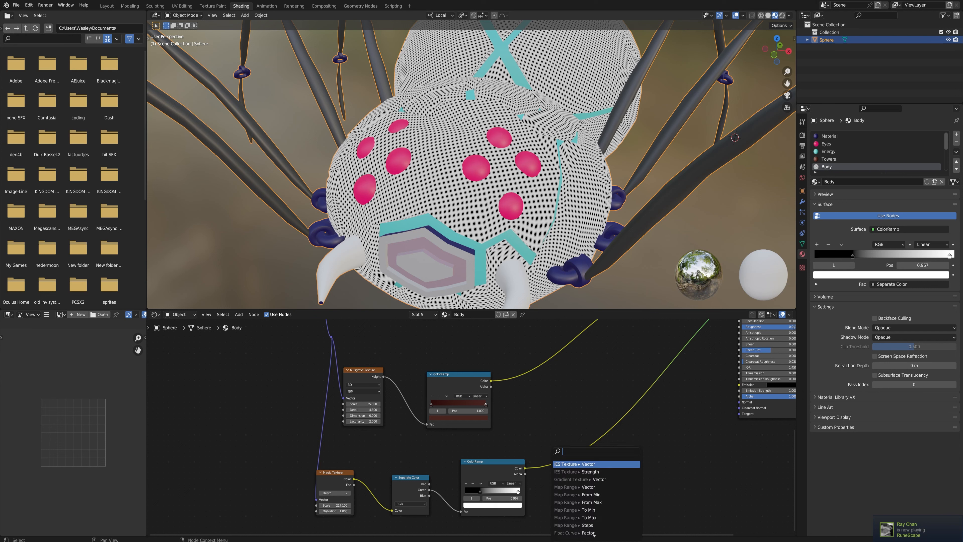
type("bump")
key("Return")
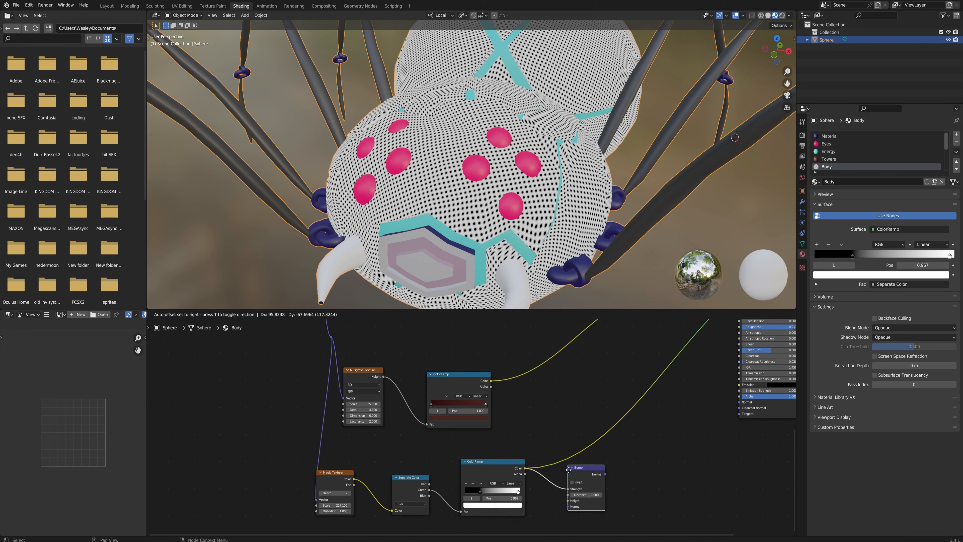
left_click_drag(569, 487, 572, 502)
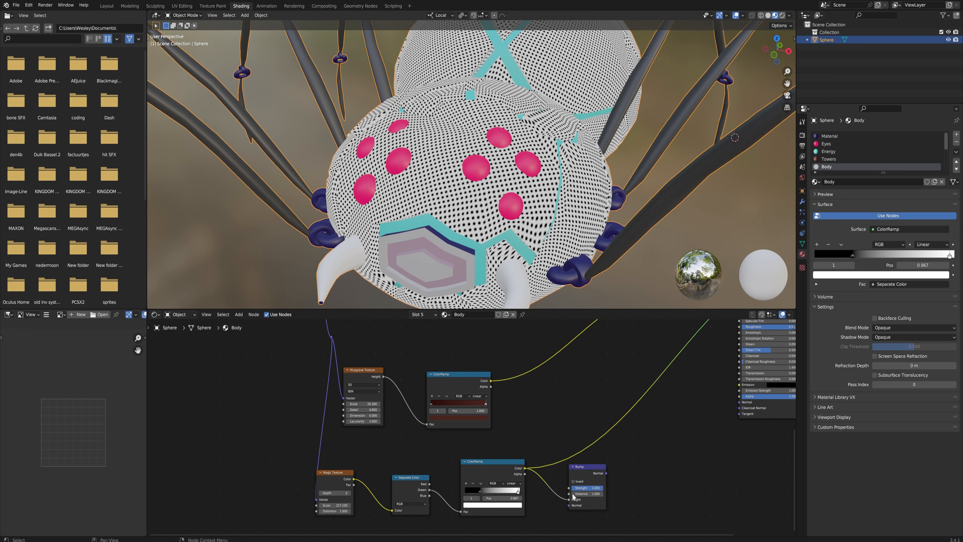
Step: Connect the Bump node's normal output to the Principled BSDF's Normal input and show the full body shader
left_click_drag(607, 474, 740, 402)
left_click(769, 406, "ctrl+shift")
left_click(589, 466)
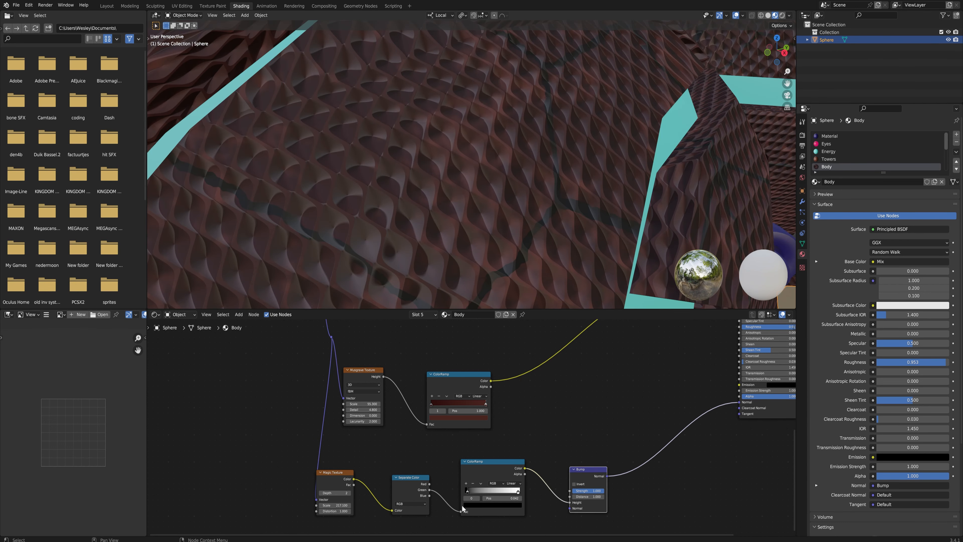
Step: Try a softer bump gradient by moving the ColorRamp's black stop to the start and the white stop to 1.000
left_click_drag(466, 493, 444, 492)
left_click_drag(518, 493, 522, 495)
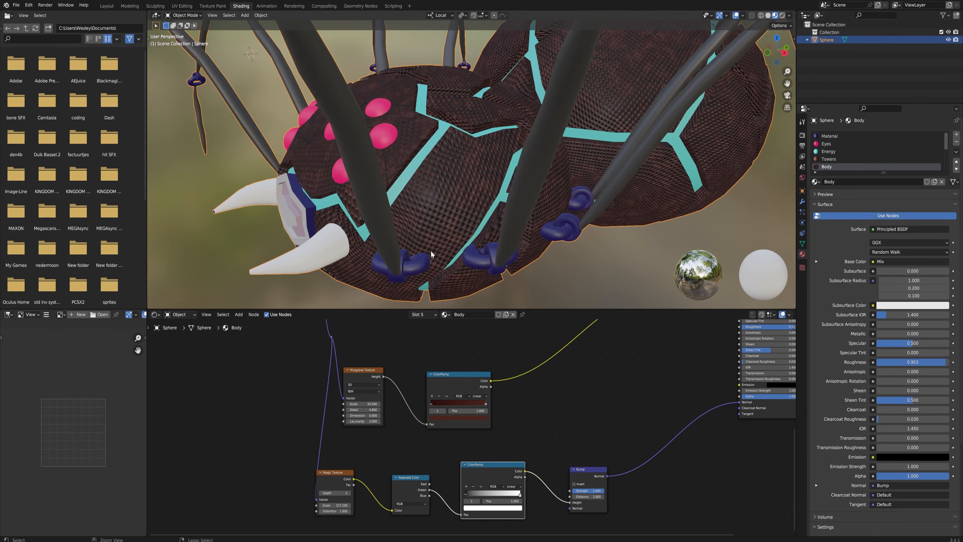
middle_click_drag(432, 254, 494, 226)
scroll(519, 198, "up", 5)
scroll(513, 171, "up", 3)
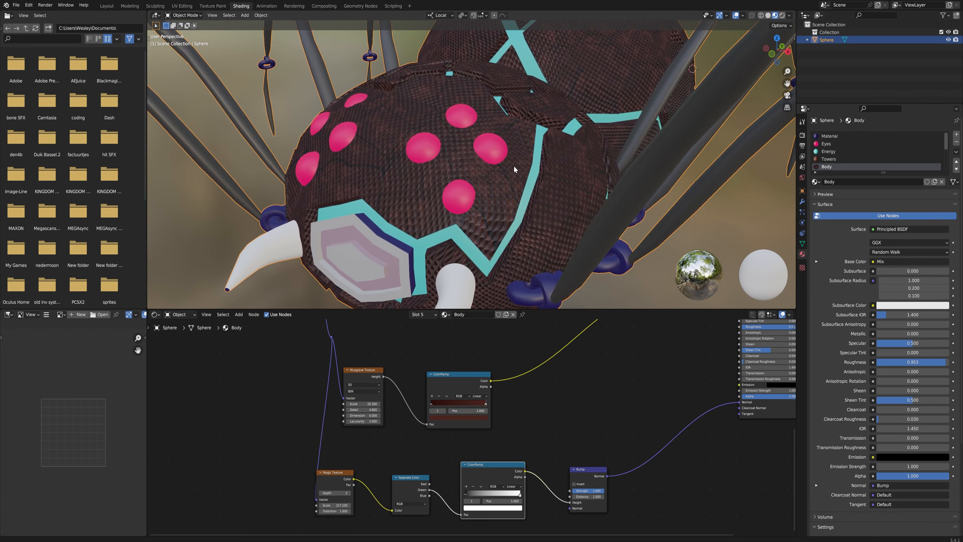
Step: Reduce the bump strength, invert the bump, and fine-tune the ColorRamp's black stop close to the white stop
left_click_drag(588, 491, 578, 490)
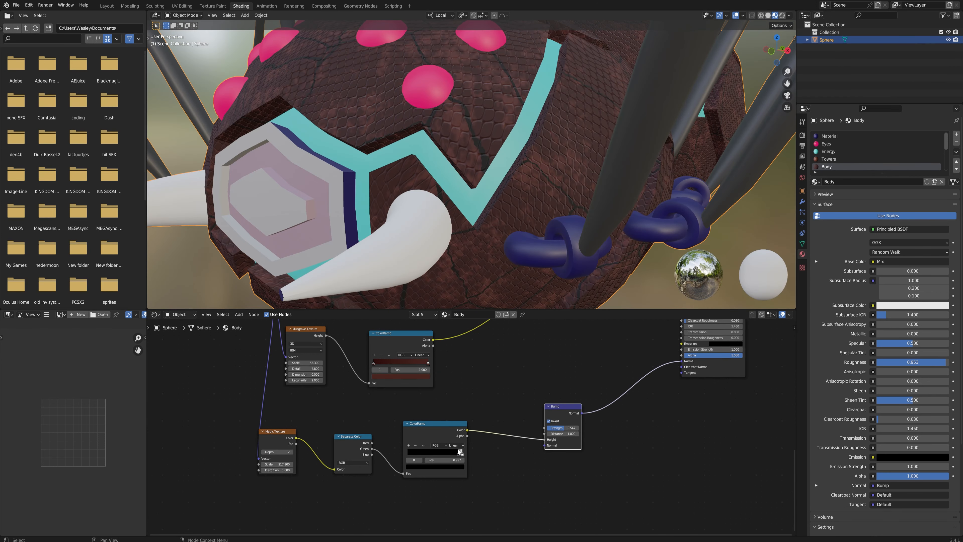
left_click_drag(460, 451, 459, 452)
scroll(587, 195, "down", 4)
scroll(592, 222, "up", 4)
scroll(574, 174, "up", 6)
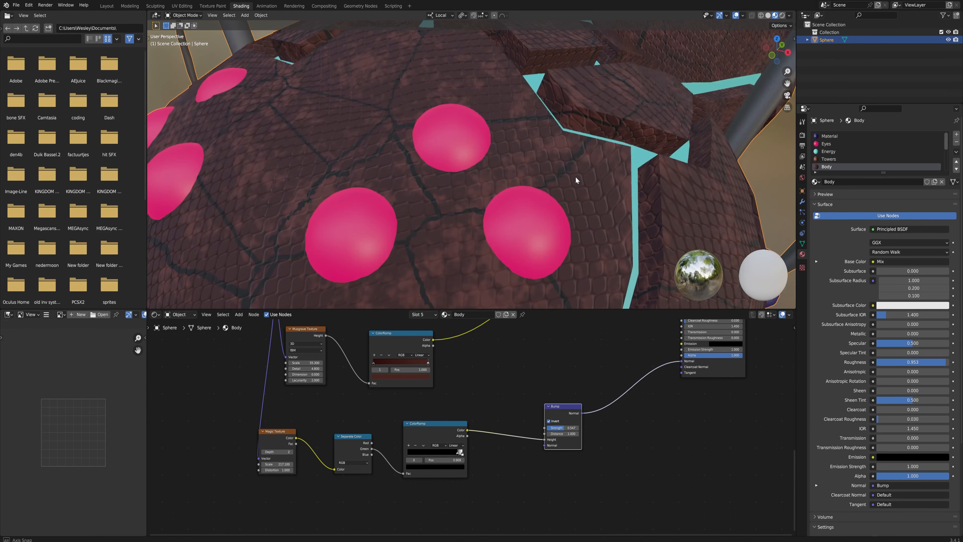
Step: Raise the Bump node's strength and inspect the scale pattern on the body up close and from other angles
left_click_drag(565, 428, 592, 428)
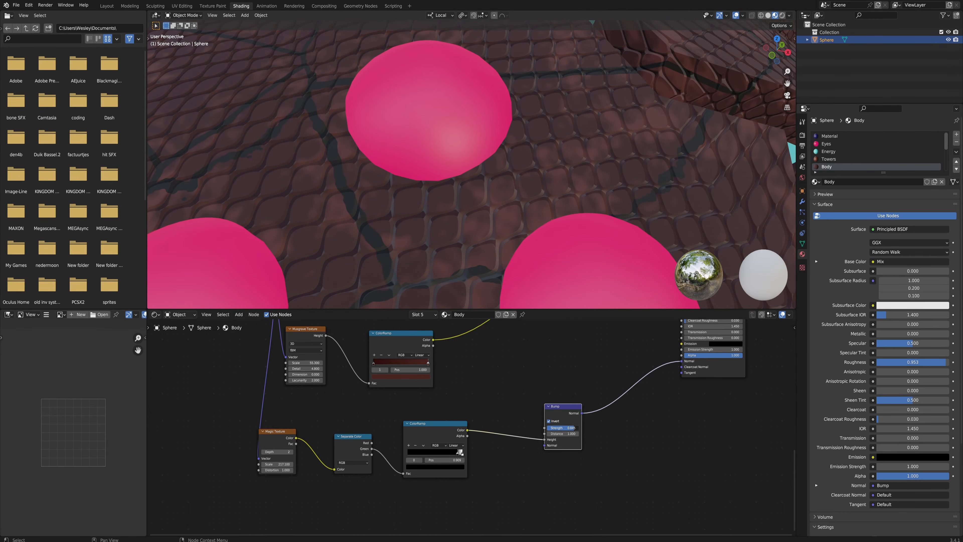
scroll(532, 269, "down", 5)
middle_click_drag(548, 281, 622, 190)
scroll(523, 155, "up", 8)
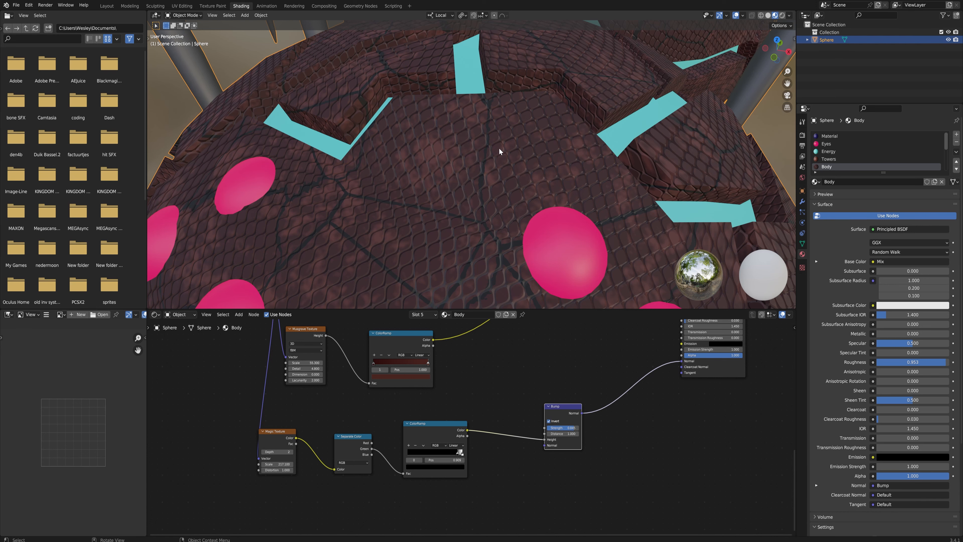
middle_click_drag(499, 130, 510, 223, "ctrl")
scroll(510, 223, "up", 3)
Step: Add a Multiply mix node combining the Magic Texture's ColorRamp color with the Musgrave Texture's height output
middle_click_drag(456, 430, 499, 462)
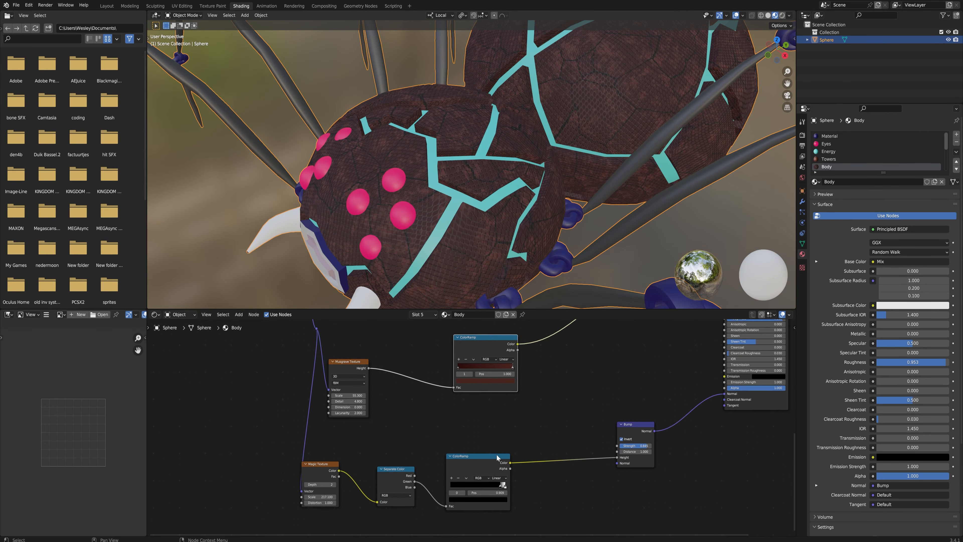
left_click_drag(511, 463, 543, 454)
type("multi")
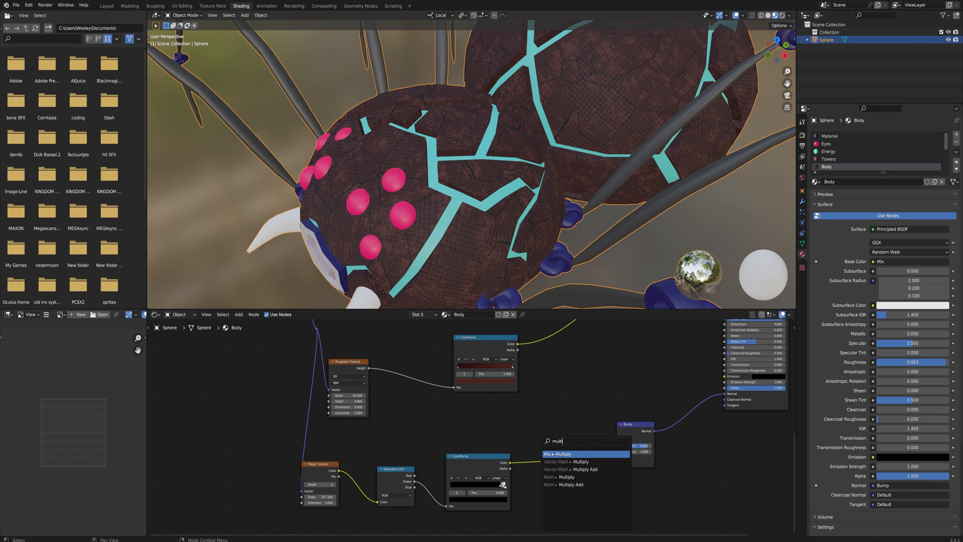
key("Return")
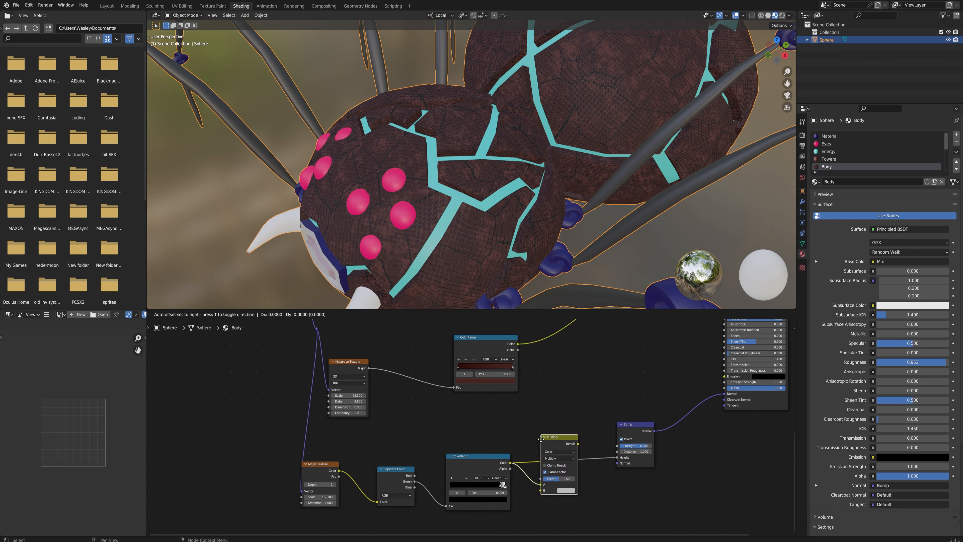
left_click(545, 396)
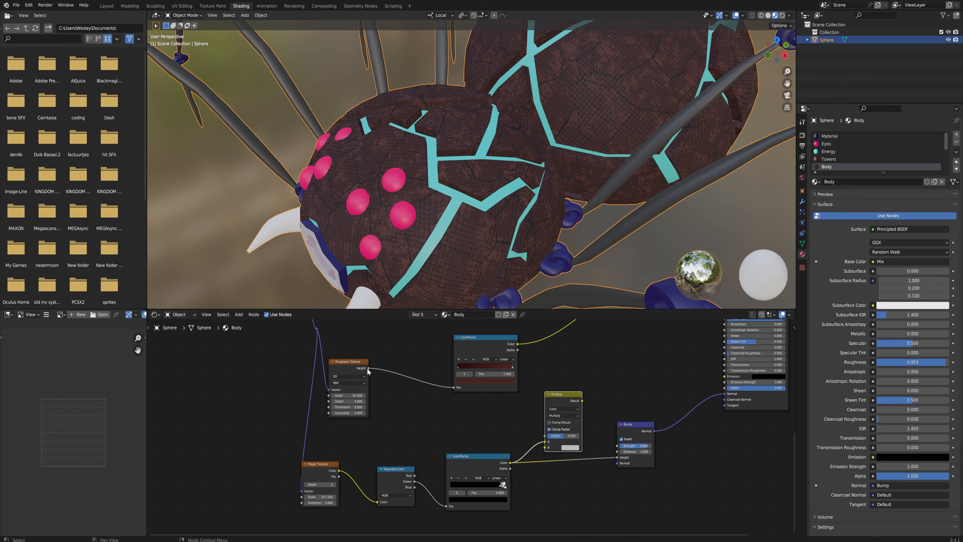
left_click_drag(366, 368, 545, 447)
Step: Preview the Multiply node on the body and set its factor to 1.000
left_click(560, 395, "ctrl+shift")
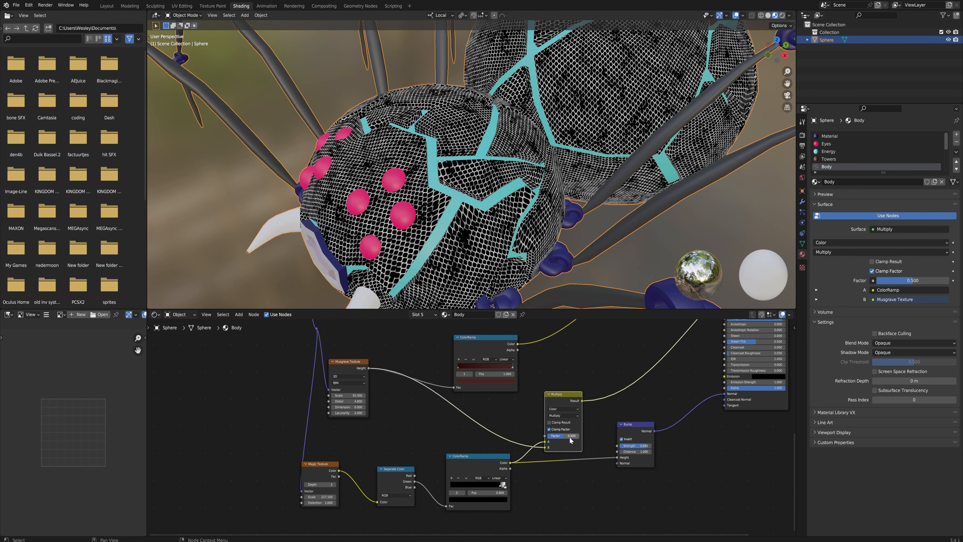
left_click_drag(561, 436, 578, 436)
middle_click_drag(474, 179, 496, 166)
middle_click_drag(638, 174, 414, 158)
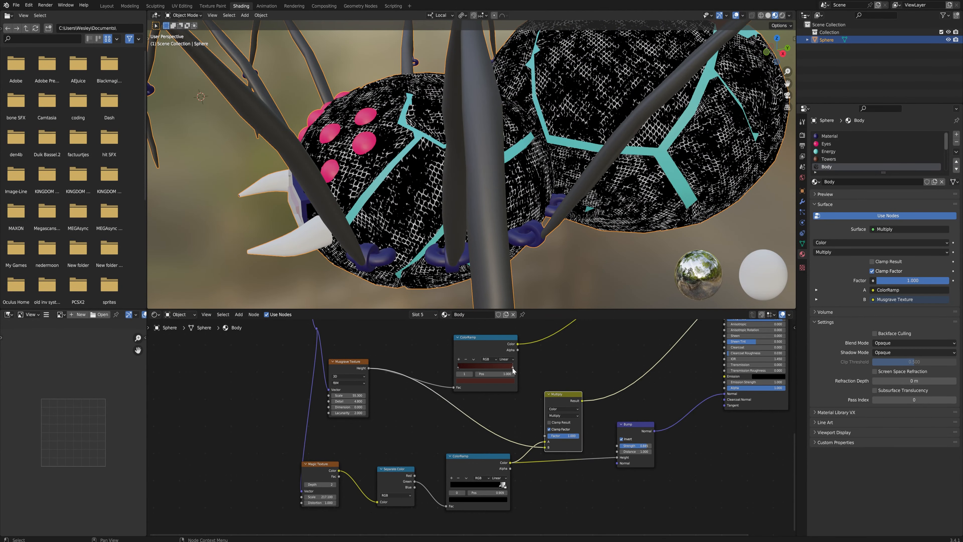
Step: Feed the Multiply result into the Bump node's height and return to the full body shader
left_click_drag(582, 401, 617, 457)
left_click(752, 404, "ctrl+shift")
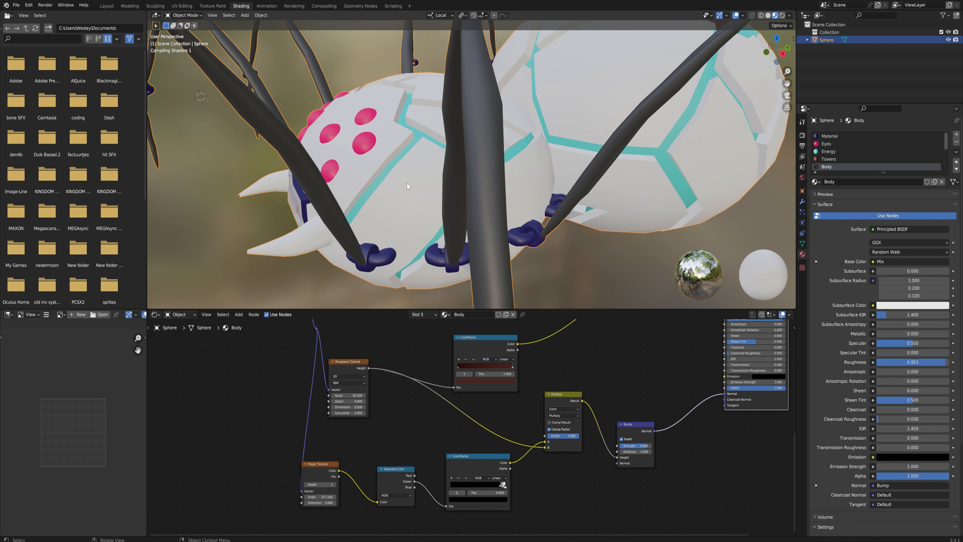
scroll(460, 166, "up", 10)
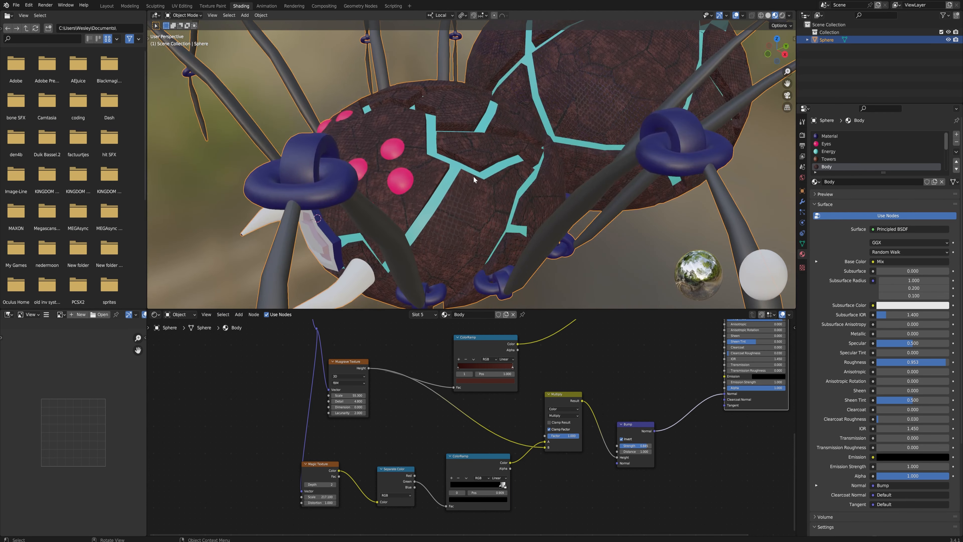
scroll(489, 144, "down", 3)
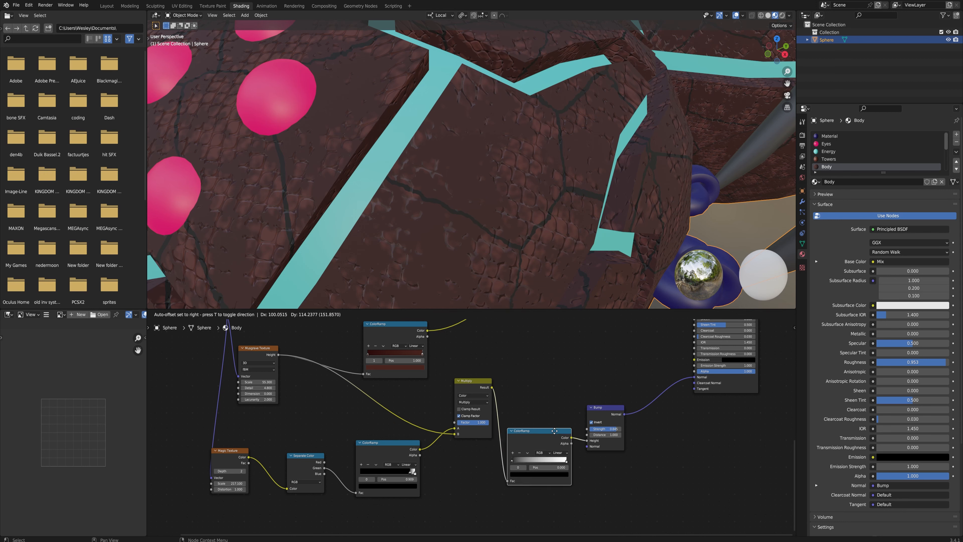
Step: Place a ColorRamp between the Multiply and Bump nodes, and shift the Multiply node to make room
left_click(556, 426)
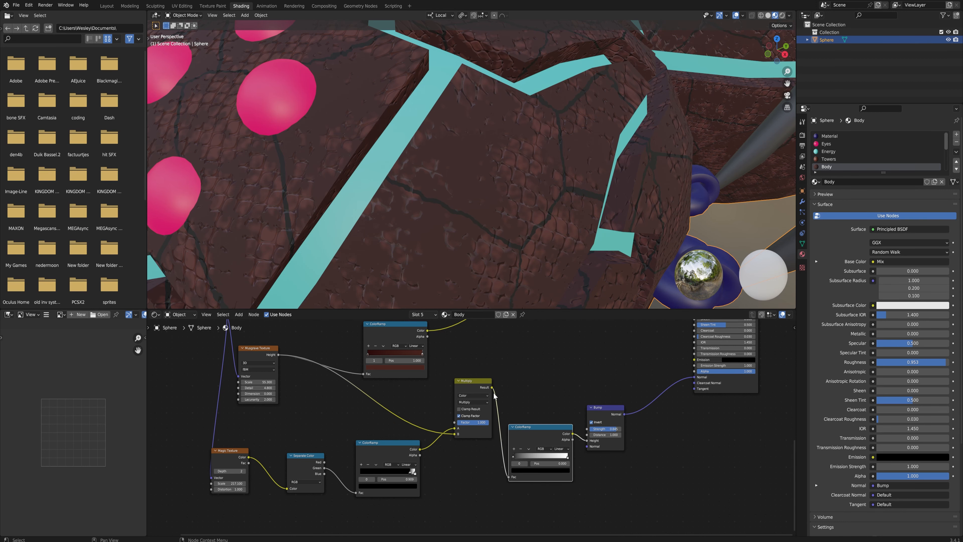
mouse_move(472, 380)
left_mouse_down()
mouse_move(455, 382)
mouse_move(463, 383)
left_mouse_up()
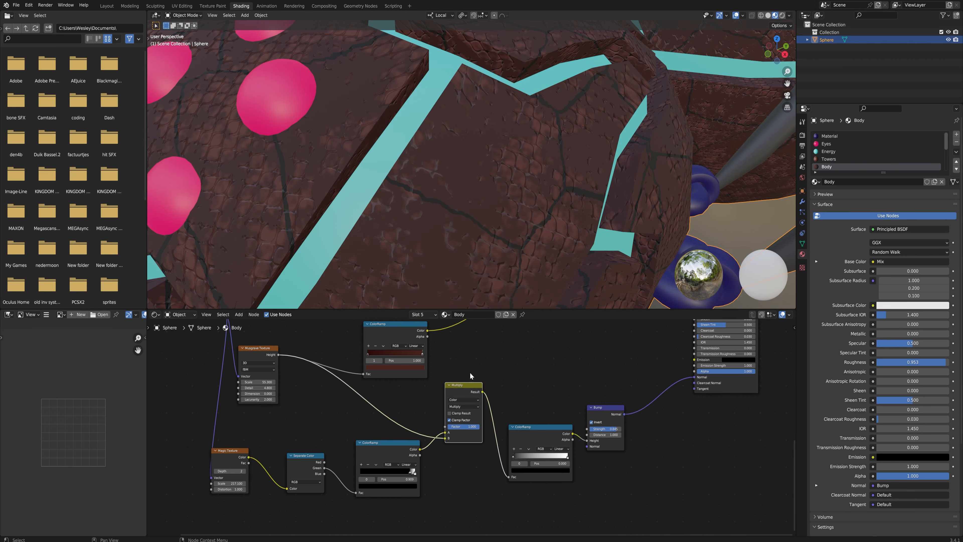
scroll(565, 233, "down", 3)
middle_click_drag(453, 188, 457, 185)
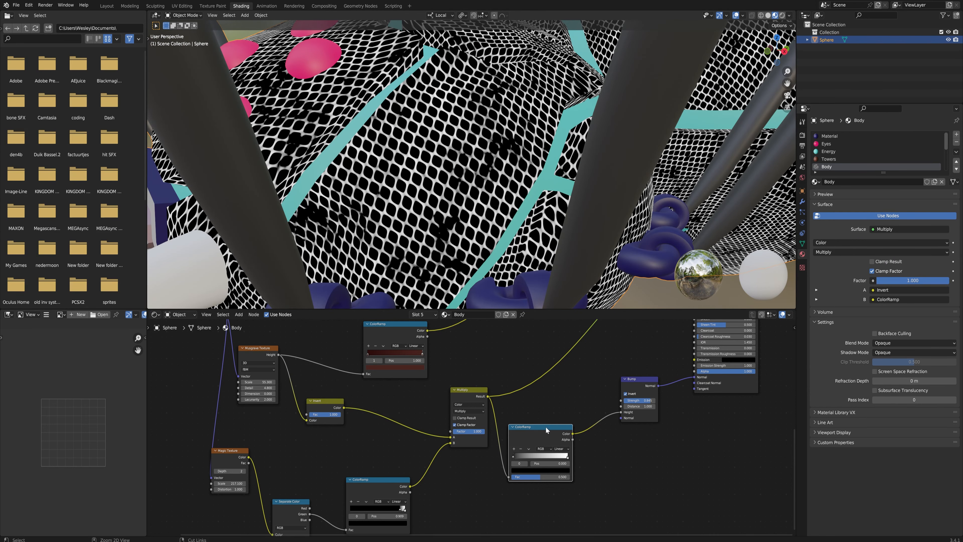
Step: Duplicate the ColorRamp onto the link between the Invert and Multiply nodes and move its black stop towards the white stop
key("shift+d")
left_click(371, 389)
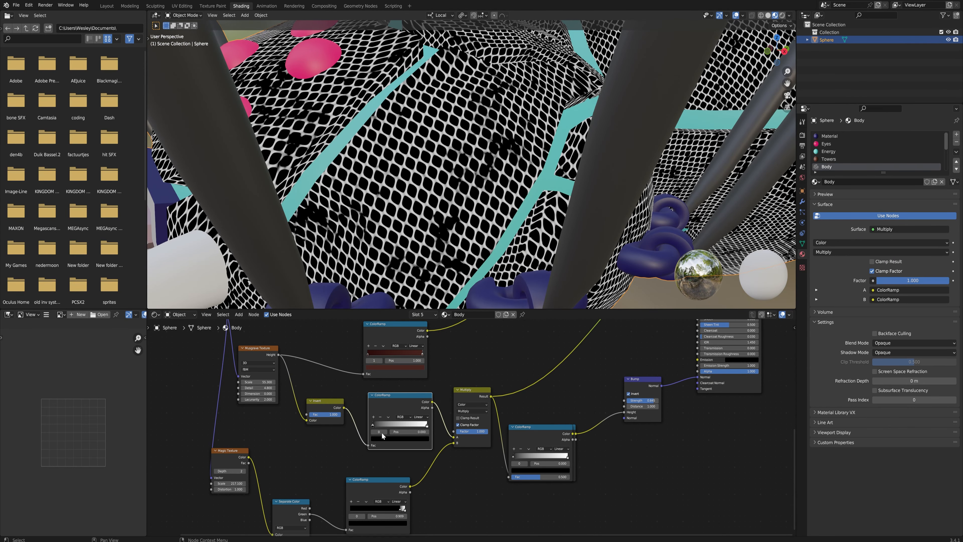
left_click_drag(373, 424, 429, 427)
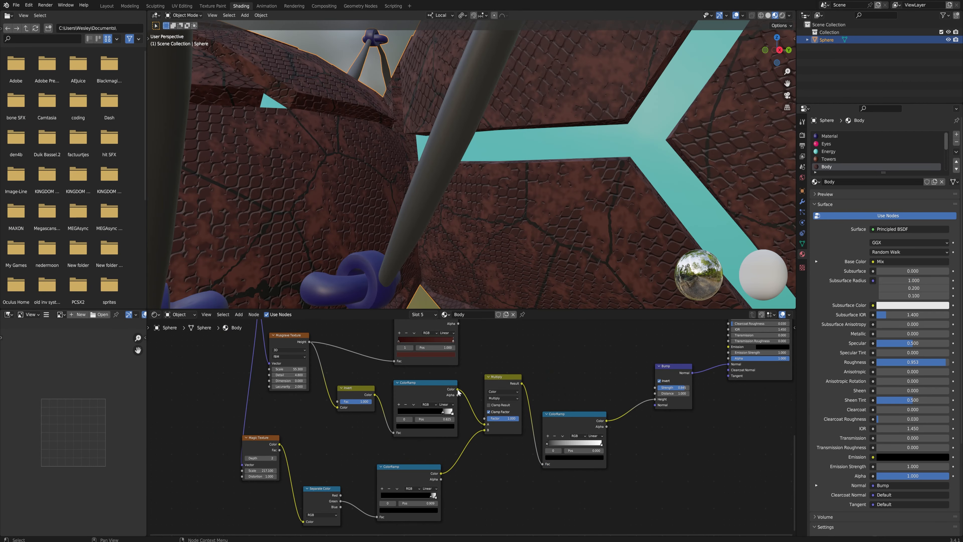
Step: Add a second Invert node fed by the Musgrave mask's ColorRamp and preview it on the body
left_click_drag(458, 391, 506, 452)
type("invert")
left_click(517, 479)
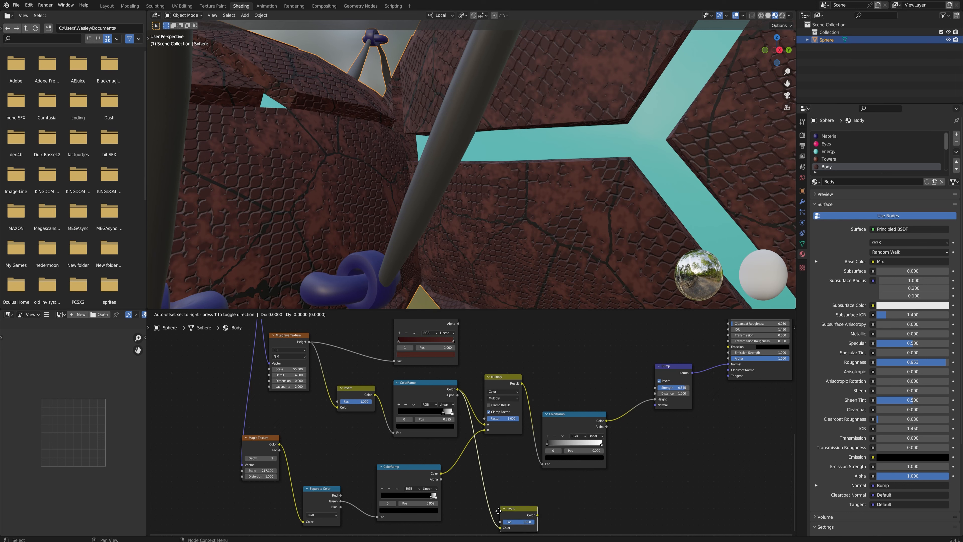
left_click(498, 511)
left_click(518, 512, "ctrl+shift")
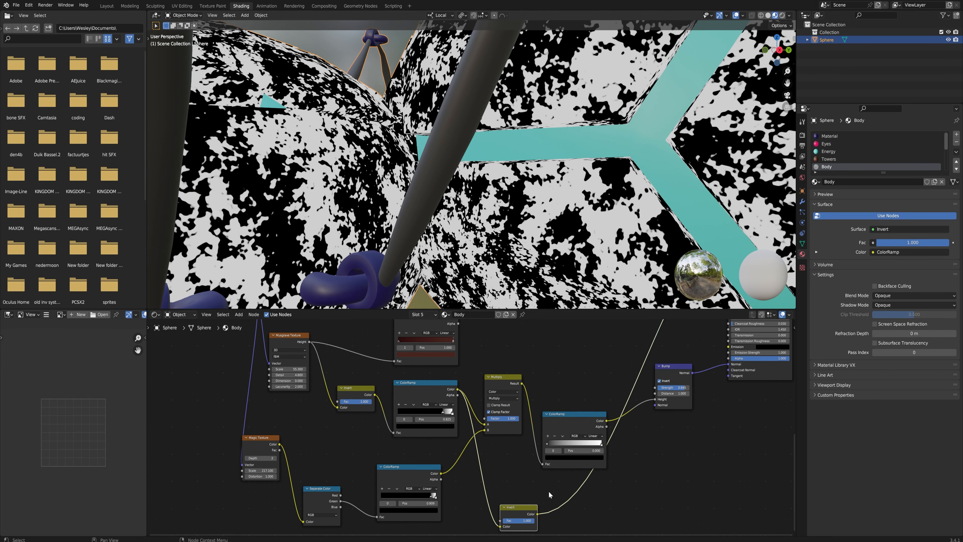
Step: Branch the Magic Texture's vector link into a new Noise Texture and set its scale to 432.4
scroll(533, 458, "up", 2)
middle_click_drag(533, 458, 521, 402)
scroll(521, 403, "down", 3)
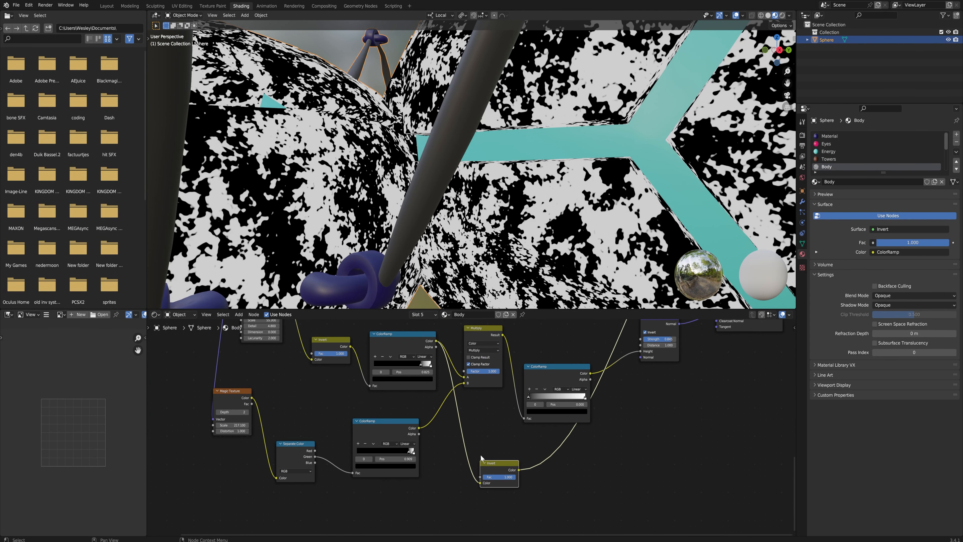
middle_click_drag(299, 416, 365, 482)
left_click(297, 417)
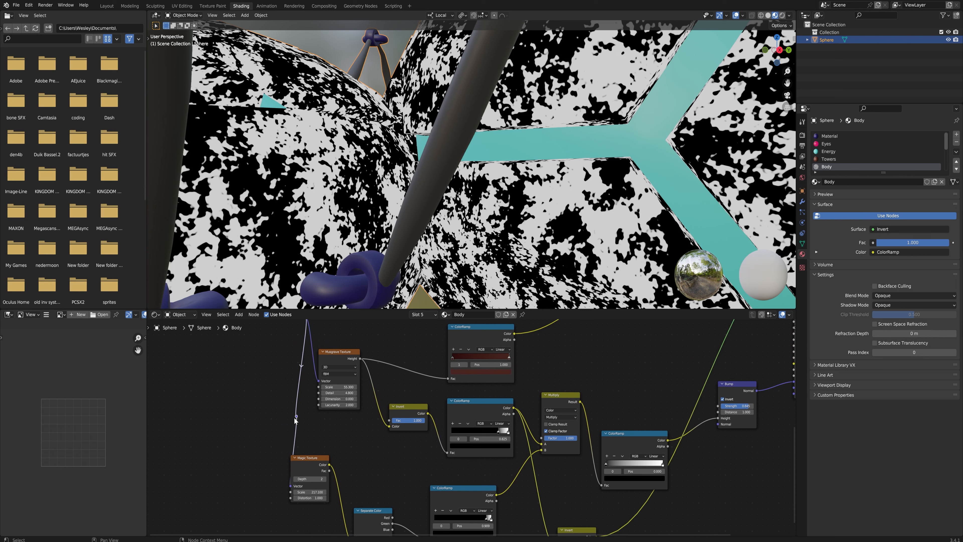
left_click_drag(296, 417, 294, 448)
type("noise")
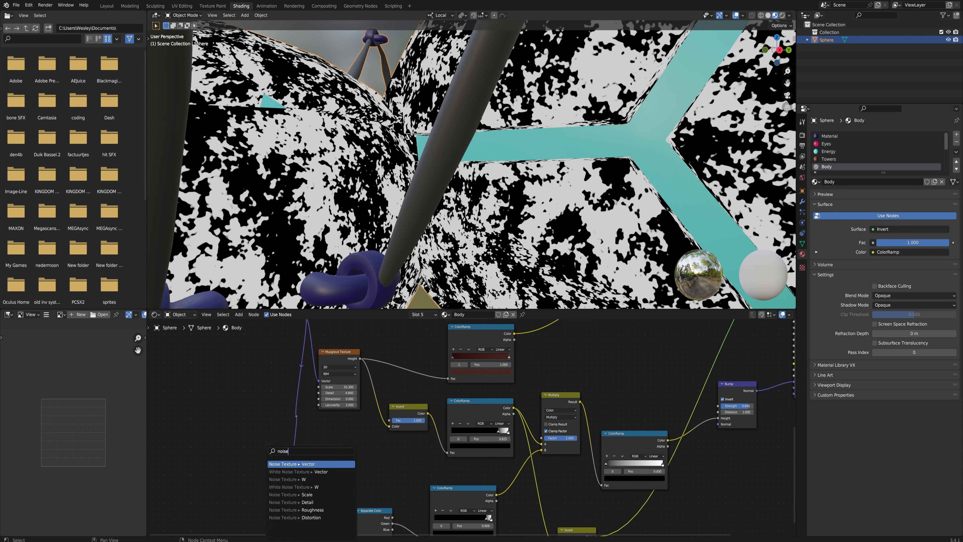
key("Return")
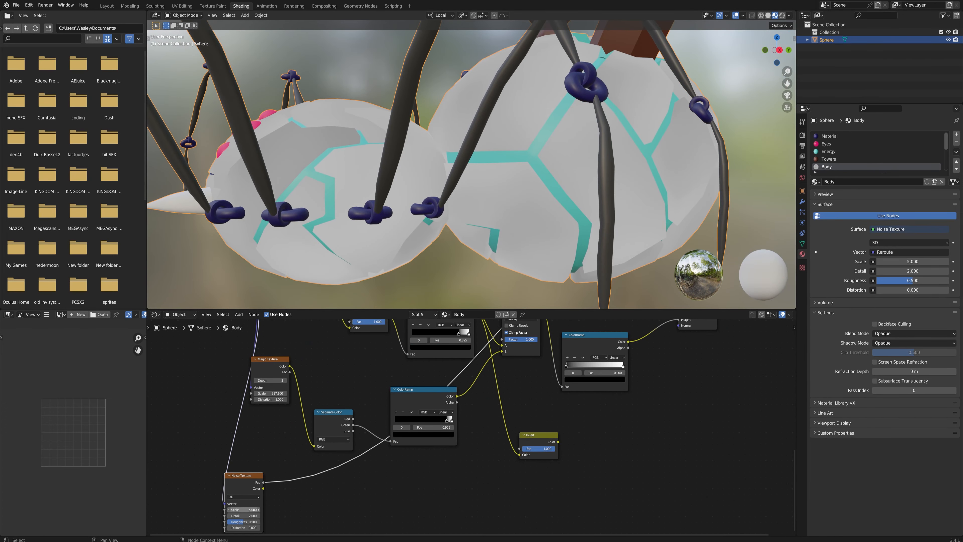
left_click_drag(245, 509, 281, 510)
Step: Duplicate a ColorRamp after the Noise Texture and multiply its color with the inverted mask in a second Multiply node
left_click(583, 338)
key("shift+d")
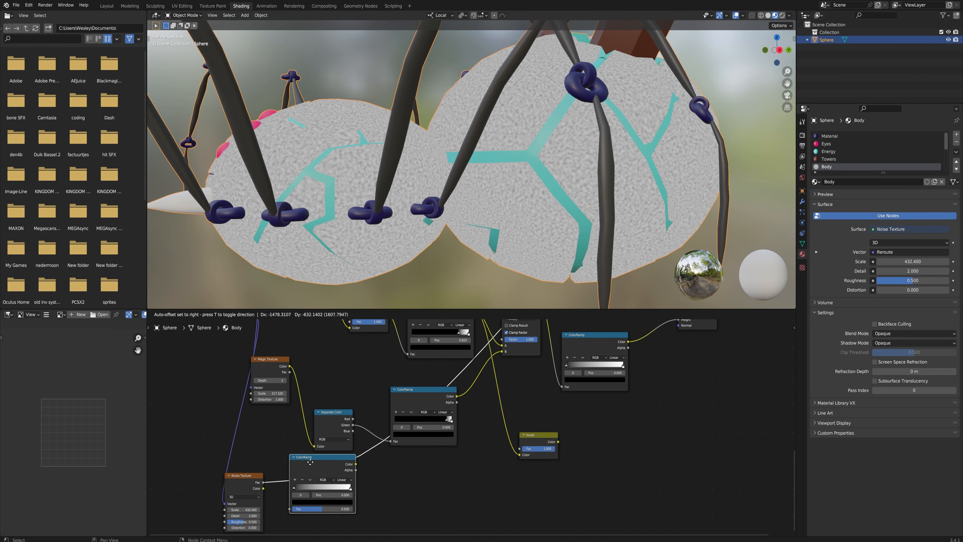
left_click(311, 454)
left_click_drag(327, 452, 417, 465)
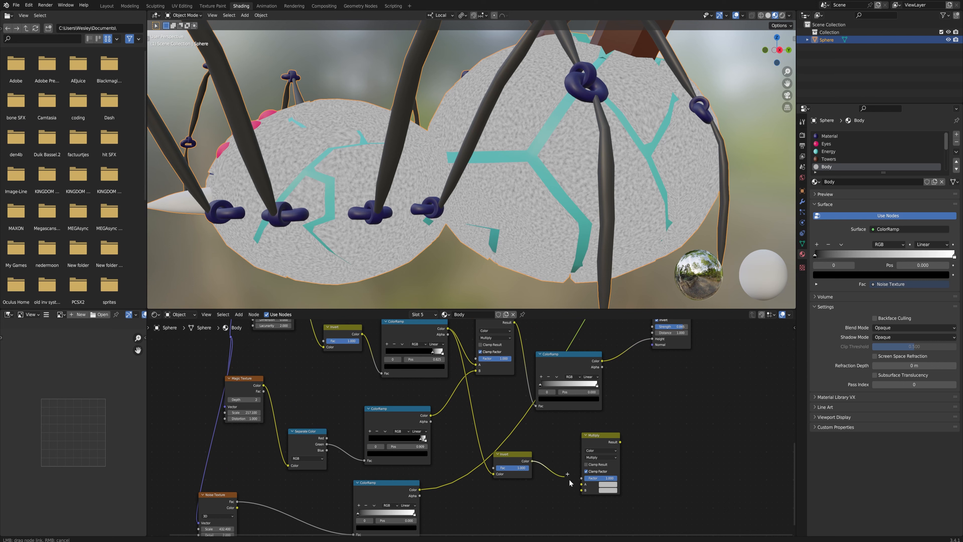
left_click_drag(582, 484, 532, 461)
left_click_drag(420, 489, 581, 490)
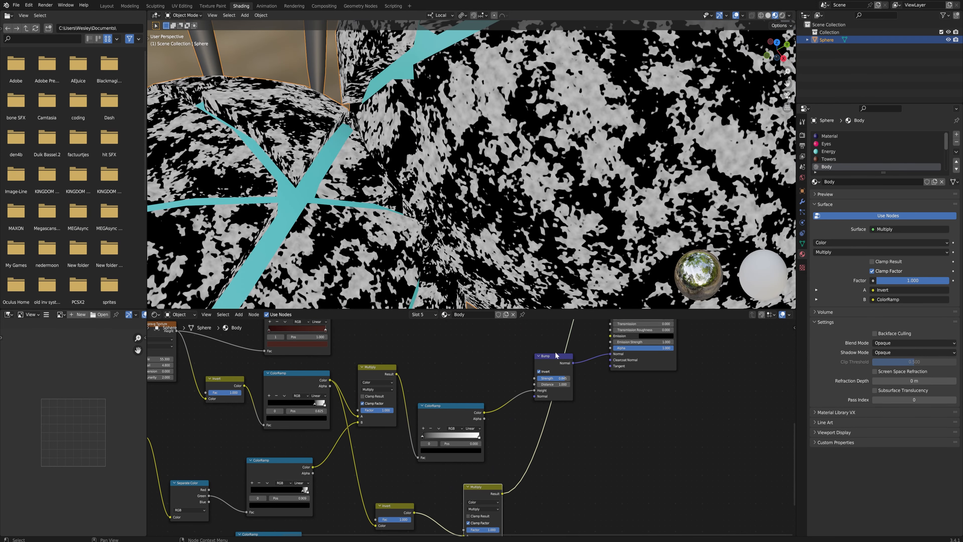
Step: Duplicate the Bump node, feed the second Multiply into its height, chain its normal into the original Bump, and preview the Principled BSDF
key("shift+d")
left_click(591, 417)
left_click_drag(502, 493, 569, 448)
left_click_drag(607, 420, 600, 418)
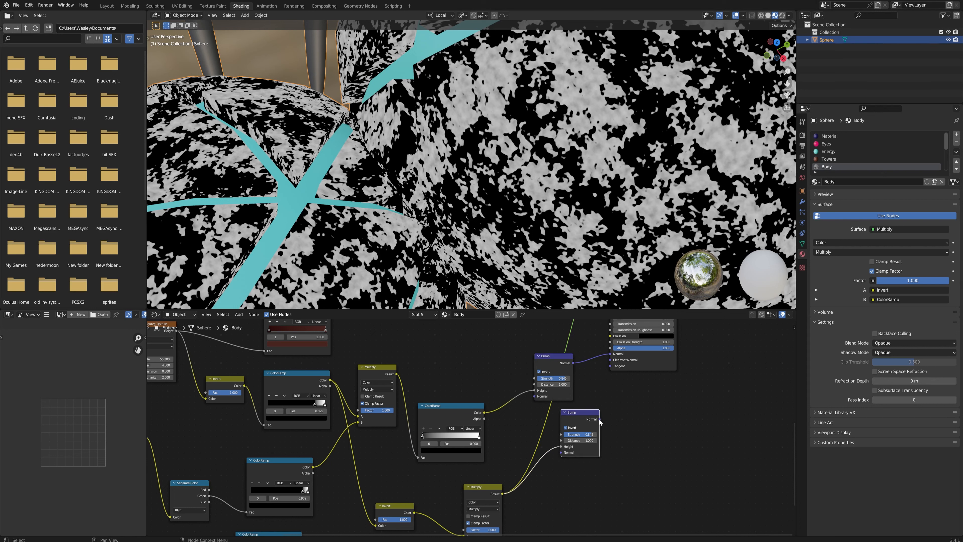
left_click_drag(600, 418, 535, 396)
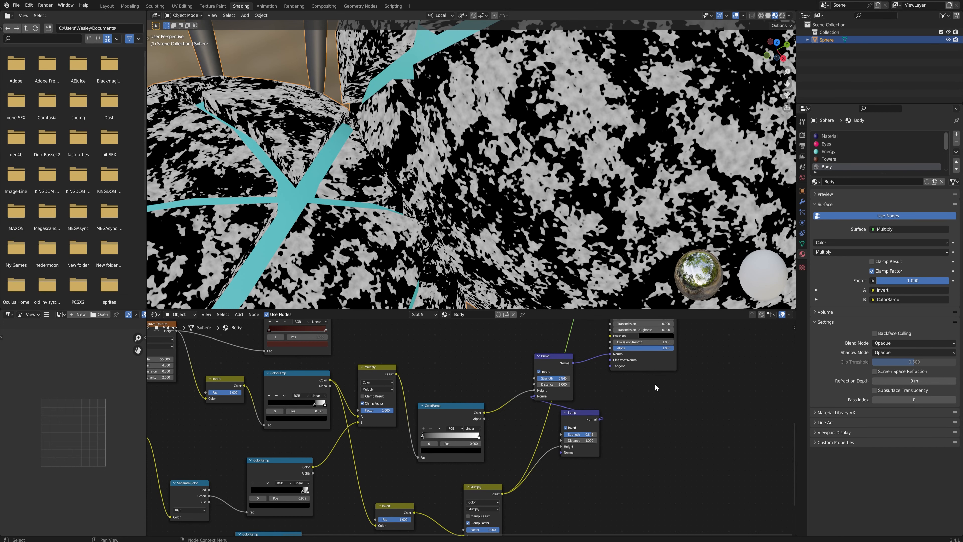
left_click(652, 364, "ctrl+shift")
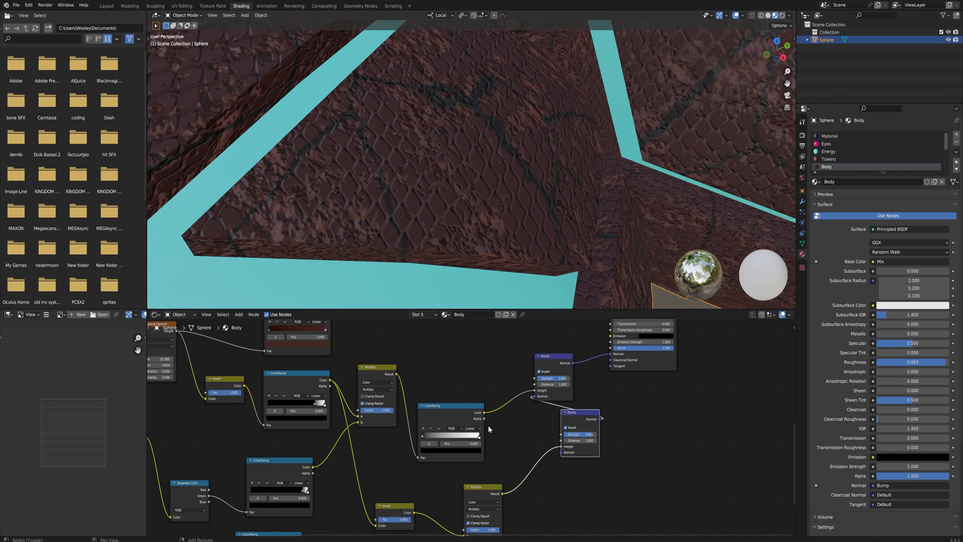
Step: Branch a new Voronoi Texture from the existing texture vector link, placed beneath the Musgrave Texture
scroll(493, 421, "down", 2)
middle_click_drag(498, 483, 563, 420)
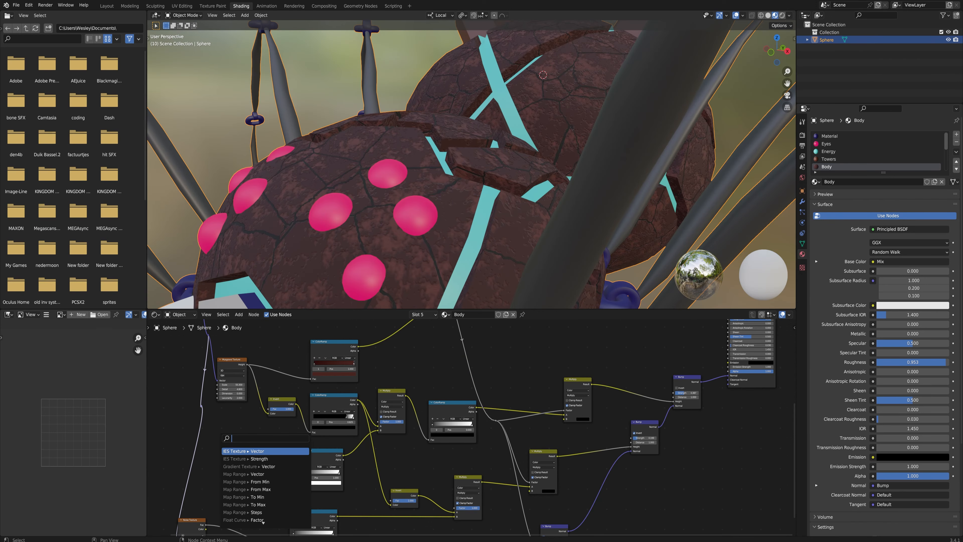
type("rox")
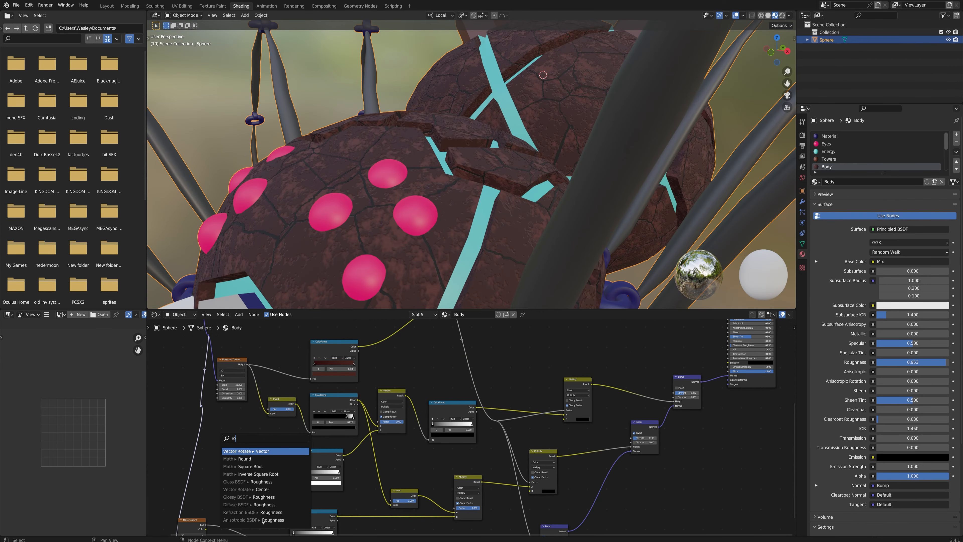
key("BackSpace")
key("BackSpace")
key("BackSpace")
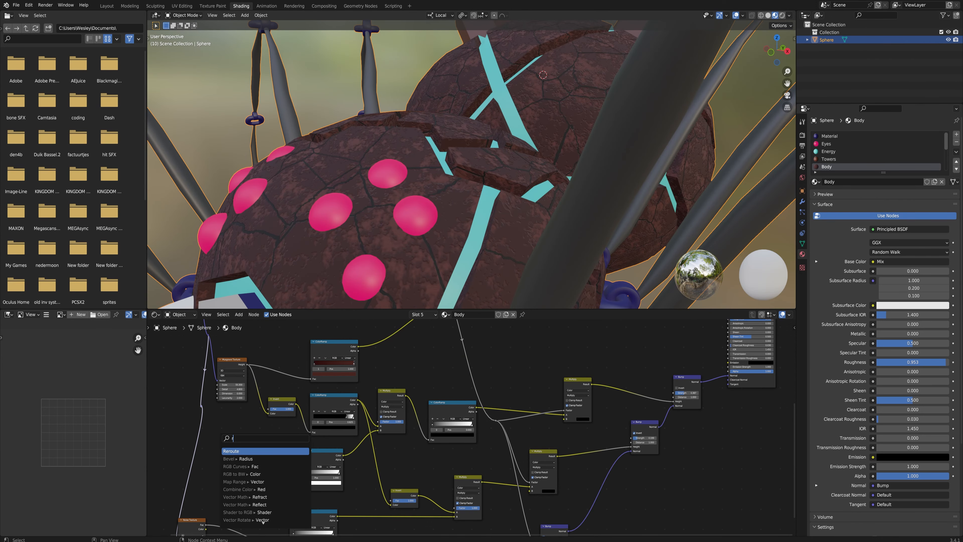
type("vor")
key("Return")
Step: Preview the Voronoi Texture on the body and set it to Distance to Edge, scale 185.3 and randomness 0.584
left_click(229, 427, "ctrl+shift")
left_click(230, 449)
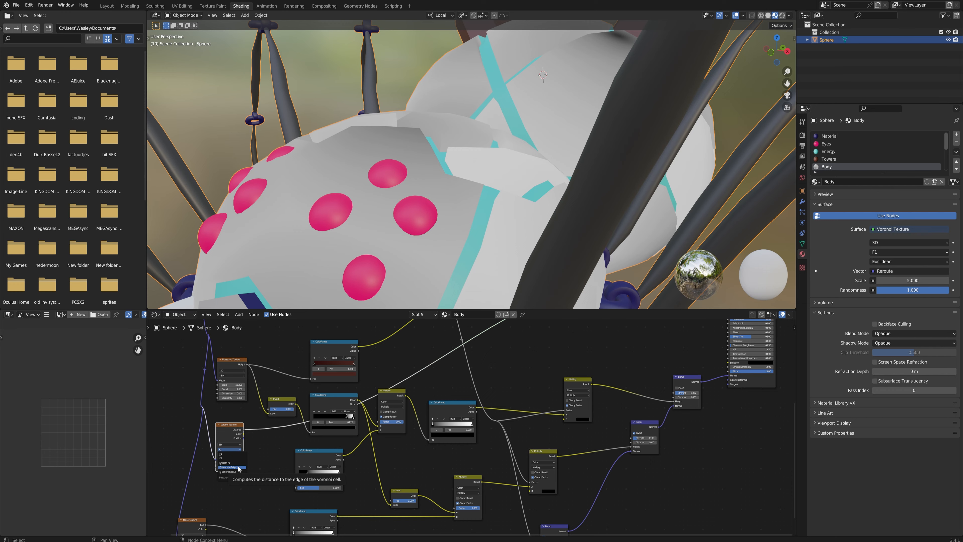
left_click(238, 469)
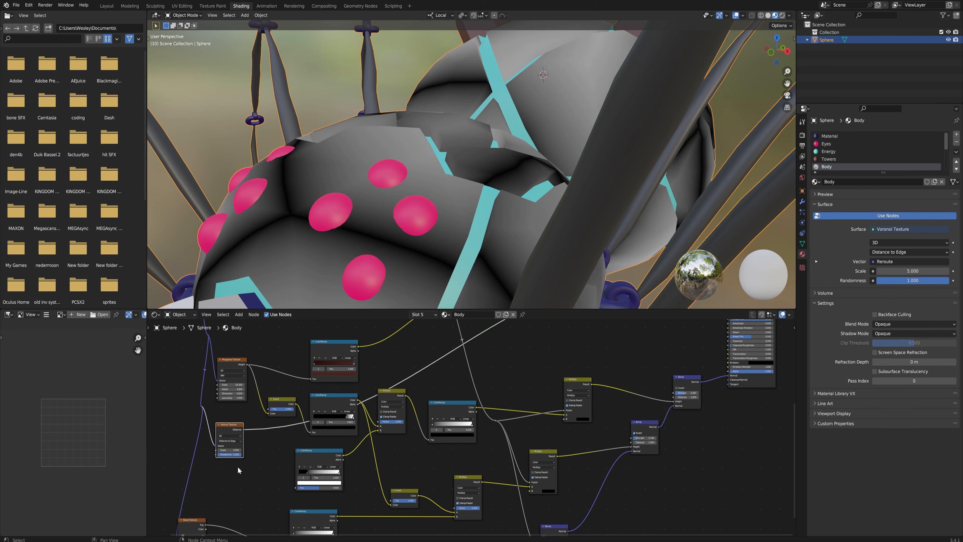
left_click_drag(230, 450, 913, 450)
left_click_drag(233, 455, 195, 454)
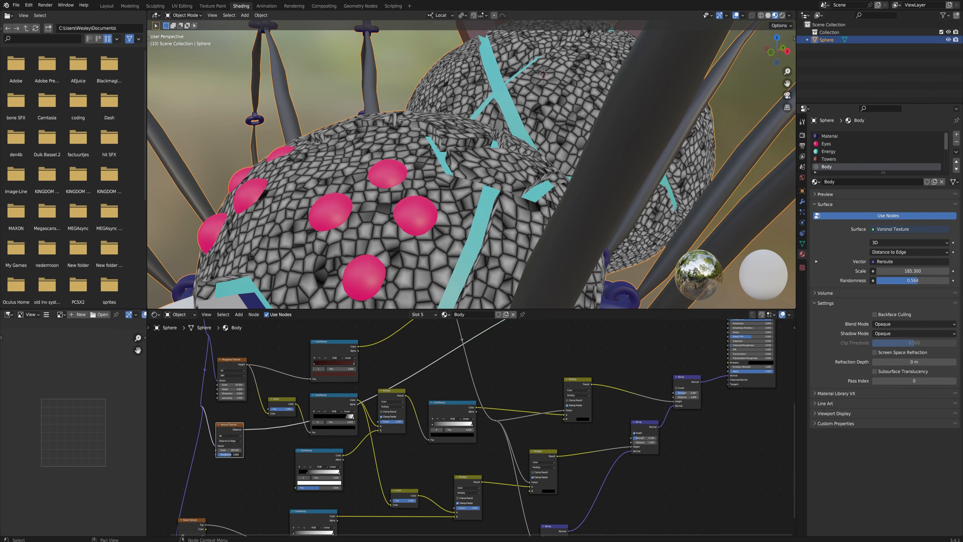
Step: Connect the Voronoi distance to the ColorRamp feeding the first Multiply, preview that ramp and adjust its stops to isolate the cell edges
left_click_drag(252, 437, 303, 473)
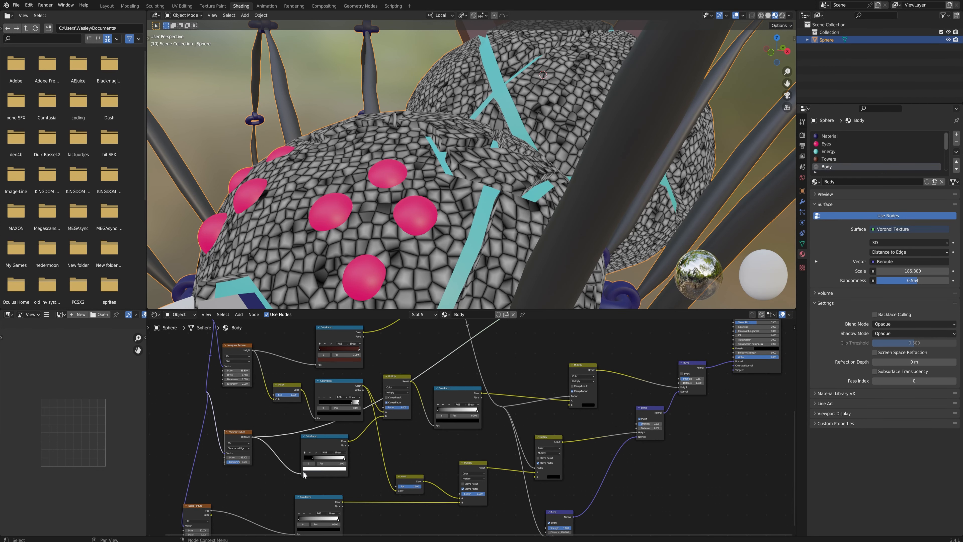
left_click(759, 371, "ctrl+shift")
left_click(316, 462, "ctrl+shift")
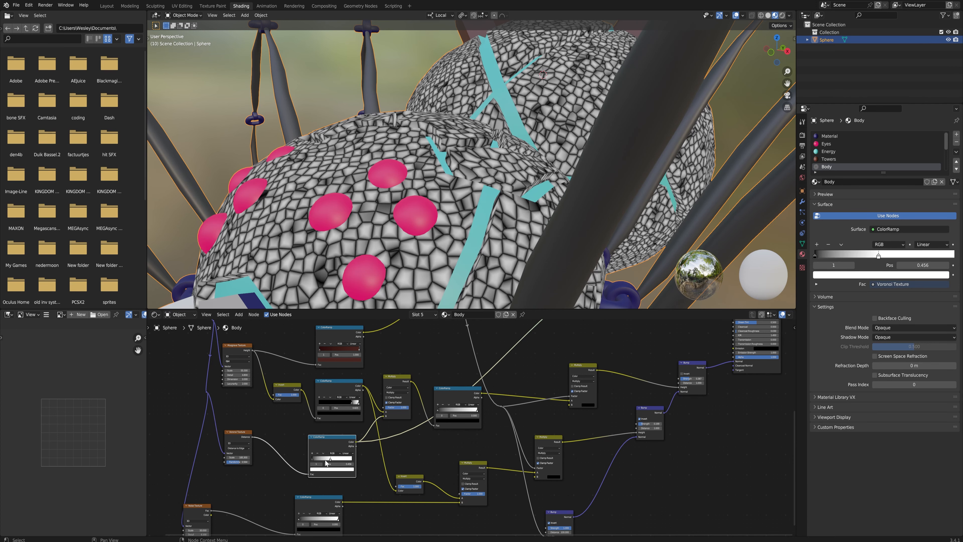
left_click_drag(314, 460, 331, 461)
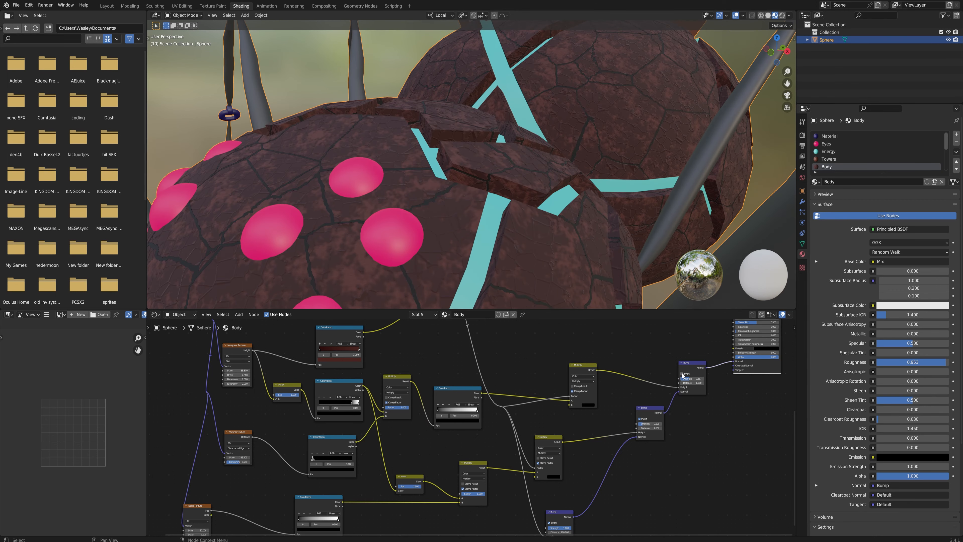
Step: Enable Invert on the last Bump node before the Principled BSDF and check the scale relief across the body
left_click(682, 374)
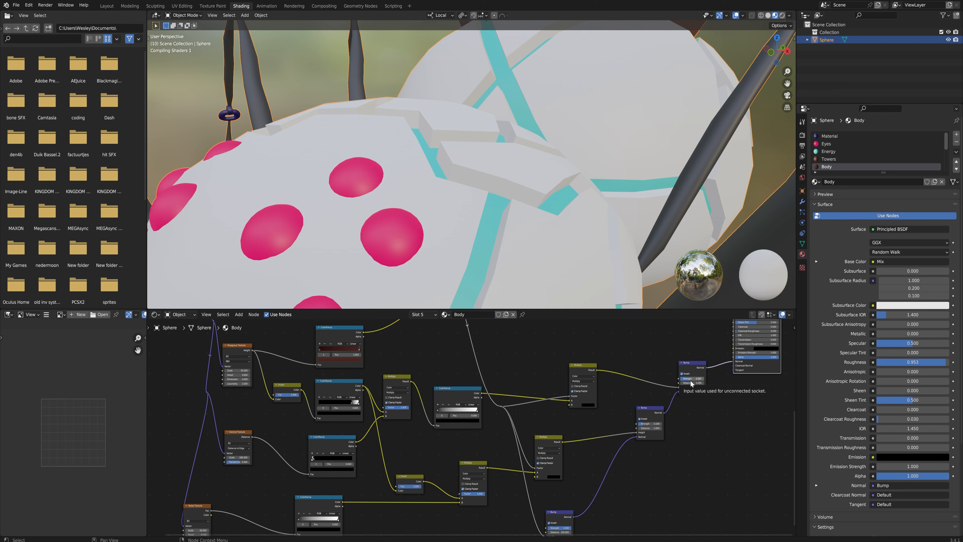
key("ctrl+z")
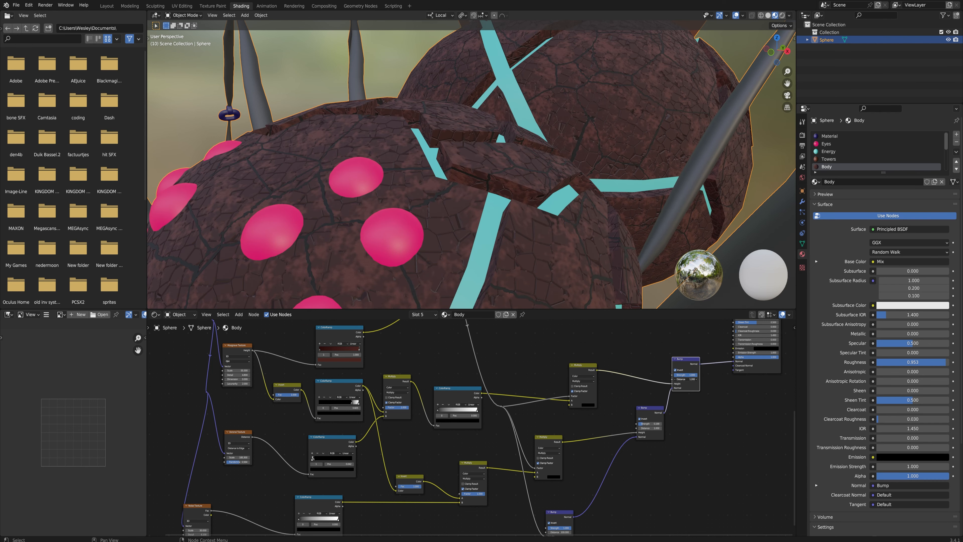
middle_click_drag(645, 246, 606, 177)
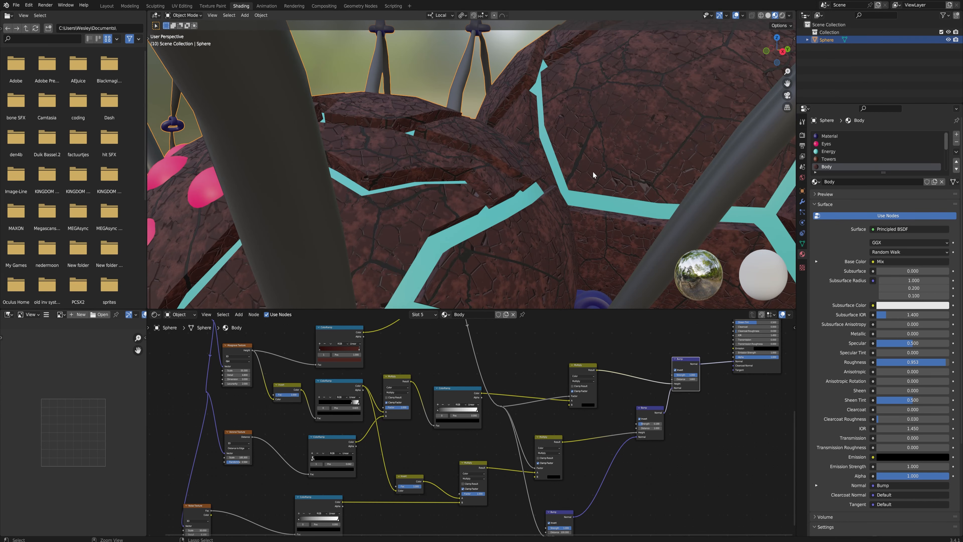
scroll(599, 207, "down", 5)
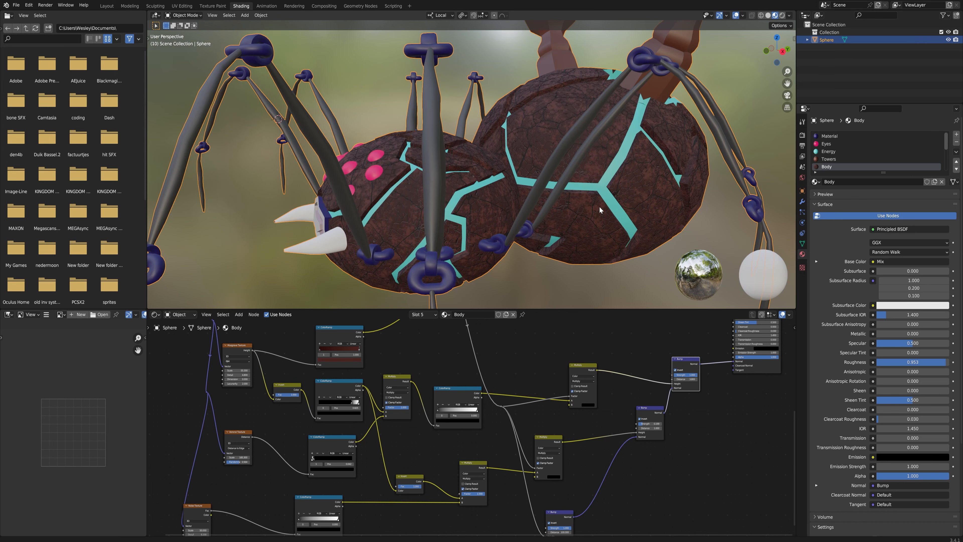
Step: Duplicate the Mix node in the Body material, chain it before the Base Color input, and drive its factor with the Multiply crack mask
middle_click_drag(498, 194, 437, 235)
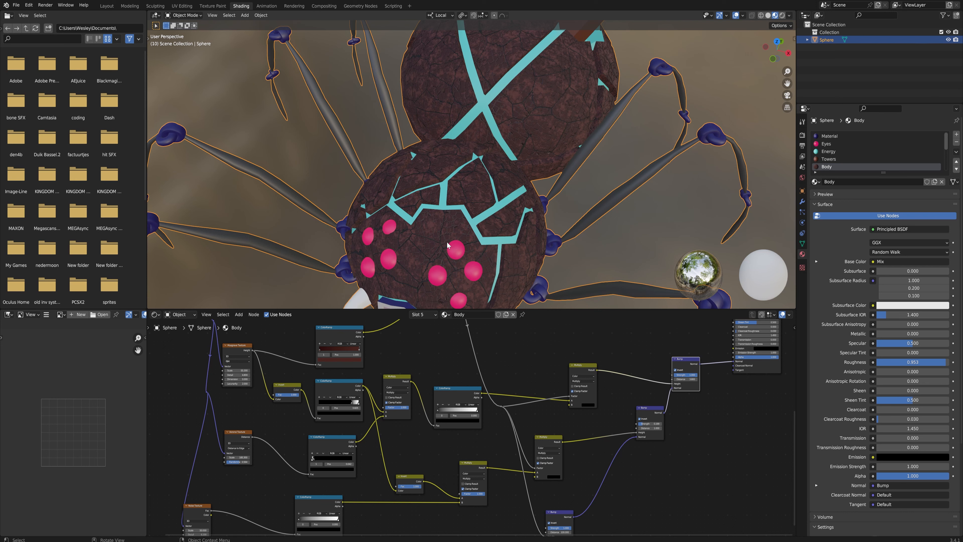
middle_click_drag(511, 212, 508, 155, "ctrl")
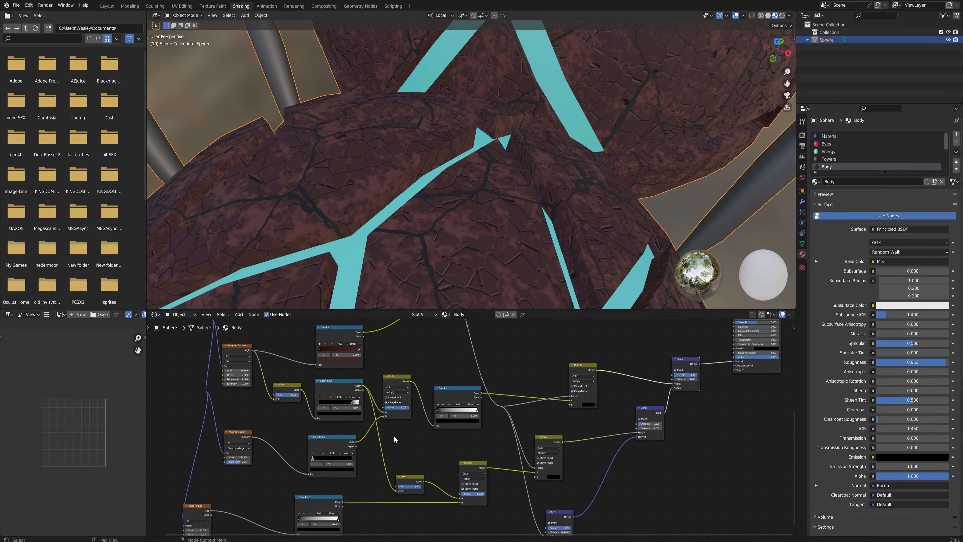
left_click(394, 378, "ctrl+shift")
middle_click_drag(429, 391, 335, 484)
left_click_drag(331, 357, 352, 346)
key("shift+d")
left_click(399, 345)
left_click_drag(383, 382, 382, 375)
left_click_drag(396, 343, 421, 341)
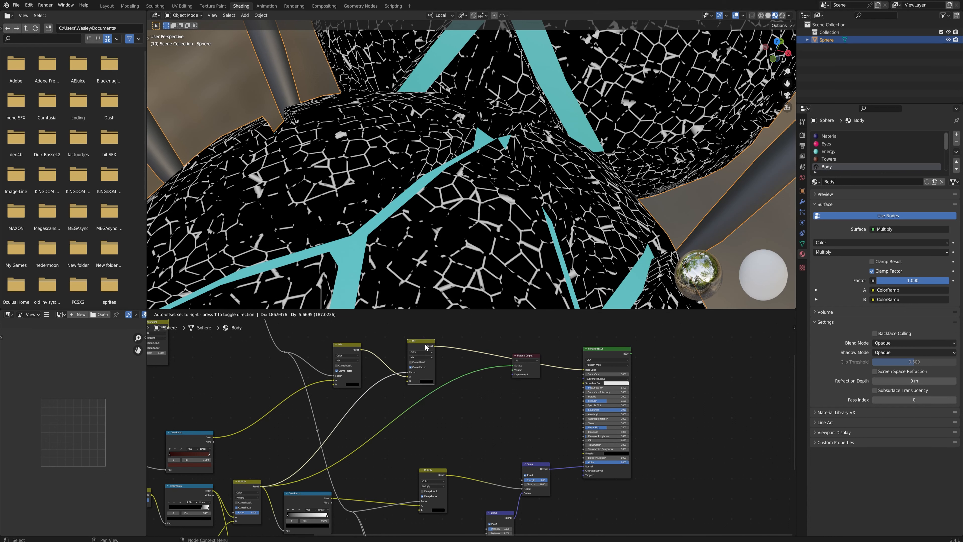
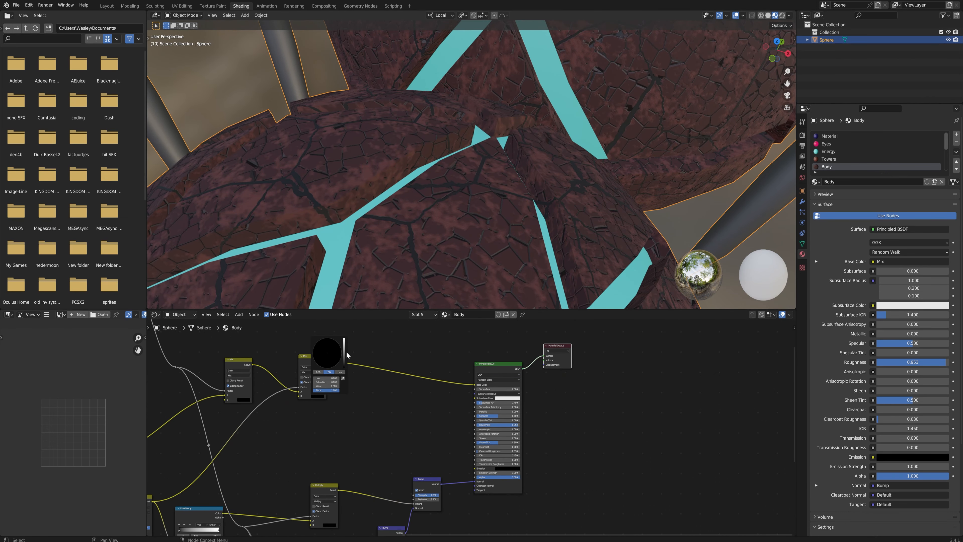
Step: Set the B color of the duplicated Mix node to a dark blue for the fine cracks
key("Escape")
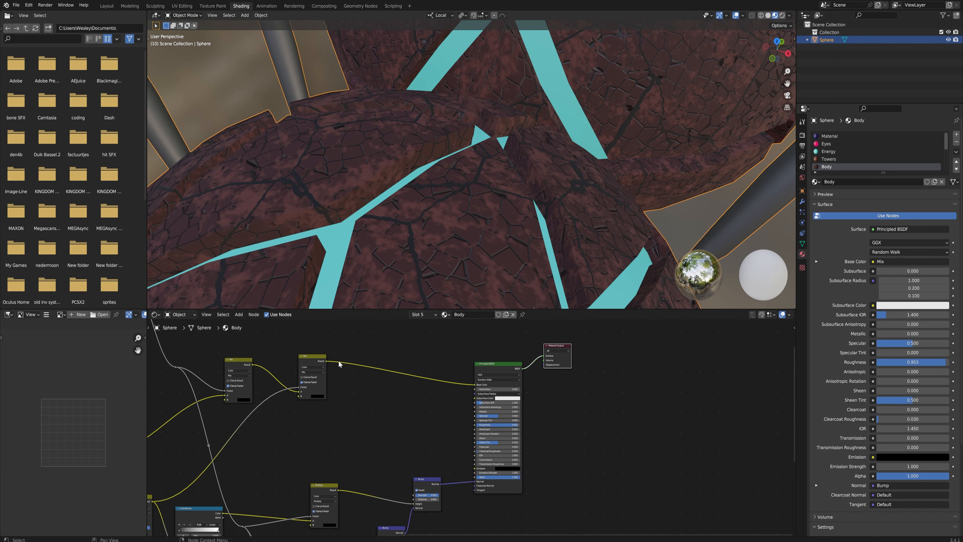
left_click(318, 396)
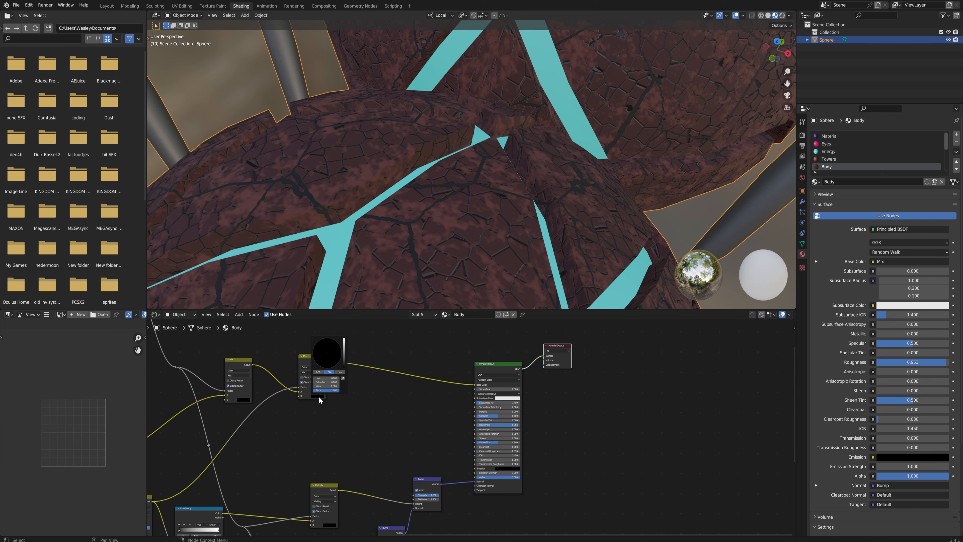
left_click(345, 364)
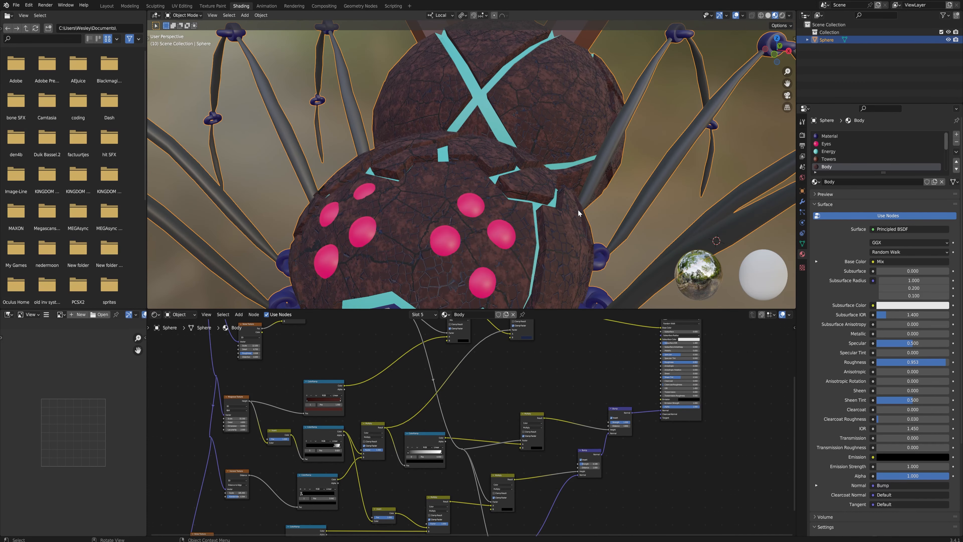
Step: Disconnect the Mix node from Base Color and the Bump node from Normal on the Principled BSDF
middle_click_drag(578, 209, 620, 230)
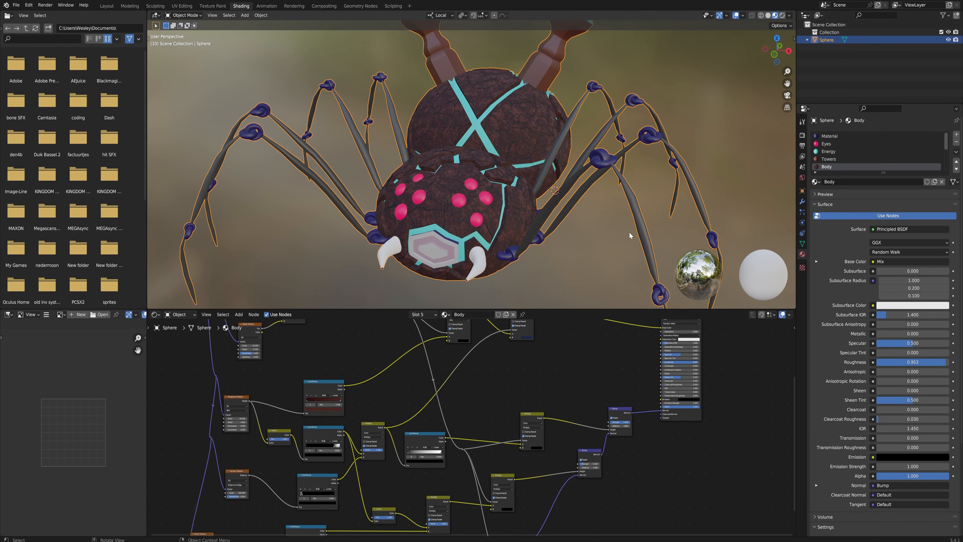
scroll(629, 231, "up", 3)
scroll(585, 226, "down", 3)
middle_click_drag(586, 226, 586, 230)
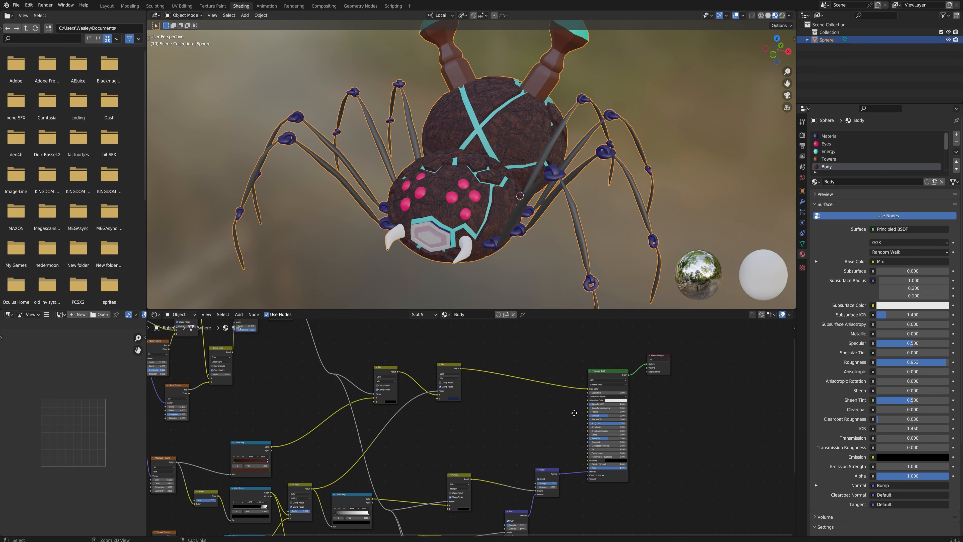
scroll(580, 389, "up", 2)
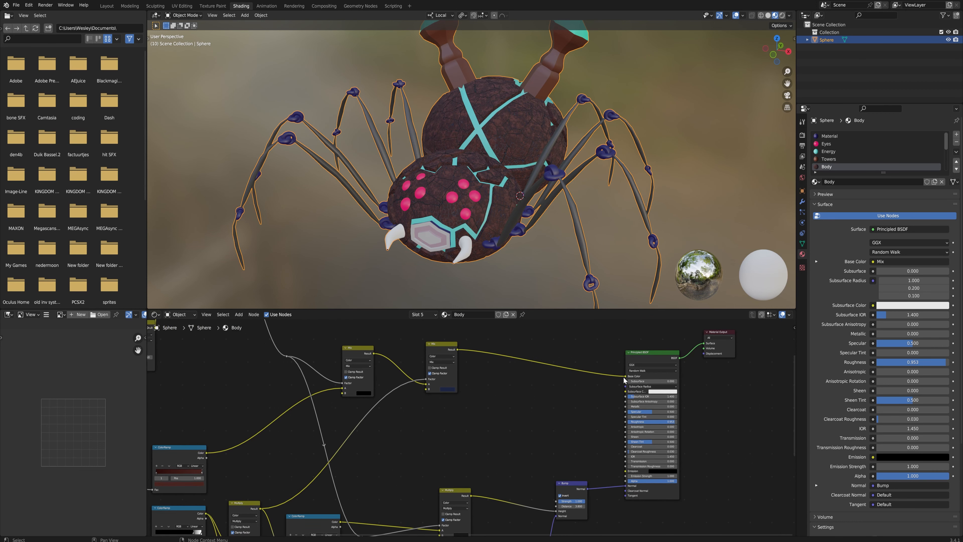
left_click_drag(626, 376, 599, 378)
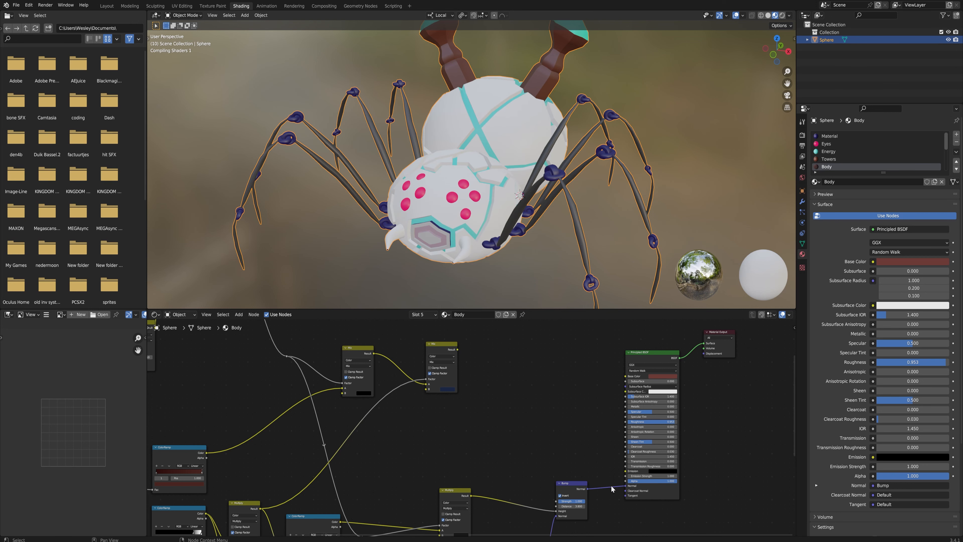
left_click_drag(625, 486, 616, 490)
middle_click_drag(638, 495, 620, 506)
middle_click_drag(637, 228, 569, 288)
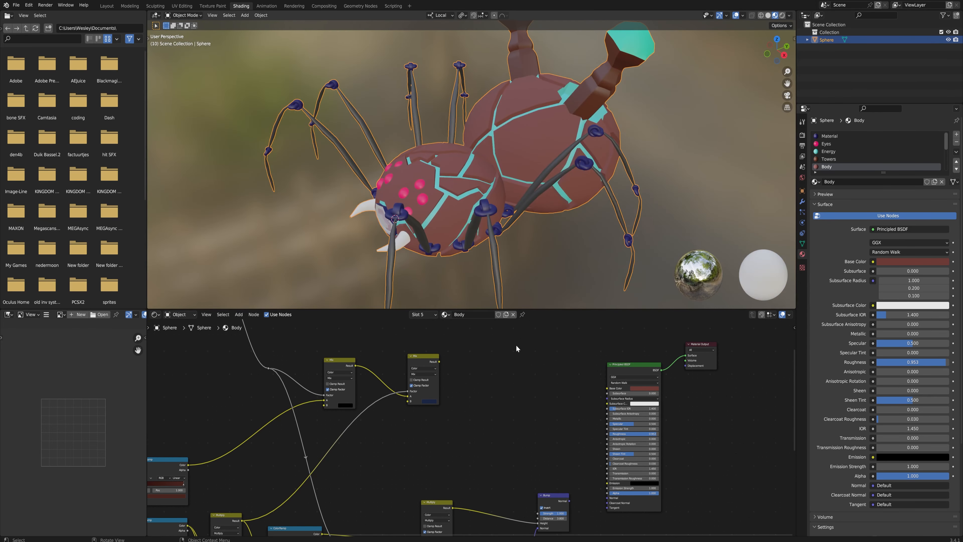
Step: Reconnect the second Mix node's result to the Base Color of the Principled BSDF
left_click_drag(439, 362, 607, 388)
middle_click_drag(591, 227, 523, 202)
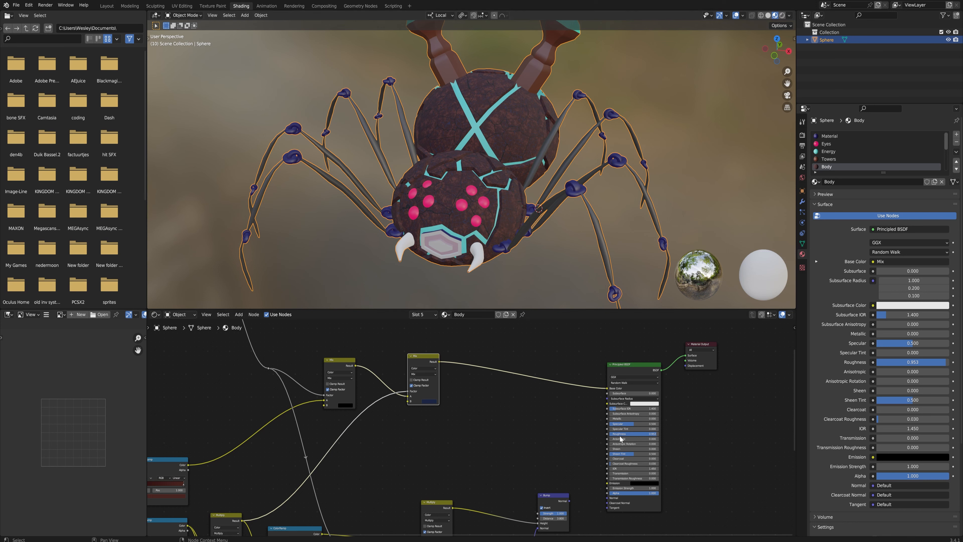
middle_click_drag(577, 486, 568, 419)
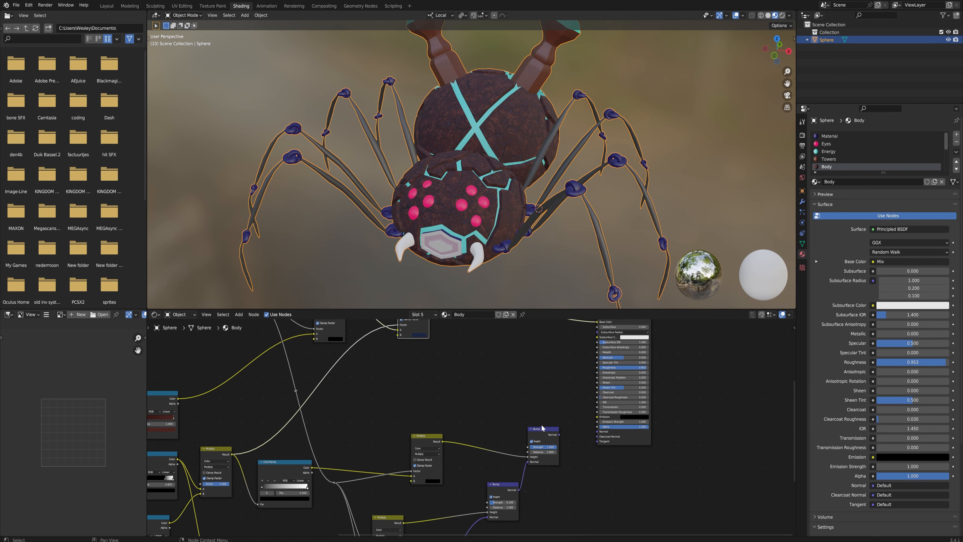
scroll(509, 455, "down", 3)
middle_click_drag(509, 454, 538, 399)
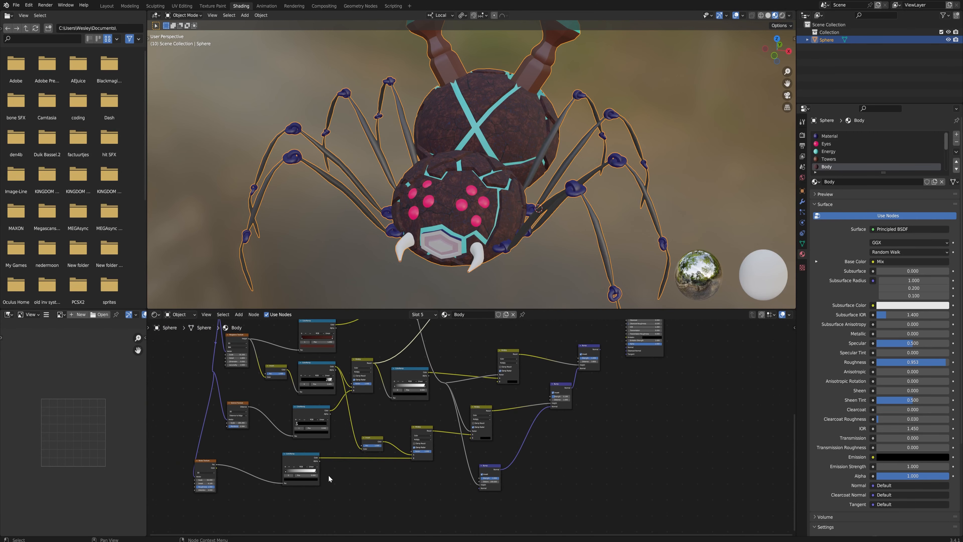
middle_click_drag(477, 393, 440, 481)
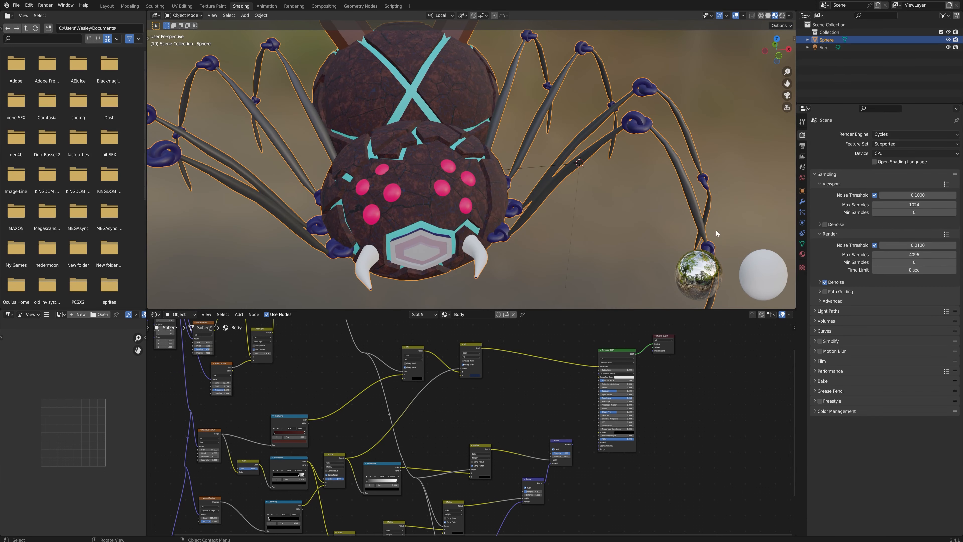
Step: Make Legs the active material of the spider
left_click(803, 254)
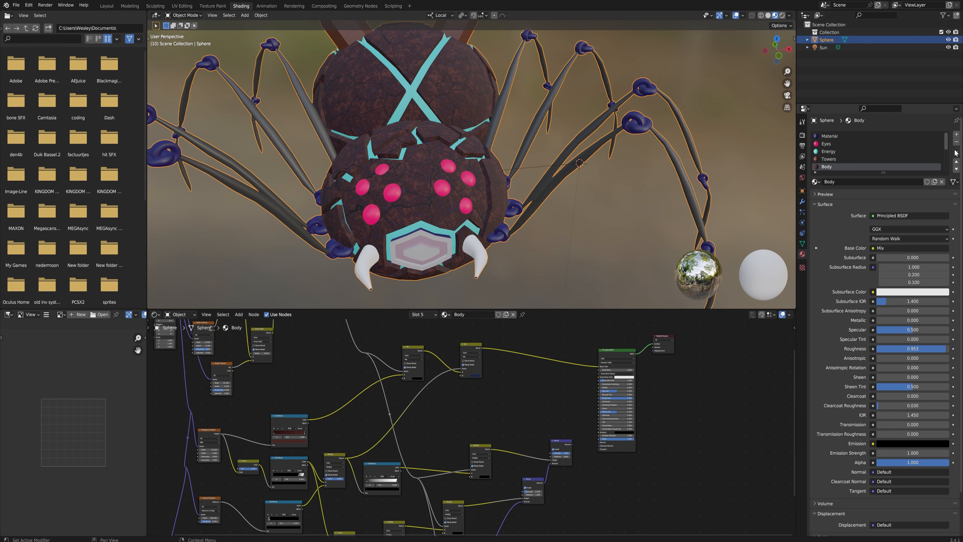
left_click_drag(947, 144, 926, 160)
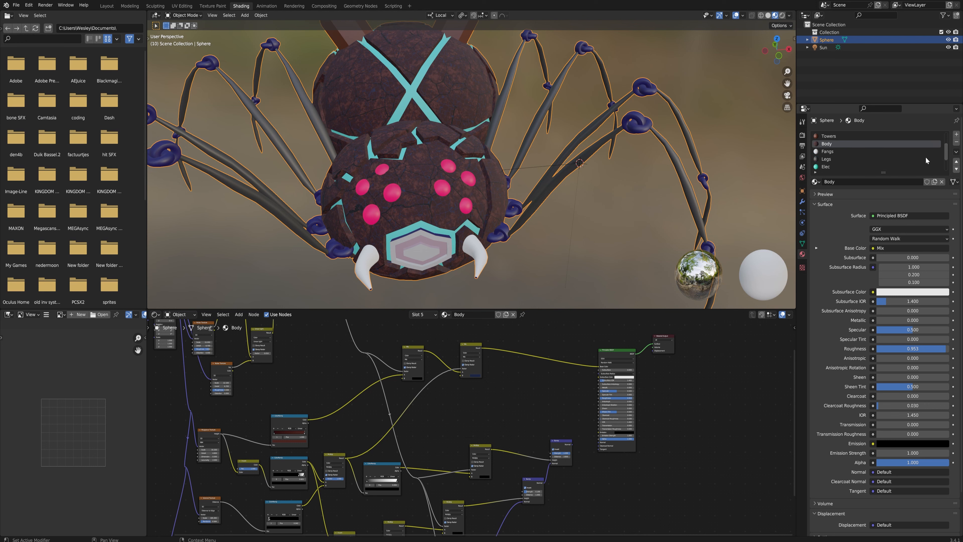
left_click(829, 162)
Step: Add a Wave Texture node to the Legs material and preview its color directly on the surface
middle_click_drag(421, 424, 392, 371, "ctrl")
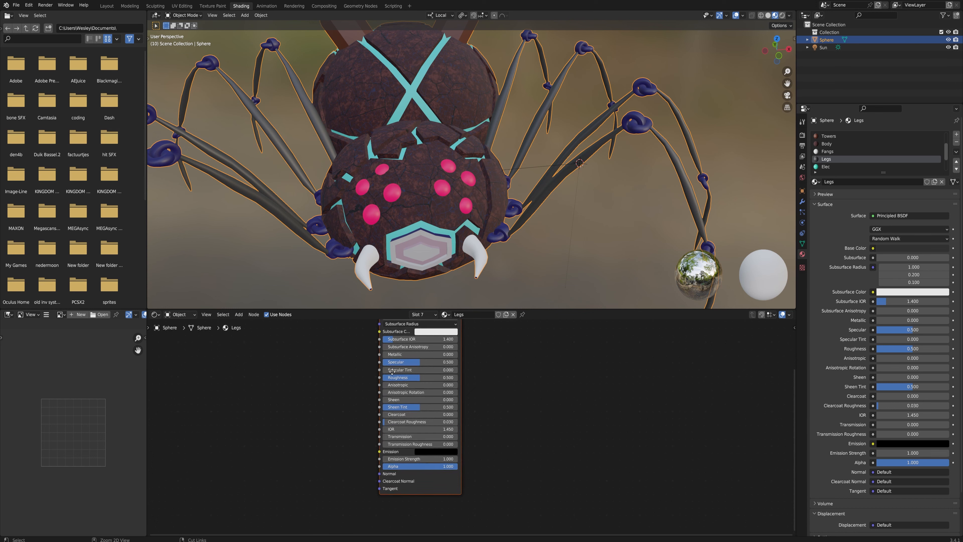
scroll(392, 371, "left", 5)
scroll(392, 371, "up", 2)
key("shift+a")
type("wave")
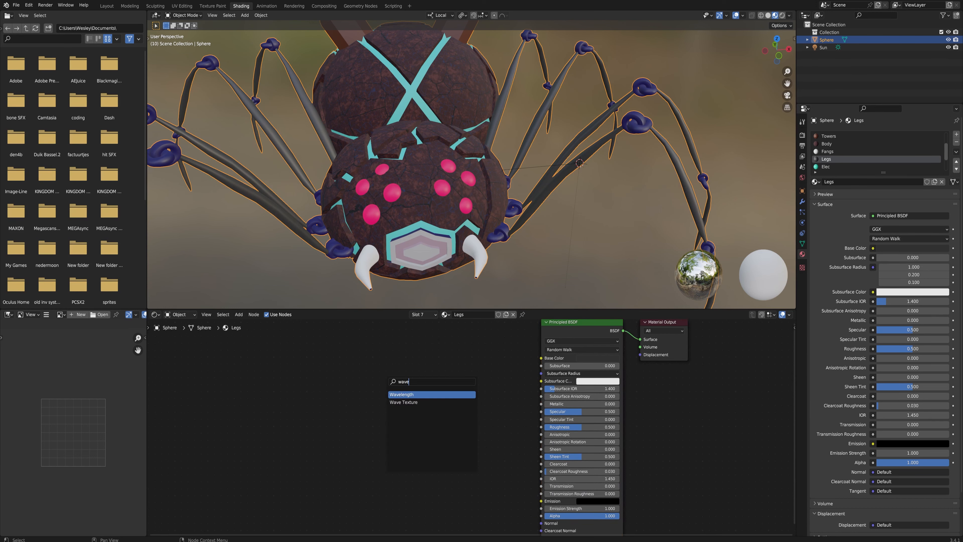
key("Down")
key("Return")
left_click(348, 369)
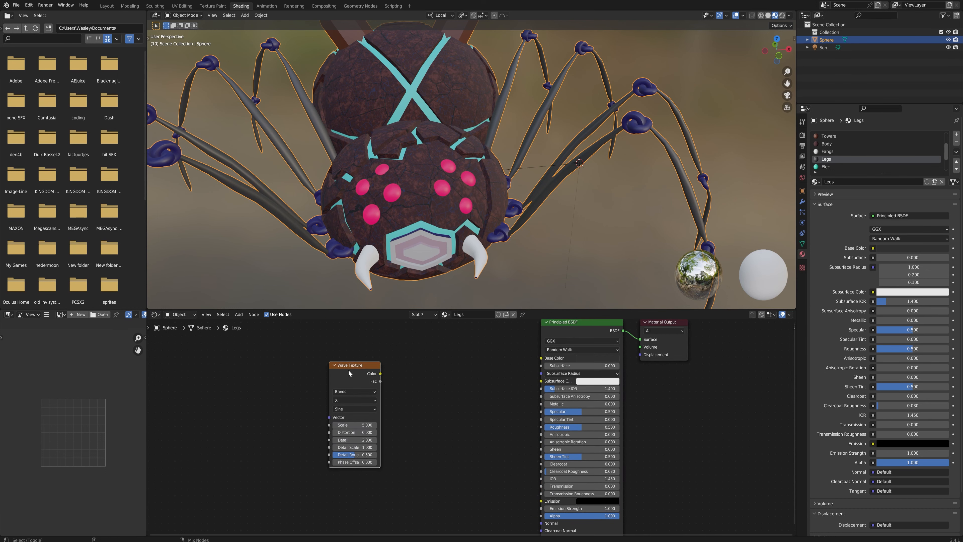
left_click(348, 370, "ctrl+shift")
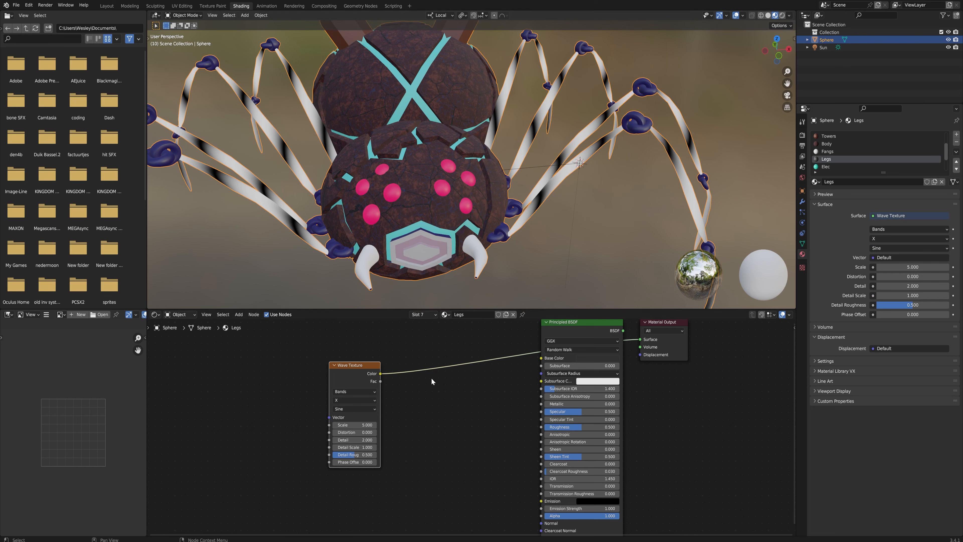
Step: Add Texture Coordinate and Mapping nodes that feed UV coordinates to the Wave Texture, and set its scale to 92.7
left_click_drag(352, 425, 421, 426)
key("ctrl+t")
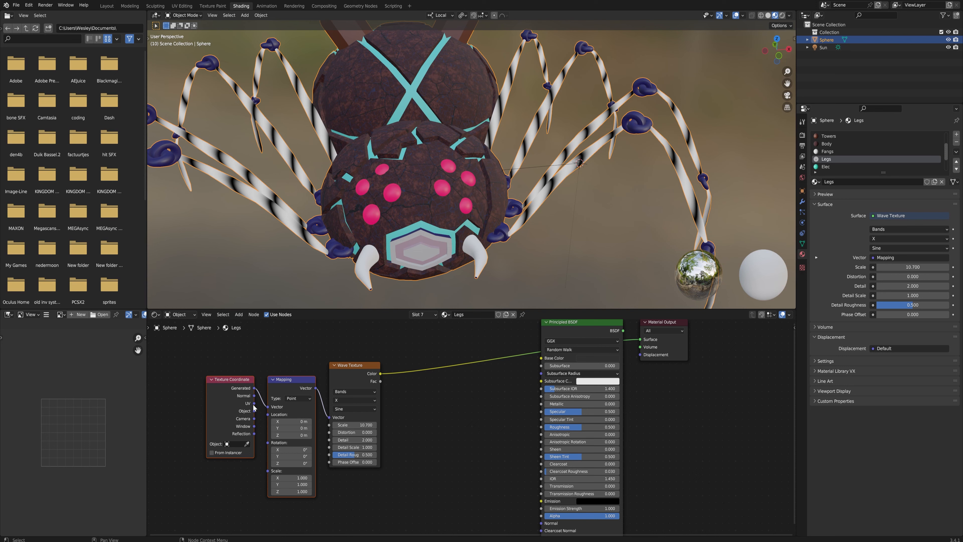
left_click_drag(353, 425, 432, 425)
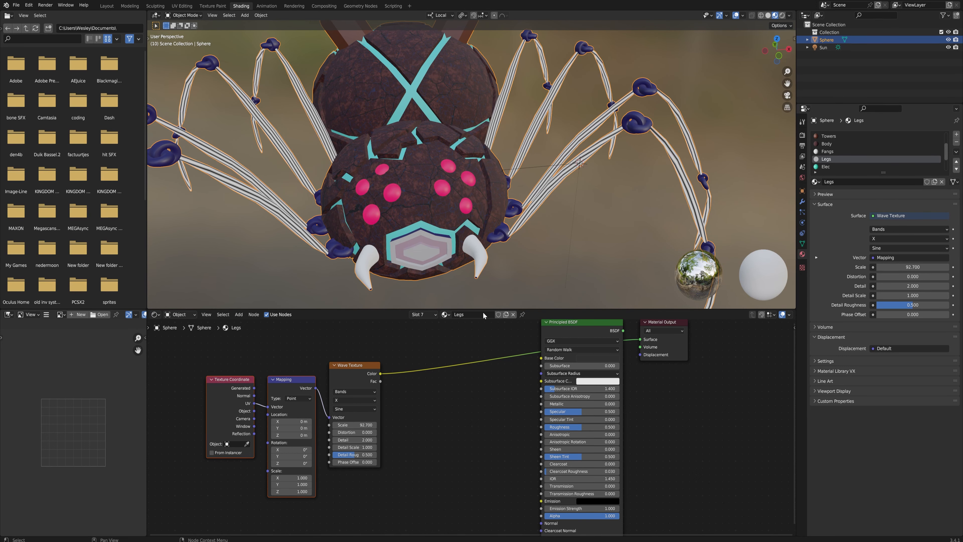
middle_click_drag(614, 215, 602, 195)
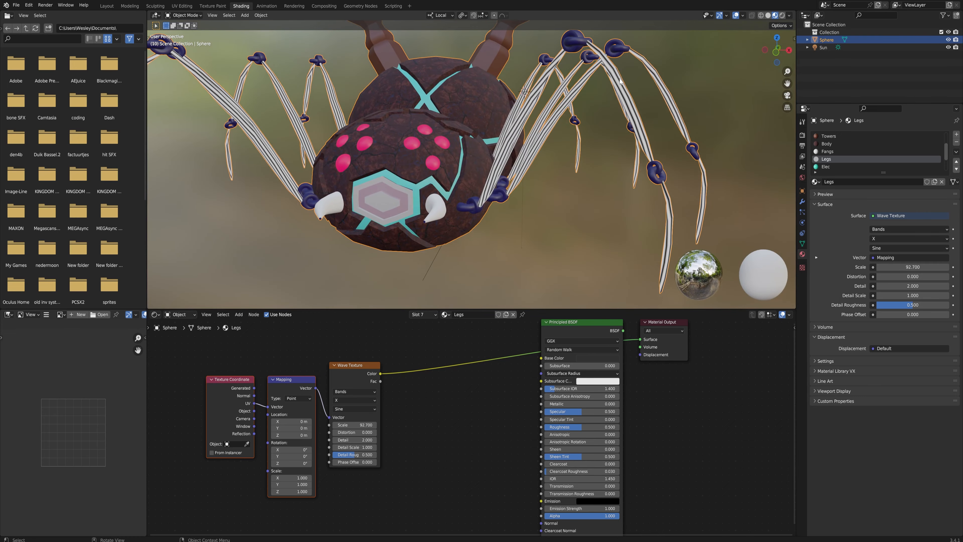
middle_click_drag(676, 211, 609, 240)
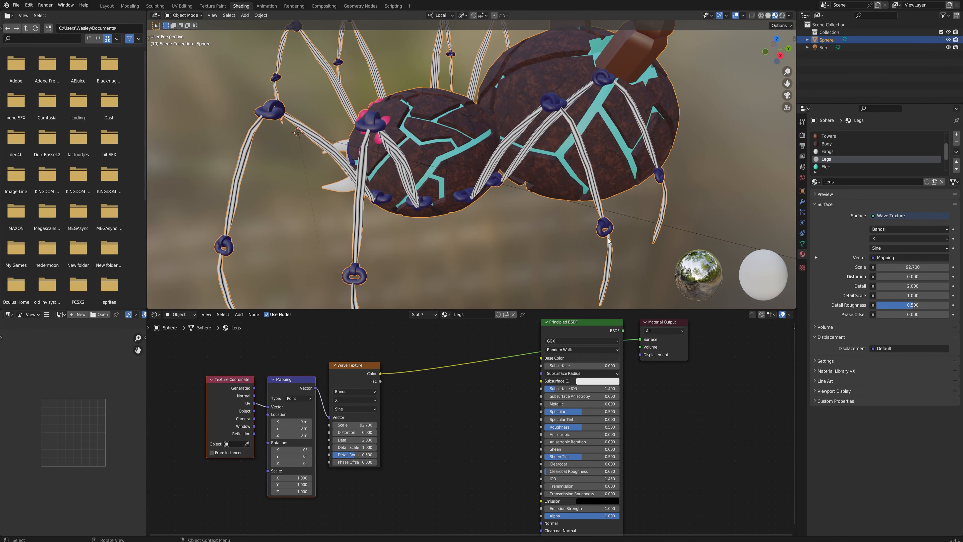
middle_click_drag(512, 183, 593, 169)
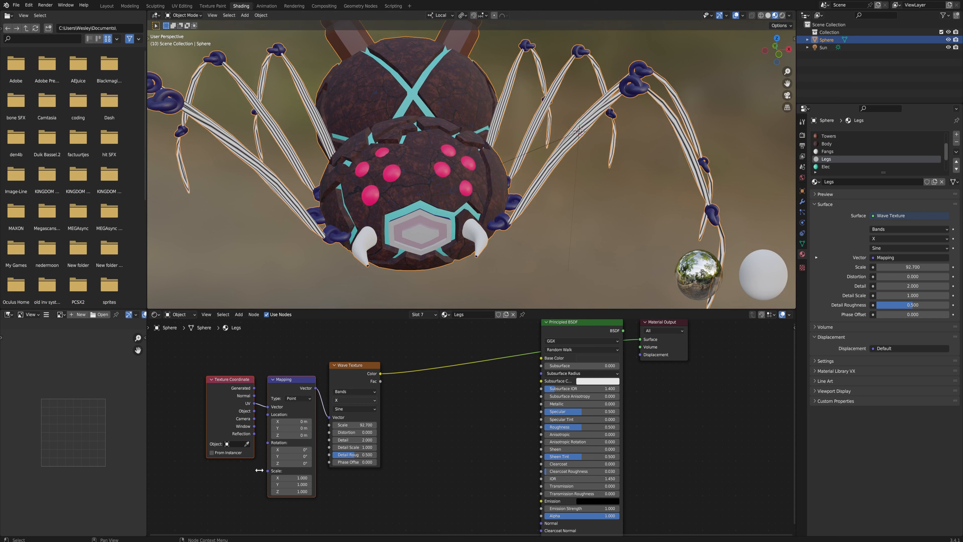
left_click_drag(288, 450, 294, 464)
key("ctrl+z")
key("ctrl+z")
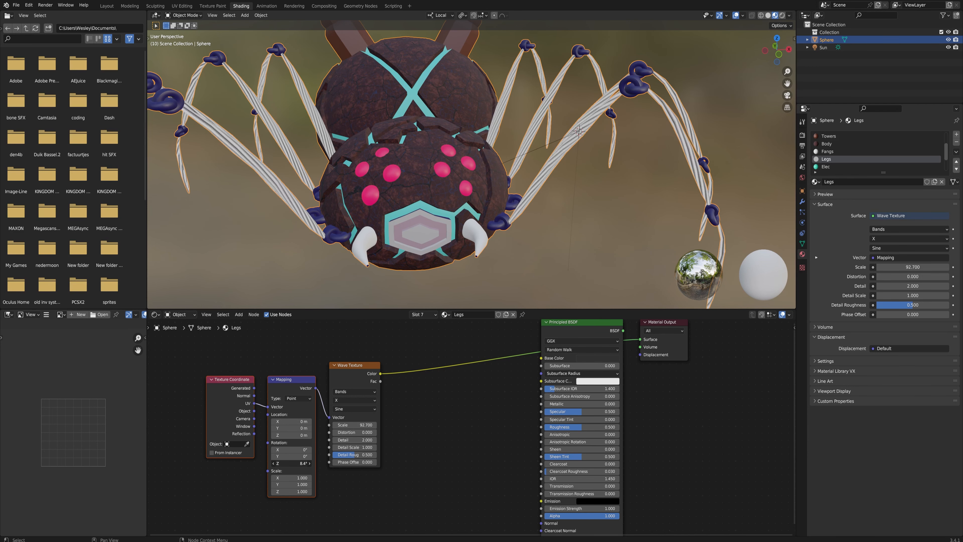
key("ctrl+z")
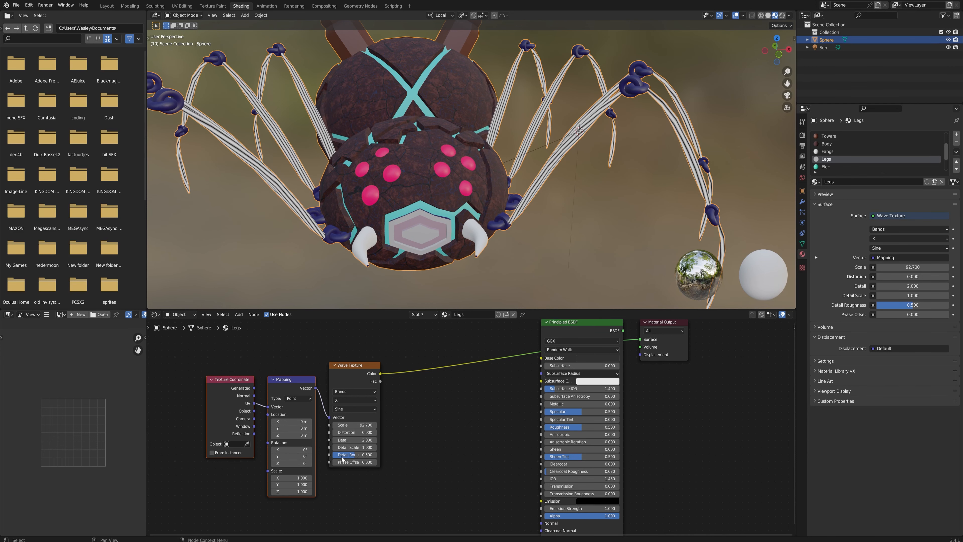
Step: Set the Wave Texture's distortion to 2.8, detail to 9.3, detail scale to 5.3, detail roughness to 0.689 and phase offset to 1.8
left_click_drag(356, 394, 372, 384)
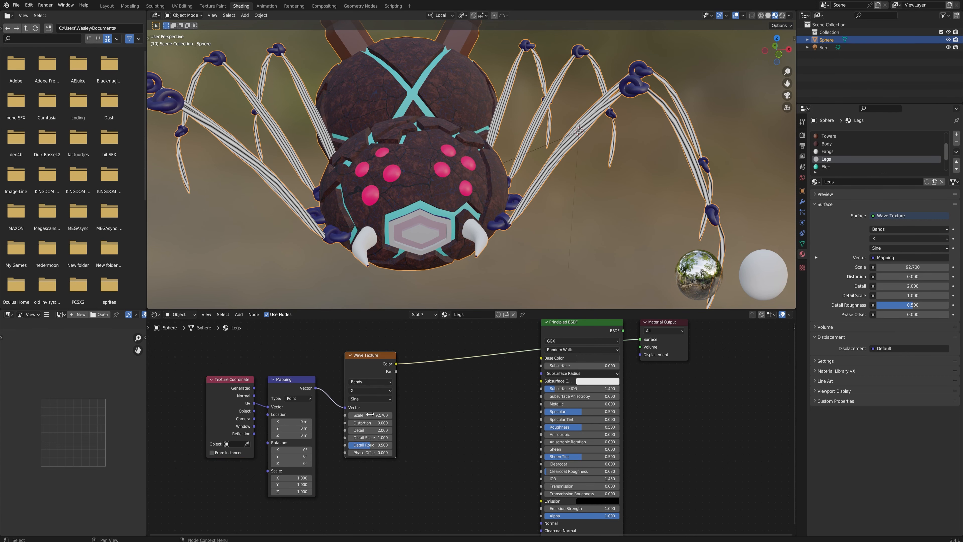
middle_click_drag(576, 165, 504, 179)
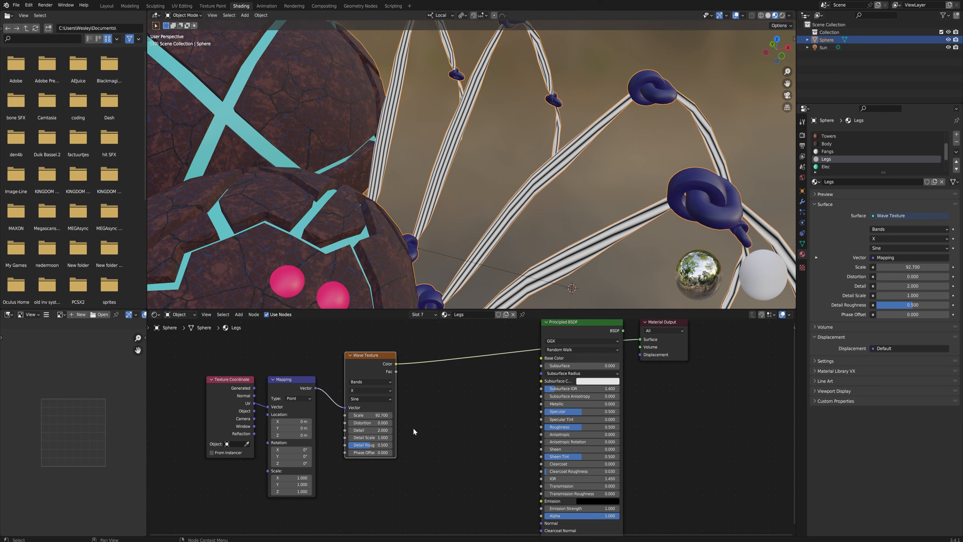
scroll(412, 427, "up", 1)
mouse_move(350, 422)
left_mouse_down()
mouse_move(398, 422)
mouse_move(353, 422)
left_mouse_up()
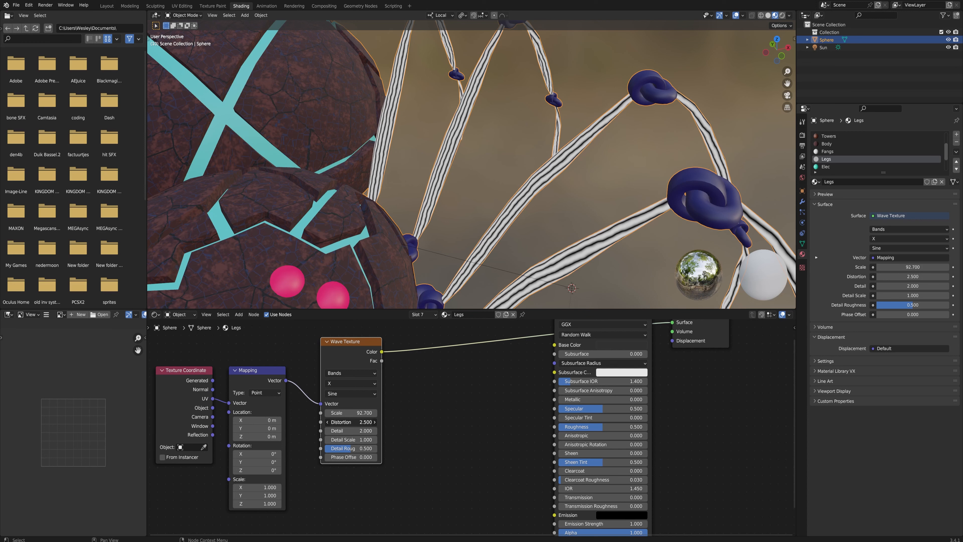
mouse_move(352, 421)
left_mouse_down()
mouse_move(402, 431)
mouse_move(366, 431)
left_mouse_up()
middle_click_drag(533, 263, 508, 213)
left_click_drag(350, 448, 370, 448)
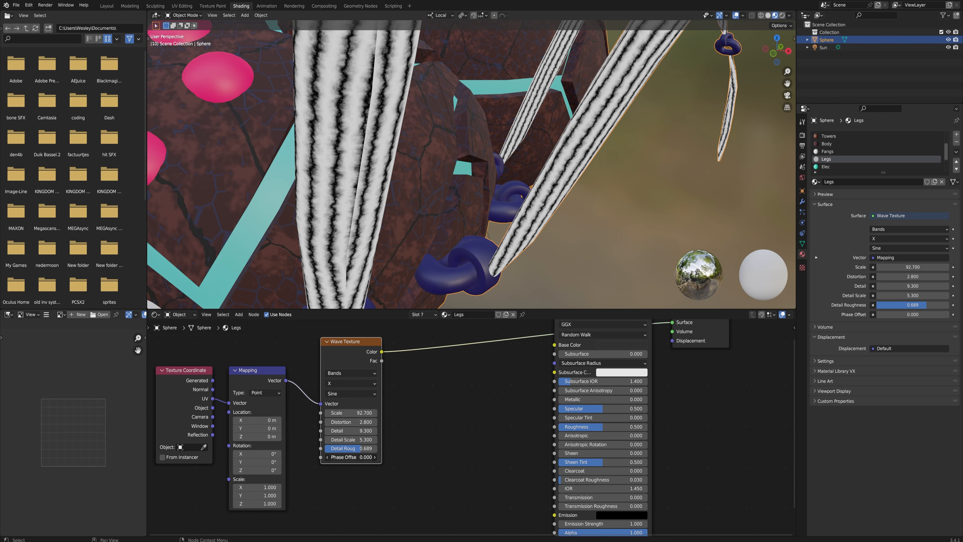
mouse_move(350, 457)
left_mouse_down()
mouse_move(362, 457)
mouse_move(351, 457)
left_mouse_up()
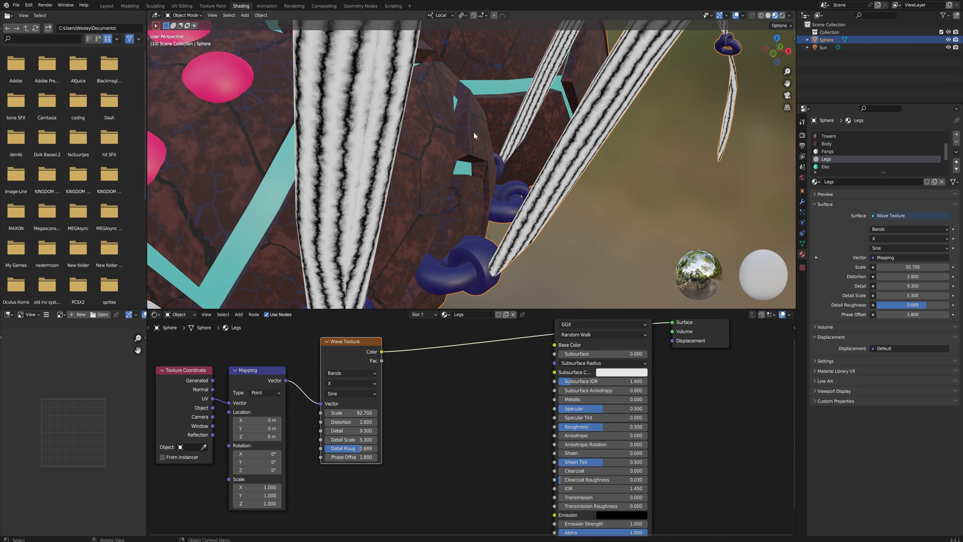
middle_click_drag(474, 132, 491, 189, "ctrl")
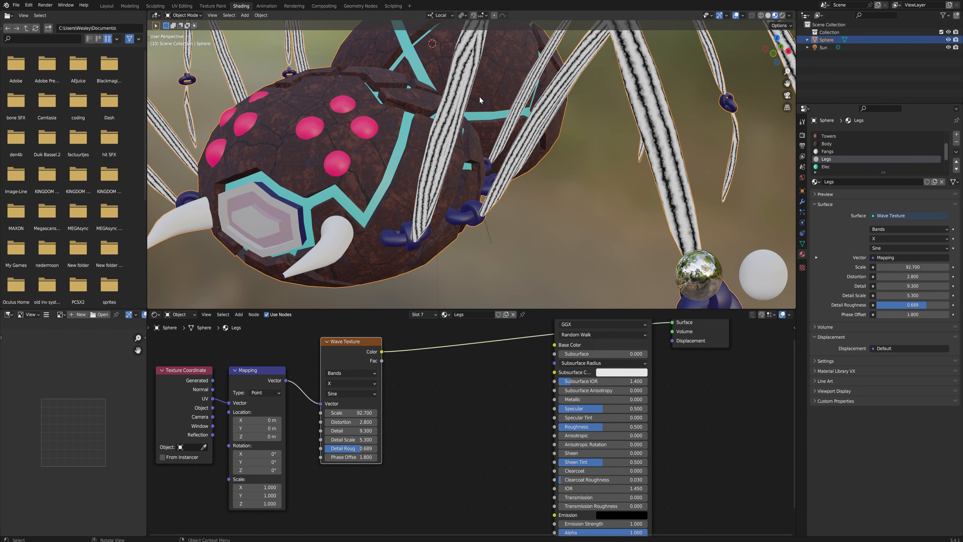
Step: Try the Y band direction on the Wave Texture and check the stripes on the spider's legs
left_click(362, 383)
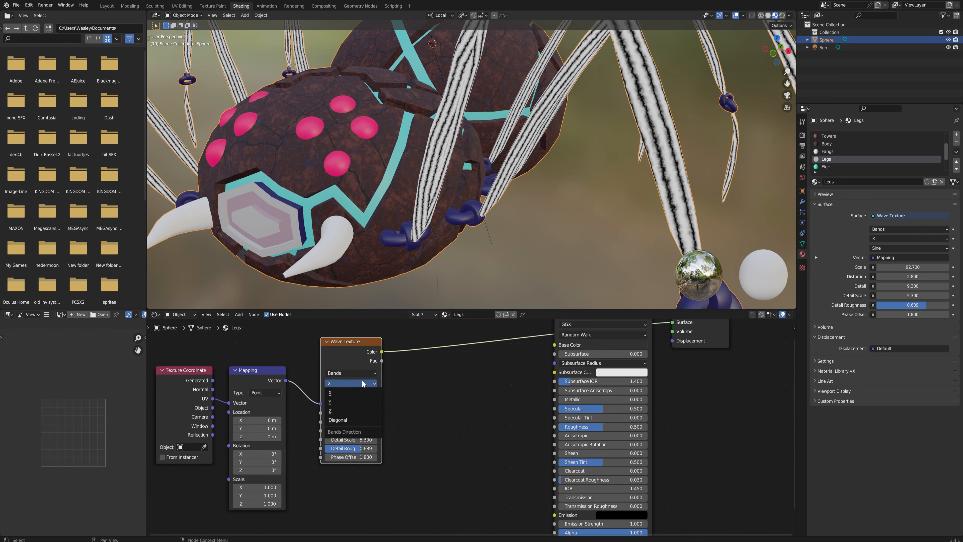
left_click(354, 401)
middle_click_drag(456, 173, 474, 189)
scroll(458, 259, "down", 6)
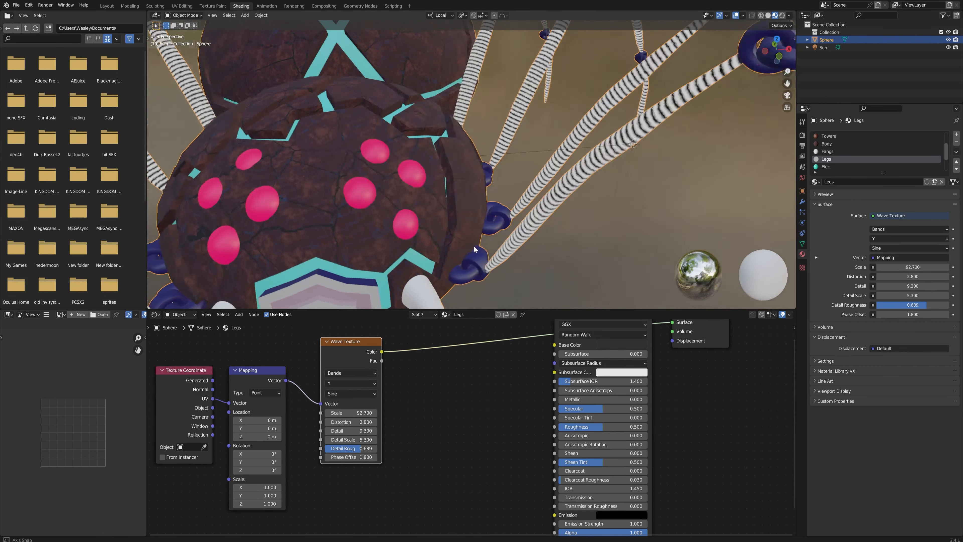
middle_click_drag(553, 256, 552, 252, "ctrl")
middle_click_drag(552, 252, 512, 237)
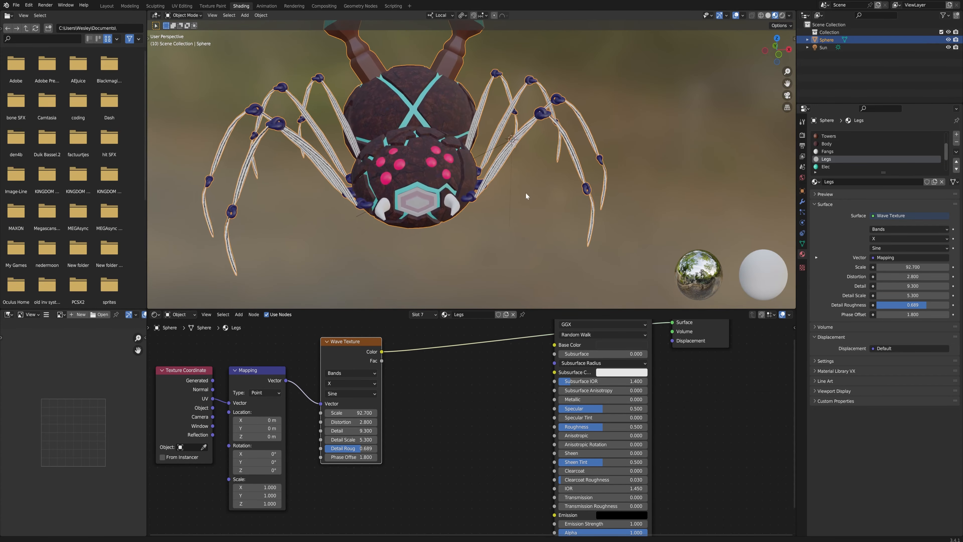
Step: Add a ColorRamp node fed by the Wave Texture's color output, between it and the surface output
middle_click_drag(525, 192, 468, 168, "ctrl")
scroll(499, 191, "up", 2)
key("shift+a")
type("color ramp")
key("Return")
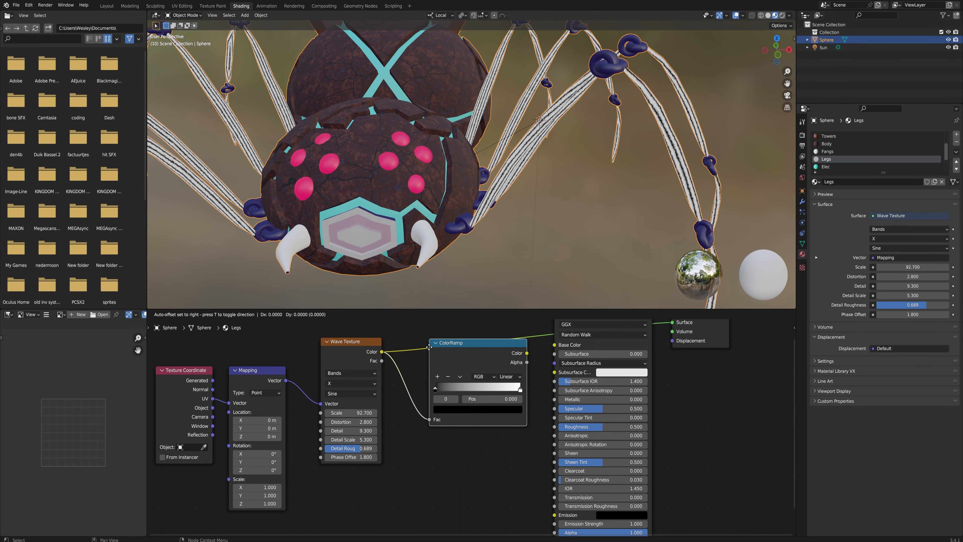
left_click(416, 337)
Step: Change the ColorRamp's black stop to a very dark blue with hue 0.641, saturation 0.353 and value 0.021
left_click(422, 379)
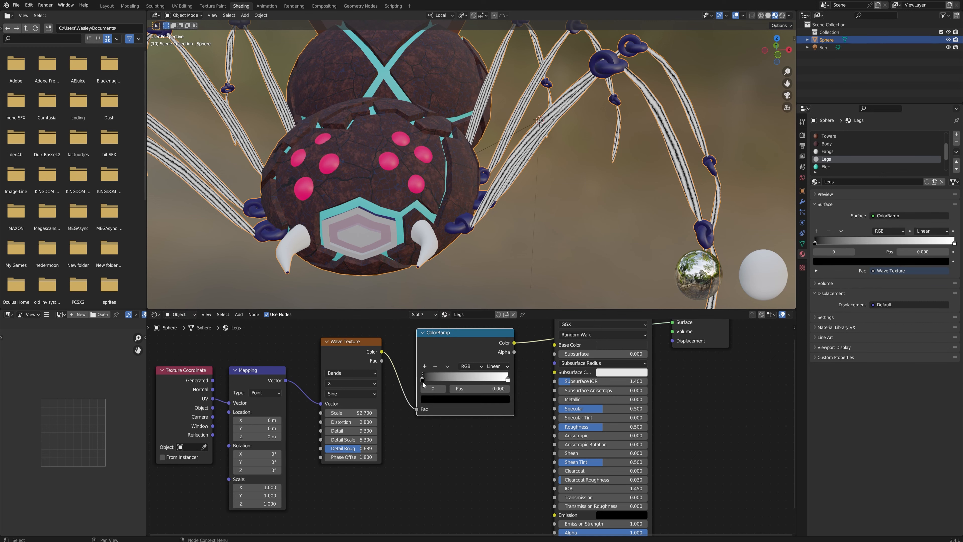
left_click(436, 398)
left_click_drag(488, 317, 489, 327)
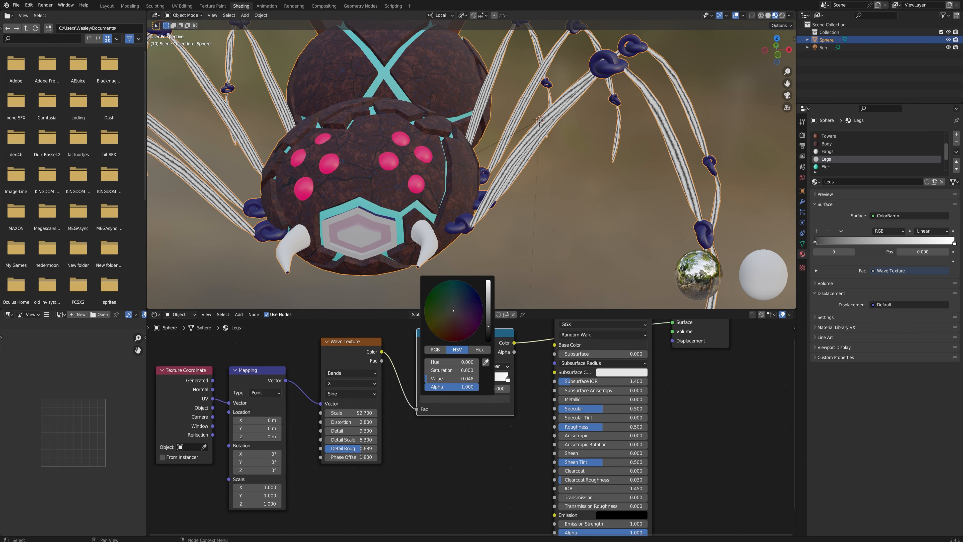
left_click_drag(488, 328, 459, 306)
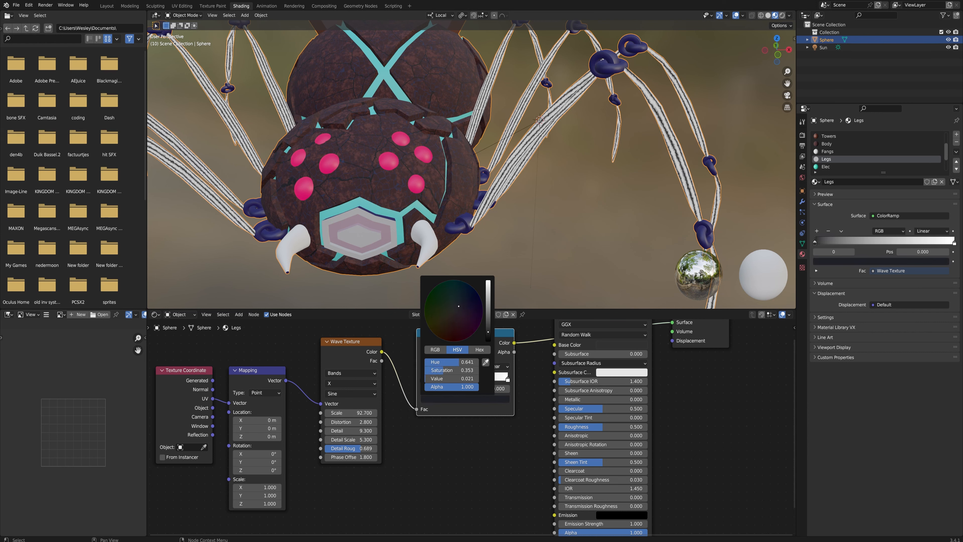
Step: Change the ColorRamp's white stop to a dark purple and move the dark blue stop to position 0.429
left_click(508, 379)
left_click(493, 399)
left_click_drag(488, 283, 488, 323)
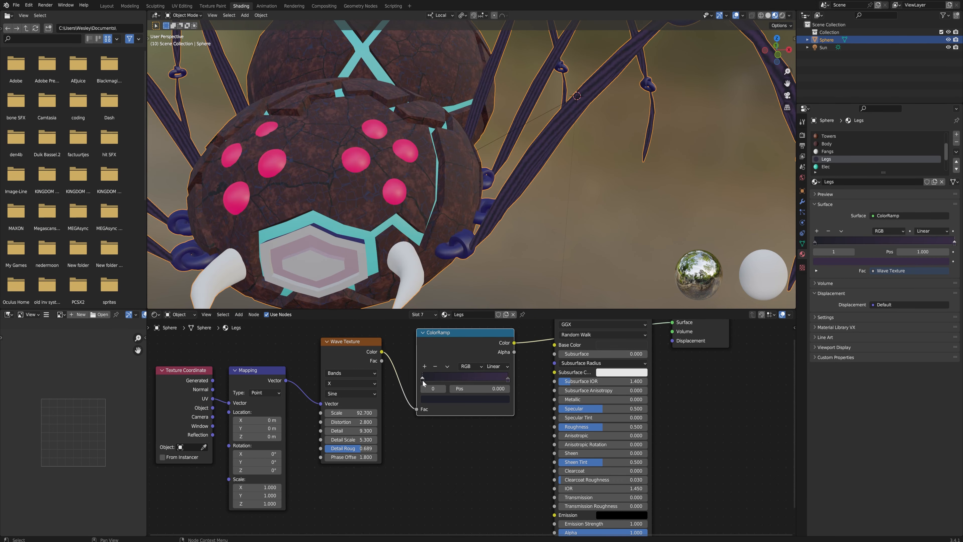
left_click_drag(423, 381, 459, 378)
Step: Try the Y band direction again with the ColorRamp colors on the legs, and undo it
middle_click_drag(555, 185, 529, 215)
left_click(351, 384)
left_click(352, 400)
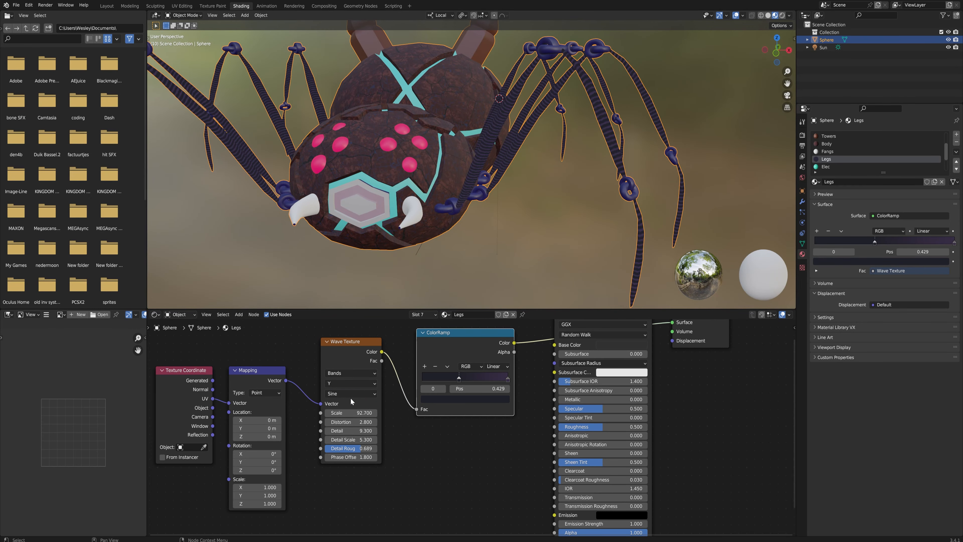
scroll(521, 249, "up", 5)
middle_click_drag(562, 236, 529, 225)
key("ctrl+z")
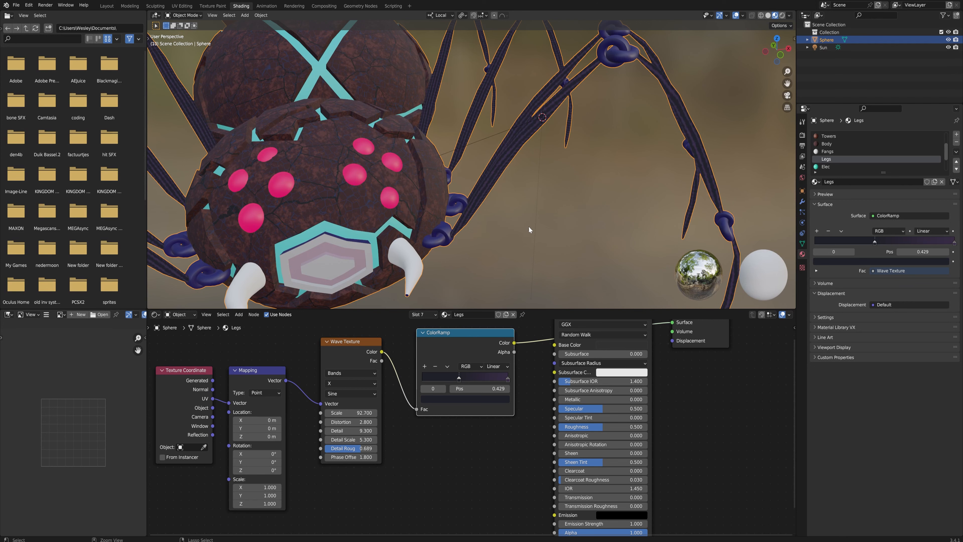
Step: Duplicate the Wave Texture below the original, feed it from the Mapping node's vector output, and preview it on the legs
middle_click_drag(550, 139, 550, 149)
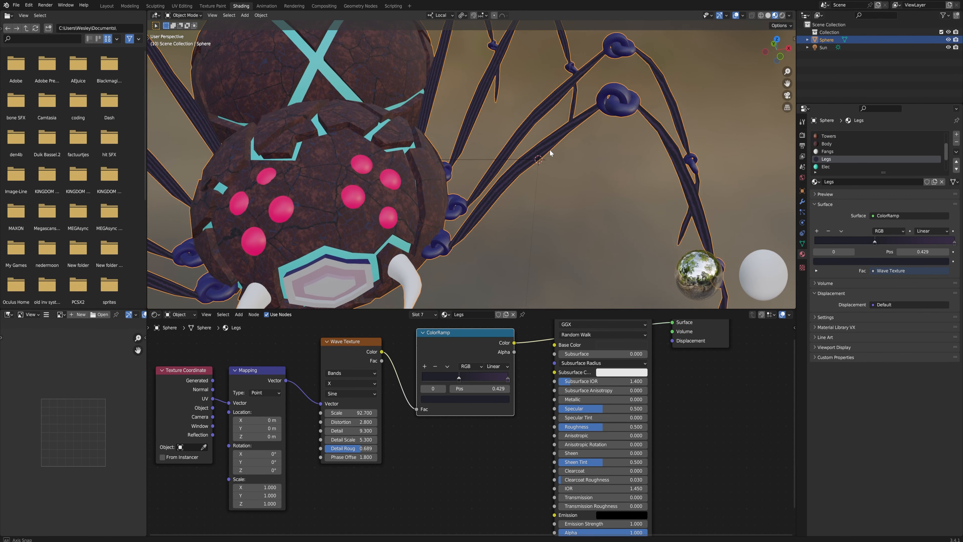
scroll(533, 209, "up", 3)
middle_click_drag(536, 184, 538, 163)
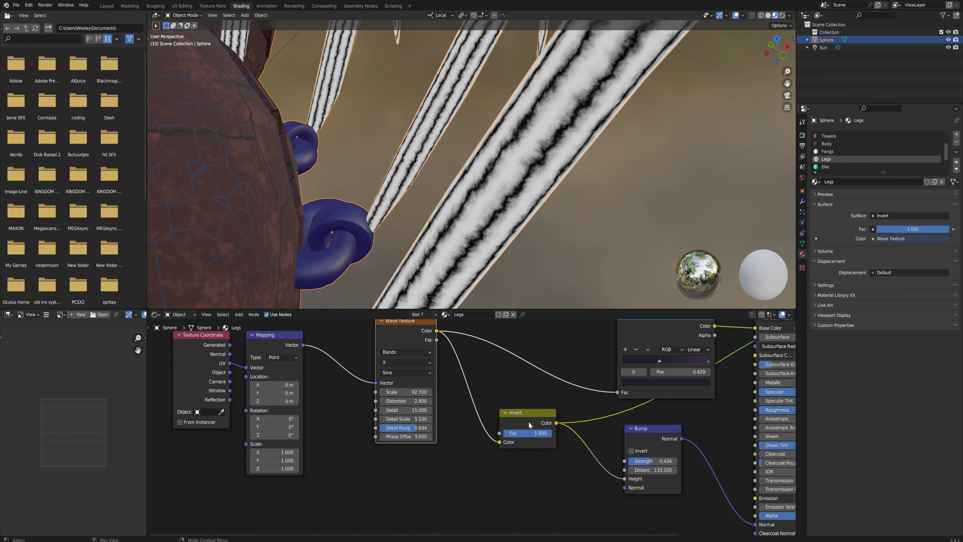
left_click_drag(529, 422, 510, 397)
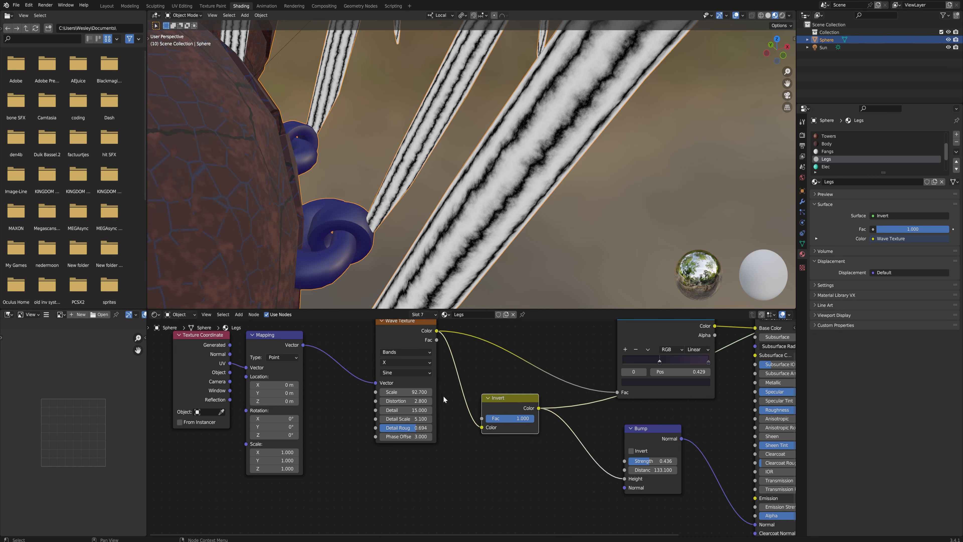
left_click(413, 327)
key("shift+d")
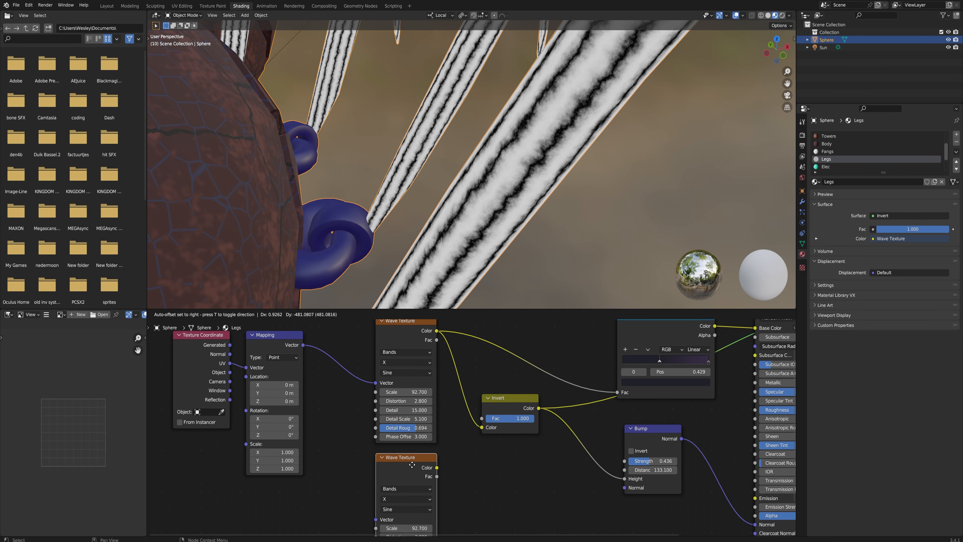
left_click(416, 465)
left_click_drag(303, 344, 378, 517)
left_click(413, 458, "ctrl+shift")
Step: Set the duplicate Wave Texture's distortion to 0
middle_click_drag(451, 467, 477, 431)
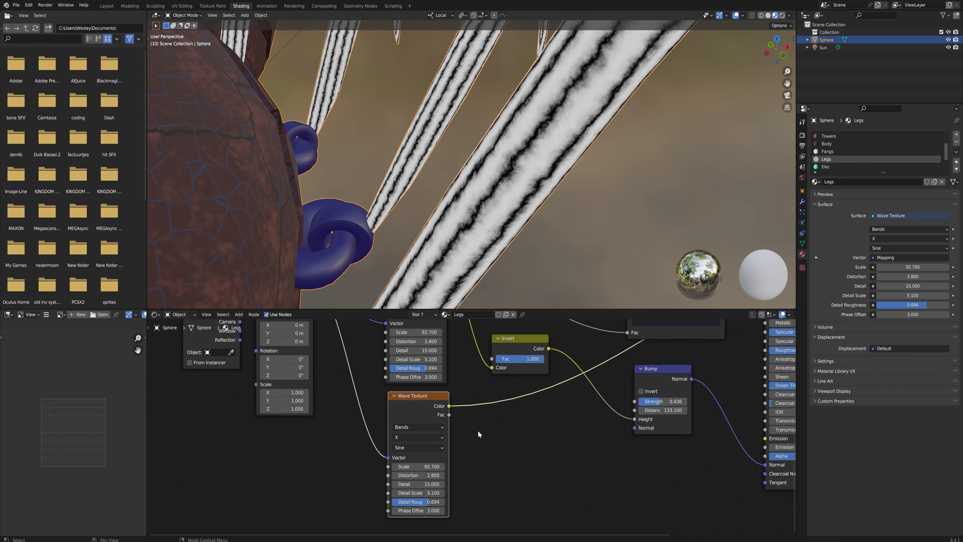
left_click(421, 475)
type("0")
key("Return")
left_click(419, 487)
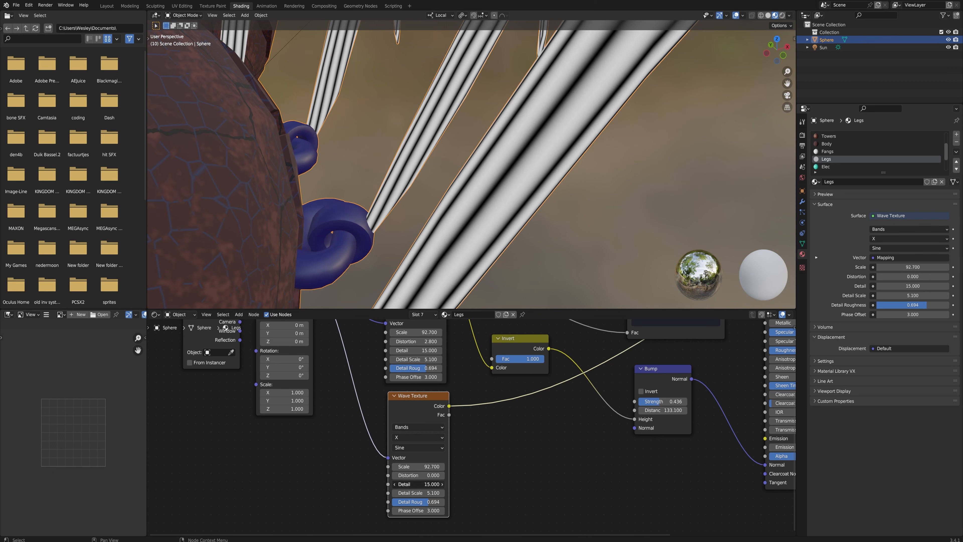
key("Escape")
key("ctrl+z")
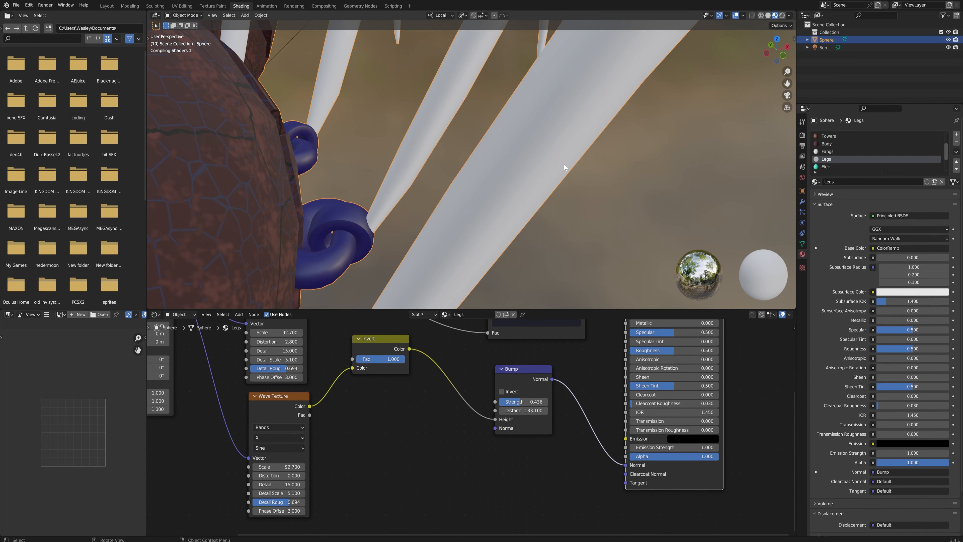
Step: Move the Invert node closer to the Bump node and add an RGB Curves node to the duplicate Wave Texture's Fac output
middle_click_drag(562, 171, 559, 170)
middle_click_drag(495, 179, 528, 194)
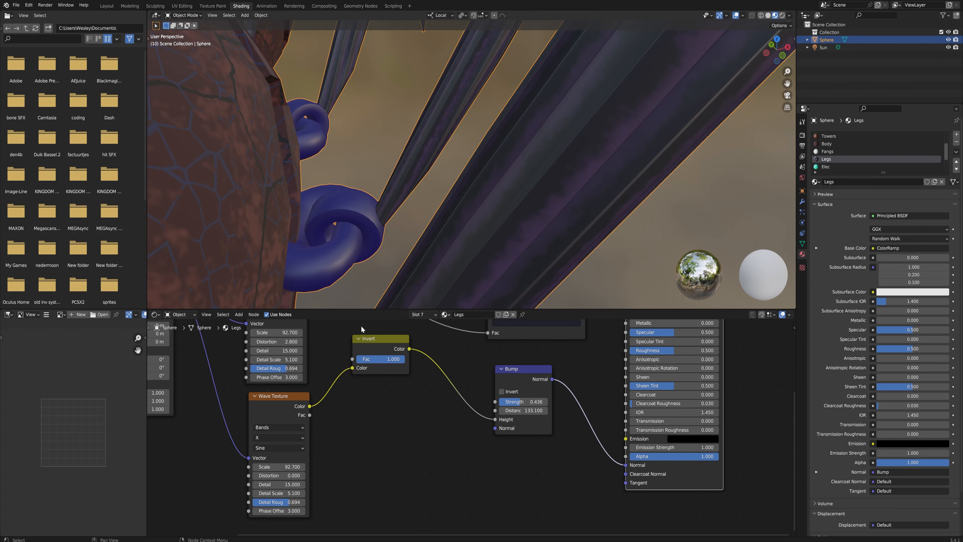
left_click_drag(377, 344, 435, 354)
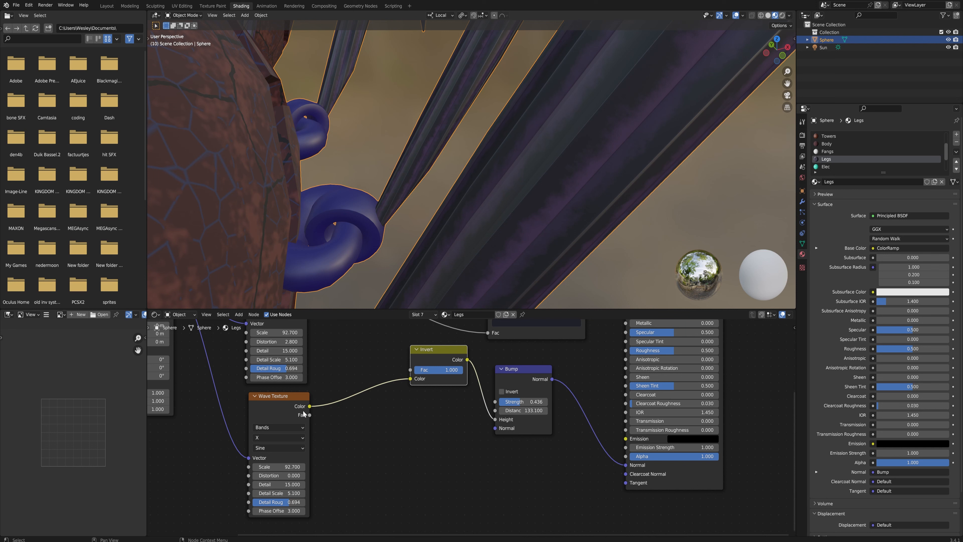
left_click_drag(309, 415, 341, 398)
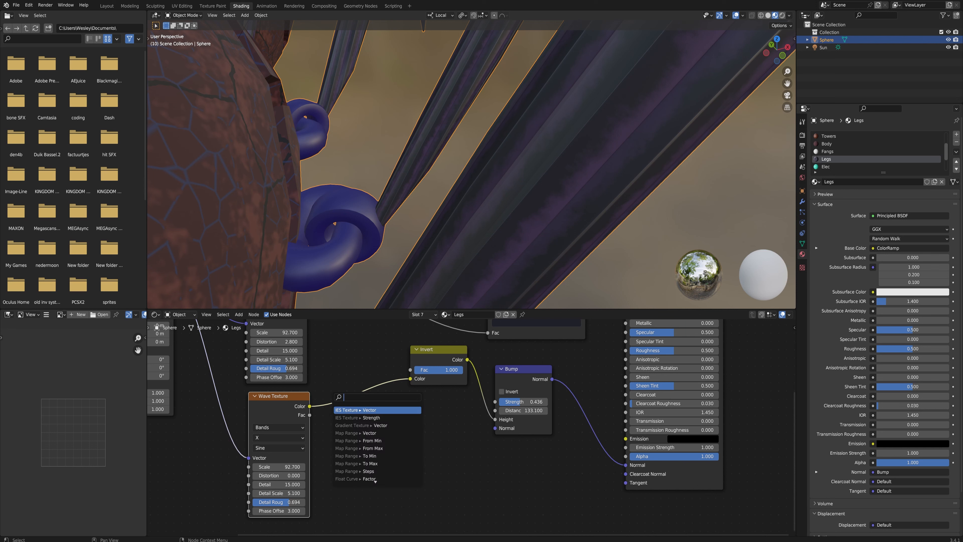
type("curve")
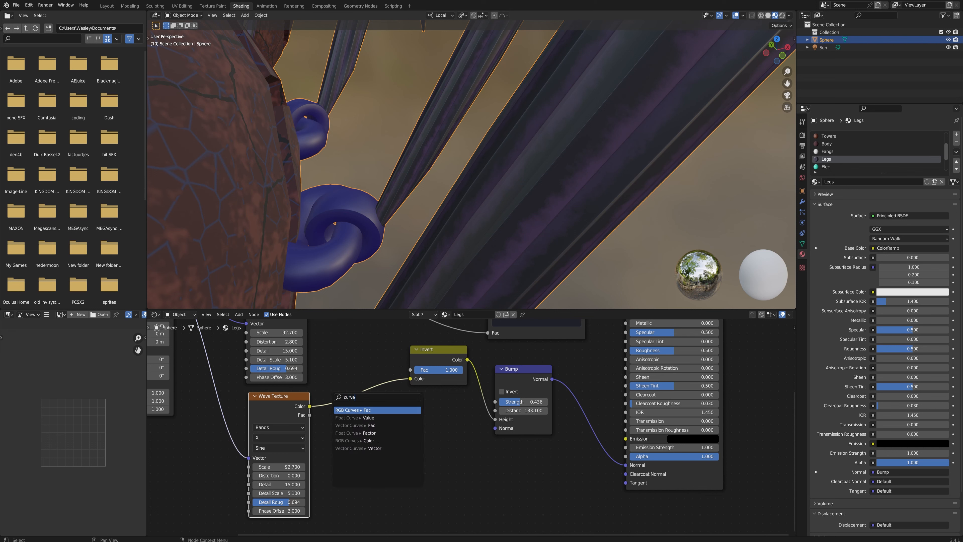
key("Return")
left_click_drag(384, 443, 379, 441)
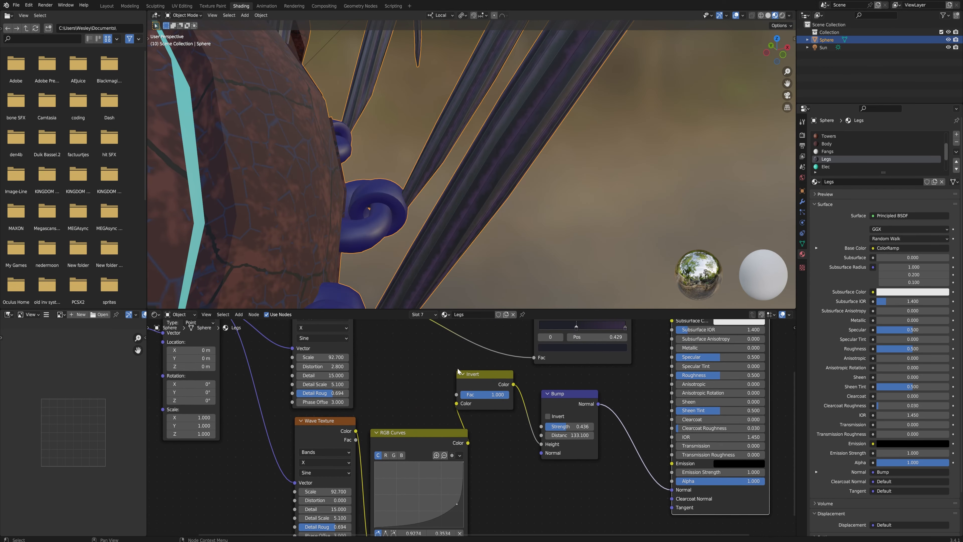
Step: Delete the Invert node, connect the RGB Curves color to the Bump height, and enable the Bump node's Invert option
left_click_drag(445, 358, 482, 394)
key("x")
left_click_drag(468, 442, 541, 443)
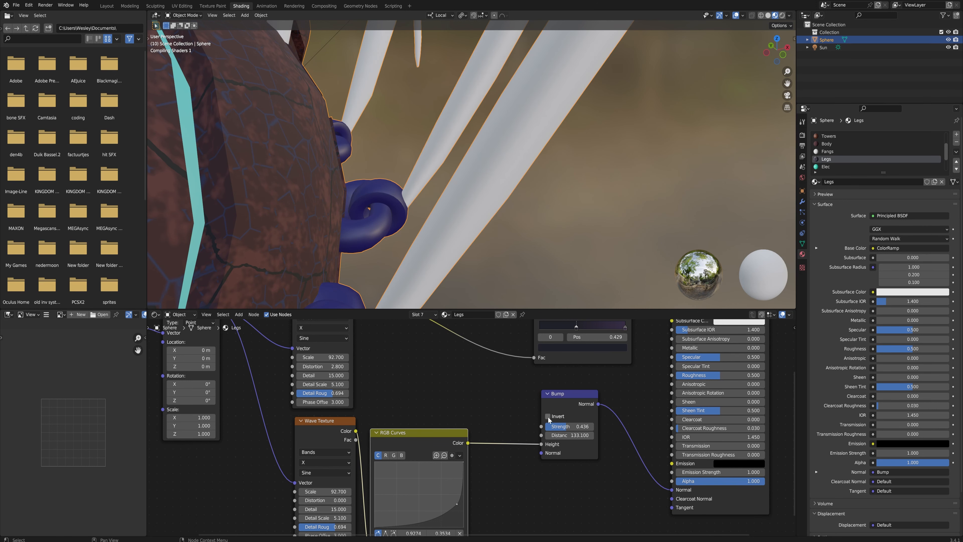
left_click(549, 417)
Step: Delete the Bump node, the RGB Curves node and the duplicate Wave Texture from the Legs material
left_click_drag(563, 394, 542, 396)
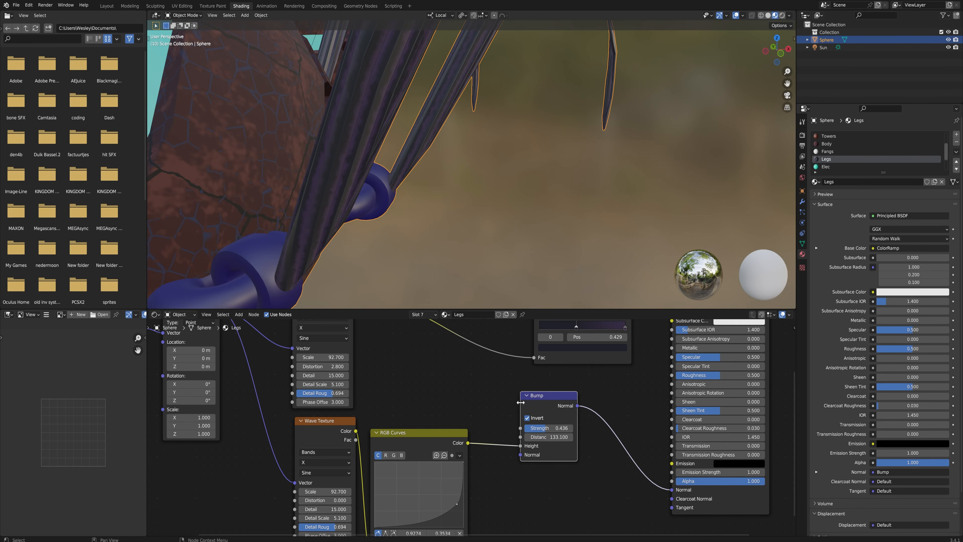
left_click_drag(558, 506, 507, 430)
key("x")
left_click_drag(528, 504, 303, 436)
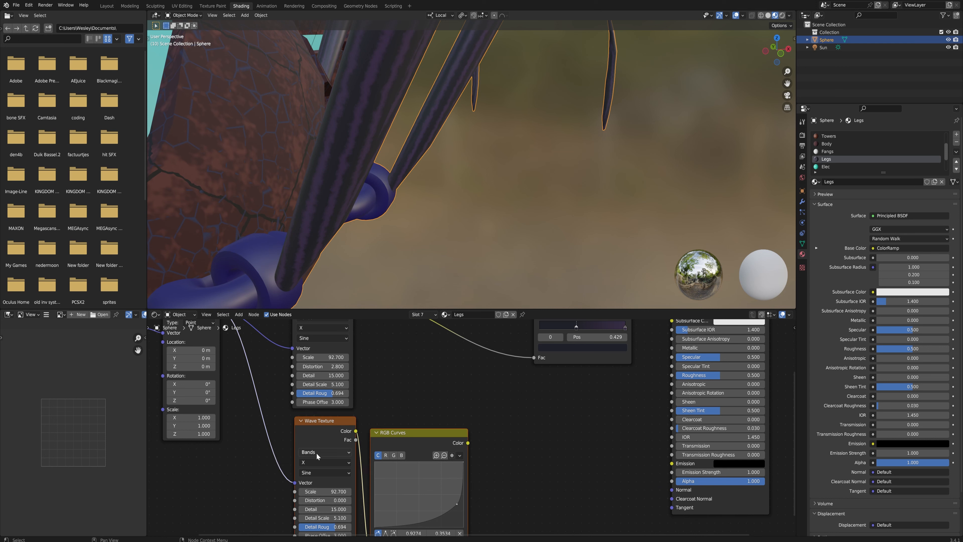
key("x")
middle_click_drag(359, 428, 407, 434)
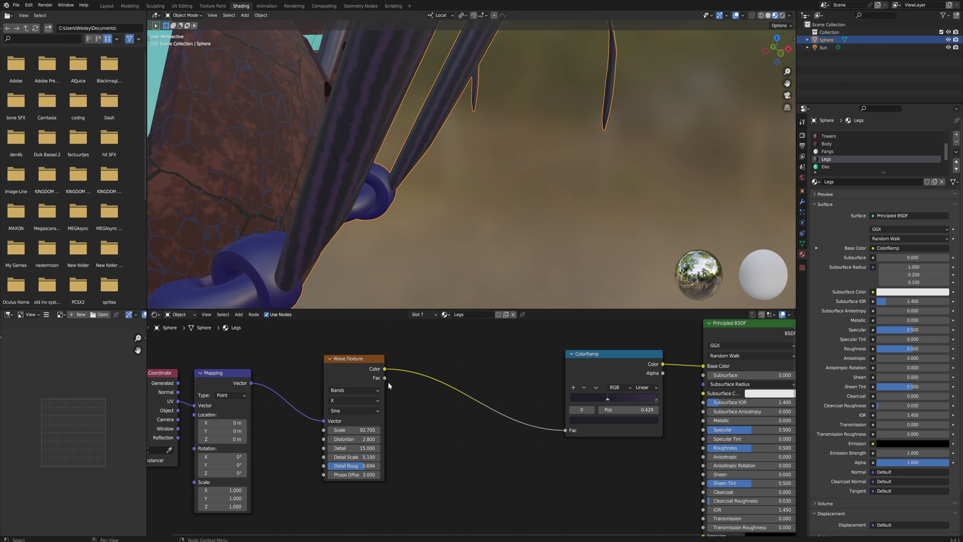
Step: Add a Noise Texture driven by the Mapping node's vector output below the Wave Texture and raise its scale to 1000
left_click_drag(362, 363, 343, 360)
scroll(442, 469, "down", 2)
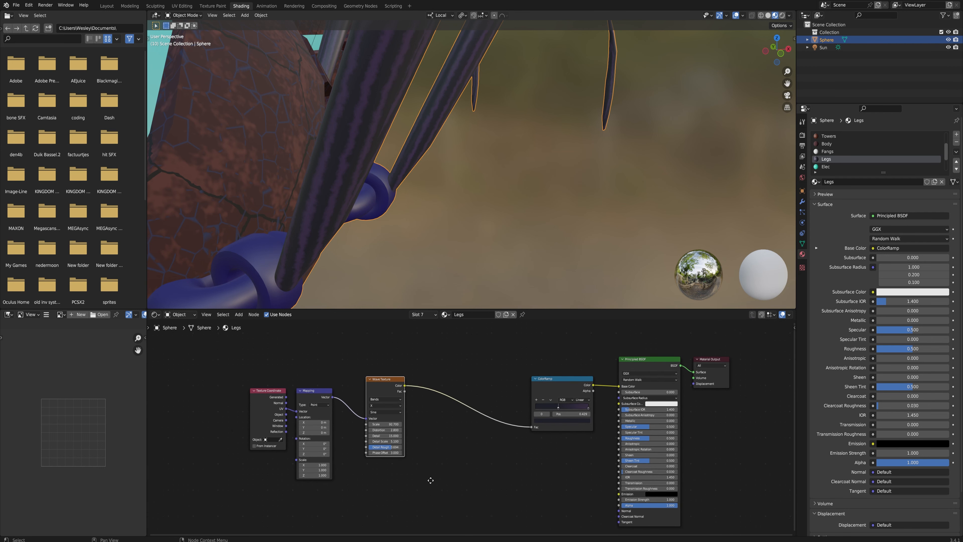
middle_click_drag(347, 443, 371, 409)
left_click_drag(356, 362, 390, 451)
type("se")
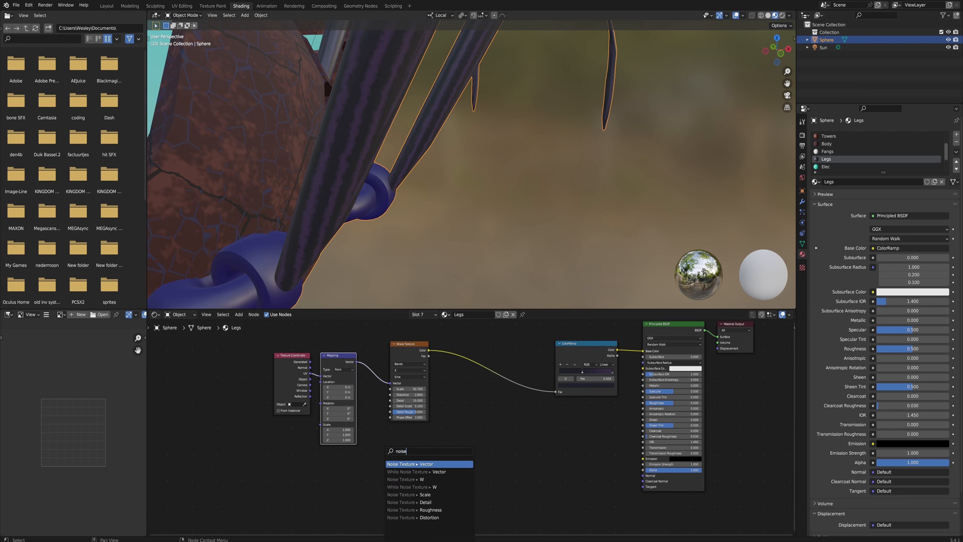
key("Return")
left_click_drag(386, 505, 481, 506)
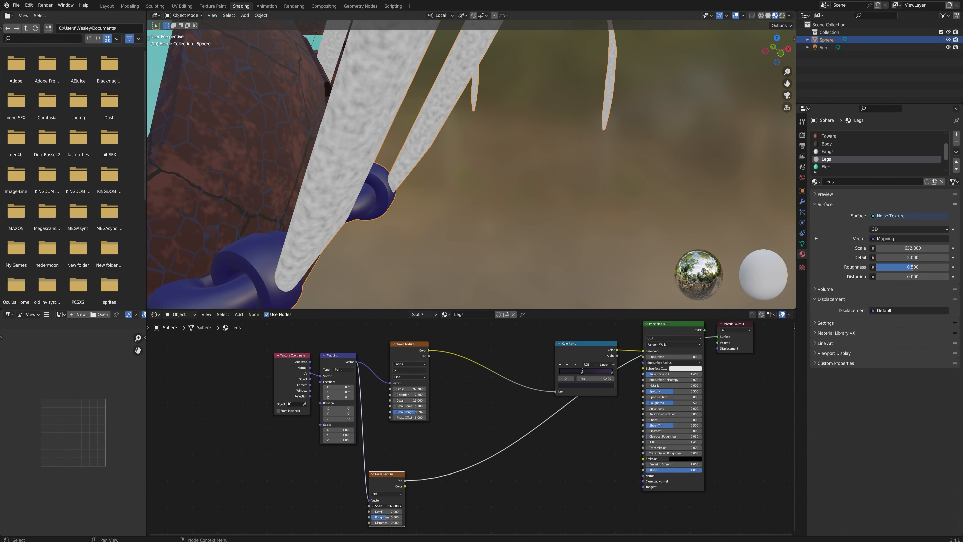
Step: Combine the Wave and Noise Textures in a color mix node set to Multiply with factor 1, and preview the ColorRamp
left_click_drag(429, 350, 492, 394)
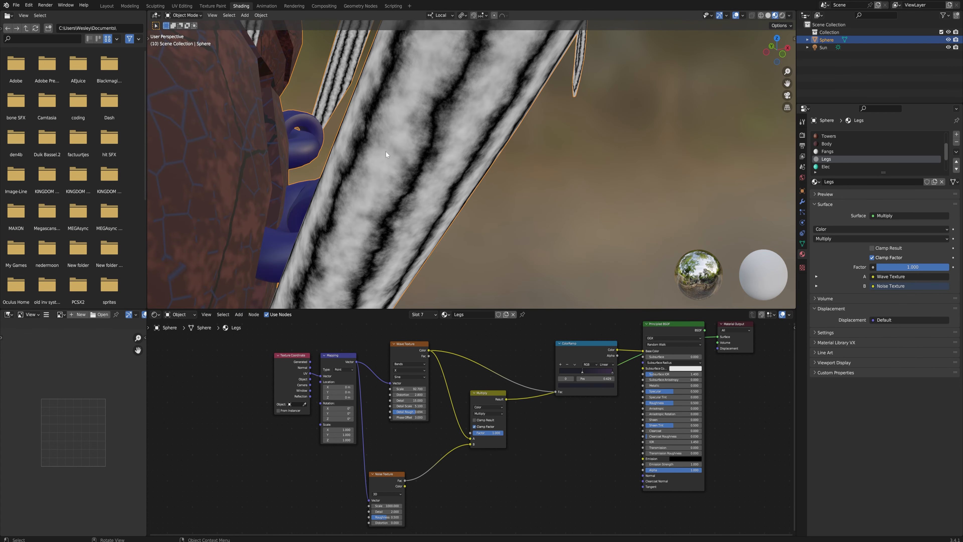
left_click(577, 344, "ctrl+shift")
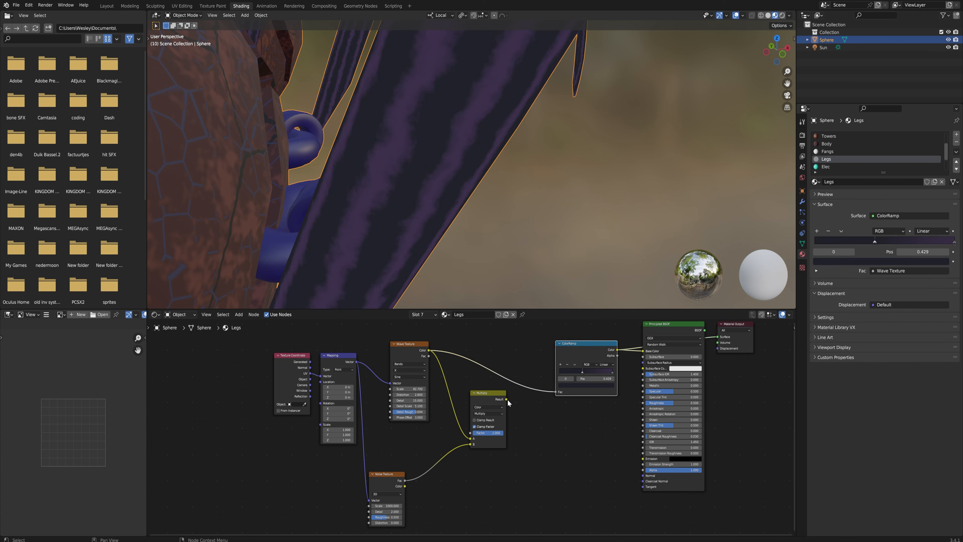
Step: Add a Bump node between the Multiply result and the Principled BSDF's Normal input, and preview the full Principled shader
left_click_drag(507, 399, 535, 432)
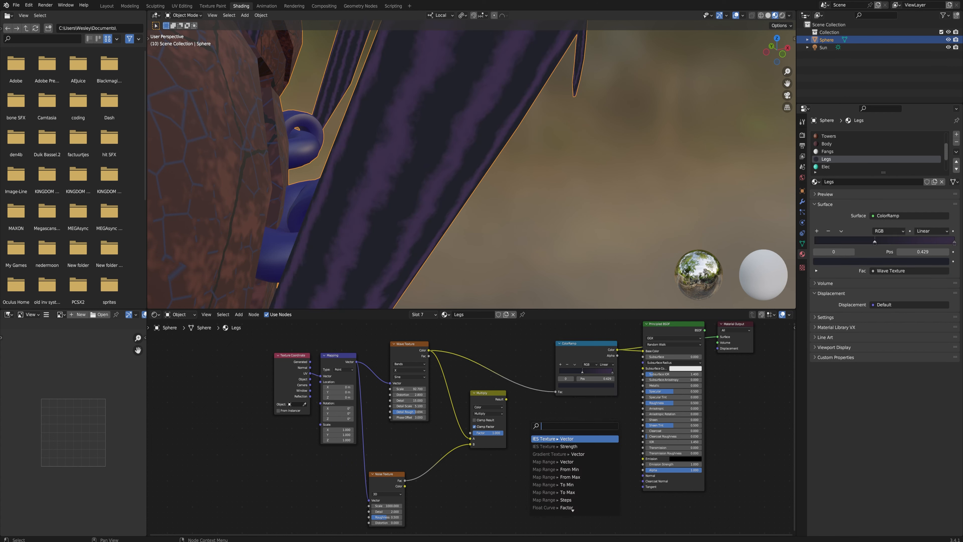
type("bump")
key("Return")
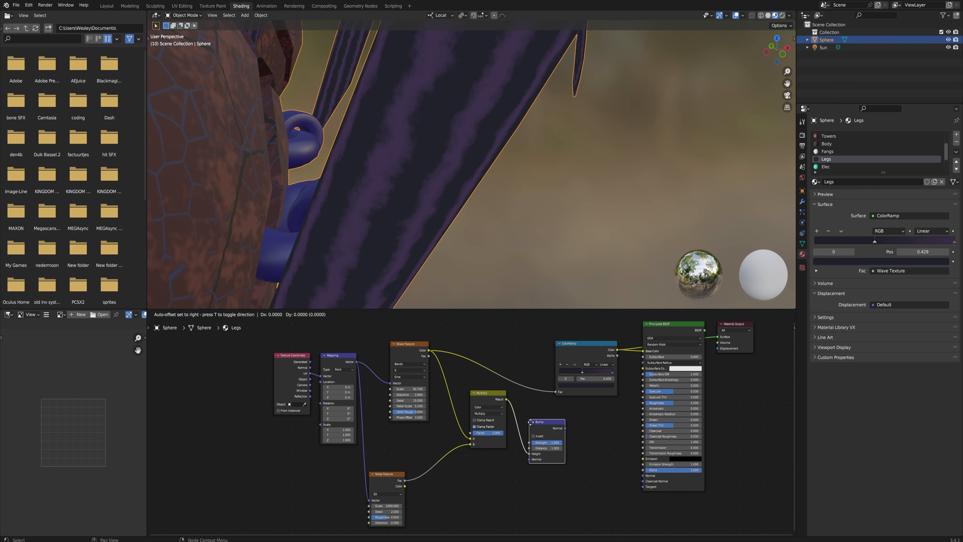
left_click(531, 422)
left_click_drag(565, 428, 643, 476)
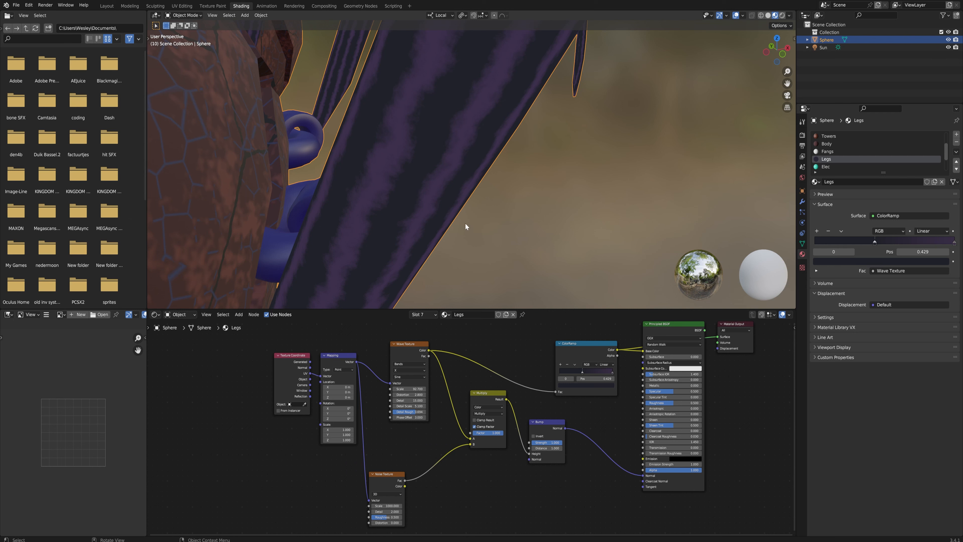
left_click(689, 485, "ctrl+shift")
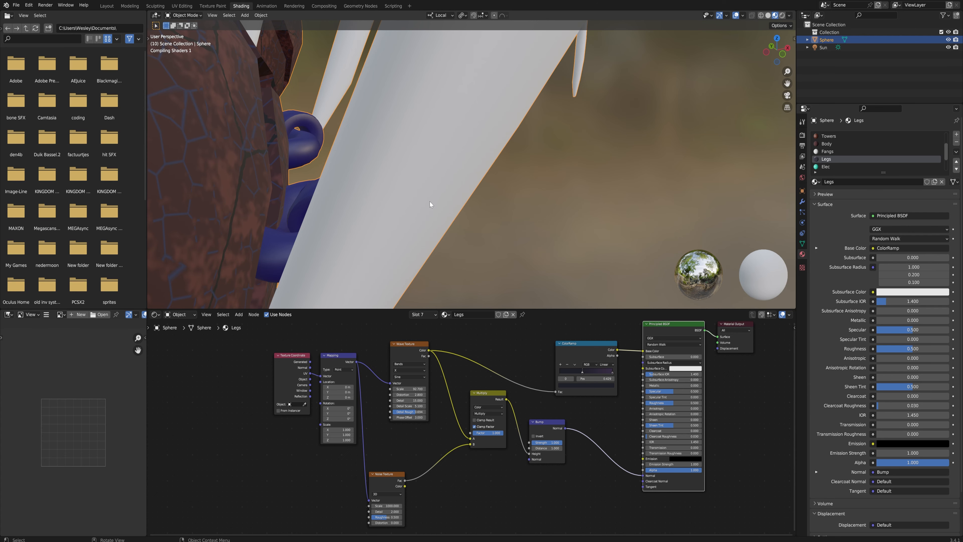
Step: Insert a ColorRamp node between the Wave Texture and the Multiply node's A input, spacing the nodes out to make room
middle_click_drag(452, 175, 457, 174)
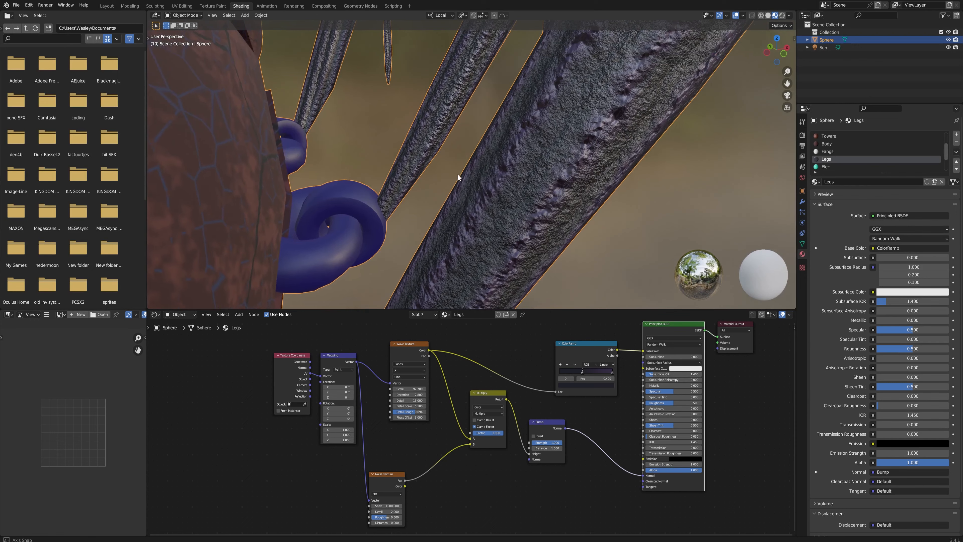
left_click_drag(429, 350, 448, 380)
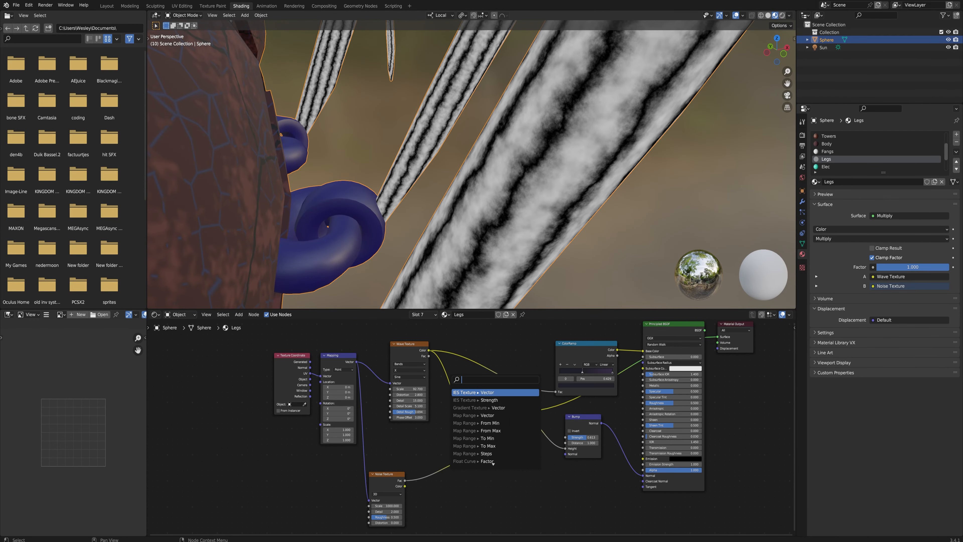
type("color")
key("Return")
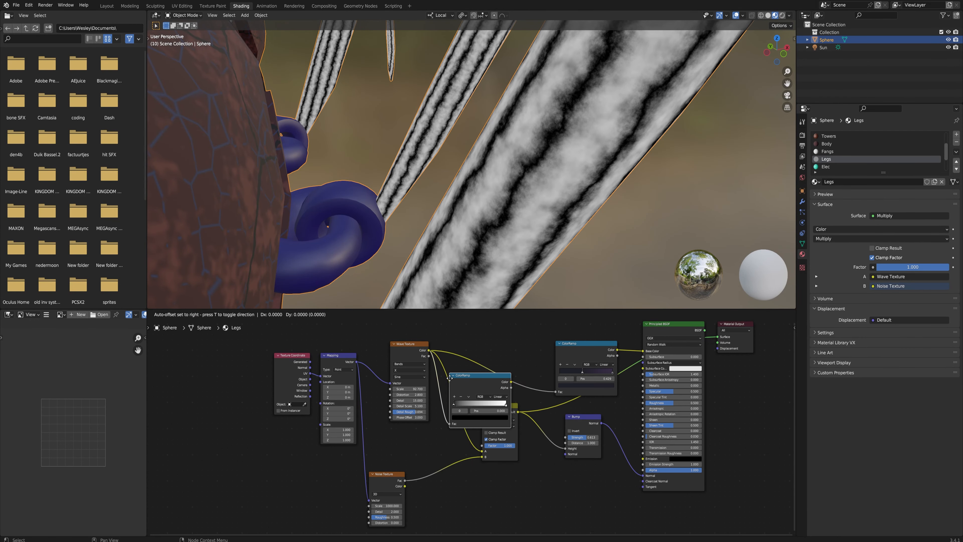
left_click(443, 379)
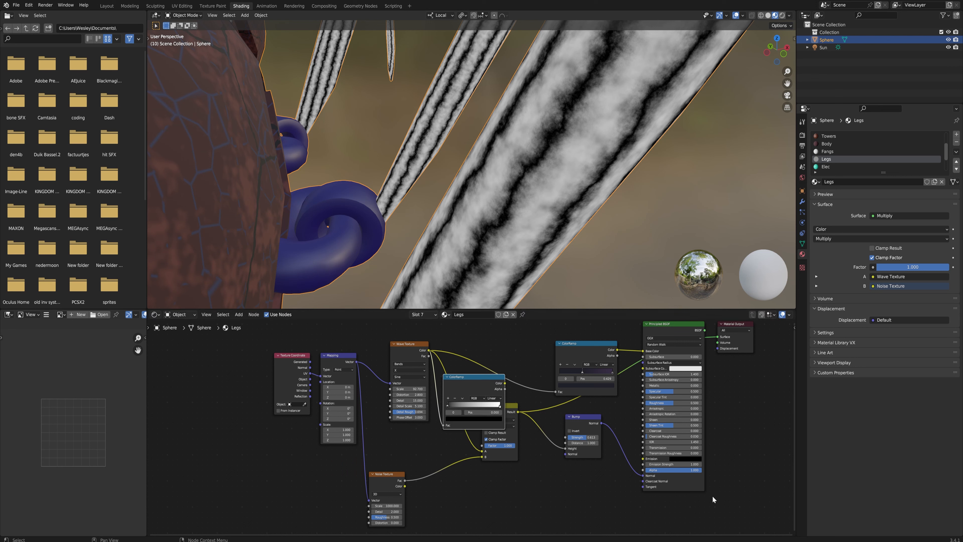
left_click_drag(735, 506, 518, 305)
left_click_drag(510, 413, 567, 409)
left_click(535, 395)
left_click_drag(505, 383, 540, 447)
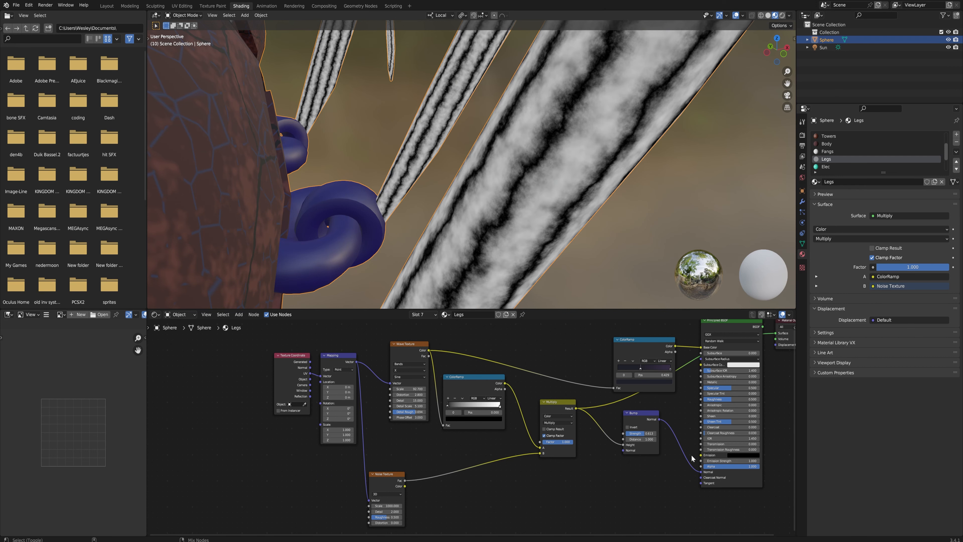
Step: Preview the Legs material's full Principled shader and move the new ColorRamp's black stop to about the middle of the gradient
left_click(726, 482, "ctrl+shift")
left_click_drag(447, 404, 476, 408)
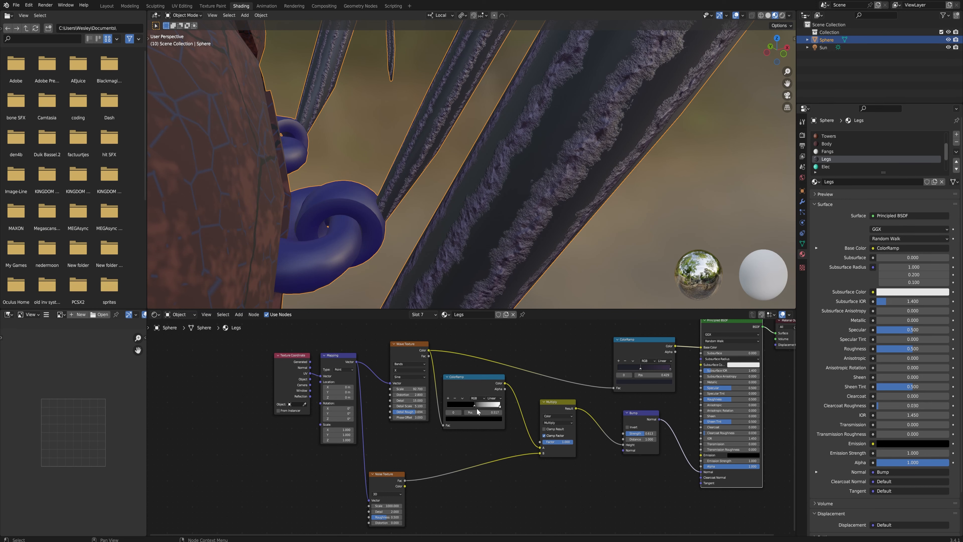
middle_click_drag(644, 212, 470, 224)
middle_click_drag(470, 120, 486, 139)
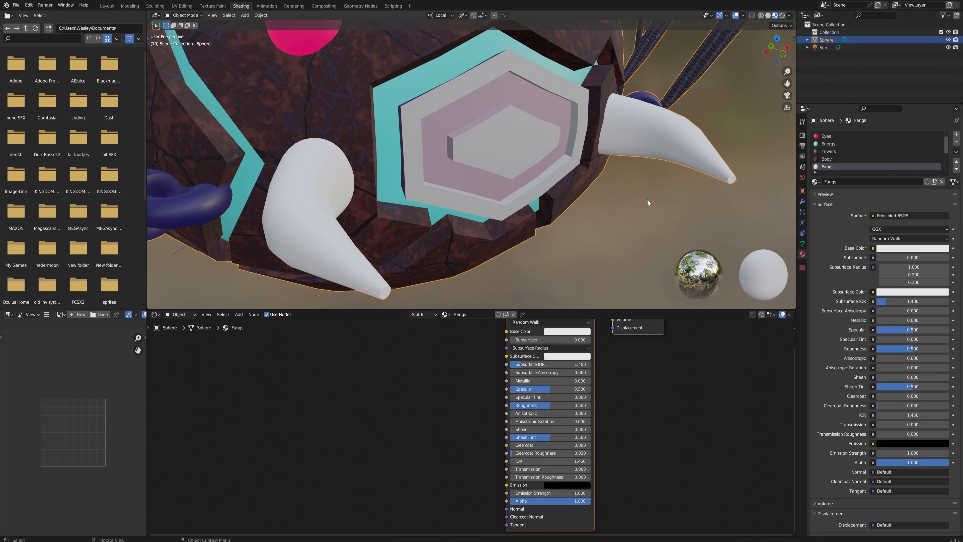
Step: Add a Noise Texture node to the Fangs material and preview it on the model
middle_click_drag(645, 207, 605, 186)
scroll(607, 205, "down", 5)
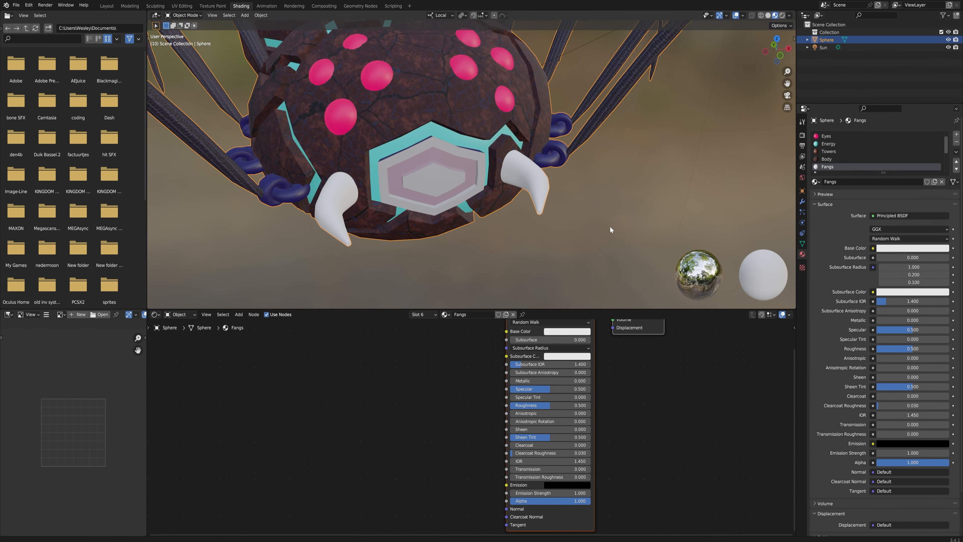
scroll(350, 409, "left", 2, "ctrl")
middle_click_drag(409, 359, 413, 387, "ctrl")
middle_click_drag(391, 355, 419, 370)
key("shift+a")
left_click(398, 371)
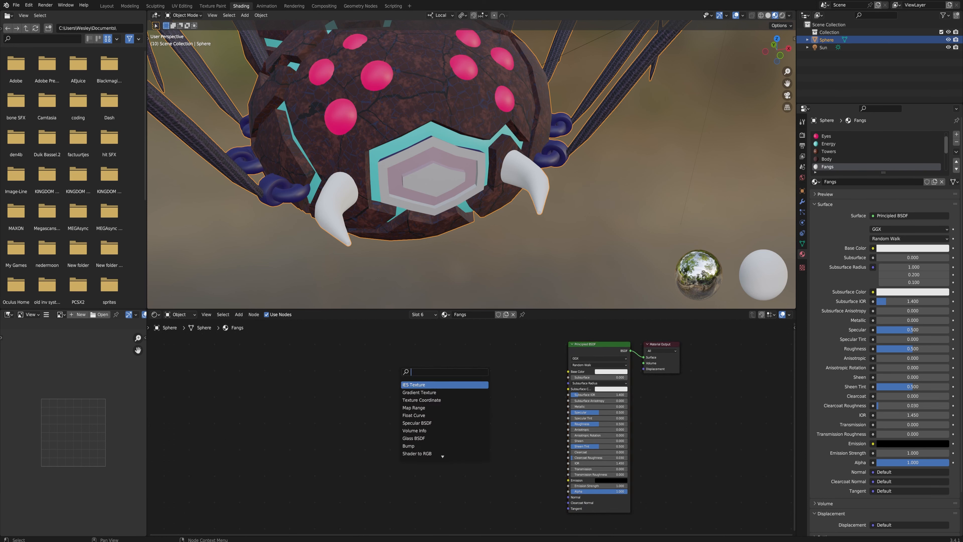
type("noise")
key("Return")
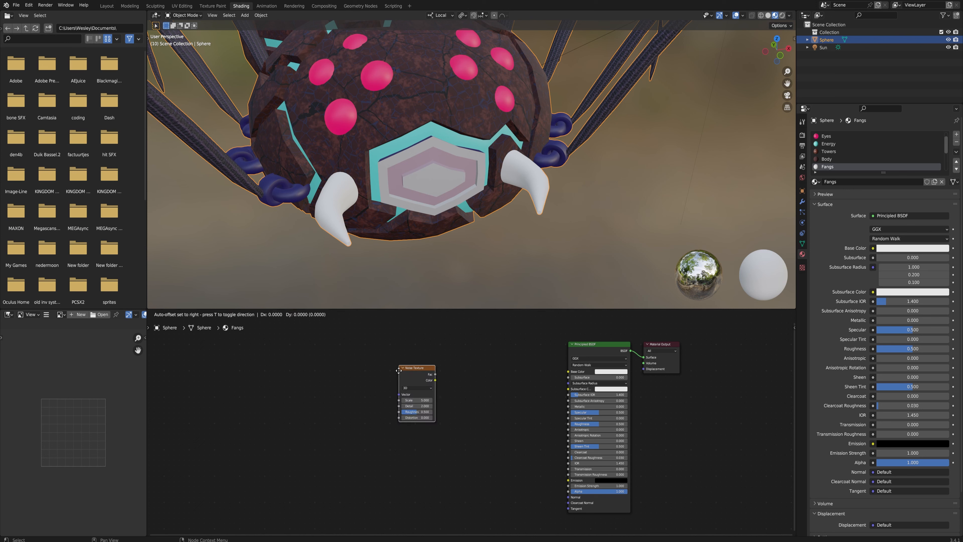
left_click(398, 370)
left_click(414, 368, "ctrl+shift")
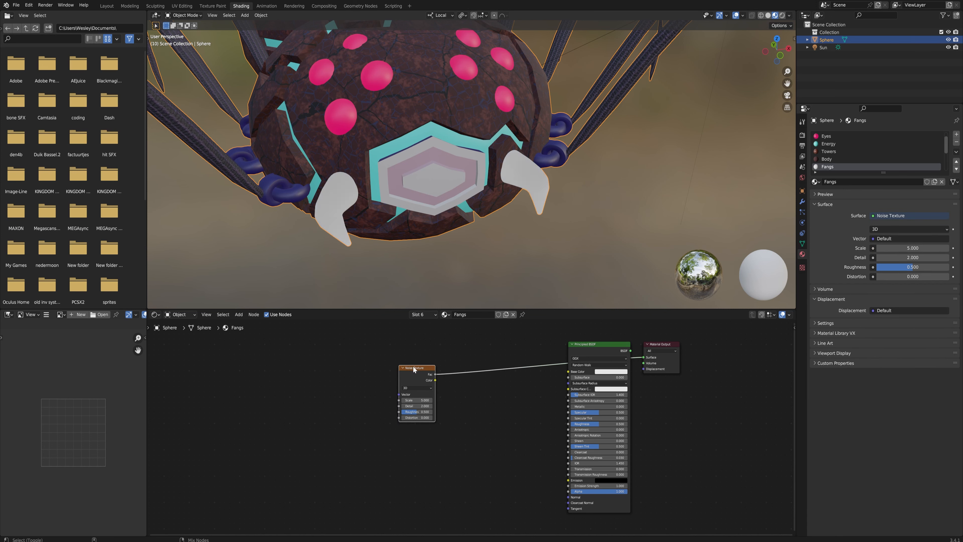
key("ctrl+shift+t")
key("Escape")
scroll(548, 178, "down", 4)
scroll(556, 149, "up", 2)
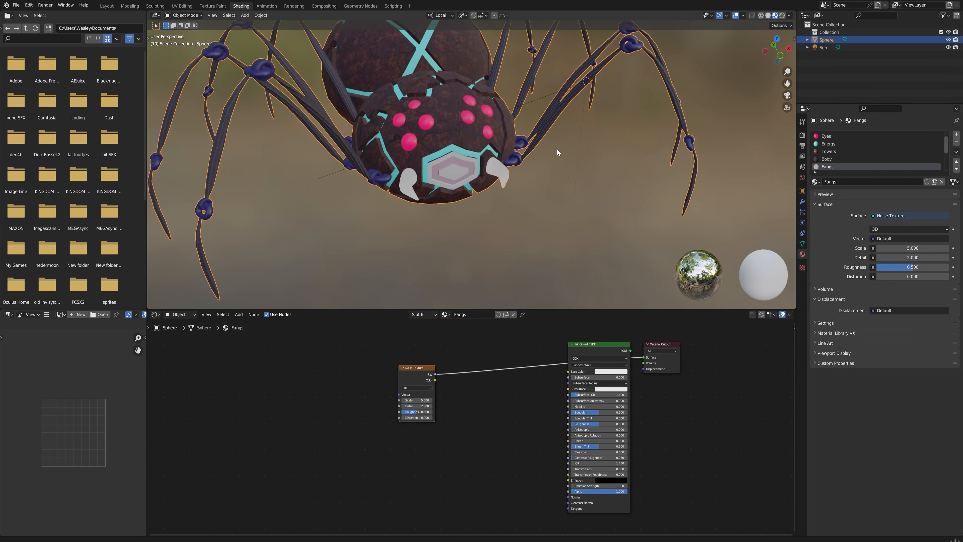
scroll(556, 149, "up", 2)
scroll(561, 133, "up", 2)
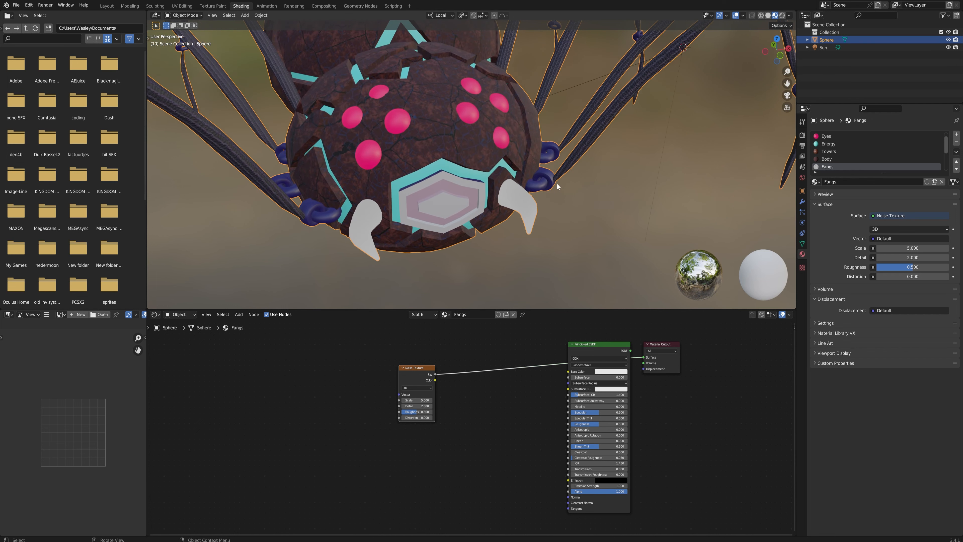
Step: Add a ColorRamp fed by the Noise Texture's Fac output, connect its color to the Principled BSDF's Base Color, and preview the shader
left_click_drag(435, 379, 499, 369)
type("color")
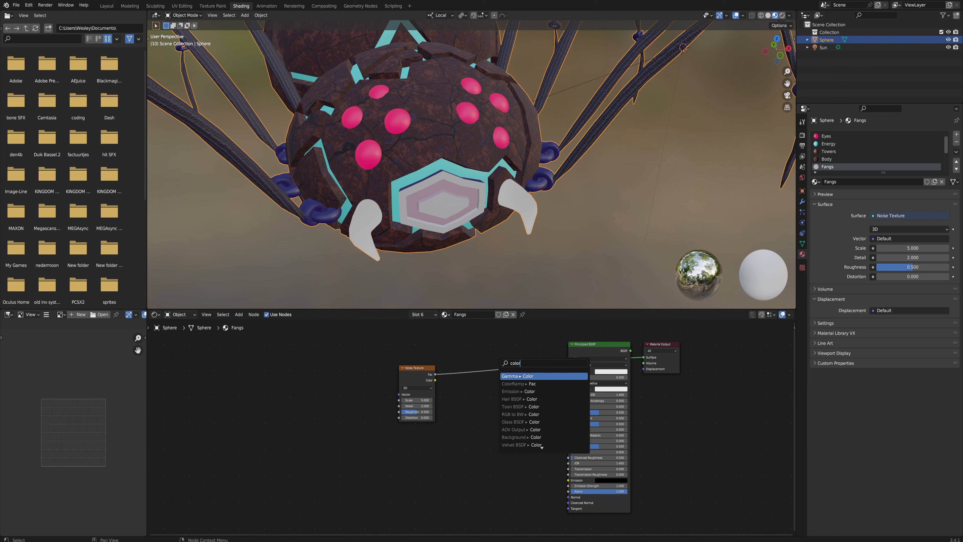
type(" ra")
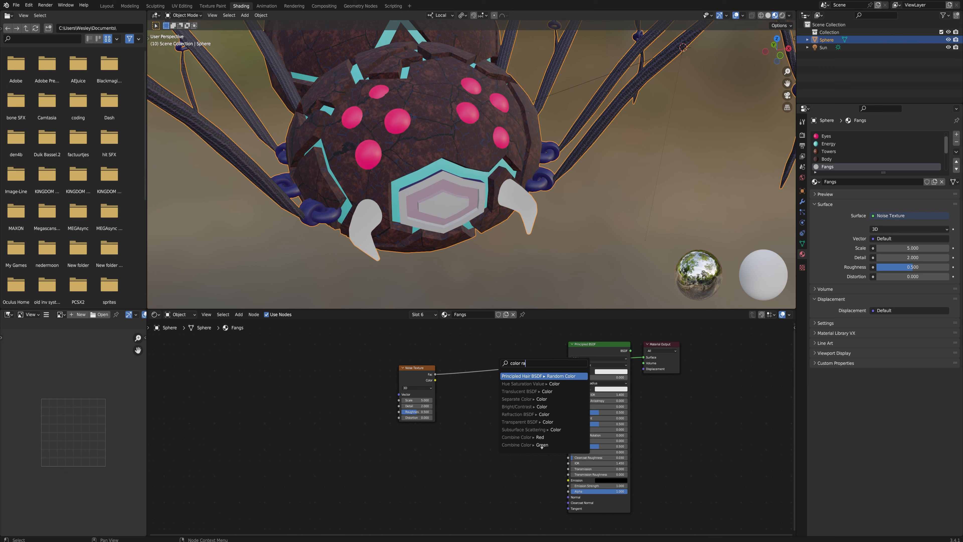
key("BackSpace")
key("BackSpace")
key("BackSpace")
left_click(519, 384)
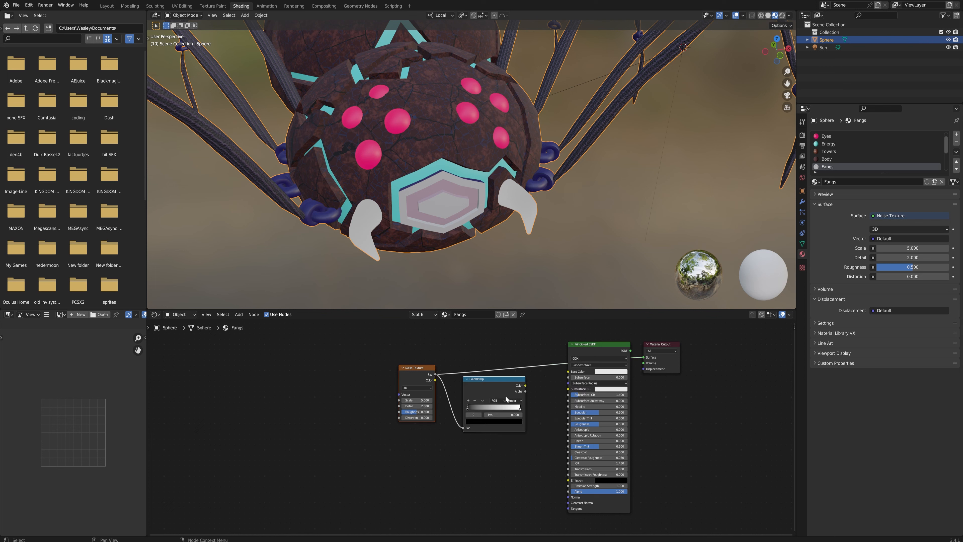
left_click(478, 405)
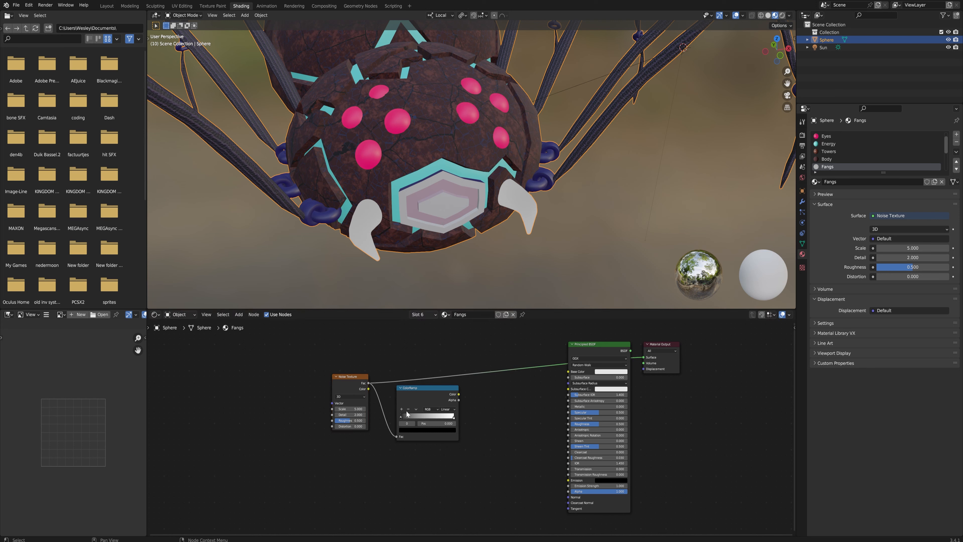
left_click_drag(459, 394, 568, 372)
left_click(585, 348, "ctrl+shift")
Step: Add Texture Coordinate and Mapping nodes to the Noise Texture, driving the mapping with the Generated coordinates
left_click(350, 376)
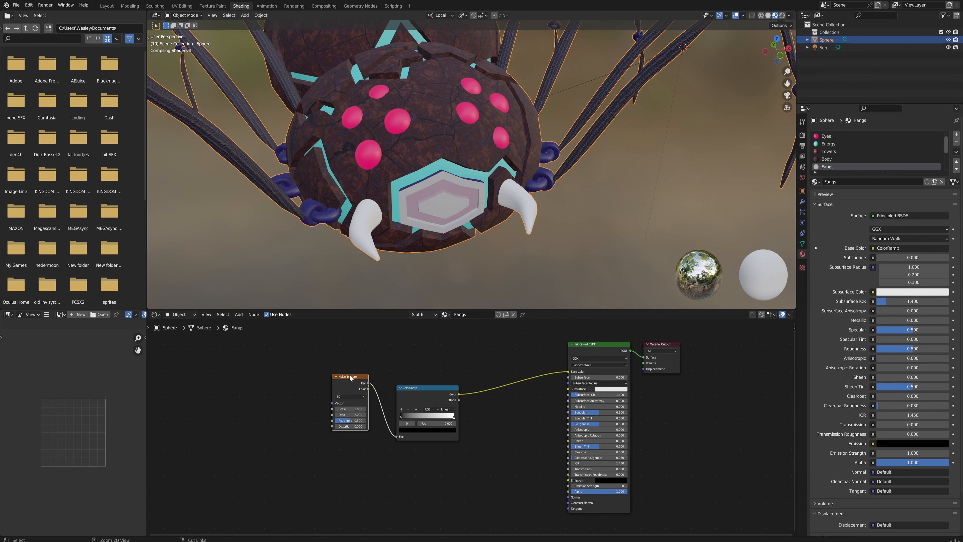
key("ctrl+t")
left_click_drag(275, 405, 295, 409)
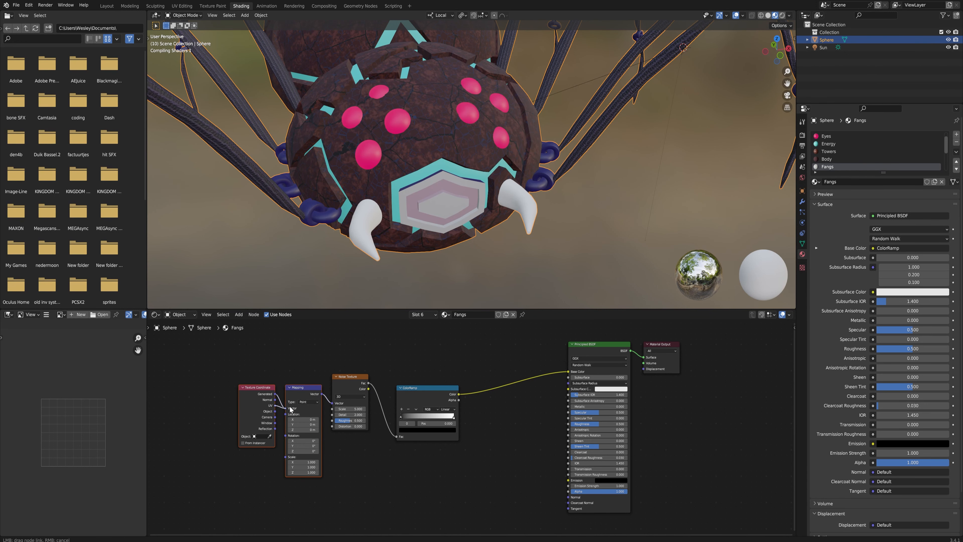
scroll(460, 410, "up", 3)
left_click_drag(223, 363, 242, 391)
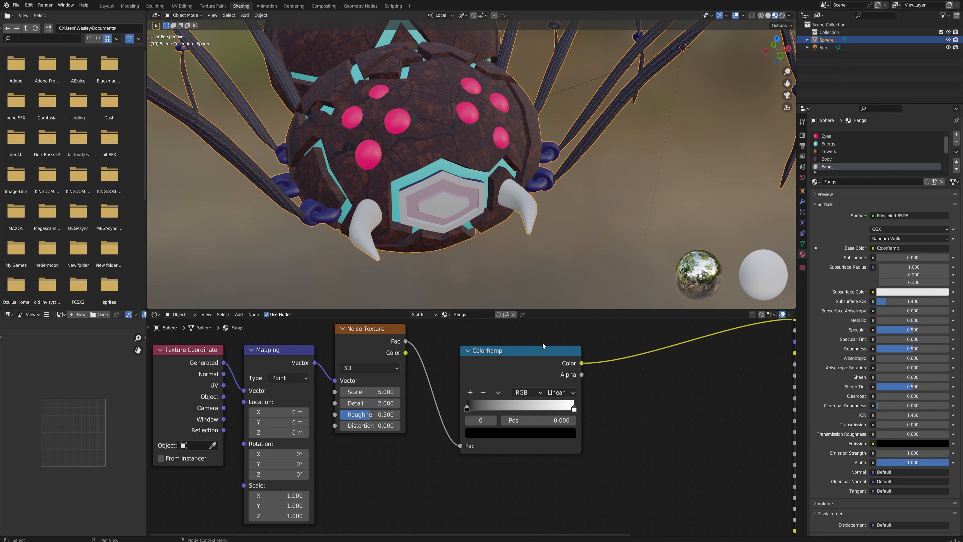
Step: Preview the Fangs ColorRamp and raise the Noise Texture's scale to 68.4
middle_click_drag(583, 240, 461, 130)
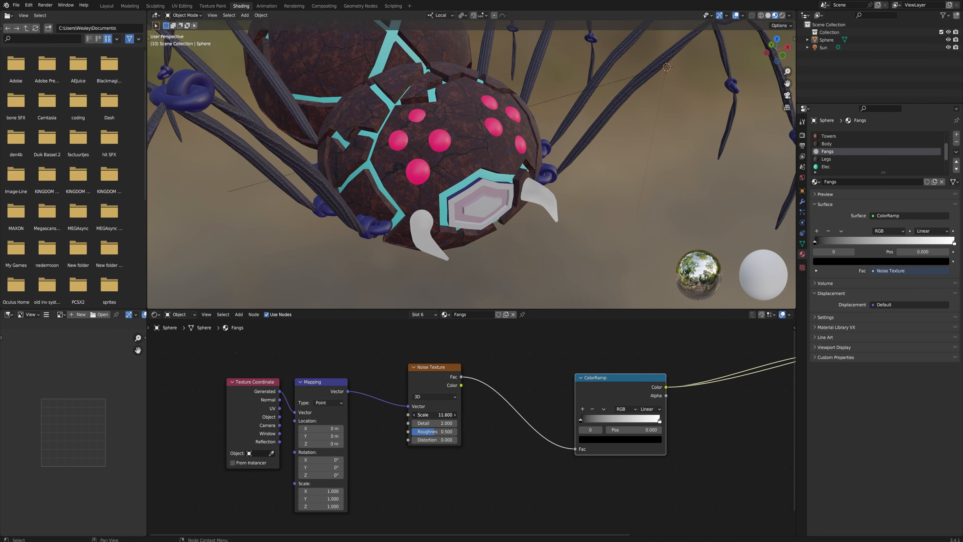
left_click_drag(437, 414, 461, 414)
middle_click_drag(527, 269, 518, 259)
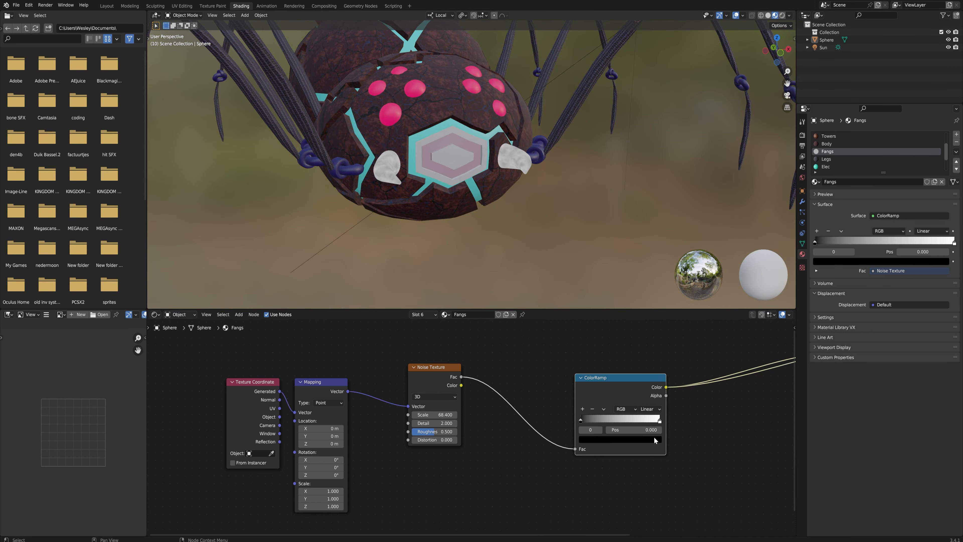
Step: Recolor the ColorRamp's black stop to a mid grey and its white stop to a muted pale yellow-green
left_click(596, 439)
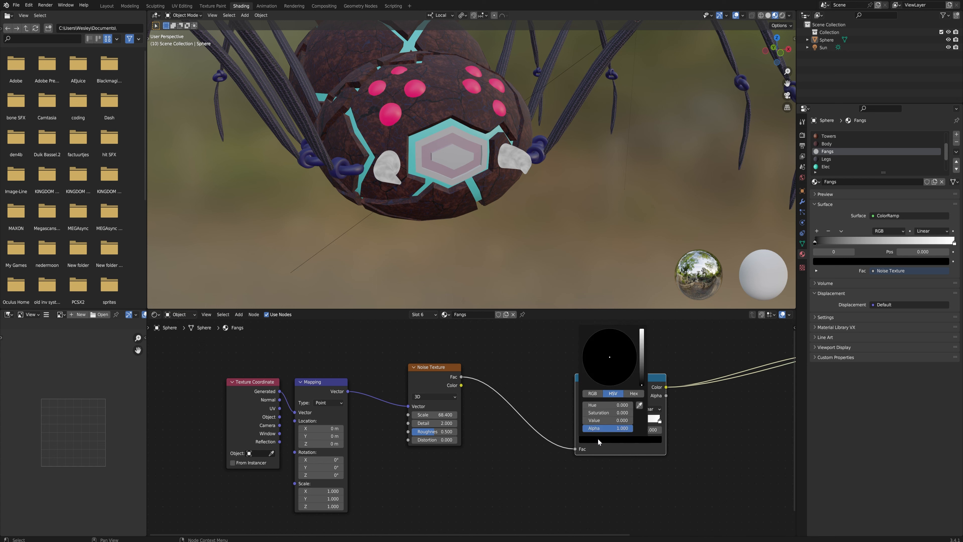
left_click(641, 360)
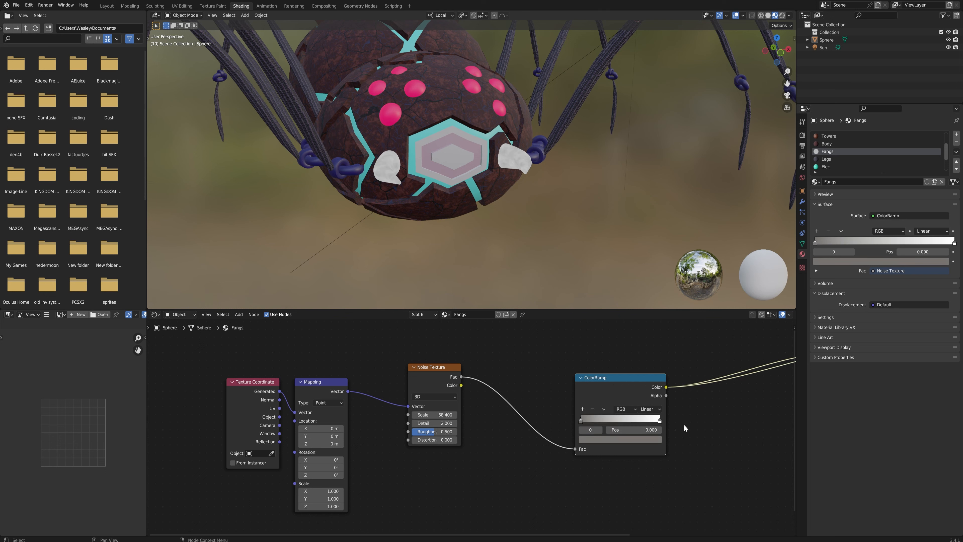
left_click(660, 420)
left_click(644, 439)
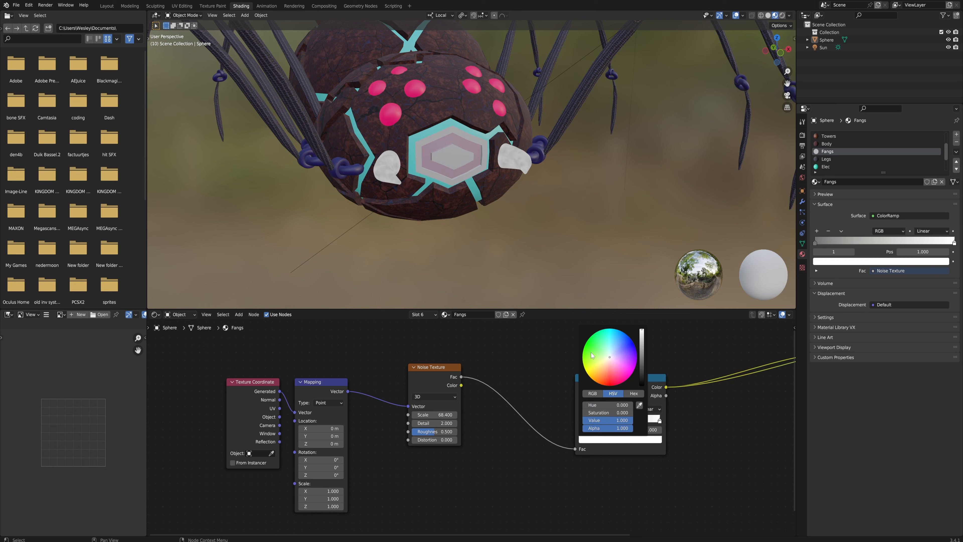
left_click(604, 363)
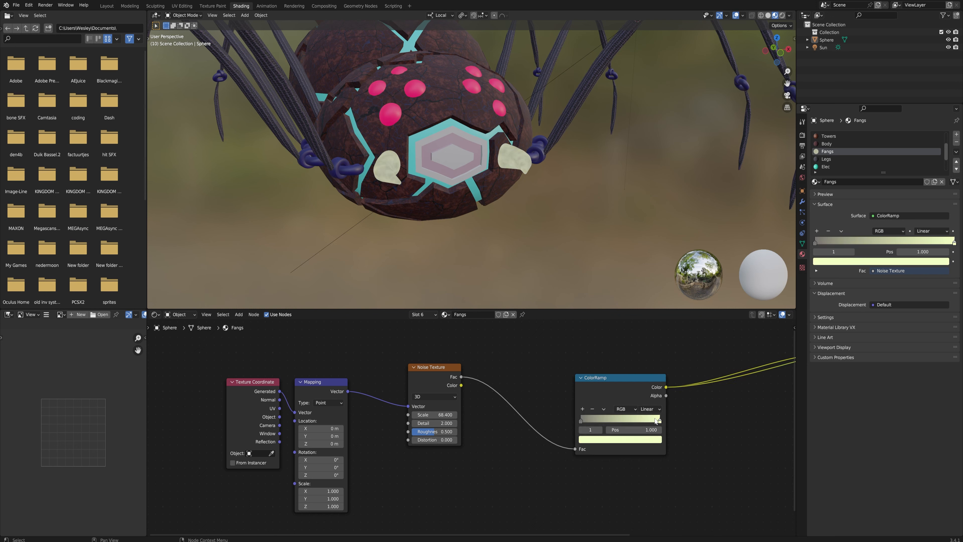
left_click(659, 440)
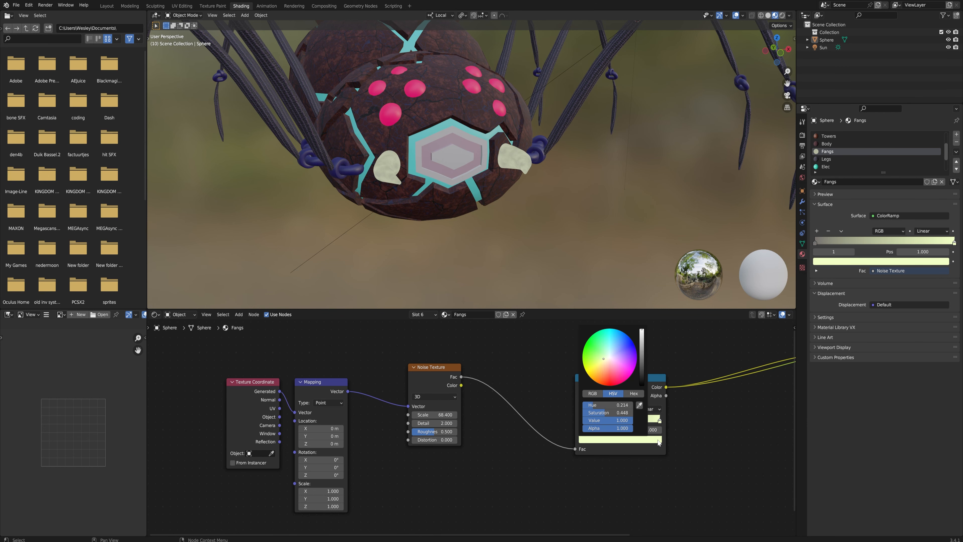
left_click_drag(642, 333, 641, 338)
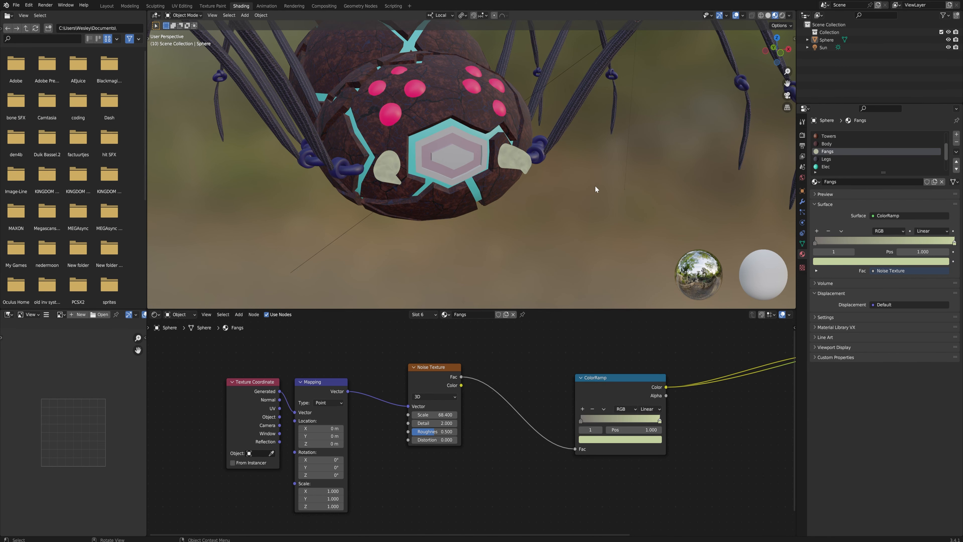
Step: Move the ColorRamp's stops to 0.323 and 0.834, and give the first stop a dark brown sampled from the spider's body
middle_click_drag(595, 185, 546, 201)
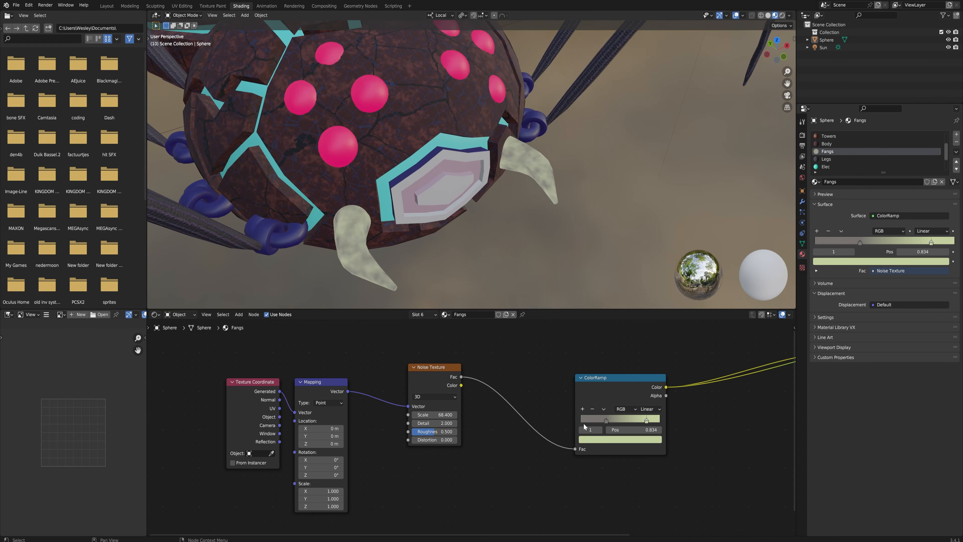
left_click(606, 420)
left_click(619, 439)
left_click(658, 402)
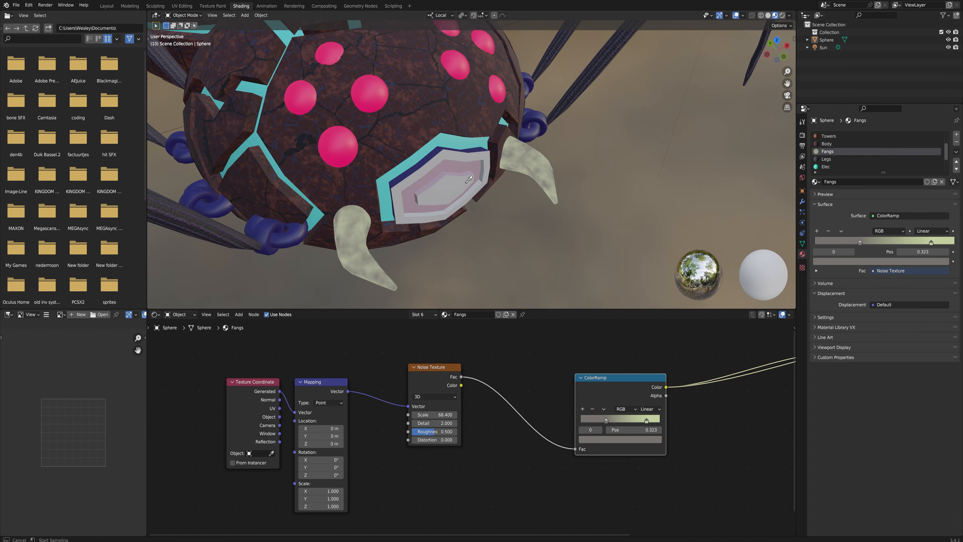
left_click(428, 118)
mouse_move(580, 224)
middle_mouse_down()
mouse_move(556, 219)
mouse_move(563, 223)
middle_mouse_up()
Step: Sample the body's reddish brown for the ColorRamp's second stop and brighten it to a light tan
left_click(647, 420)
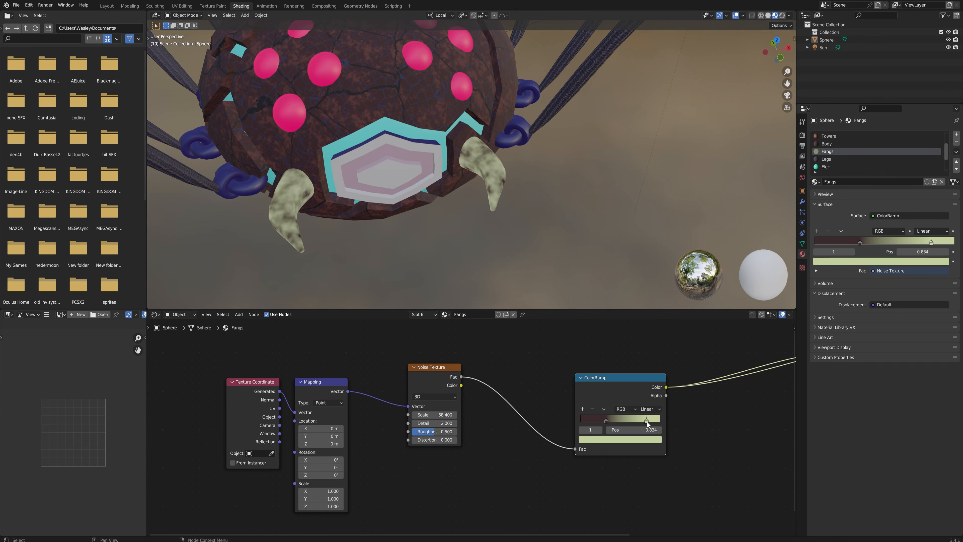
left_click(646, 440)
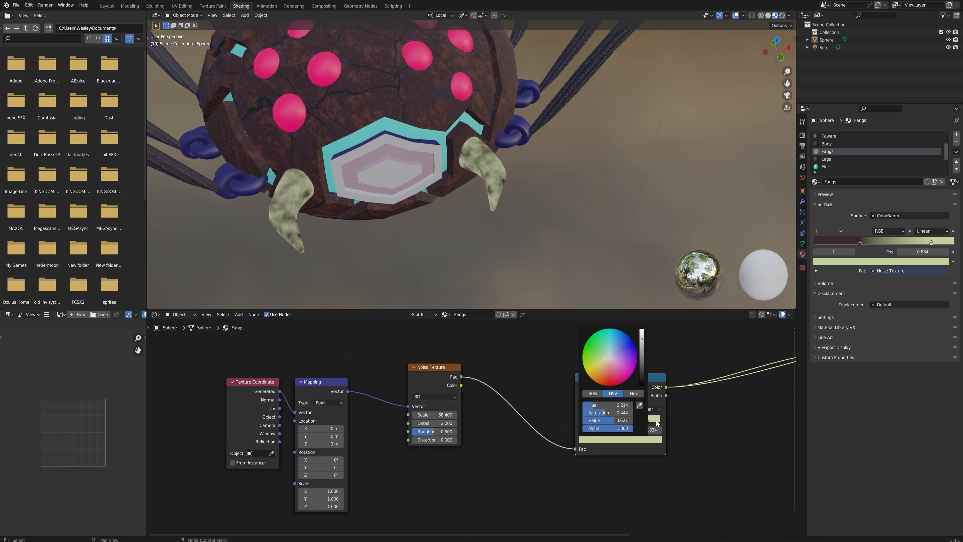
left_click(639, 405)
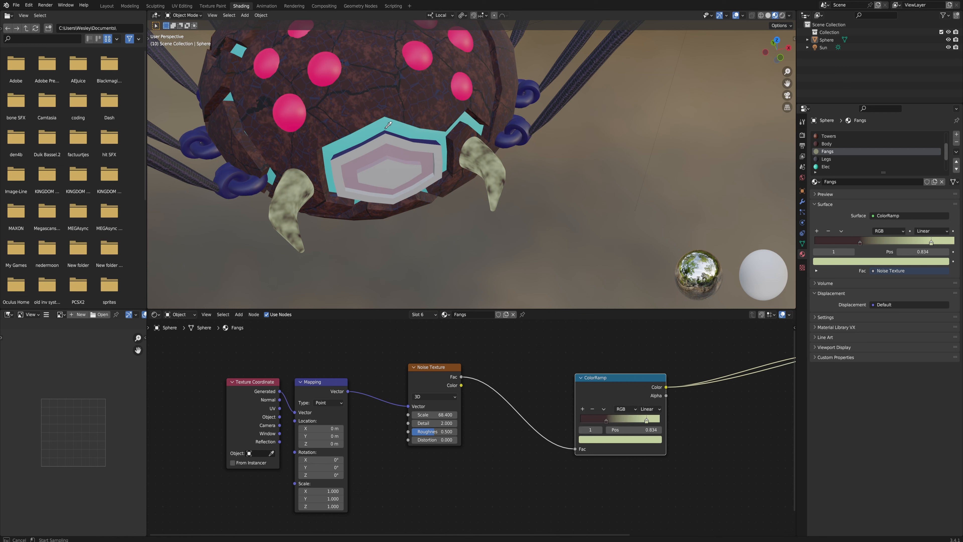
left_click(352, 98)
left_click(648, 439)
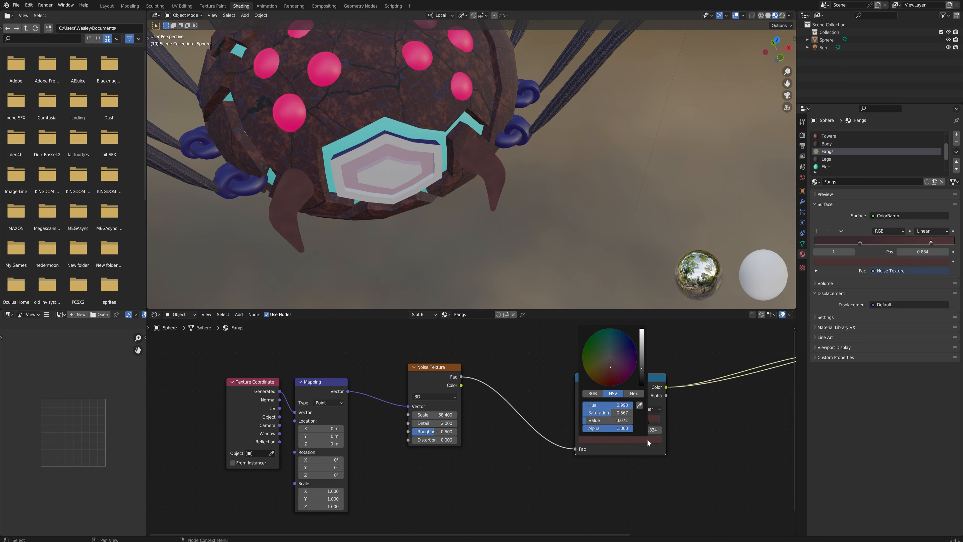
mouse_move(640, 359)
left_mouse_down()
mouse_move(642, 351)
mouse_move(607, 366)
left_mouse_up()
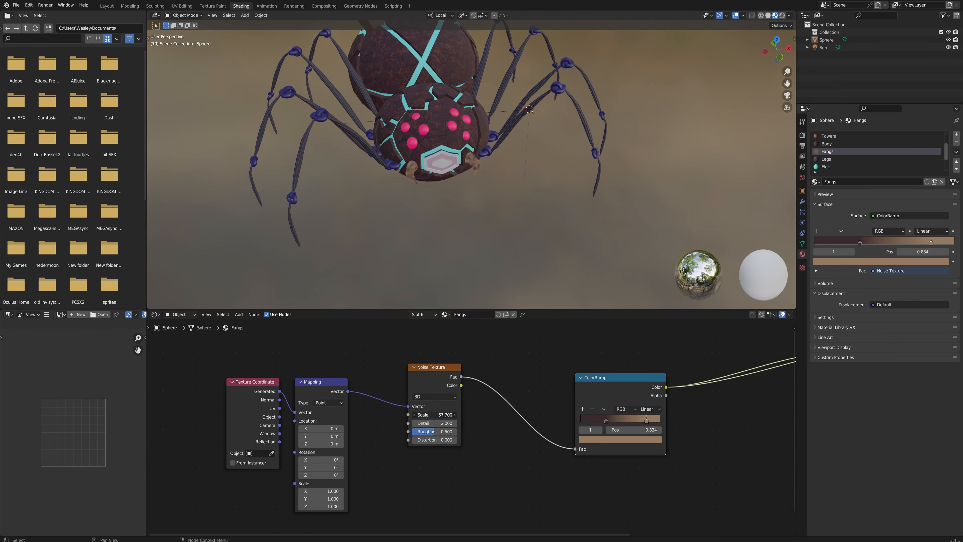
Step: Lower the Fangs Noise Texture's scale to 52.6 and move the ColorRamp's tan stop to 0.683
left_click_drag(436, 415, 432, 415)
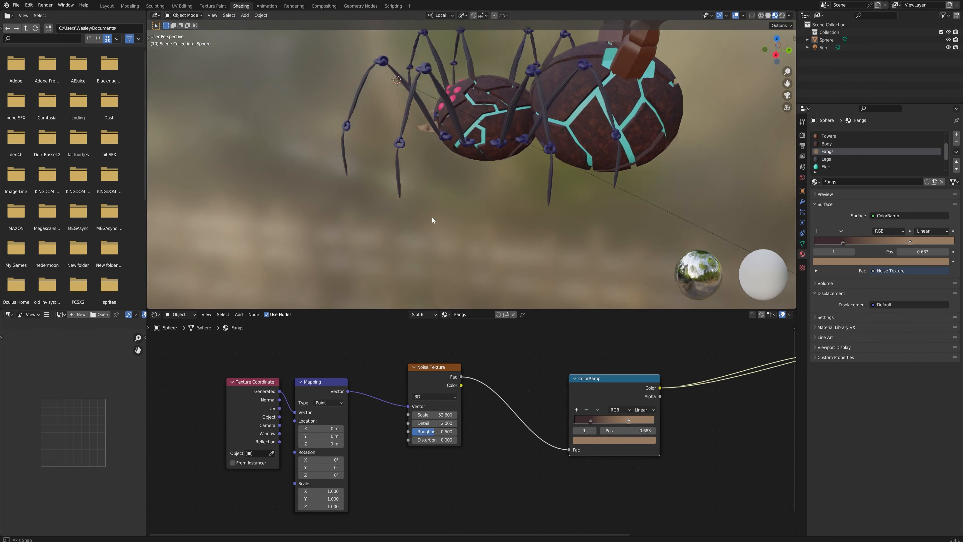
middle_click_drag(432, 216, 562, 196)
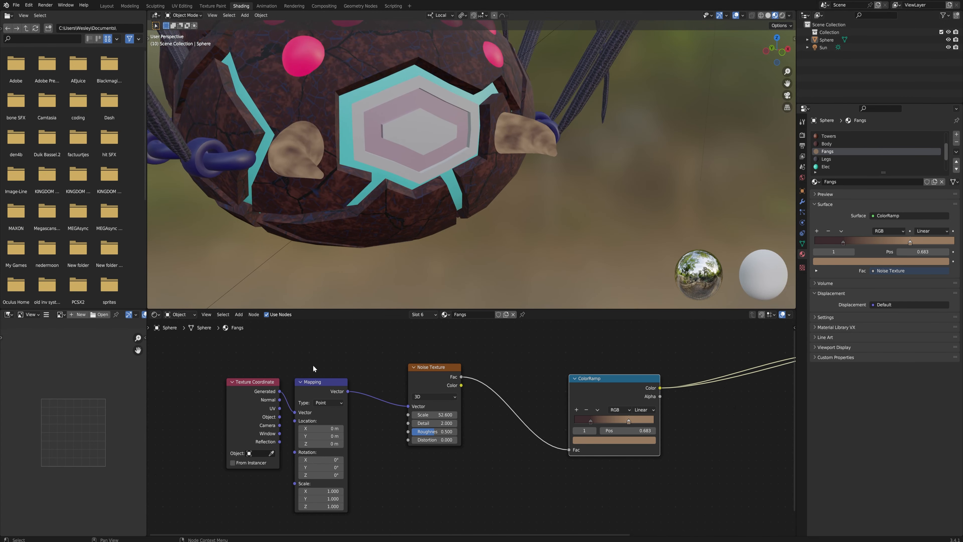
Step: Try feeding the Fangs Mapping node with Object coordinates and change the Noise Texture's scale to -2.1
left_click_drag(279, 417, 294, 412)
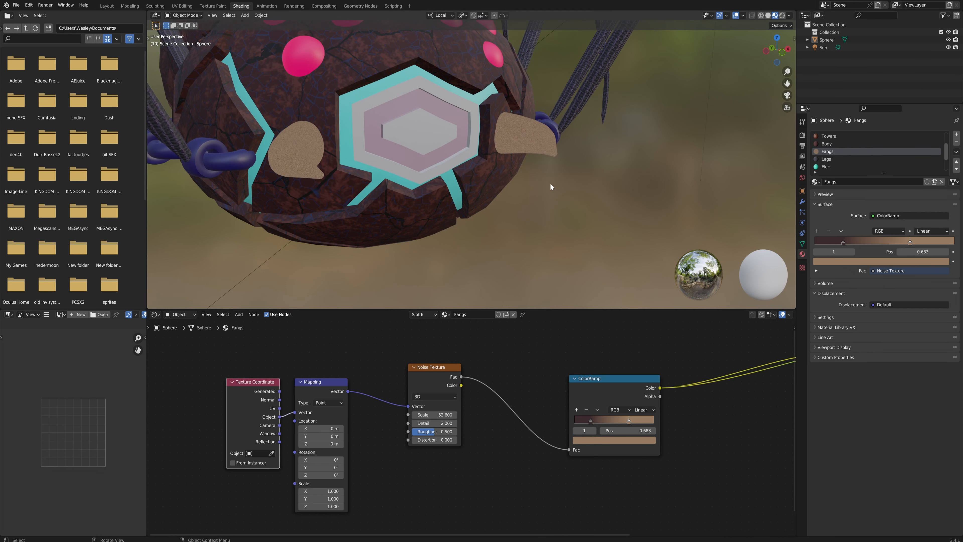
middle_click_drag(516, 115, 538, 131)
left_click(436, 415)
type("40")
key("Return")
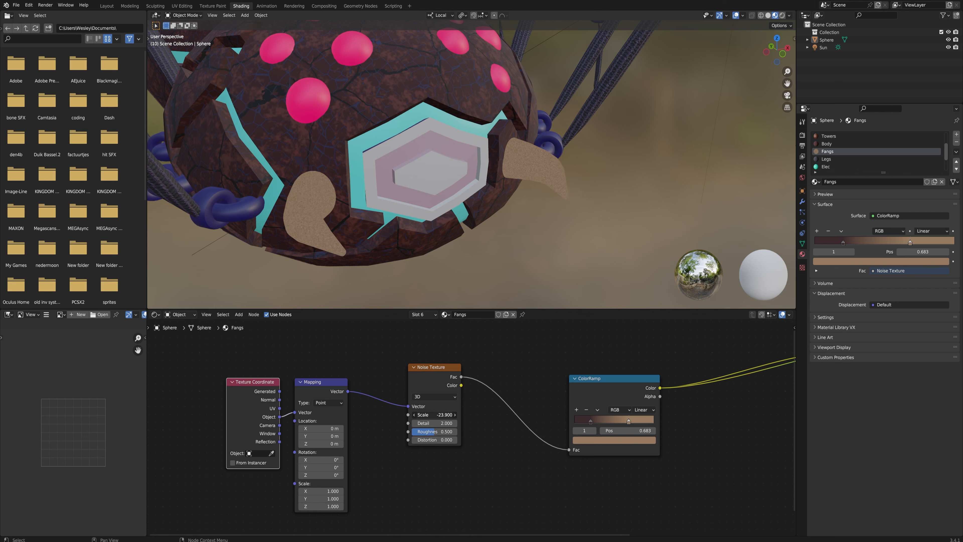
left_click_drag(435, 414, 457, 414)
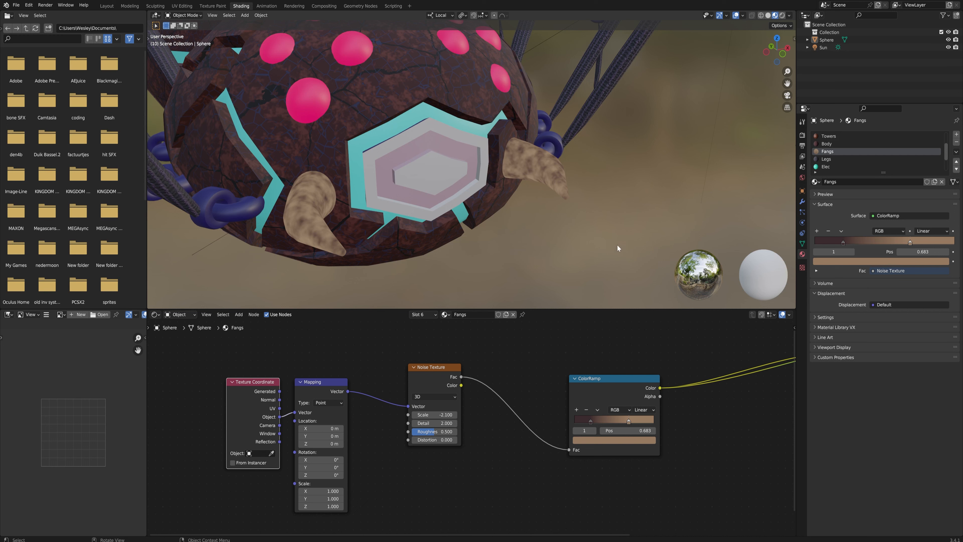
Step: Undo the Object coordinate link and the noise scale changes made with it
middle_click_drag(493, 220, 513, 194)
key("ctrl+z")
key("ctrl+z")
key("ctrl+z")
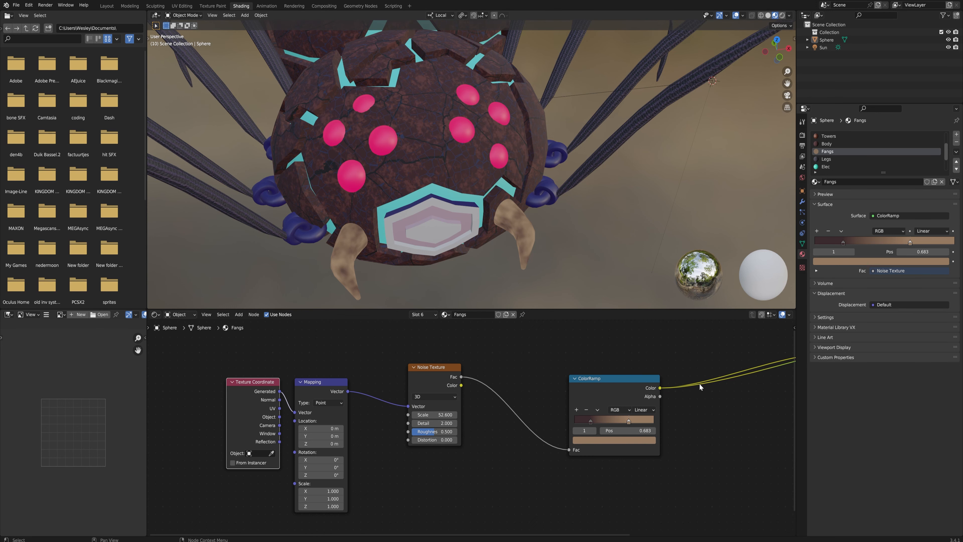
Step: Output the Fangs' Principled BSDF again and set its roughness to 0.443
scroll(699, 383, "right", 10)
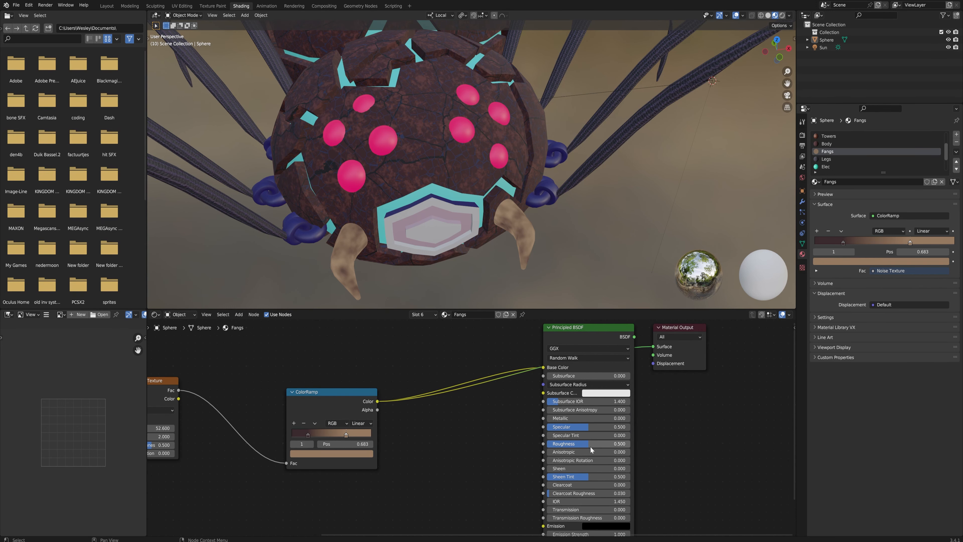
mouse_move(592, 448)
left_mouse_down()
mouse_move(566, 448)
mouse_move(607, 448)
mouse_move(554, 444)
mouse_move(585, 443)
left_mouse_up()
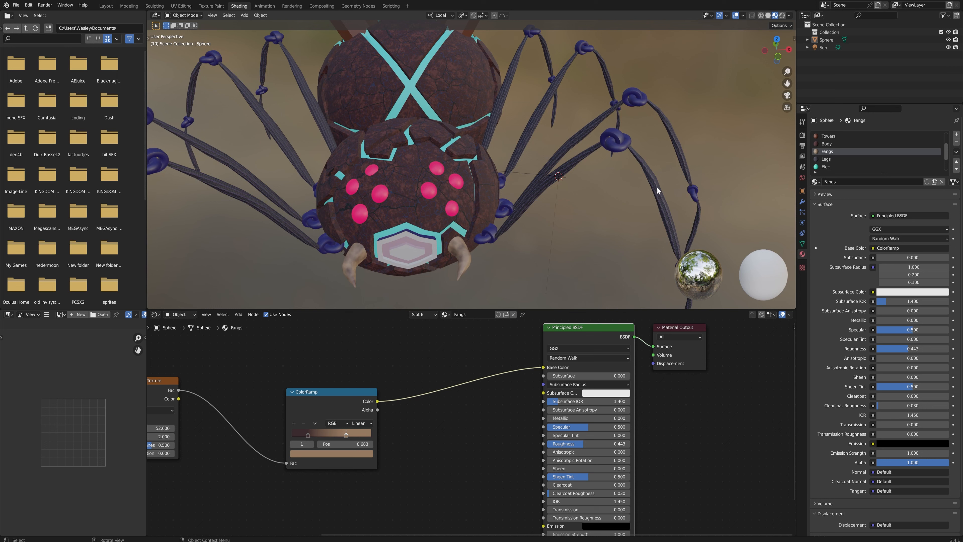
Step: Switch to the slot named Material and add a Musgrave Texture fed by Texture Coordinate and Mapping nodes
mouse_move(946, 153)
left_mouse_down()
mouse_move(947, 161)
mouse_move(947, 139)
left_mouse_up()
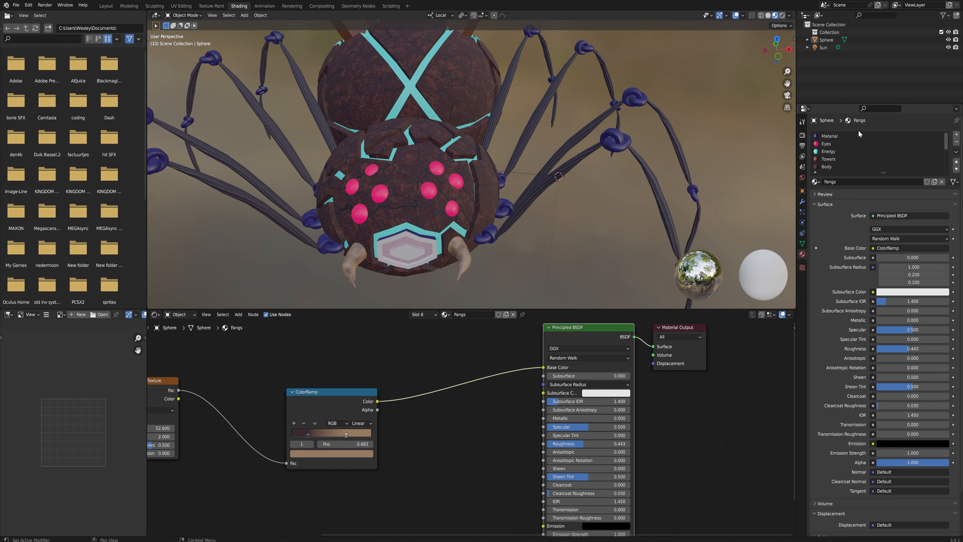
left_click(830, 137)
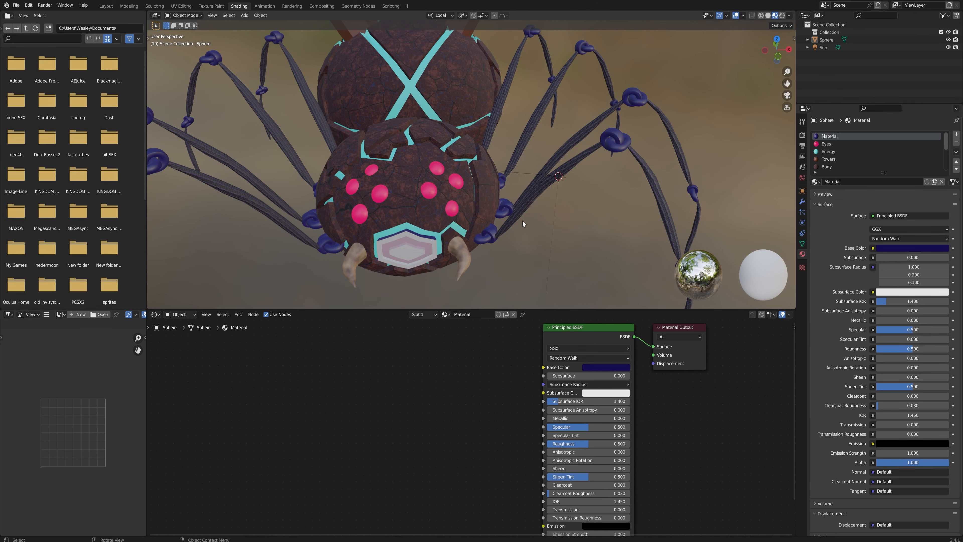
left_click(367, 387)
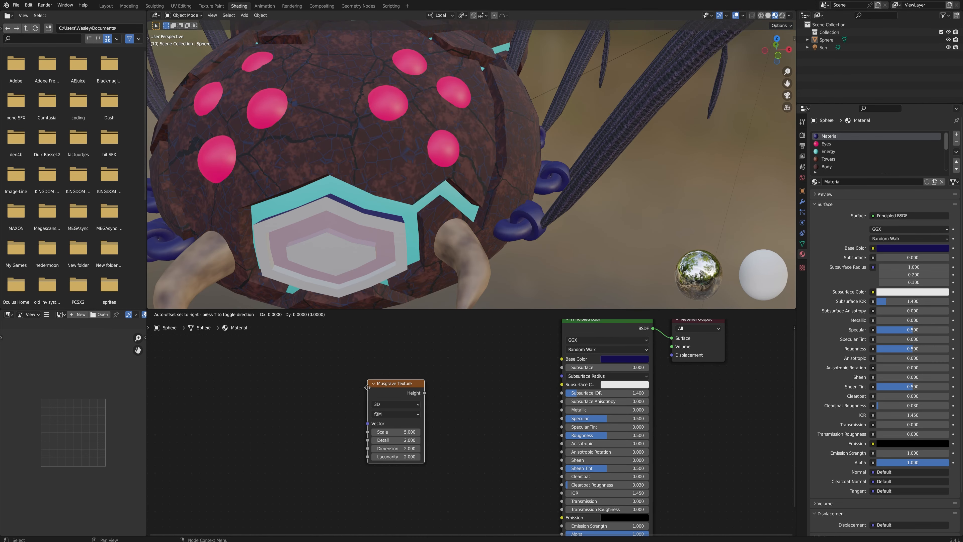
left_click(369, 384)
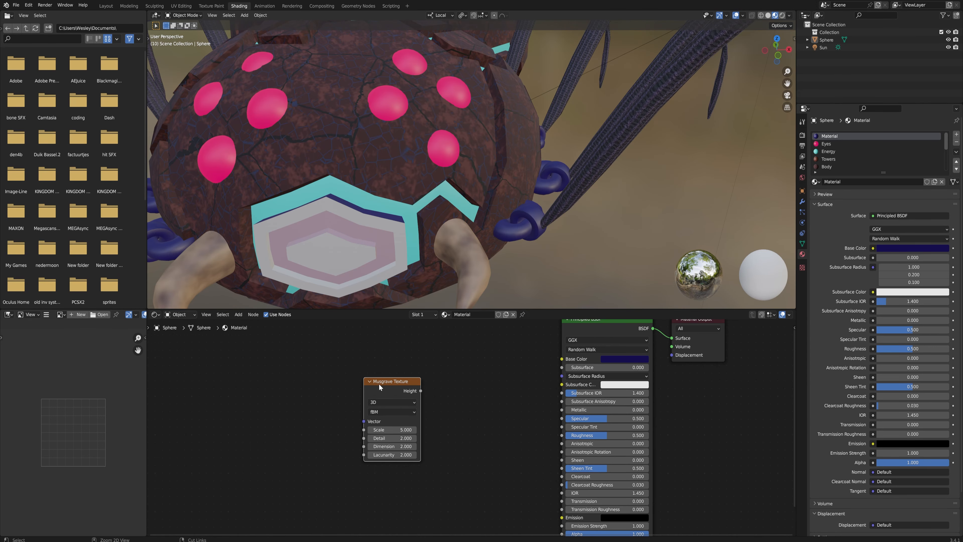
key("ctrl+t")
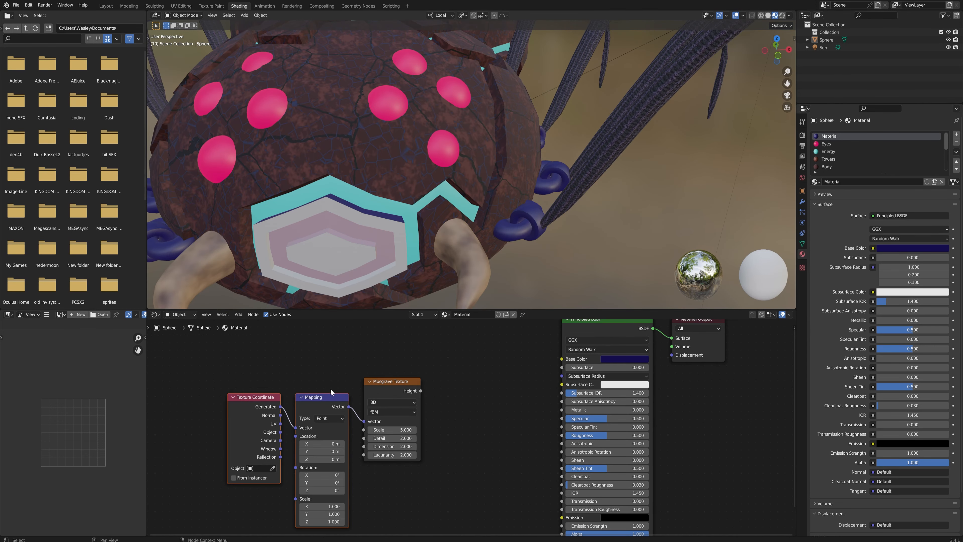
left_click(398, 383, "shift")
scroll(401, 380, "down", 3)
middle_click_drag(363, 387, 380, 388)
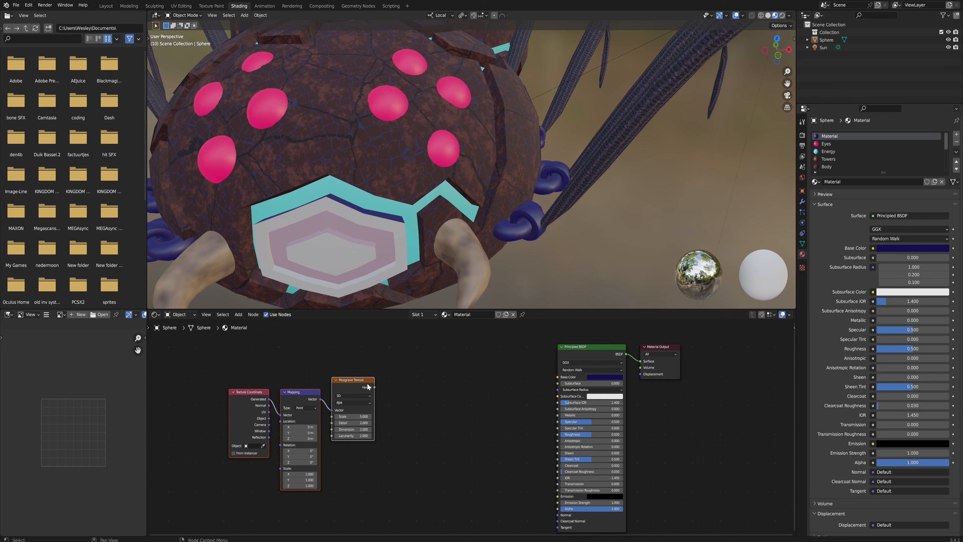
Step: Preview the Musgrave Texture on the leg joints and raise its scale to 138.9
left_click(366, 391, "ctrl+shift")
left_click_drag(359, 414, 396, 415)
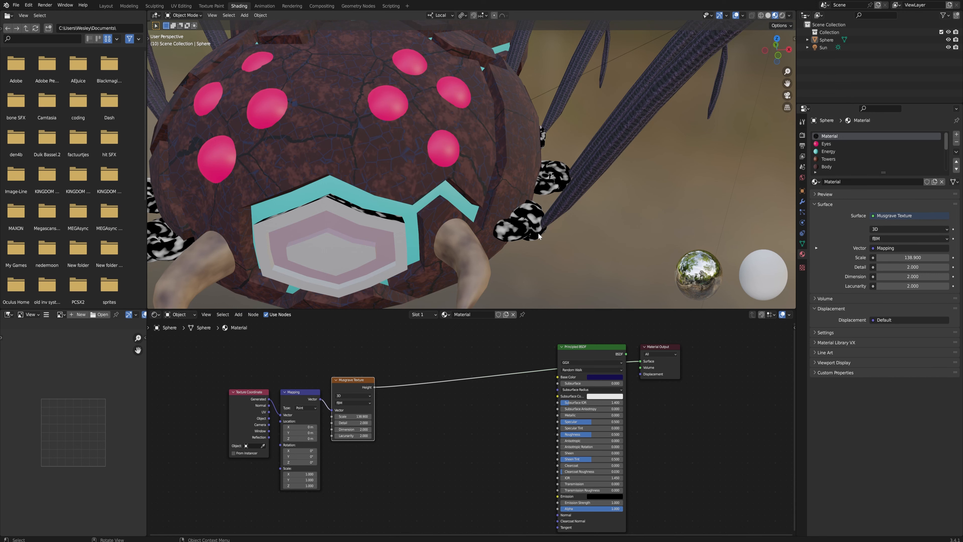
middle_click_drag(536, 210, 550, 192)
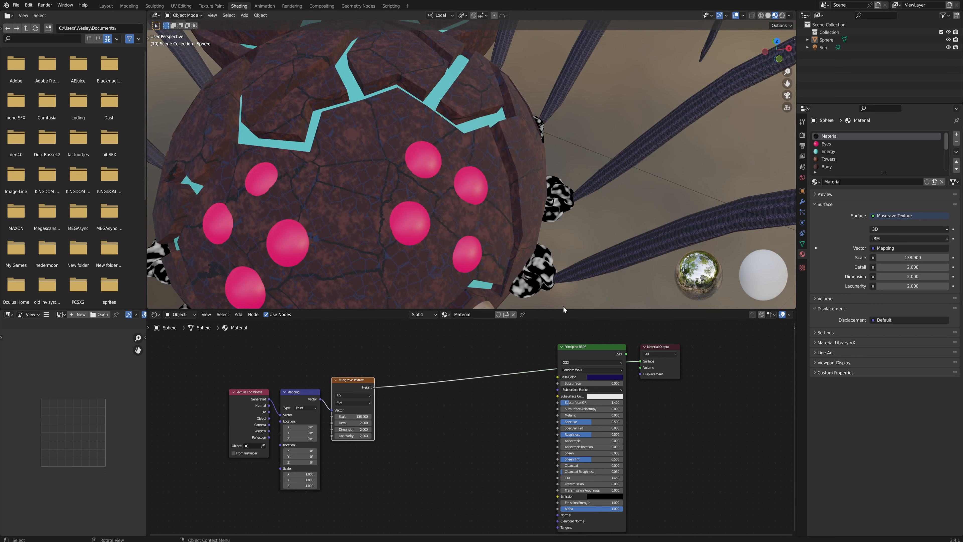
middle_click_drag(562, 308, 549, 248, "shift")
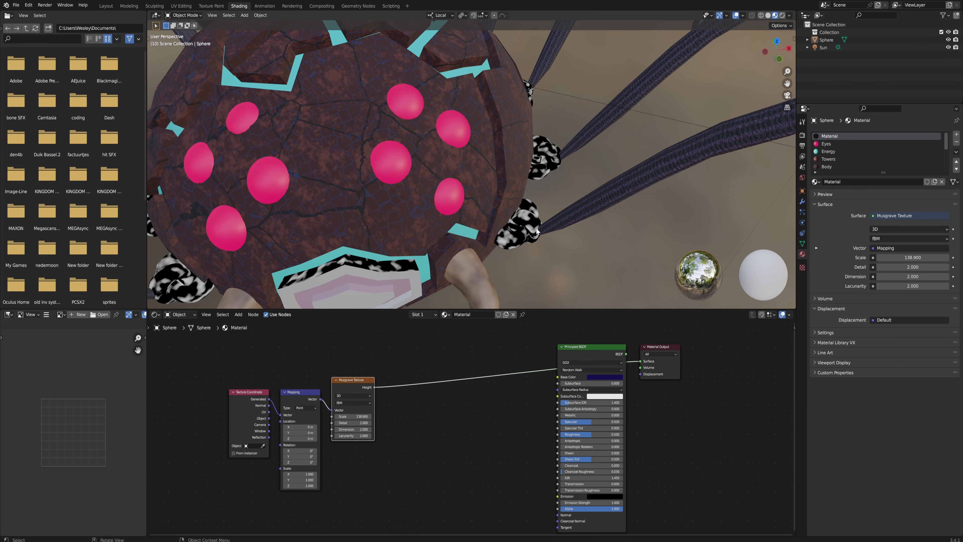
Step: Set the Musgrave Texture's detail to 15, dimension to 0.4 and lacunarity to 1.7
scroll(538, 237, "up", 3)
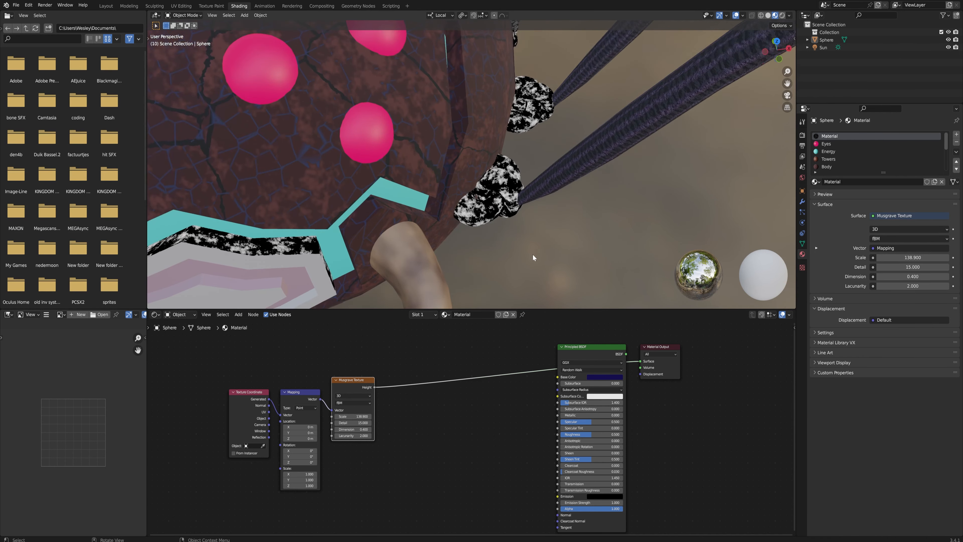
scroll(532, 255, "up", 5)
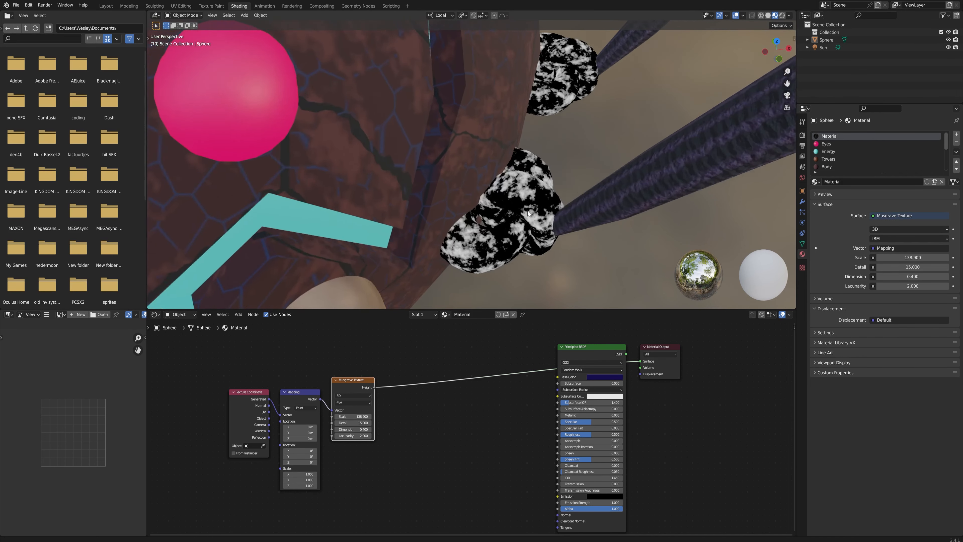
scroll(535, 258, "up", 3)
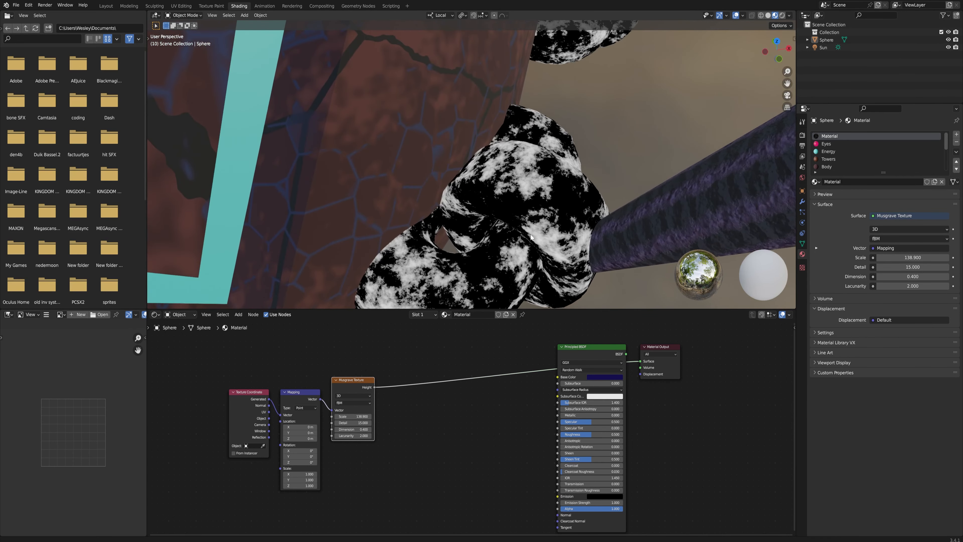
scroll(487, 273, "down", 4)
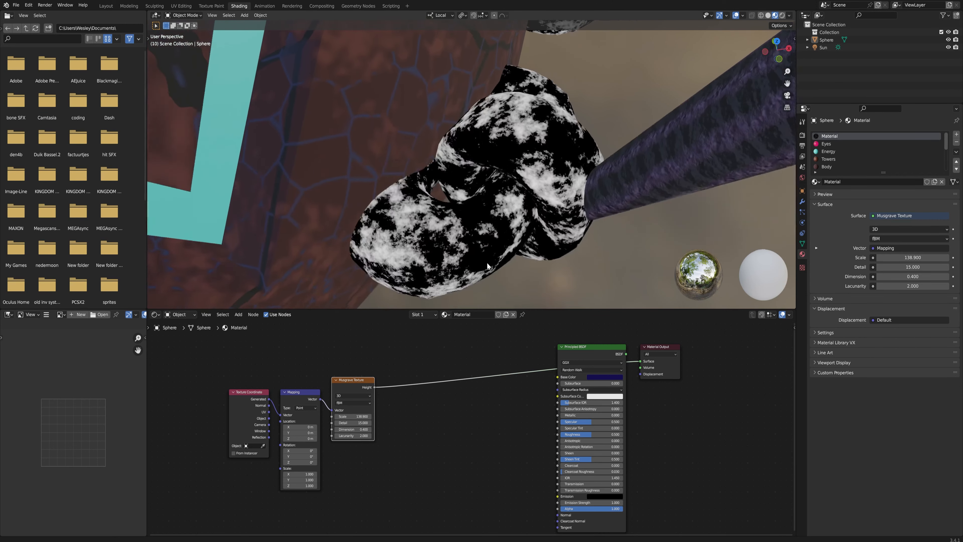
mouse_move(358, 436)
left_mouse_down()
mouse_move(335, 435)
mouse_move(357, 435)
left_mouse_up()
scroll(539, 222, "down", 5, "shift")
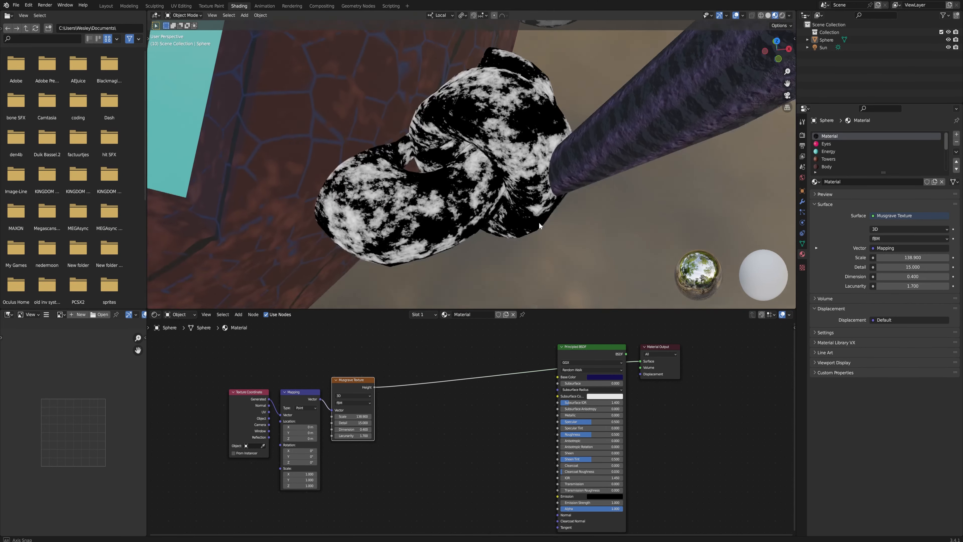
middle_click_drag(534, 203, 543, 227)
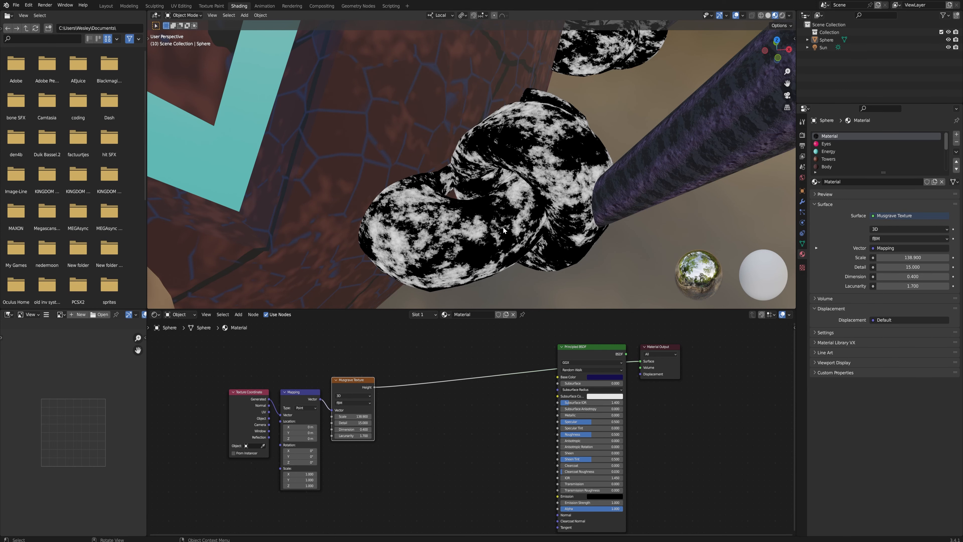
mouse_move(503, 230)
middle_mouse_down()
mouse_move(527, 202)
mouse_move(506, 241)
middle_mouse_up()
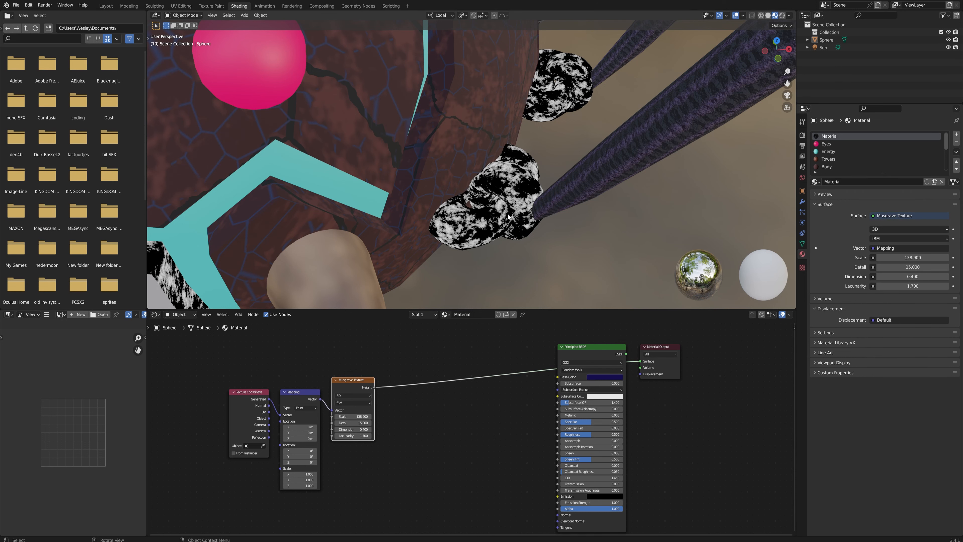
Step: Connect the Musgrave height to the Principled BSDF's roughness and send the shader back to the material output
middle_click_drag(517, 222, 518, 206, "ctrl")
left_click_drag(374, 387, 557, 434)
left_click(599, 350, "ctrl+shift")
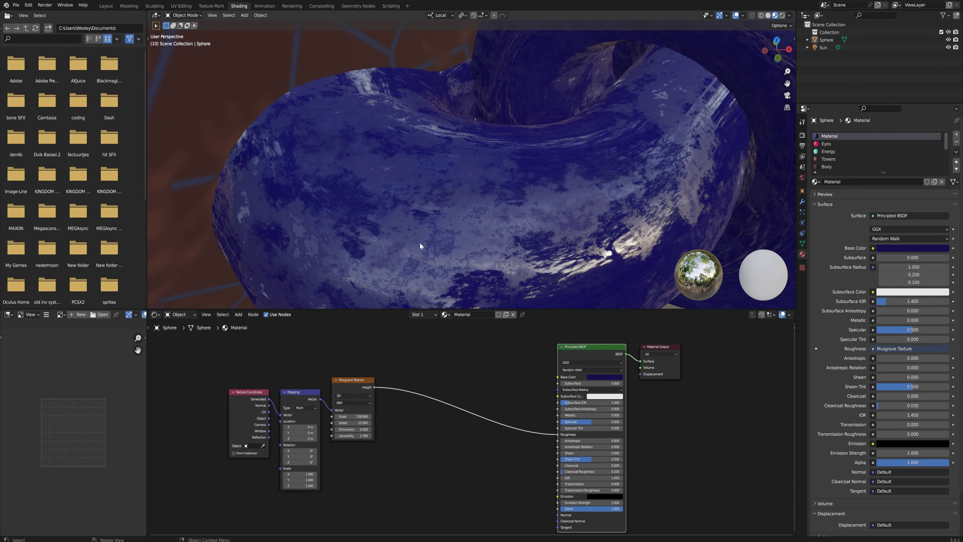
Step: Insert a ColorRamp between the Musgrave Texture's height and the Principled BSDF's roughness
left_click_drag(379, 388, 422, 393)
type("color")
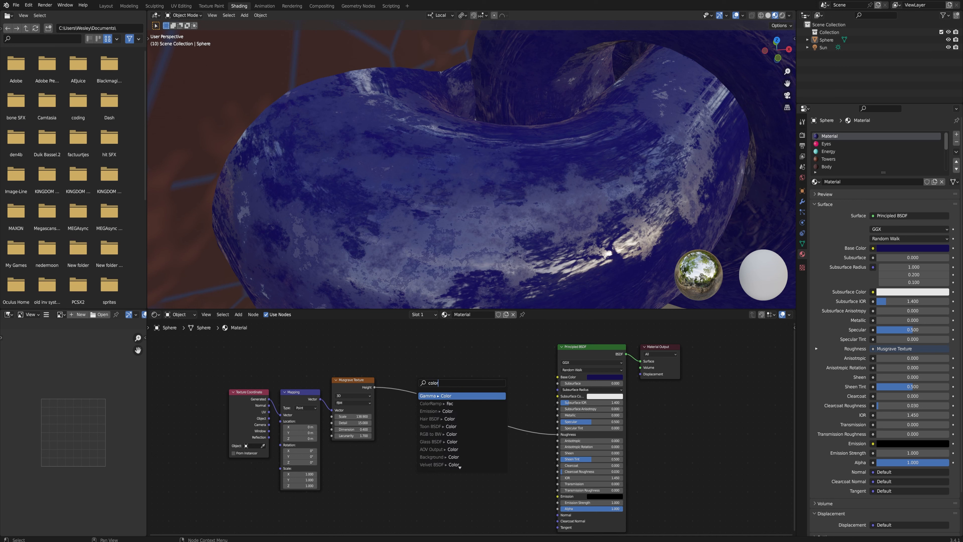
type("r")
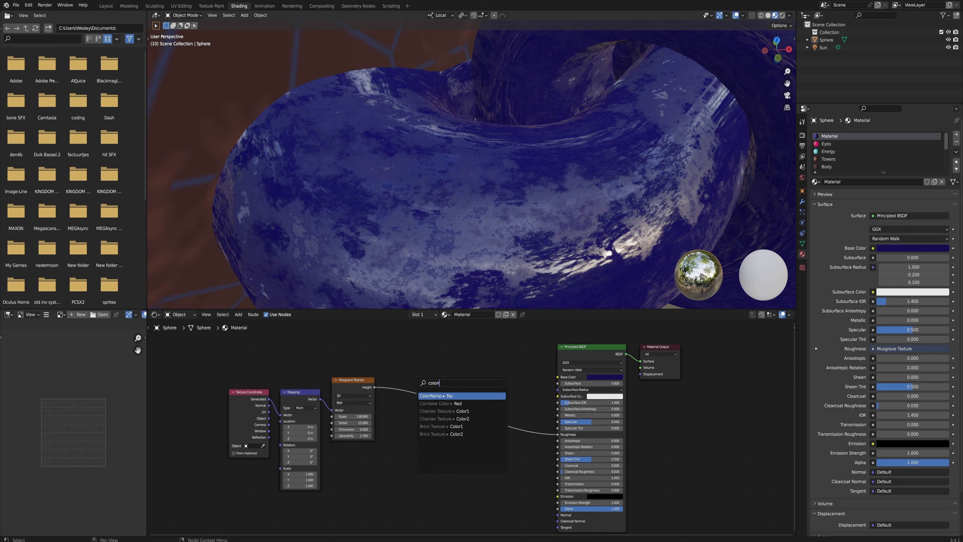
key("Return")
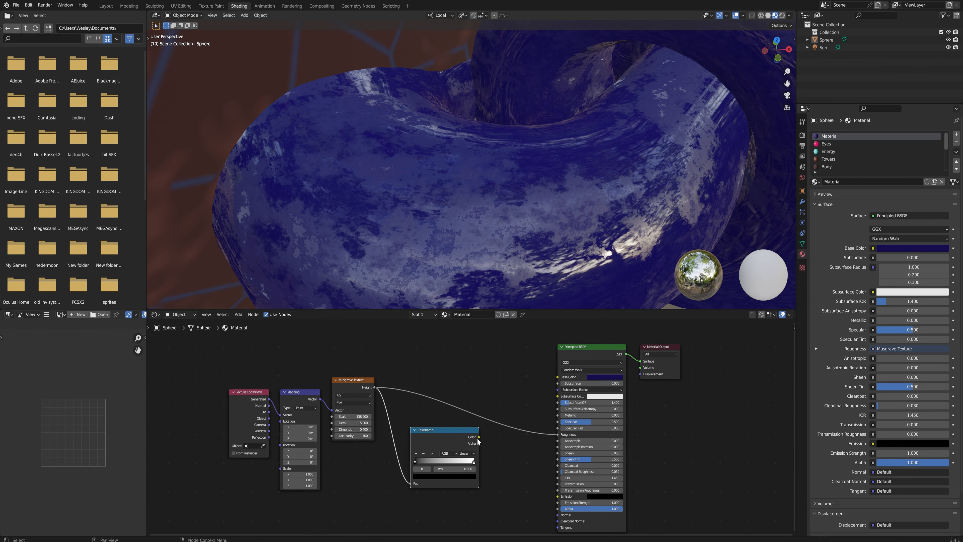
left_click_drag(479, 438, 556, 435)
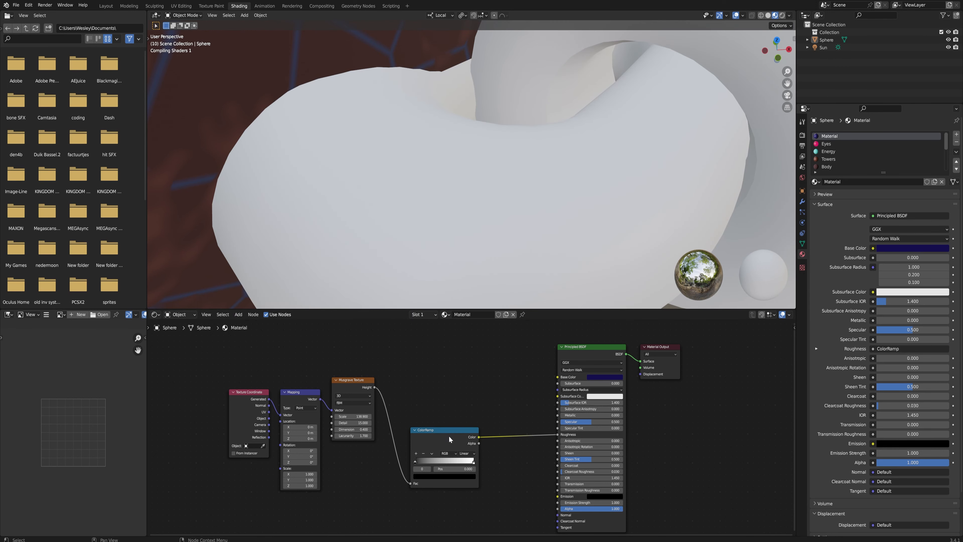
left_click_drag(461, 426, 470, 411)
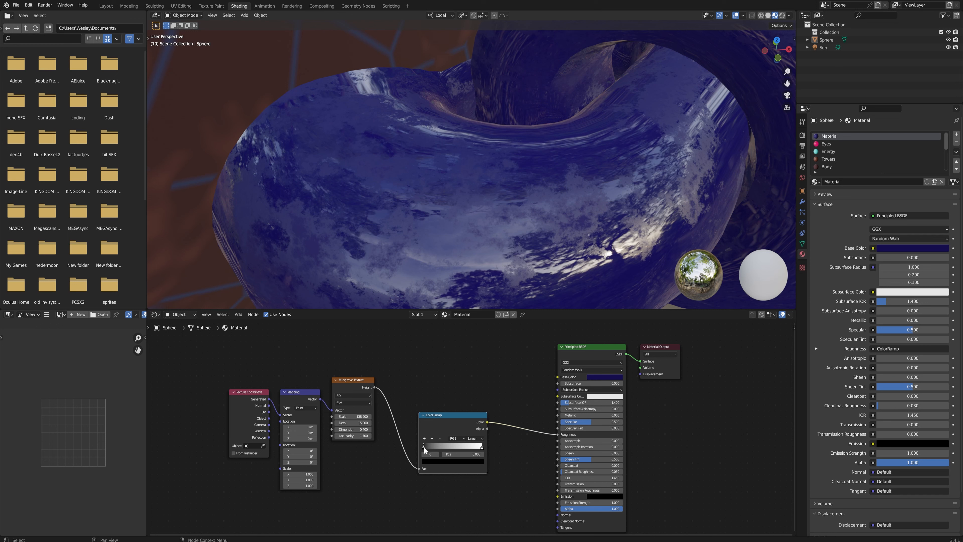
Step: Lighten the ColorRamp's black stop to a mid grey to make the joints' surface less glossy
left_click(433, 461)
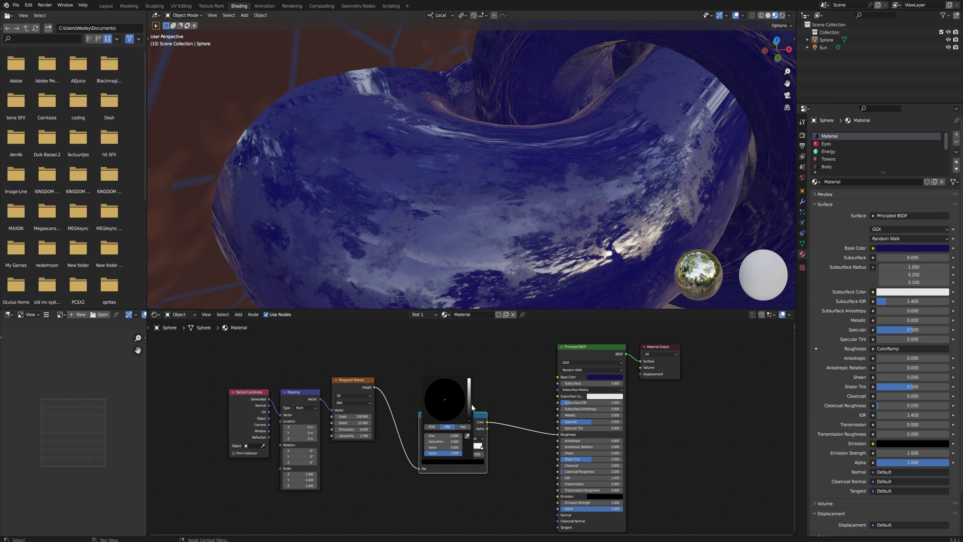
left_click_drag(469, 408, 469, 398)
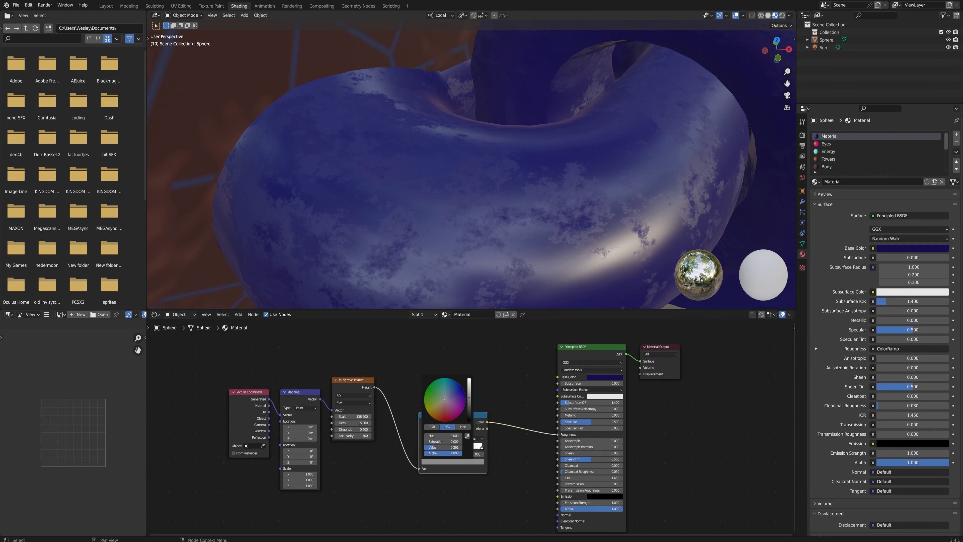
middle_click_drag(573, 230, 572, 221)
scroll(552, 176, "down", 3)
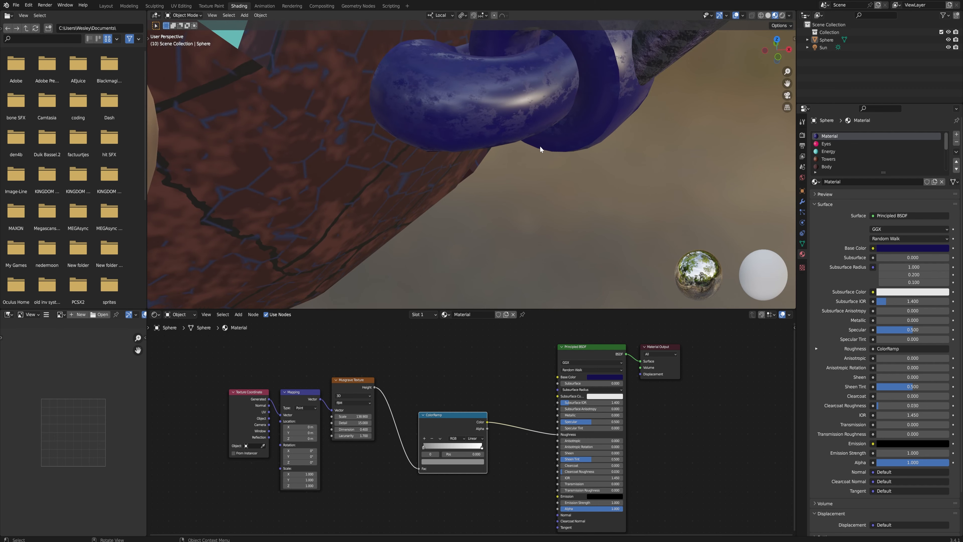
scroll(540, 151, "up", 5)
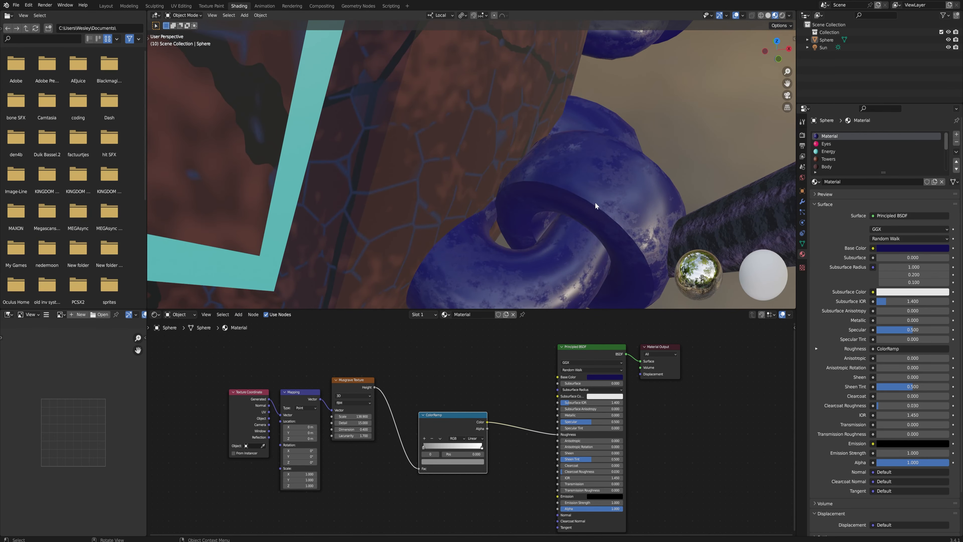
scroll(601, 229, "down", 5, "shift")
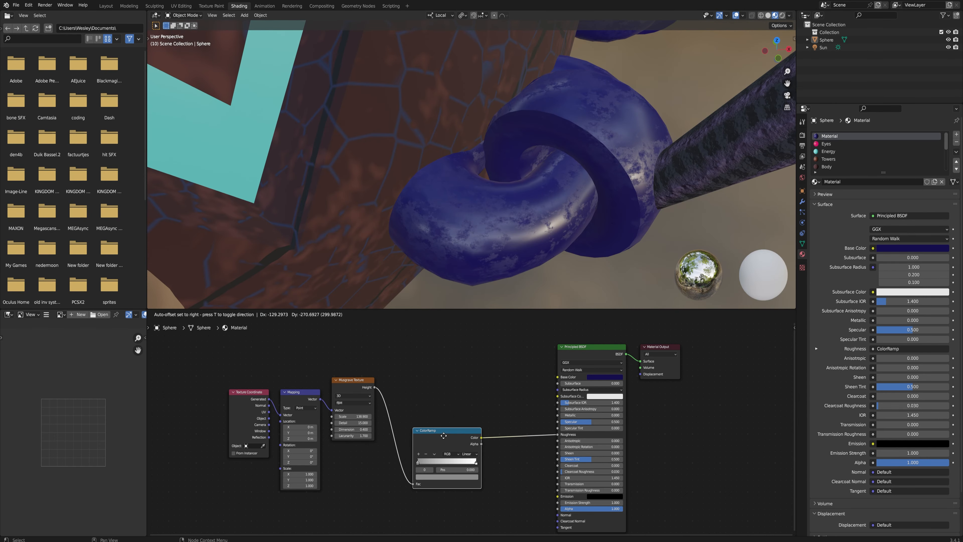
Step: Rearrange the Musgrave Texture and Mapping nodes to free space and add a Voronoi Texture fed by the Mapping vector
left_click_drag(363, 383, 372, 479)
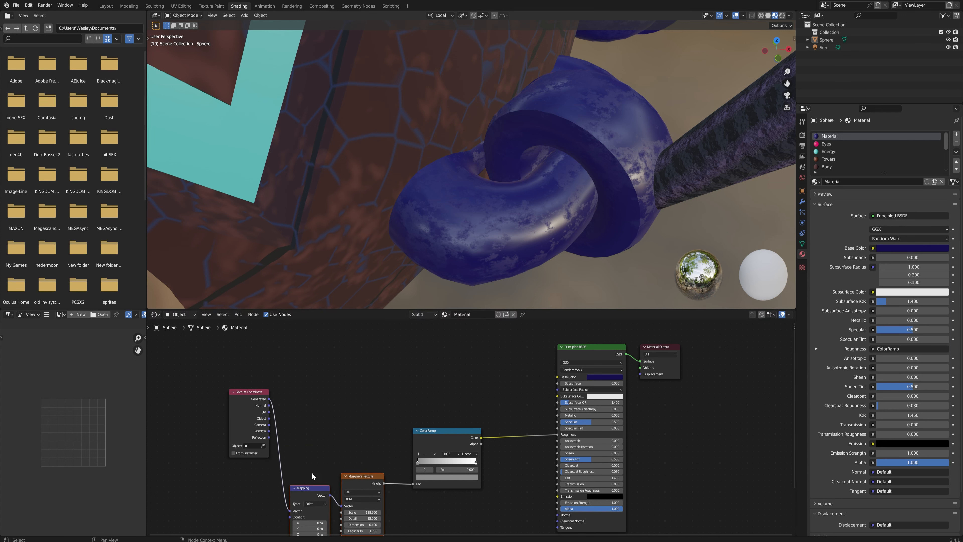
left_click_drag(303, 489, 301, 378)
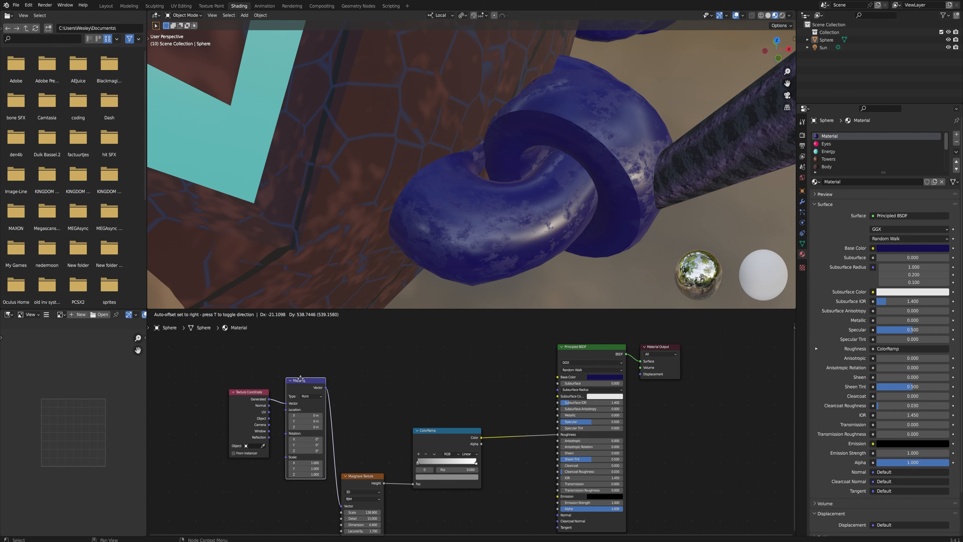
type("textuer")
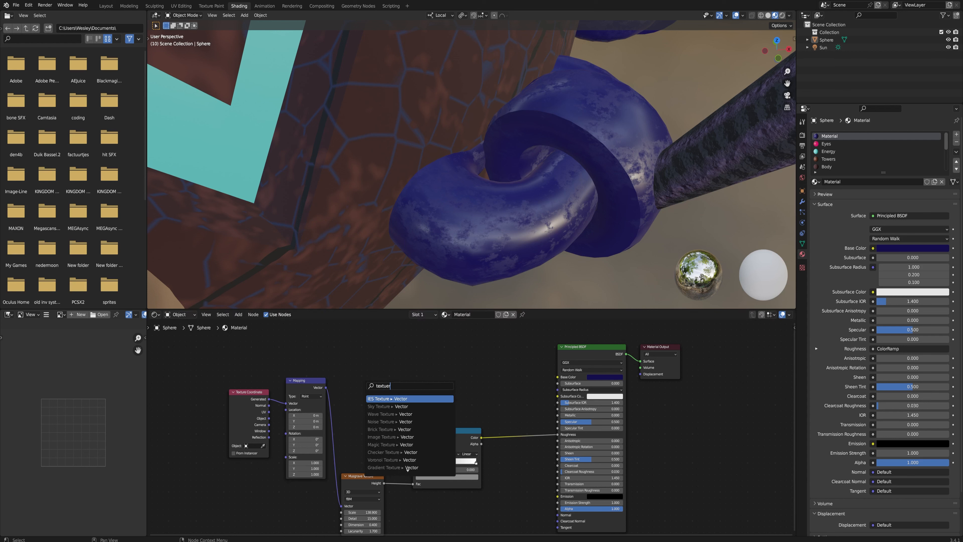
key("Down")
key("Down")
key("Down")
key("Down")
key("Down")
key("Down")
key("Down")
key("Down")
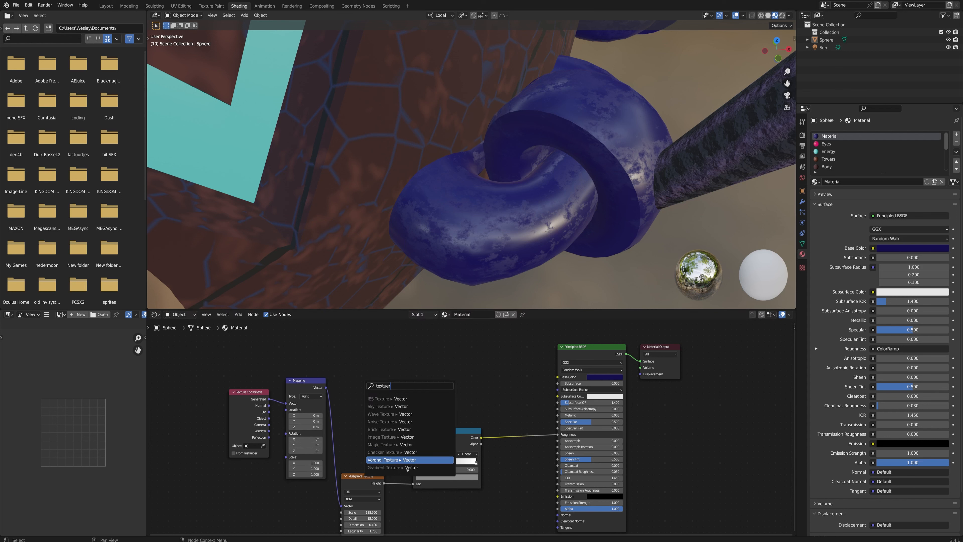
key("Return")
left_click(360, 355)
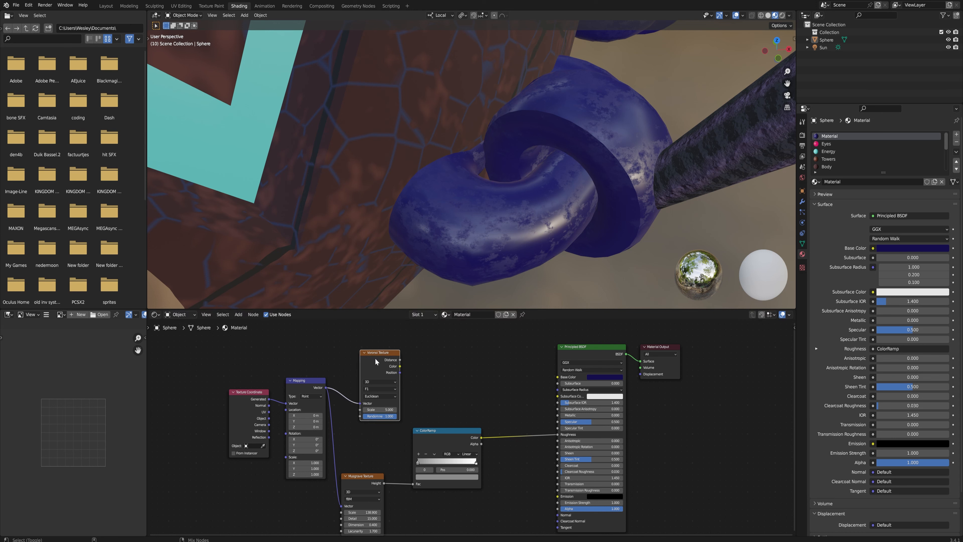
Step: Preview the Voronoi Texture on the joints and set it to F2, Chebychev, scale 207.1 and randomness 0.641
left_click(375, 358, "ctrl+shift")
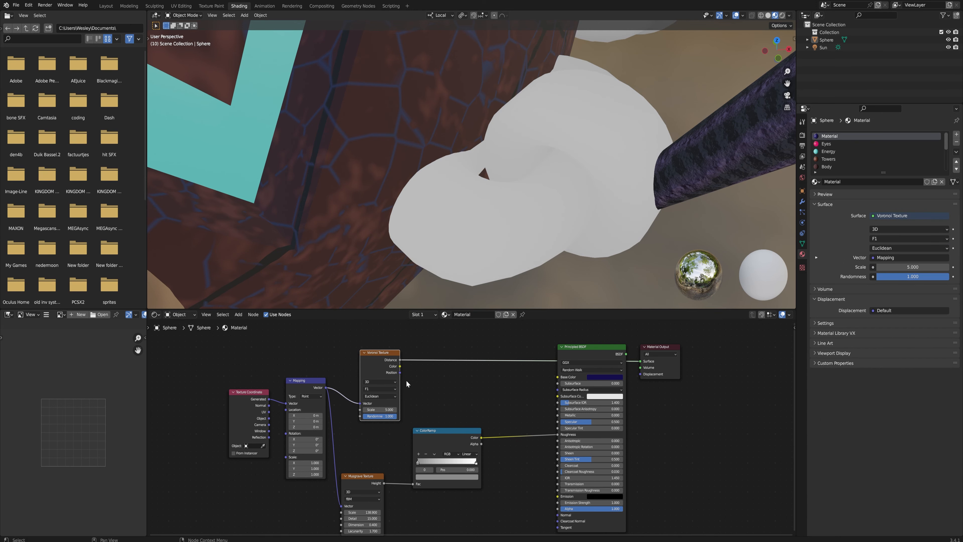
left_click_drag(379, 409, 461, 409)
Step: Try the Smooth F1 feature with smoothness 0 on the Voronoi Texture and undo back to F2
left_click(380, 389)
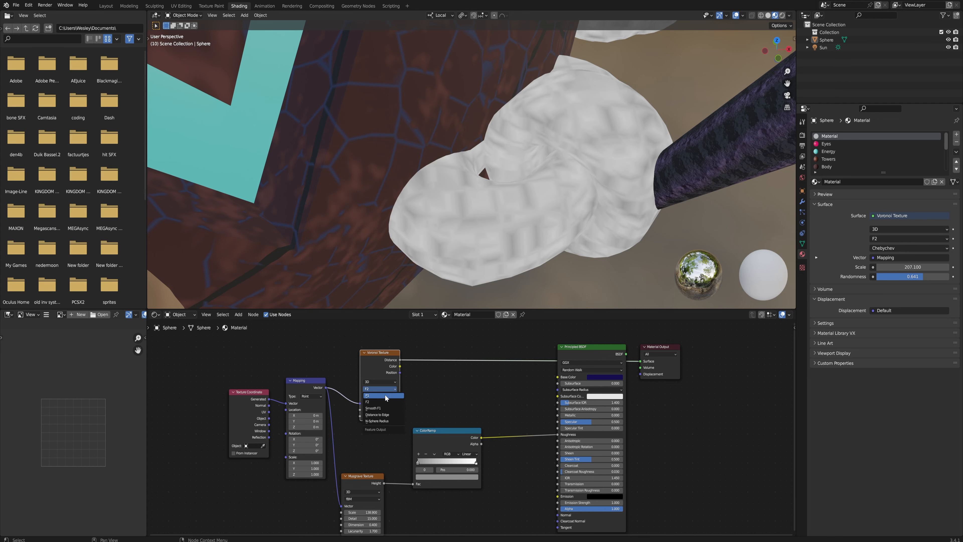
left_click(380, 409)
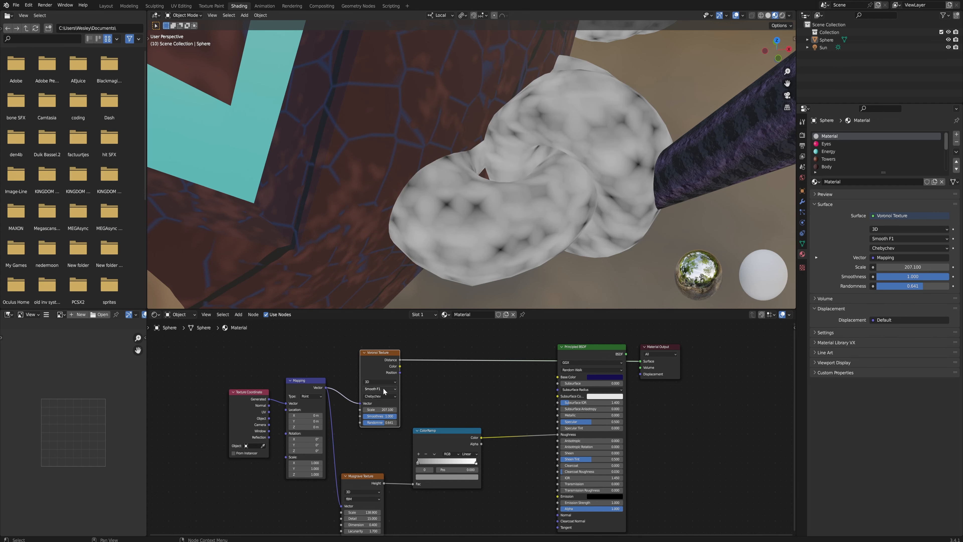
left_click_drag(388, 416, 368, 416)
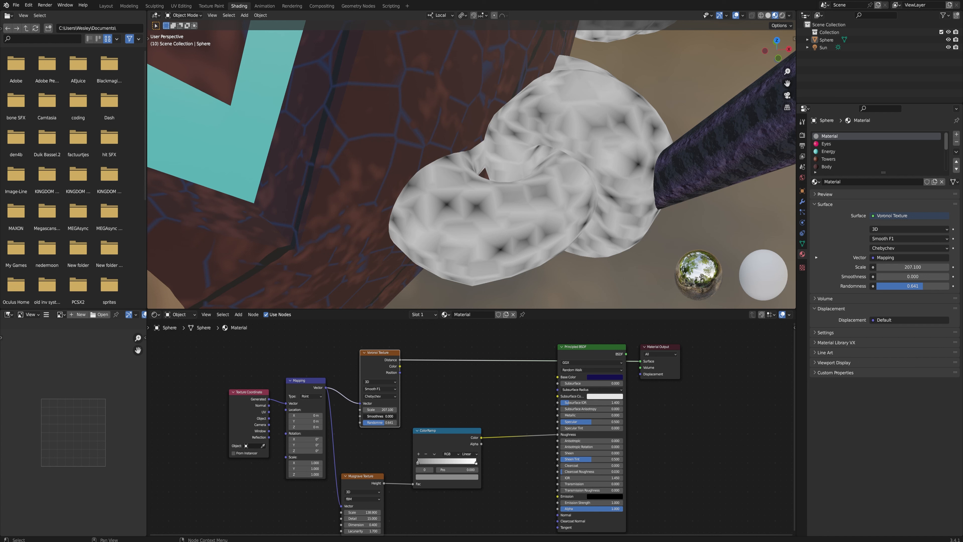
key("ctrl+z")
key("ctrl+z")
left_click(381, 389)
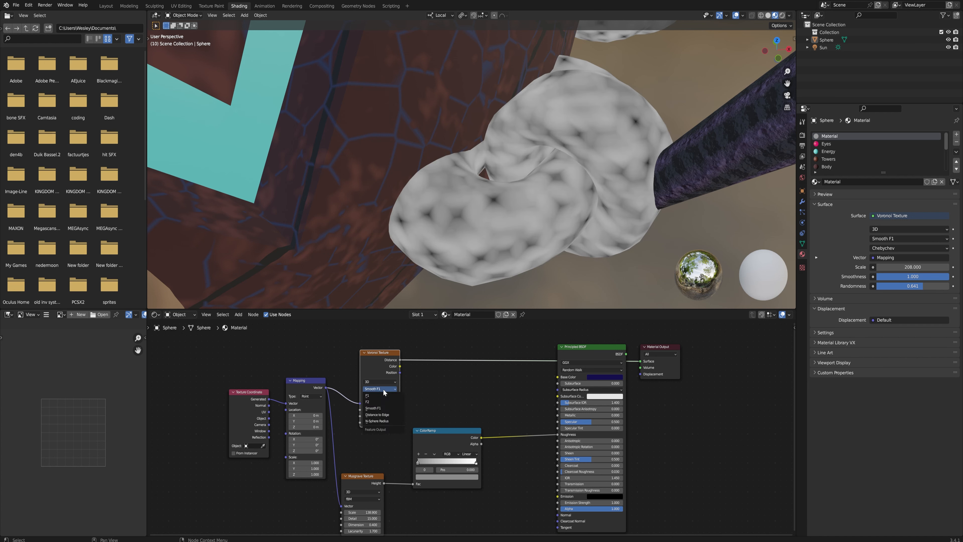
key("ctrl+z")
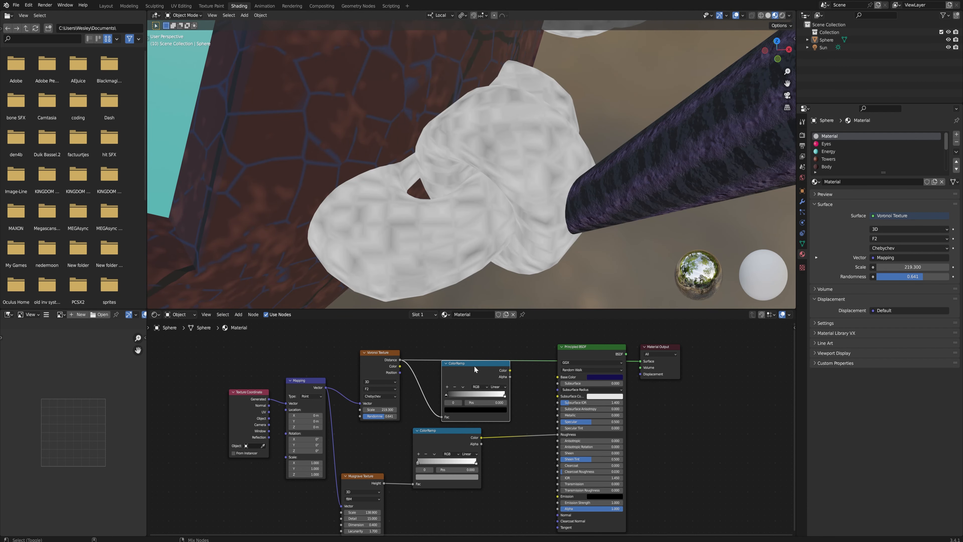
Step: Route the Voronoi distance through a ColorRamp and sample brown tones from the spider's body for both of its stops
left_click(472, 365)
left_click_drag(470, 363, 462, 349)
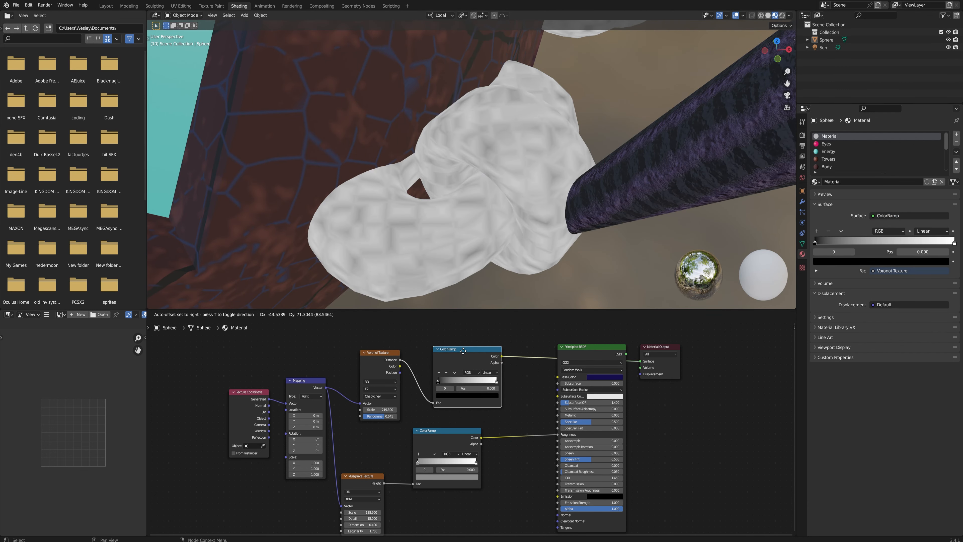
left_click(451, 395)
left_click_drag(483, 355, 483, 352)
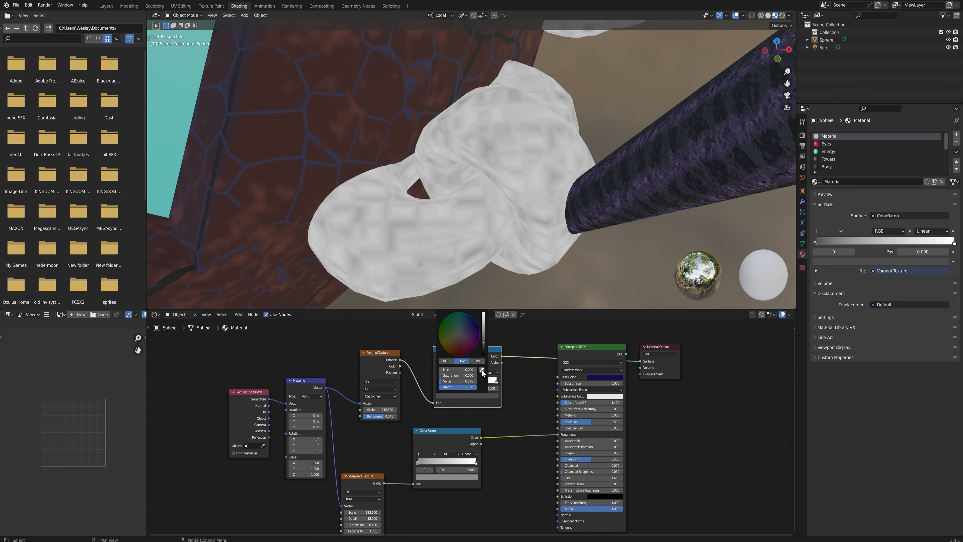
left_click(496, 381)
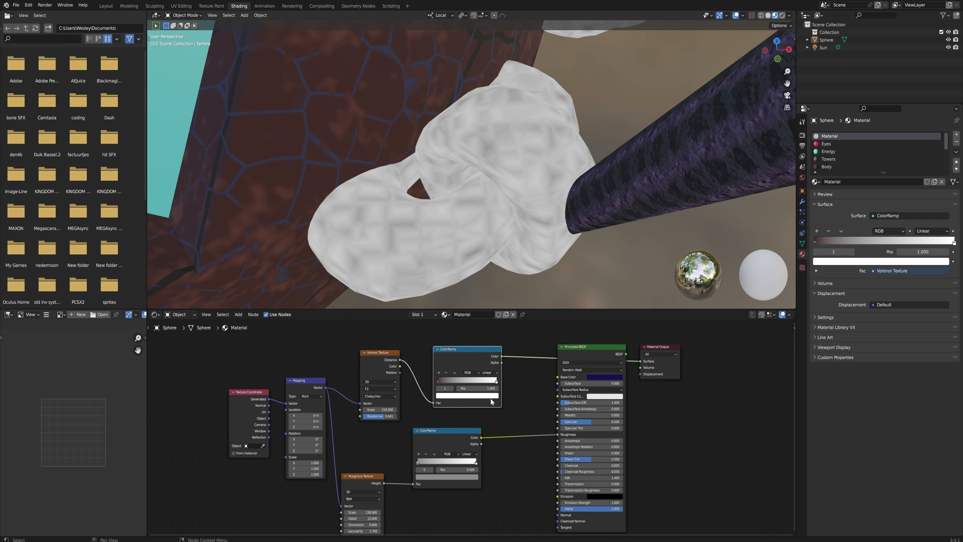
left_click(491, 396)
left_click(481, 370)
left_click(372, 128)
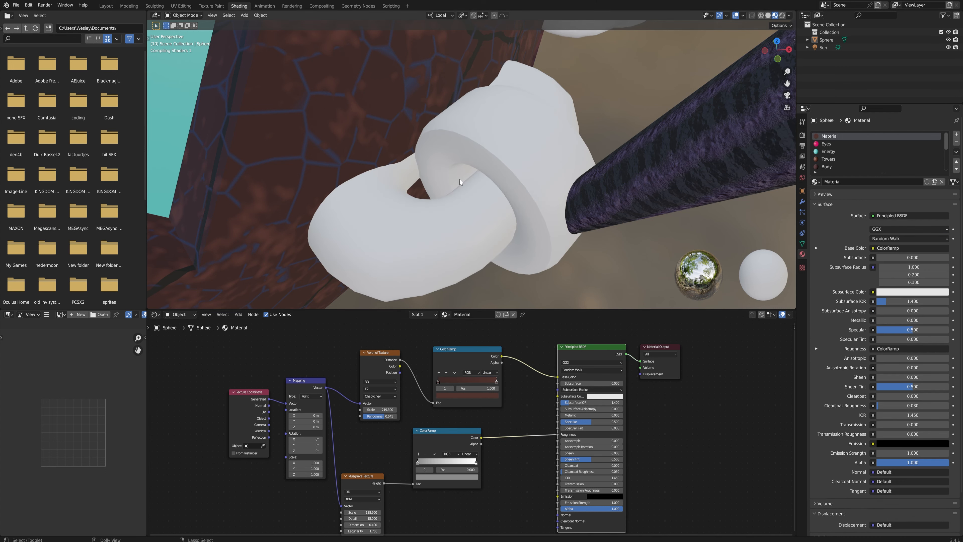
Step: Feed the brown ColorRamp into the Principled BSDF's base color and move its dark stop to position 0.550
mouse_move(482, 170)
middle_mouse_down()
mouse_move(484, 160)
mouse_move(485, 172)
middle_mouse_up()
left_click_drag(438, 383, 447, 382)
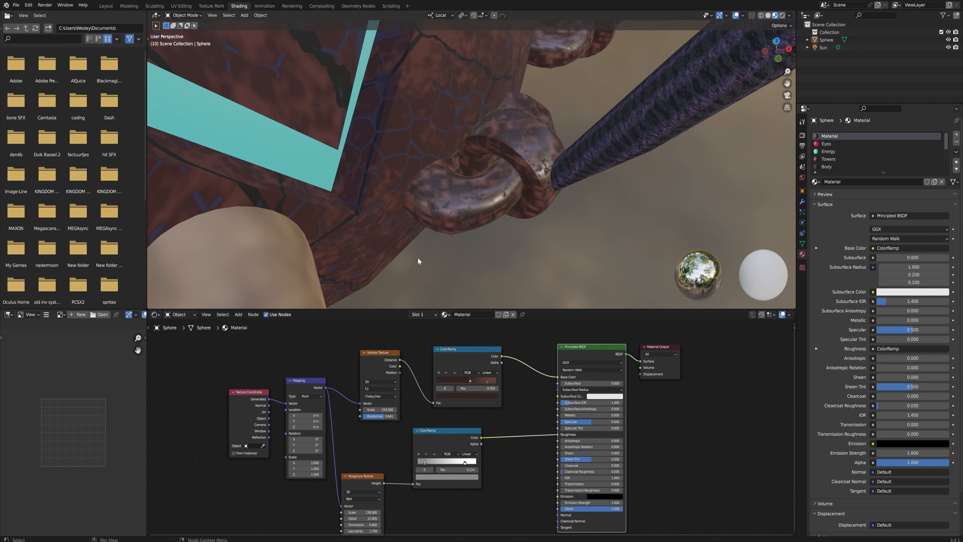
Step: Move the roughness ColorRamp's white stop closer to the ramp's end
left_click(465, 463)
left_click_drag(475, 463, 475, 462)
mouse_move(535, 224)
middle_mouse_down()
mouse_move(528, 172)
mouse_move(538, 230)
middle_mouse_up()
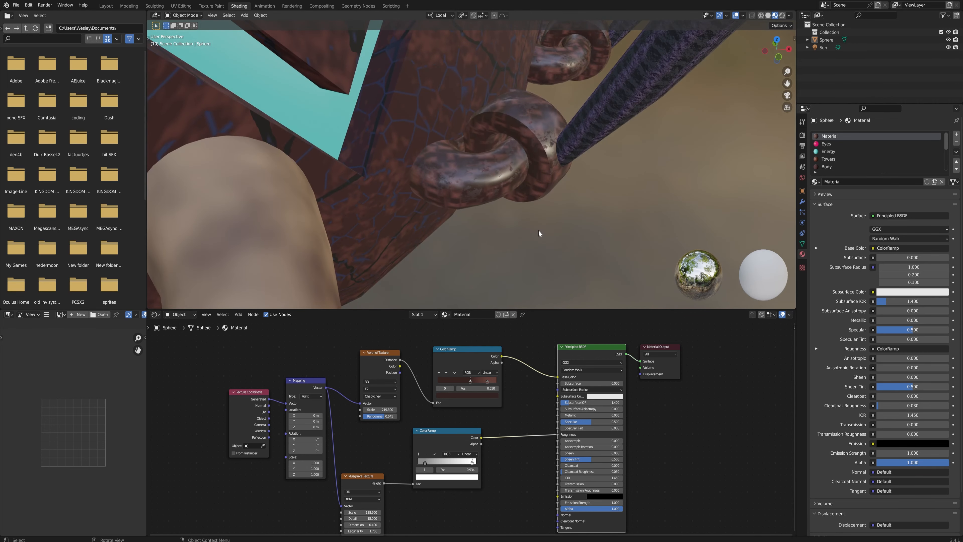
Step: Inspect the joints' shine up close and lighten the roughness ColorRamp's grey stop to make them less glossy
scroll(531, 200, "up", 4)
scroll(530, 200, "up", 3)
scroll(530, 192, "down", 2)
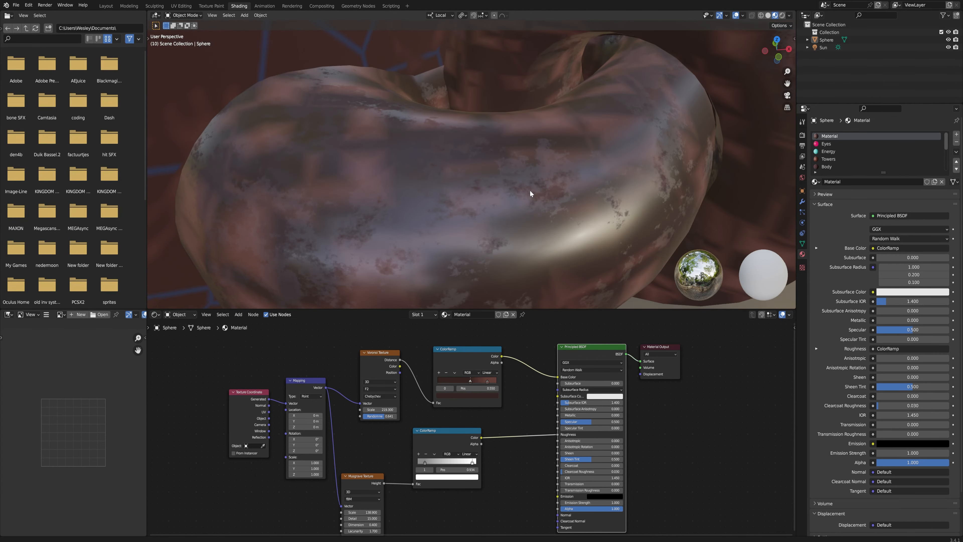
scroll(535, 217, "down", 5)
scroll(542, 246, "up", 5)
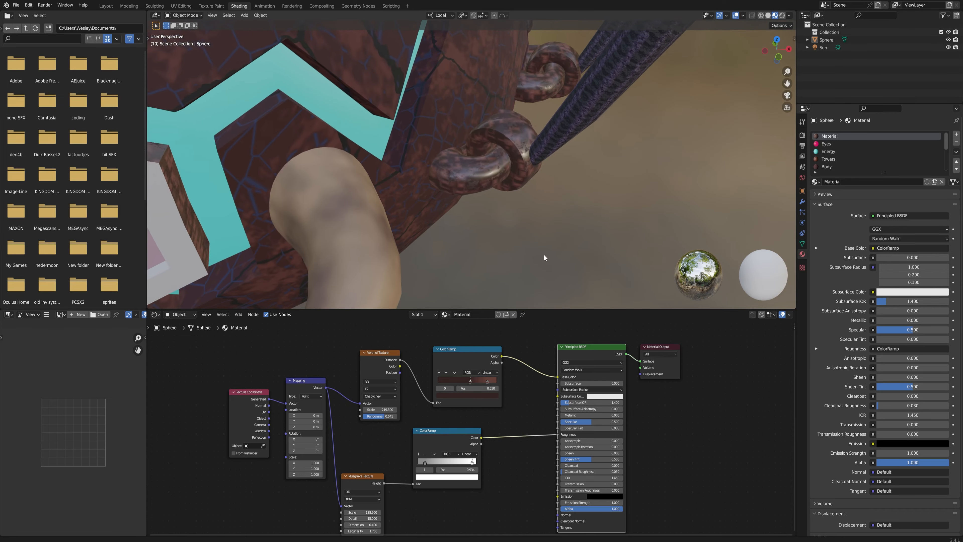
left_click(424, 462)
left_click(435, 476)
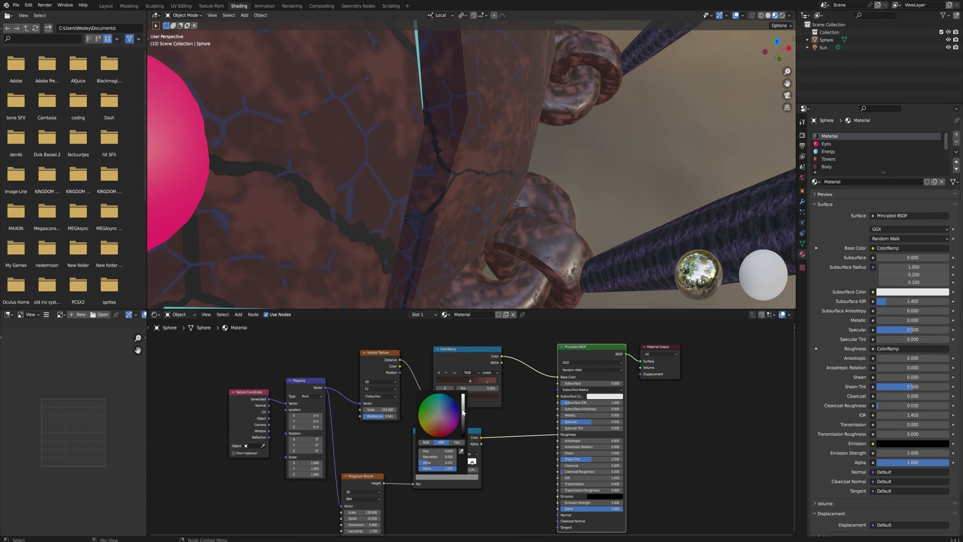
left_click_drag(463, 414, 463, 404)
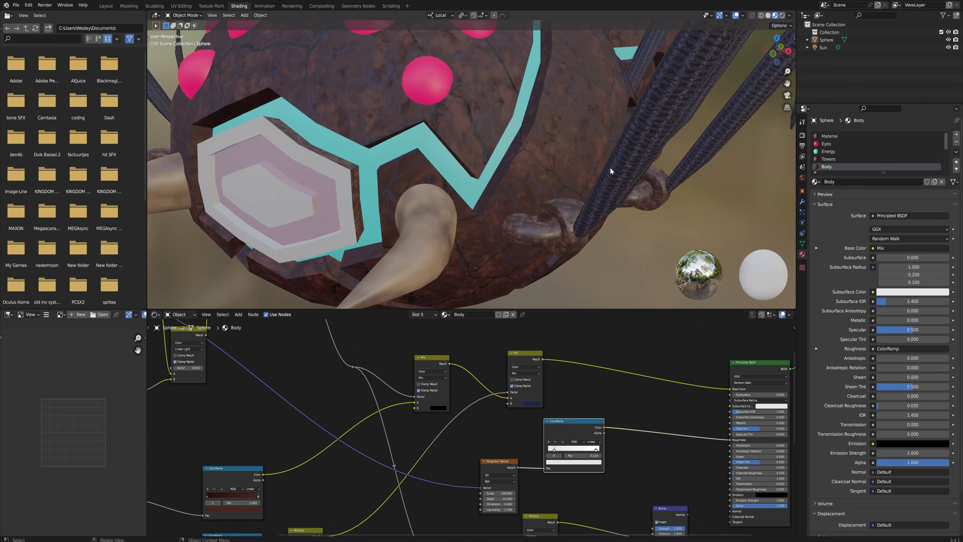
Step: Compare the Body material's gloss with the joints and switch back to the joints' Material slot
scroll(681, 236, "down", 2)
scroll(611, 219, "up", 5)
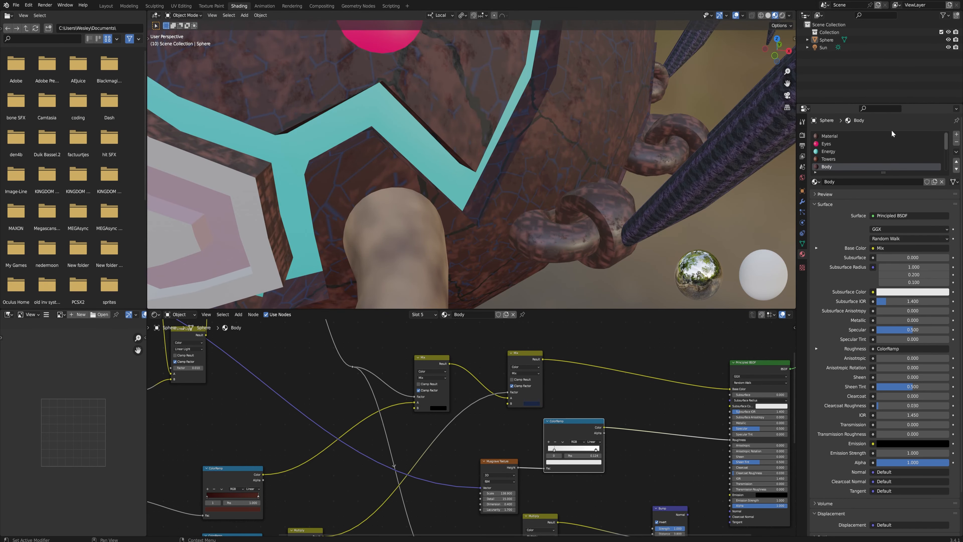
left_click(886, 136)
Step: Examine how the brown joints match the body and legs, both close up and across the whole spider
scroll(600, 256, "up", 3)
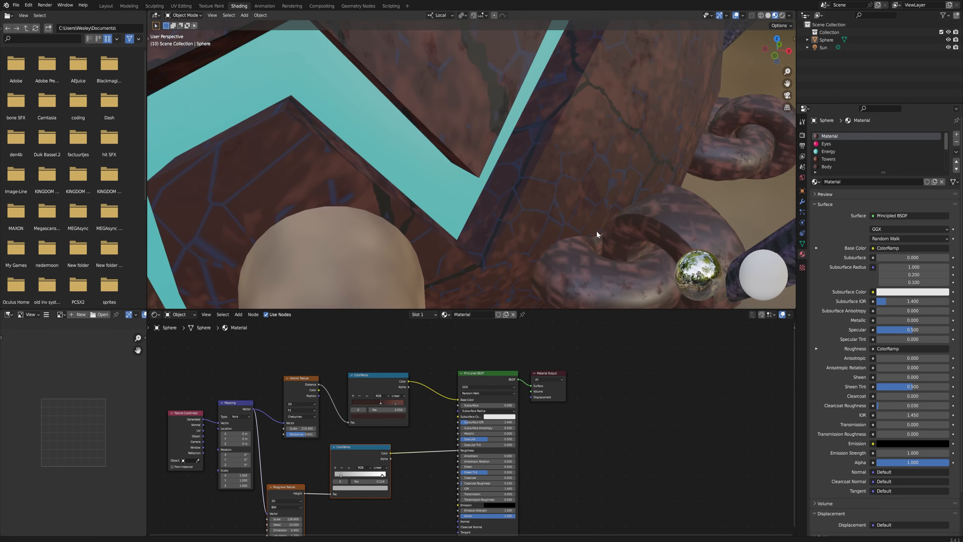
scroll(610, 263, "up", 3)
middle_click_drag(300, 354, 341, 370)
key("KP_Decimal")
middle_click_drag(620, 175, 558, 253)
scroll(553, 220, "down", 2)
scroll(558, 253, "up", 3)
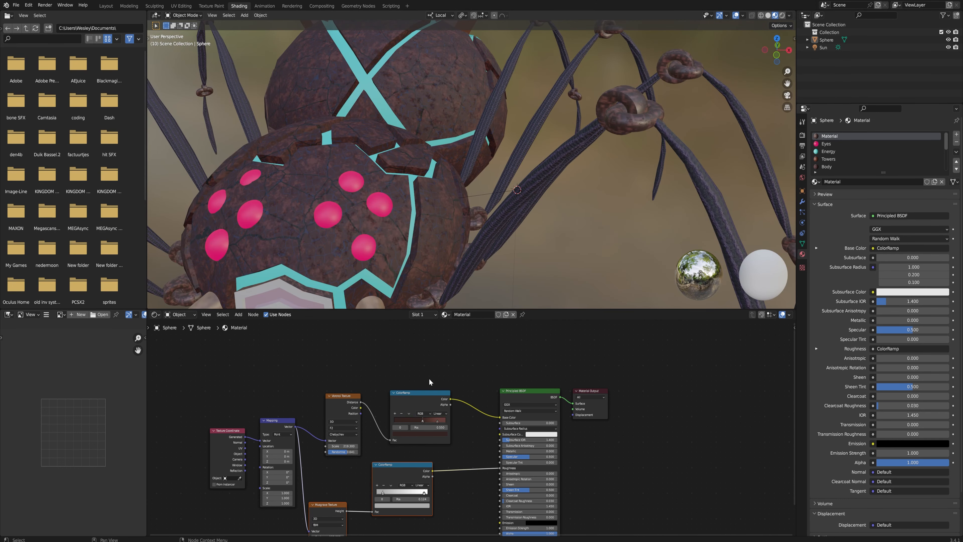
middle_click_drag(502, 249, 505, 237, "shift")
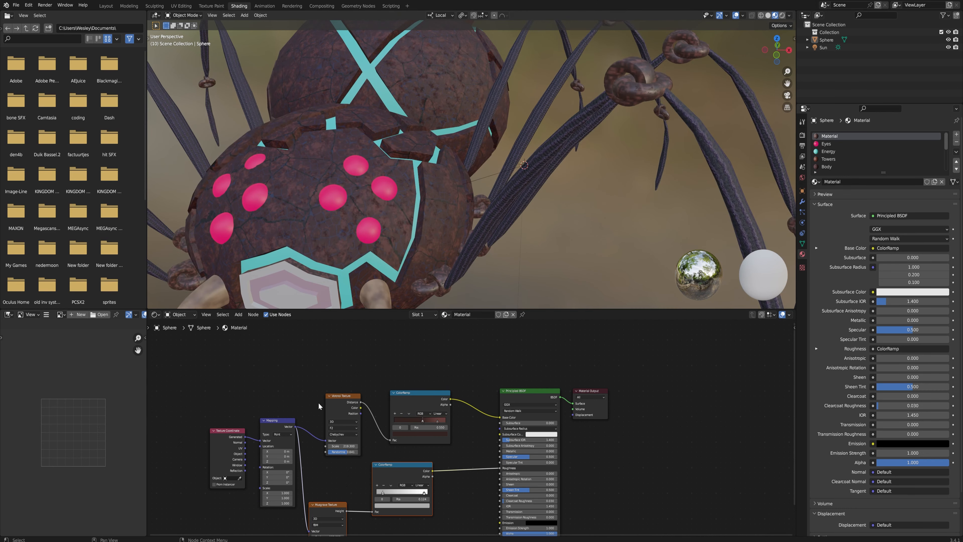
Step: Replace the Voronoi Texture with a Musgrave Texture connected between the Mapping vector and the brown ColorRamp's factor
left_click(342, 405)
key("x")
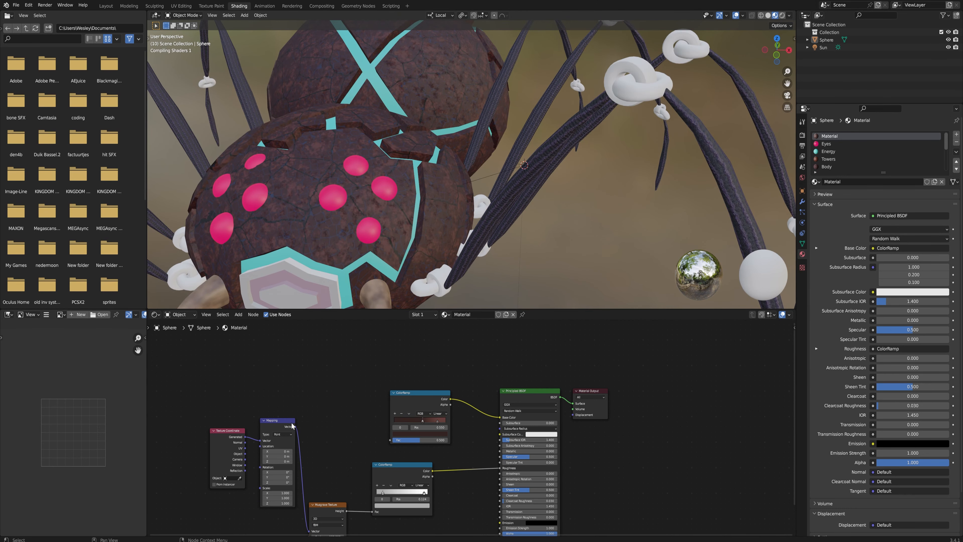
left_click_drag(296, 428, 326, 414)
left_click(327, 408)
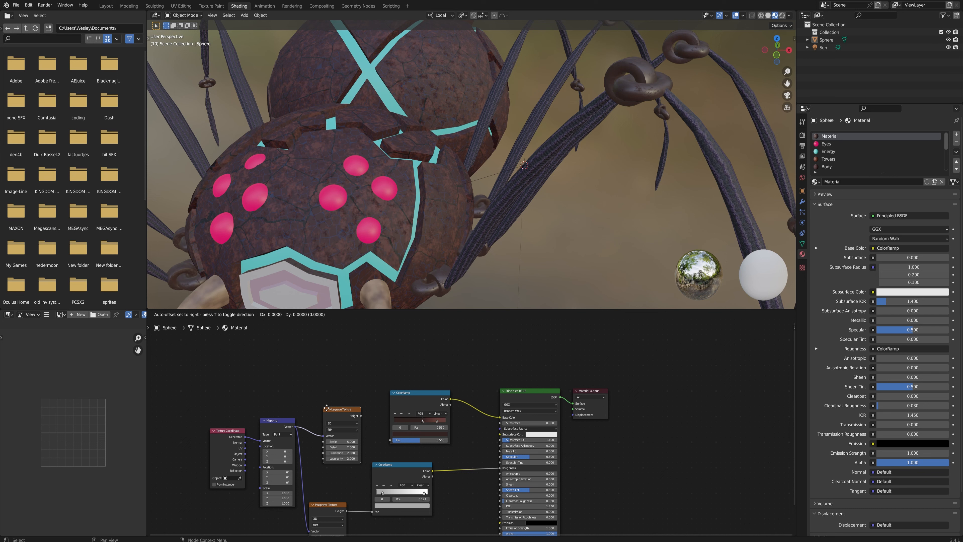
left_click(332, 406)
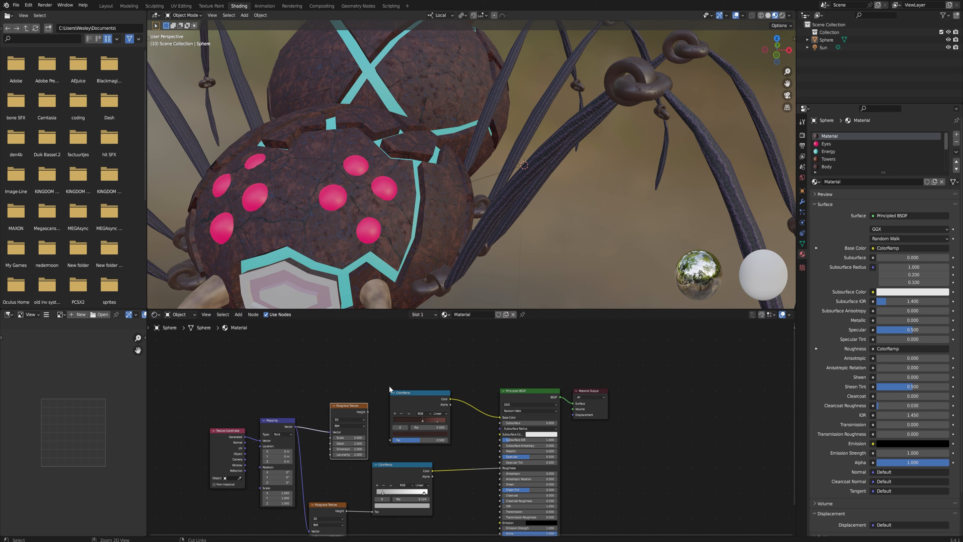
scroll(325, 405, "up", 2)
left_click_drag(322, 405, 354, 445)
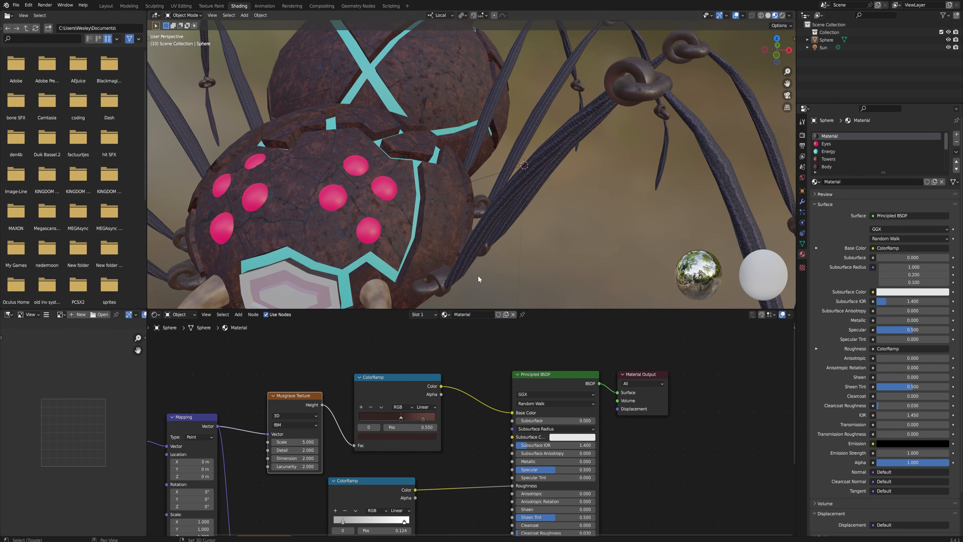
Step: Set the new Musgrave Texture to scale 109.6, detail 6.3, dimension 0 and lacunarity 1.7, and check the joints near and far
scroll(477, 280, "up", 8)
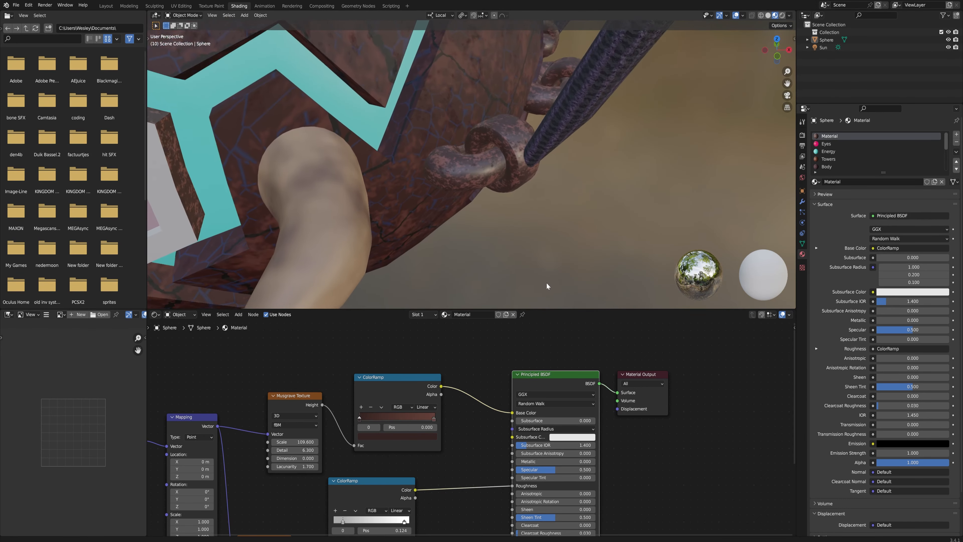
scroll(546, 282, "down", 10)
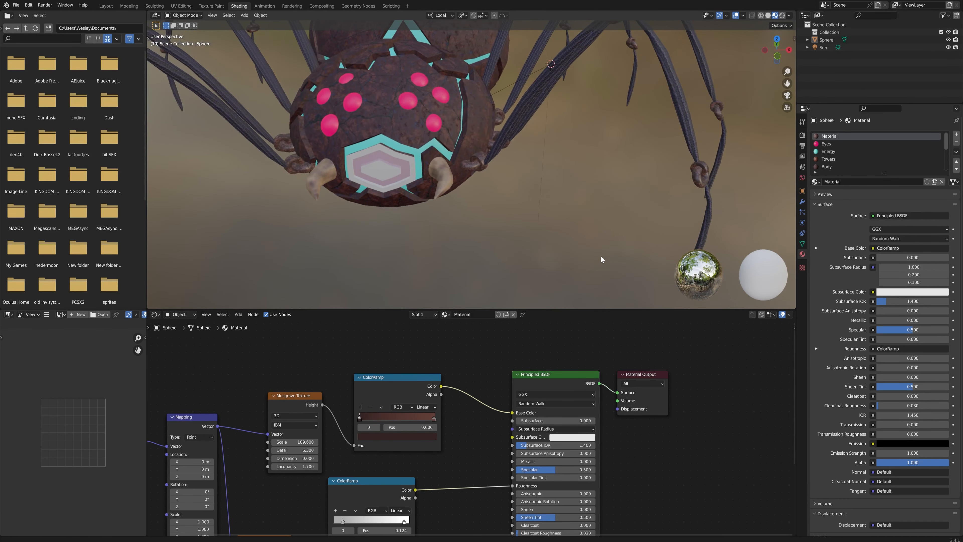
scroll(604, 259, "up", 10)
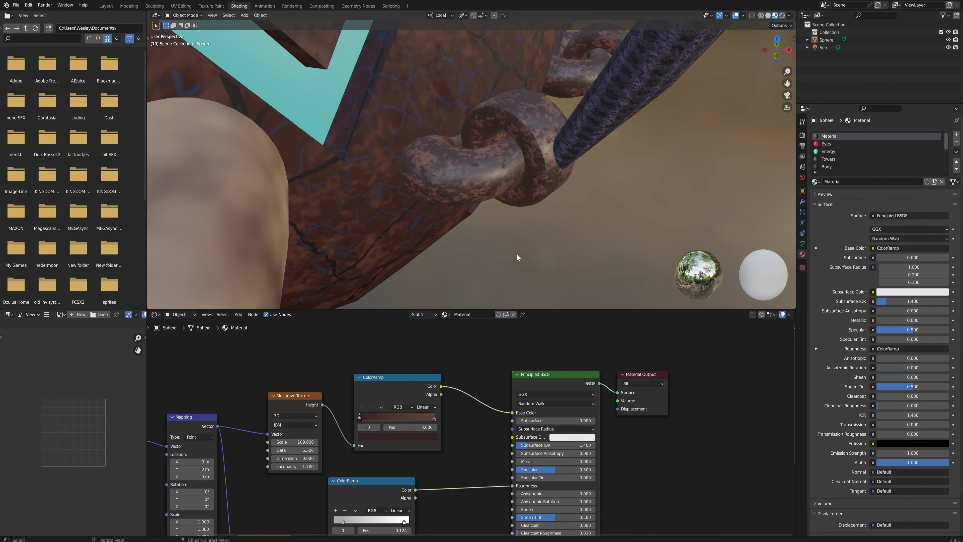
Step: Move the joint material's texture nodes away from the Principled BSDF and space them out to make room for more nodes
middle_click_drag(469, 382, 493, 417, "ctrl")
middle_click_drag(578, 471, 589, 522, "ctrl")
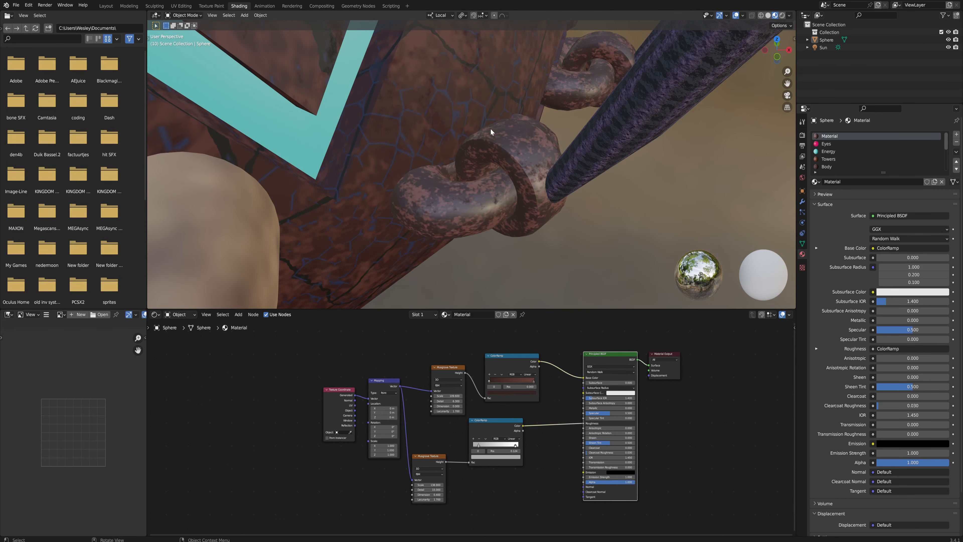
left_click_drag(537, 502, 271, 354)
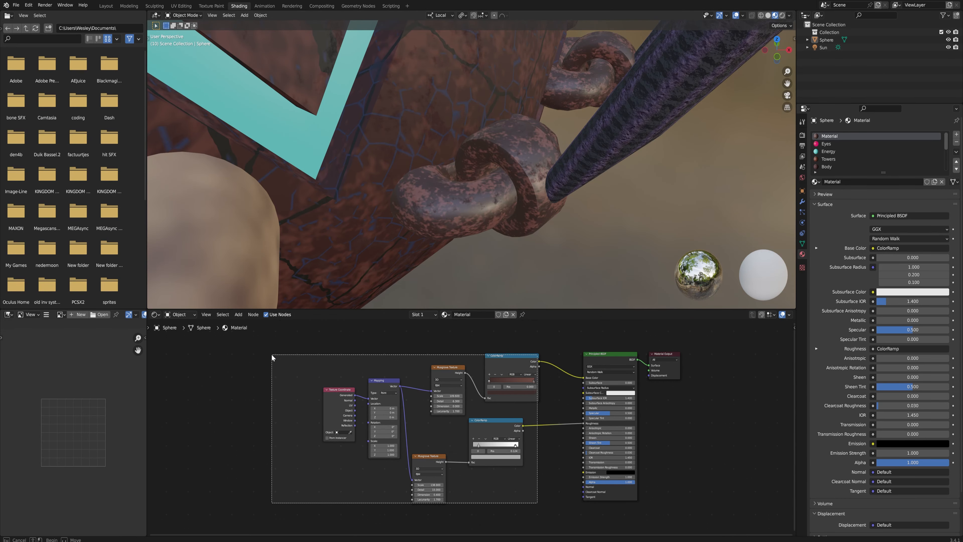
left_click_drag(497, 356, 424, 330)
left_click(505, 388)
left_click_drag(453, 442, 412, 342)
key("g")
left_click(483, 340)
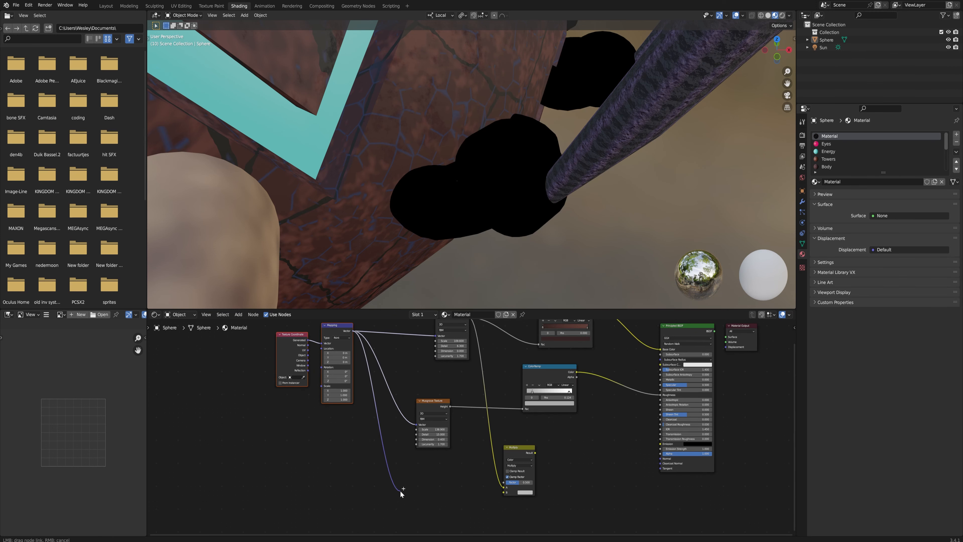
Step: Add a Noise Texture driven by the Mapping vector and feed its Fac output to the Multiply node's B input
left_click_drag(352, 331, 401, 490)
type("noise")
key("Return")
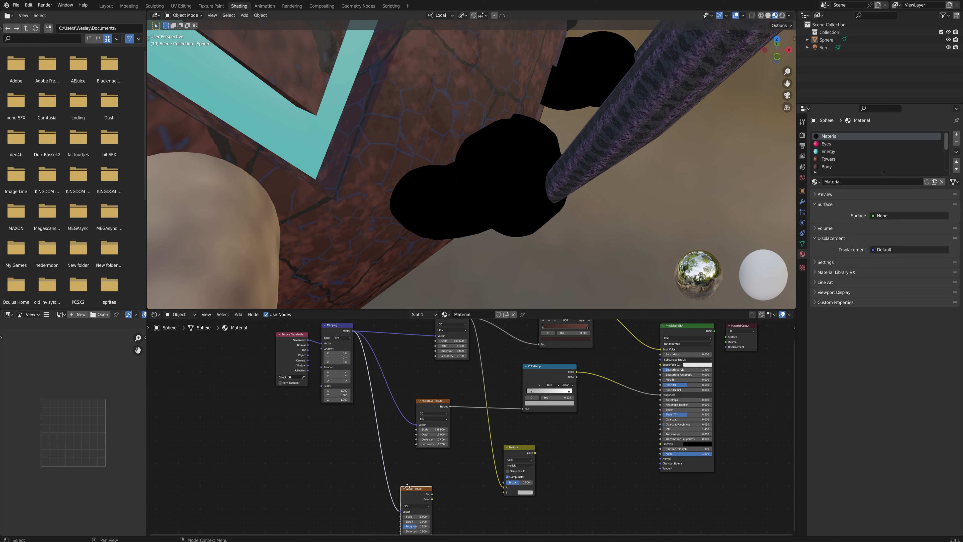
left_click(411, 490)
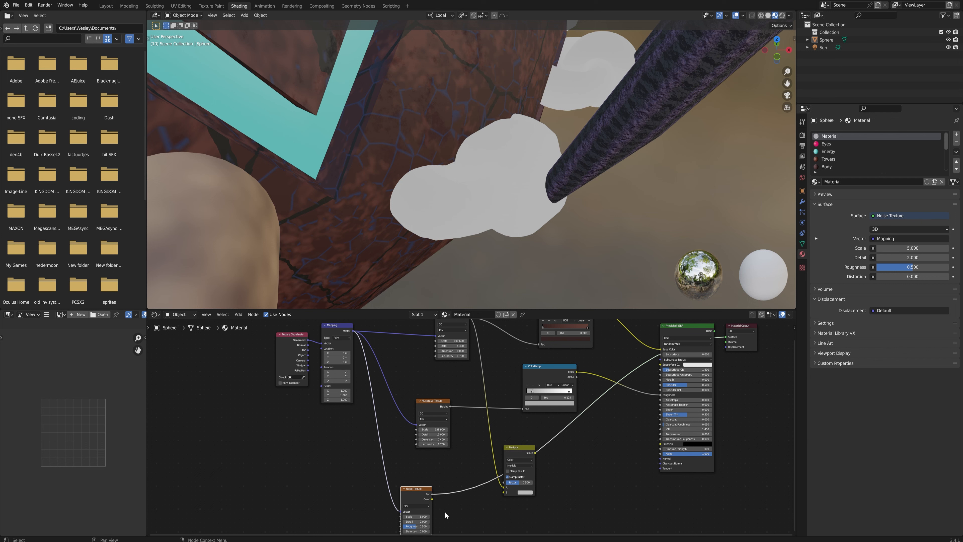
scroll(455, 514, "up", 3)
middle_click_drag(455, 513, 449, 462)
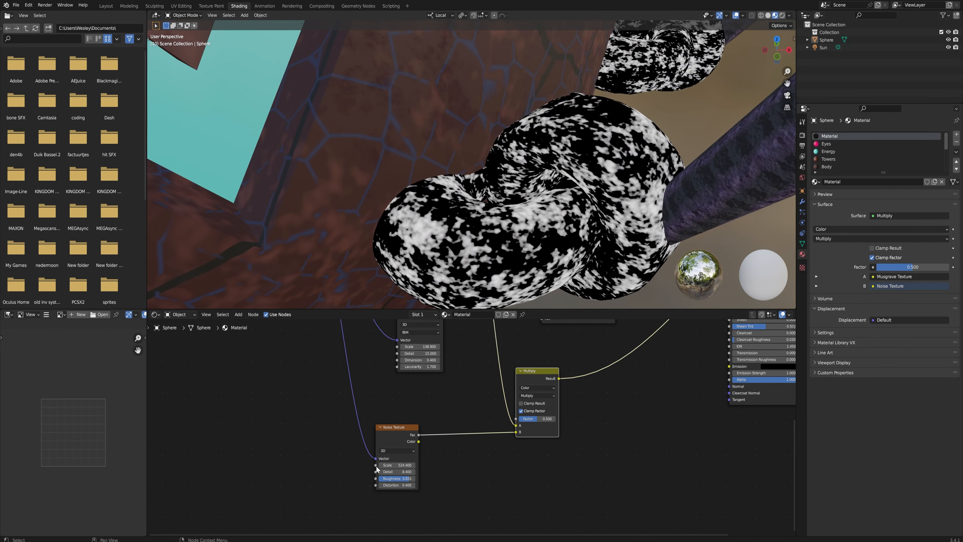
Step: Raise the new Noise Texture's scale to about 487.6 and set the Multiply factor to 1
left_click_drag(377, 466, 384, 466)
left_click_drag(535, 419, 553, 418)
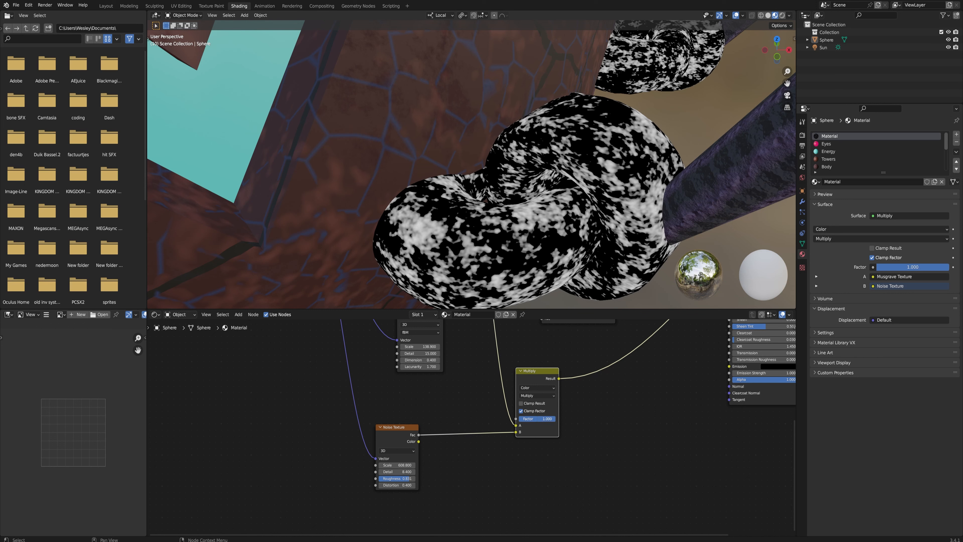
left_click_drag(385, 465, 390, 465)
left_click_drag(386, 465, 384, 465)
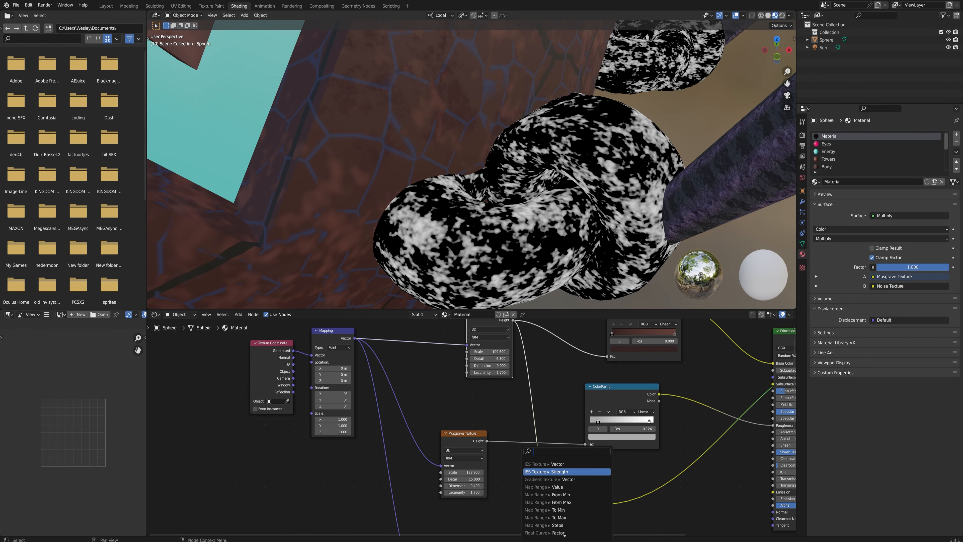
Step: Insert a ColorRamp between the upper Musgrave Texture's height and the Multiply's A input, and set the Noise Texture's roughness to 0.235
type("colorra")
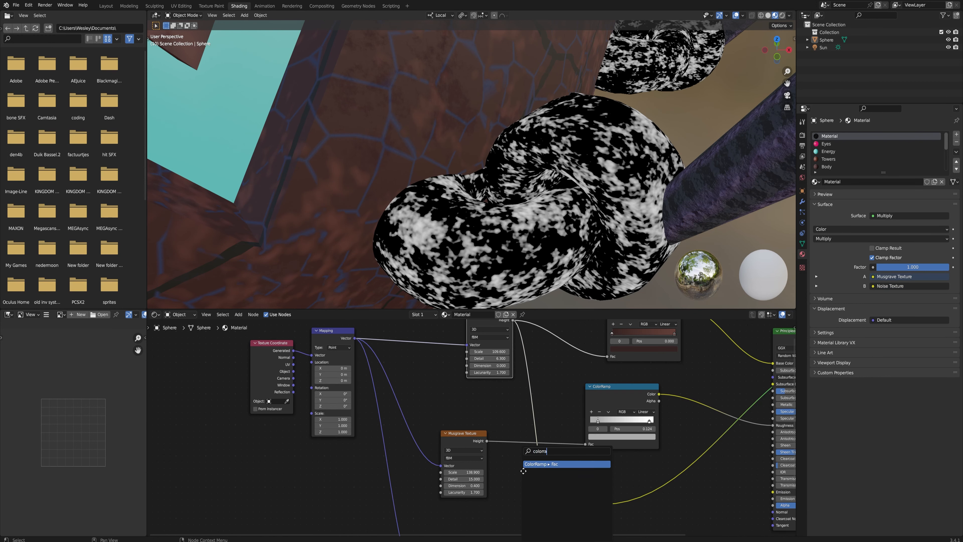
key("Return")
left_click(530, 436)
middle_click_drag(671, 495, 648, 444)
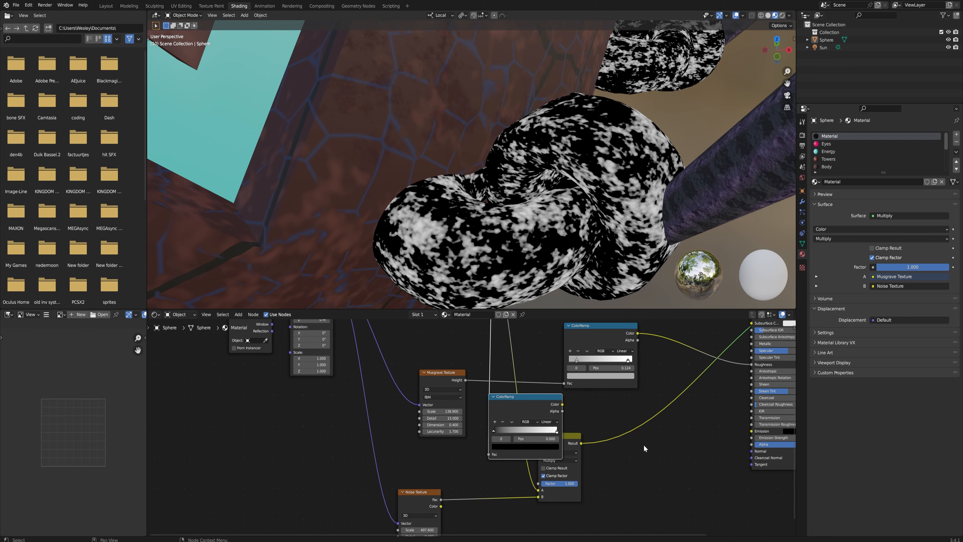
left_click_drag(574, 444, 631, 449)
left_click_drag(562, 404, 595, 495)
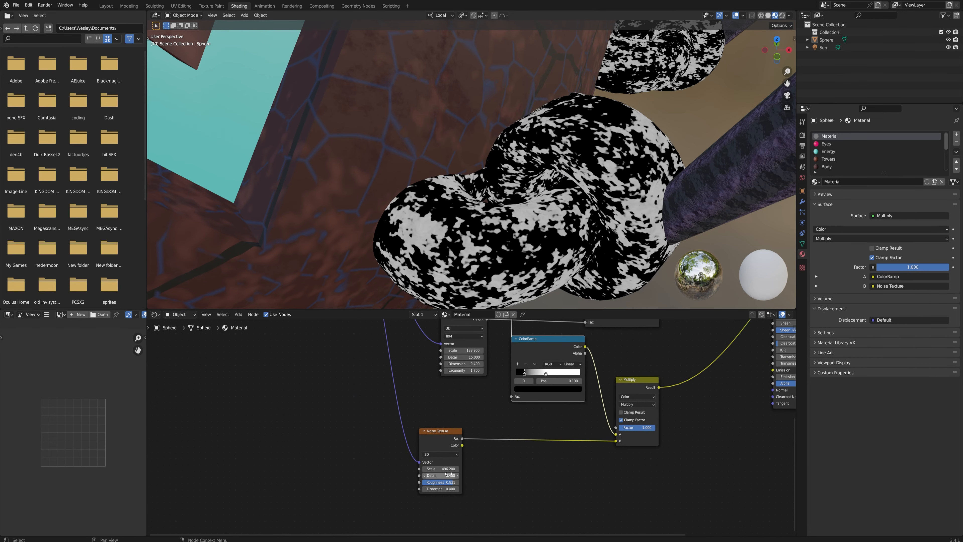
left_click_drag(448, 468, 445, 469)
left_click_drag(444, 482, 432, 482)
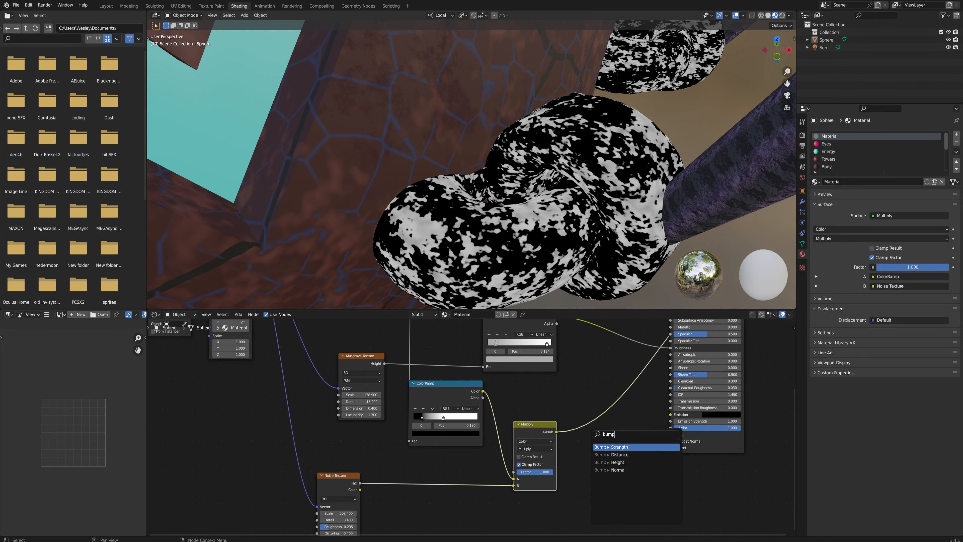
Step: Add a Bump node with the Multiply result as height, connect it to the Principled BSDF's Normal, and preview the full shader
left_click(589, 431)
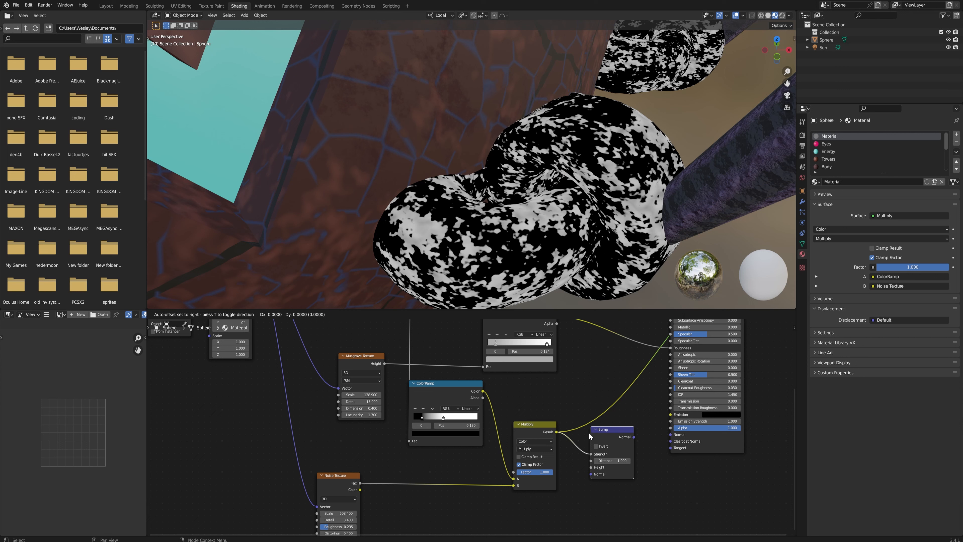
left_click(588, 432)
left_click_drag(591, 454, 590, 467)
left_click_drag(632, 434, 670, 435)
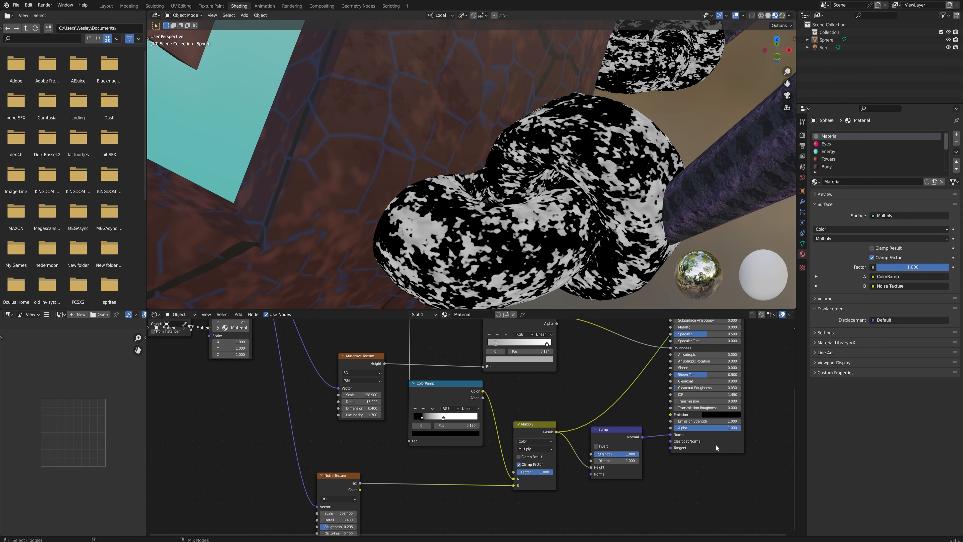
left_click(716, 444, "ctrl+shift")
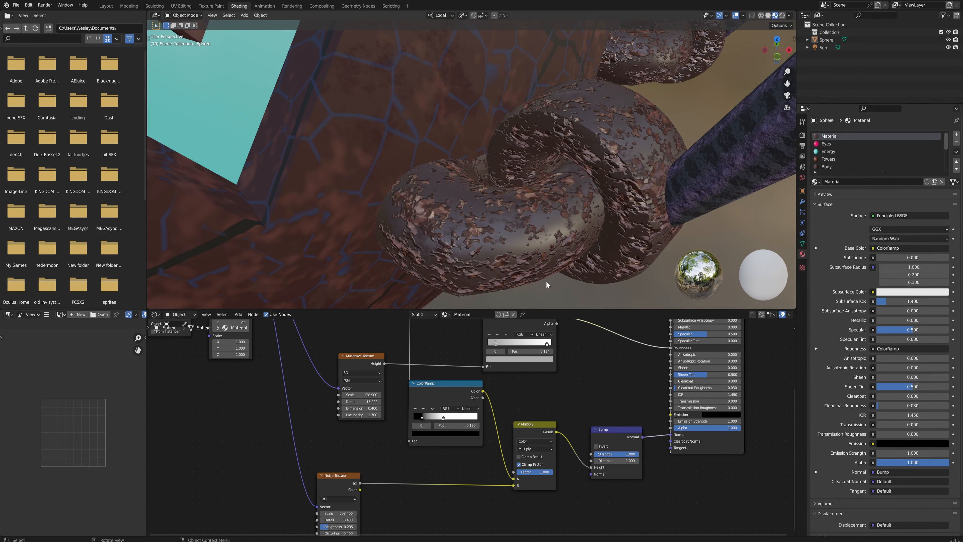
Step: Invert the Bump, set its strength to 0.667 and the Noise Texture's scale to 772.9, and check the joints near and far
left_click(595, 446)
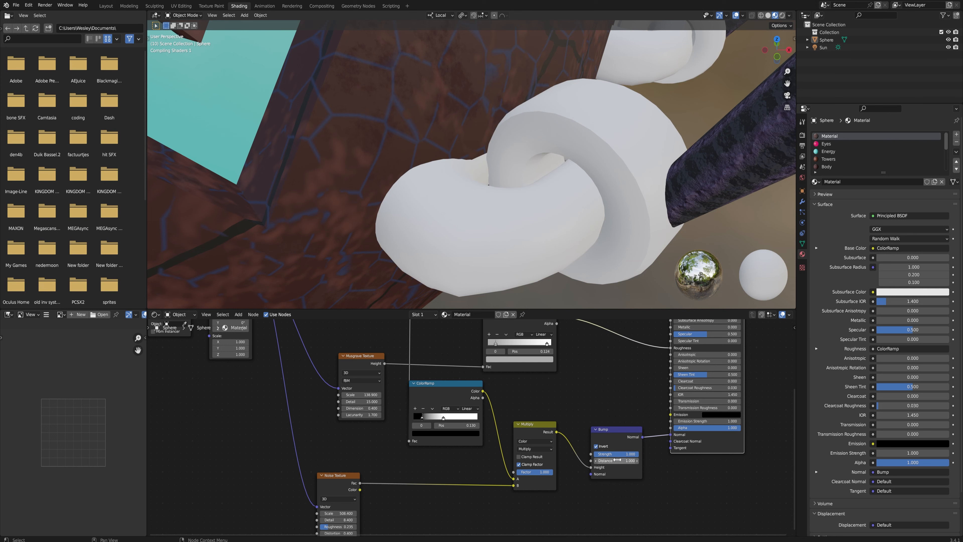
left_click_drag(617, 453, 607, 453)
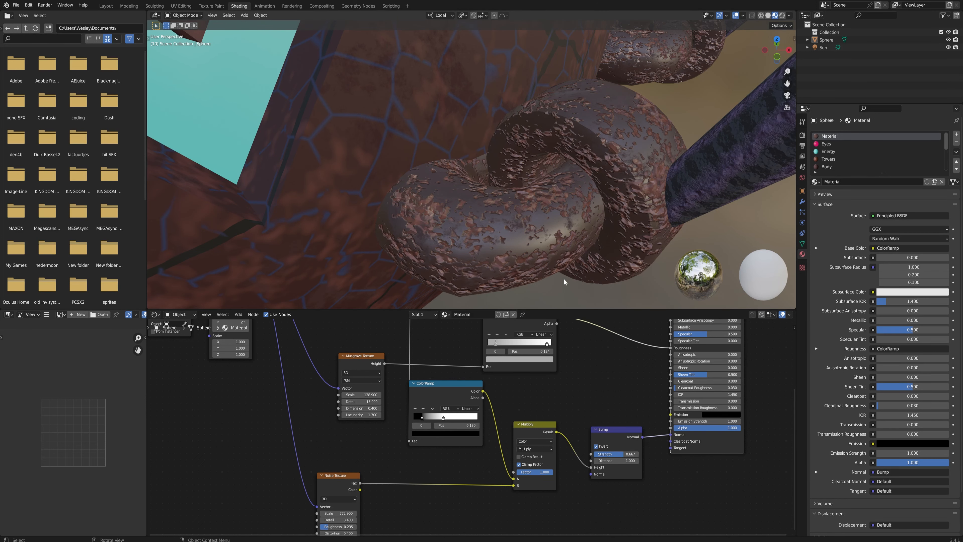
scroll(545, 221, "down", 6)
mouse_move(560, 254)
middle_mouse_down()
mouse_move(551, 237)
mouse_move(557, 247)
middle_mouse_up()
scroll(517, 230, "up", 8)
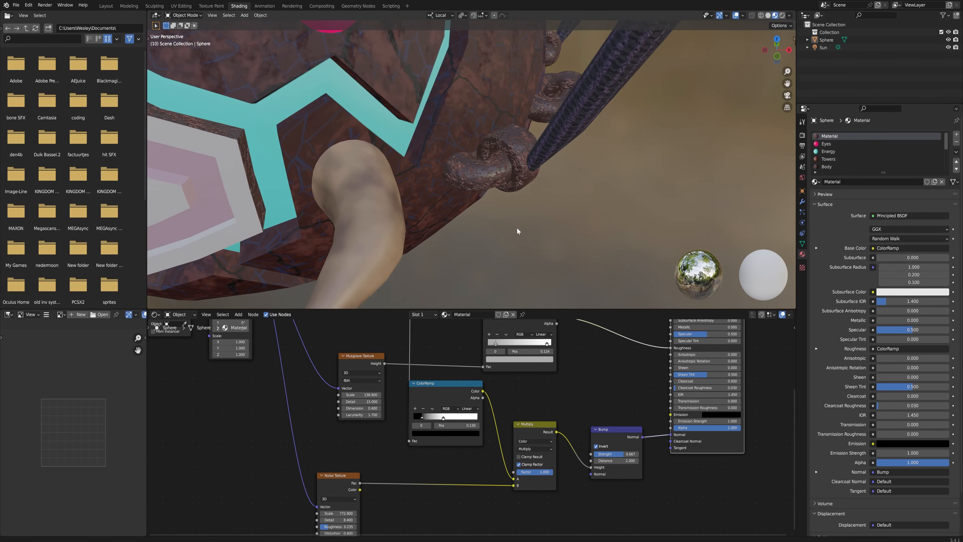
scroll(430, 474, "down", 2)
Step: Build a second noise, Multiply and Bump chain from duplicates, fed by a vector reroute, and connect its Bump into the first Bump's Normal
right_click_drag(430, 474, 451, 451, "shift")
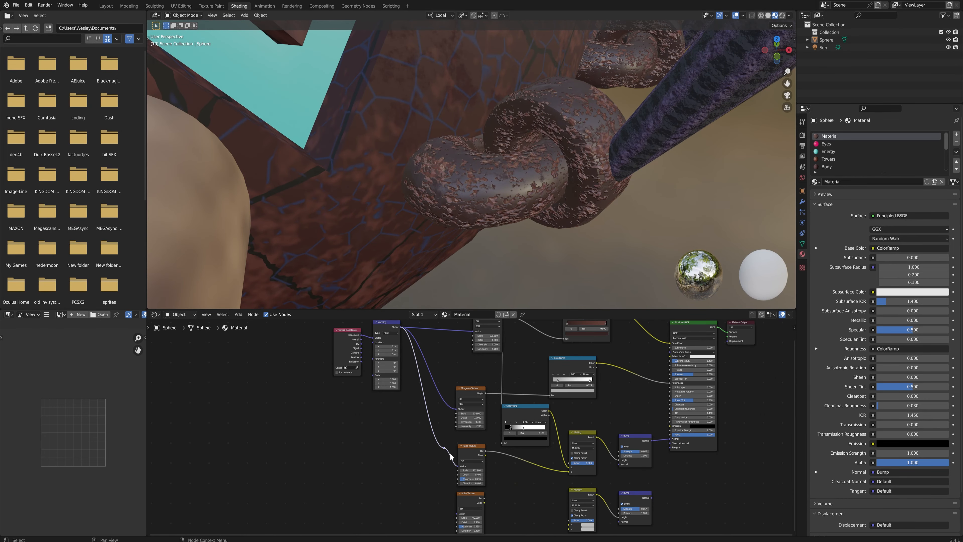
left_click_drag(444, 448, 456, 517)
middle_click_drag(500, 496, 472, 470)
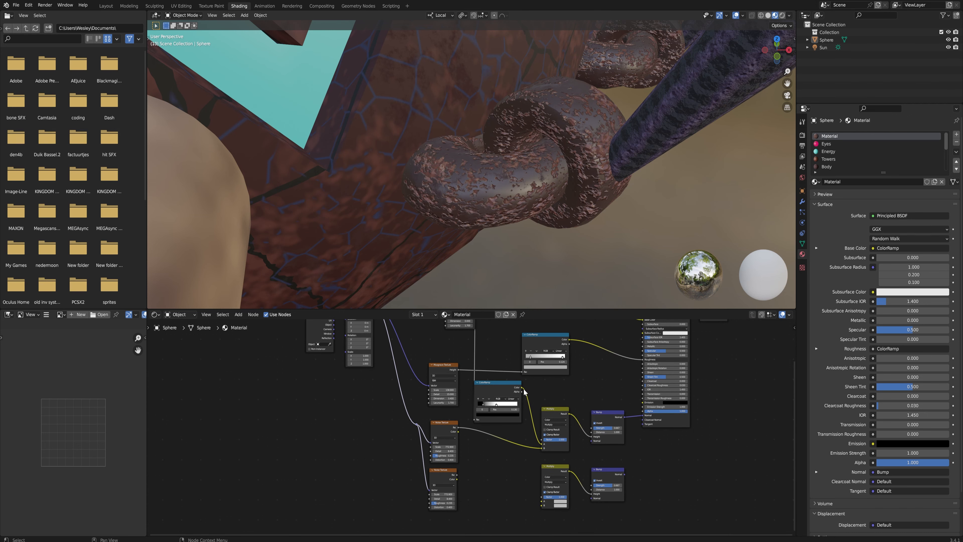
left_click_drag(465, 480, 542, 505)
scroll(512, 490, "up", 1)
left_click_drag(642, 470, 605, 434)
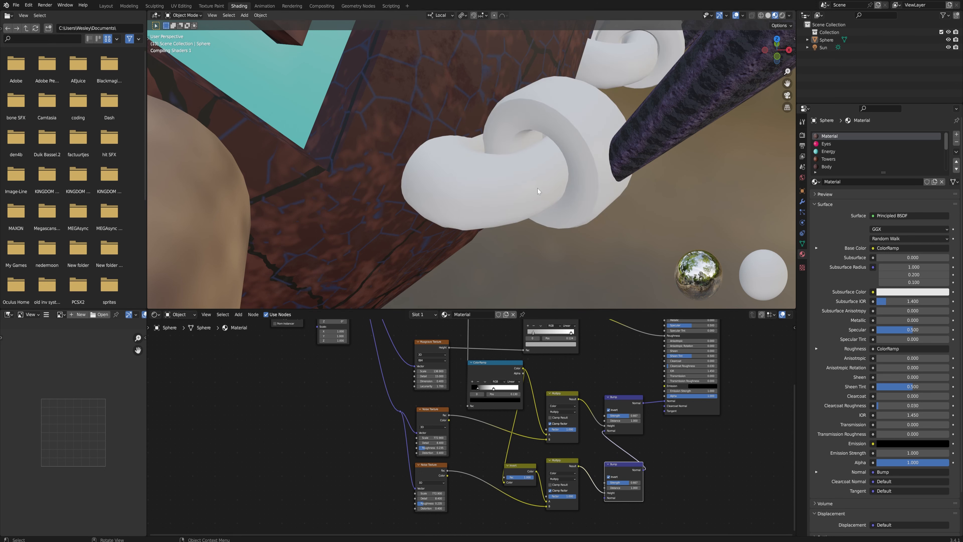
Step: Set the duplicated Noise Texture's scale to 50, raise its roughness, and check the joint surface up close
left_click_drag(431, 493, 310, 493)
left_click(432, 493)
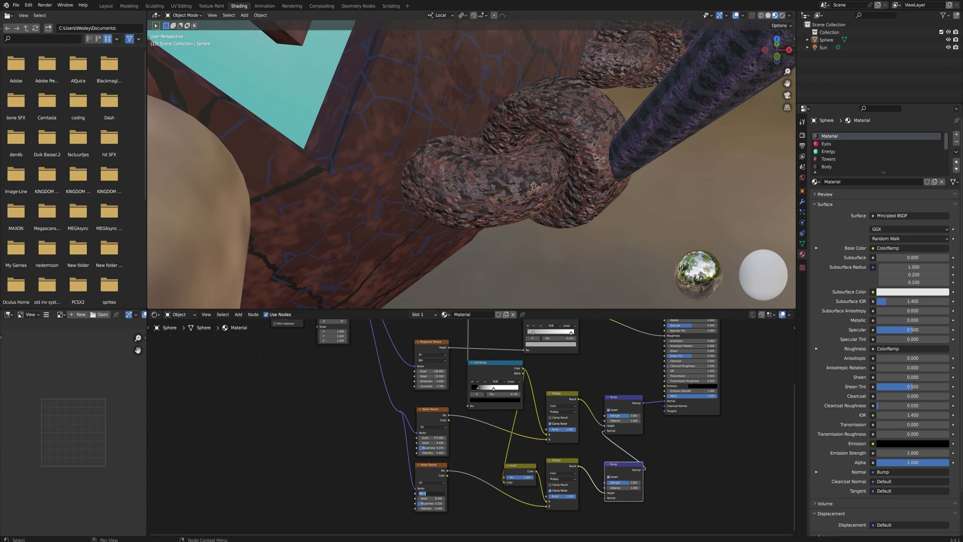
type("50")
key("Return")
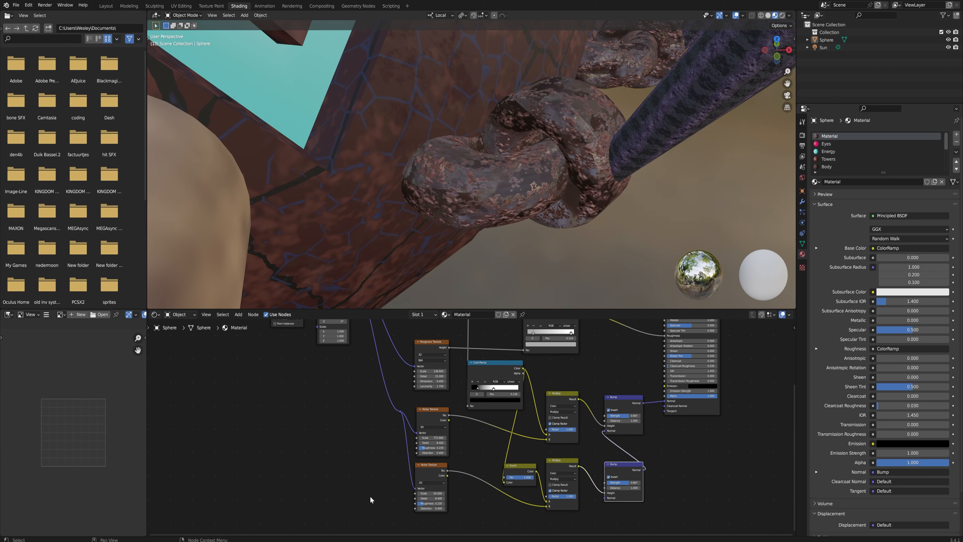
mouse_move(424, 498)
left_mouse_down()
mouse_move(432, 493)
mouse_move(435, 503)
left_mouse_up()
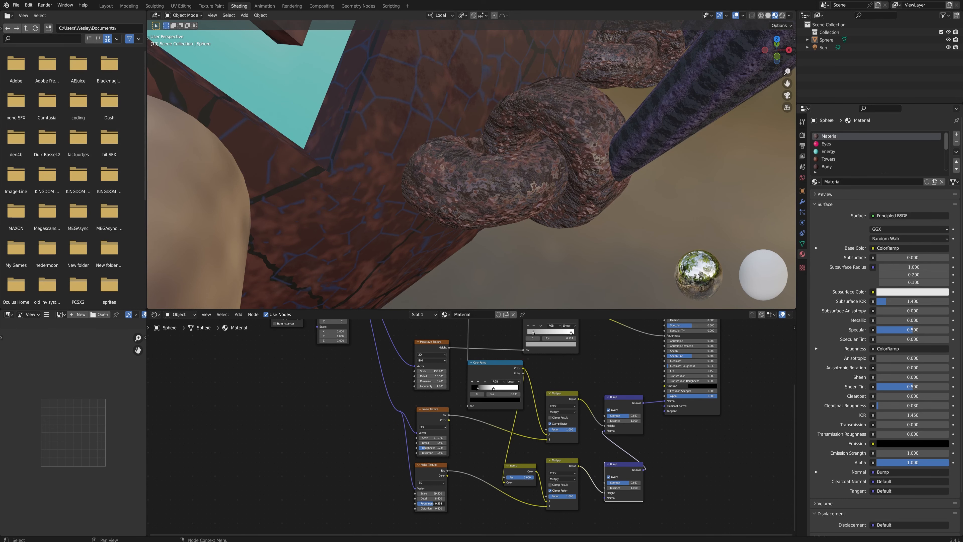
left_click_drag(434, 503, 434, 504)
middle_click_drag(529, 231, 515, 187, "ctrl")
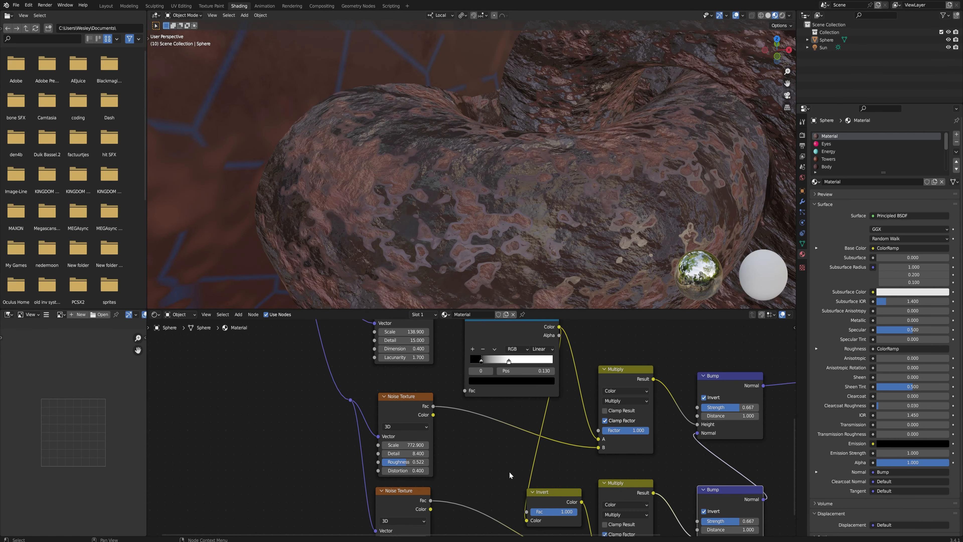
Step: Replace the Invert node with a ColorRamp between the first bump ColorRamp's Color and the lower Multiply's A input
middle_click_drag(509, 472, 533, 461)
key("x")
left_click_drag(533, 354, 528, 443)
type("a")
key("BackSpace")
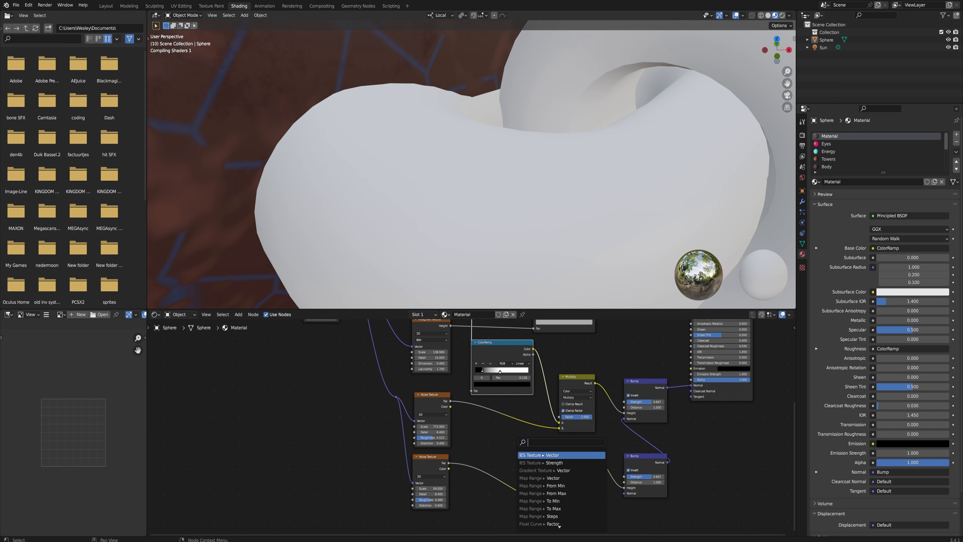
type("ramp")
key("Return")
left_click(488, 514)
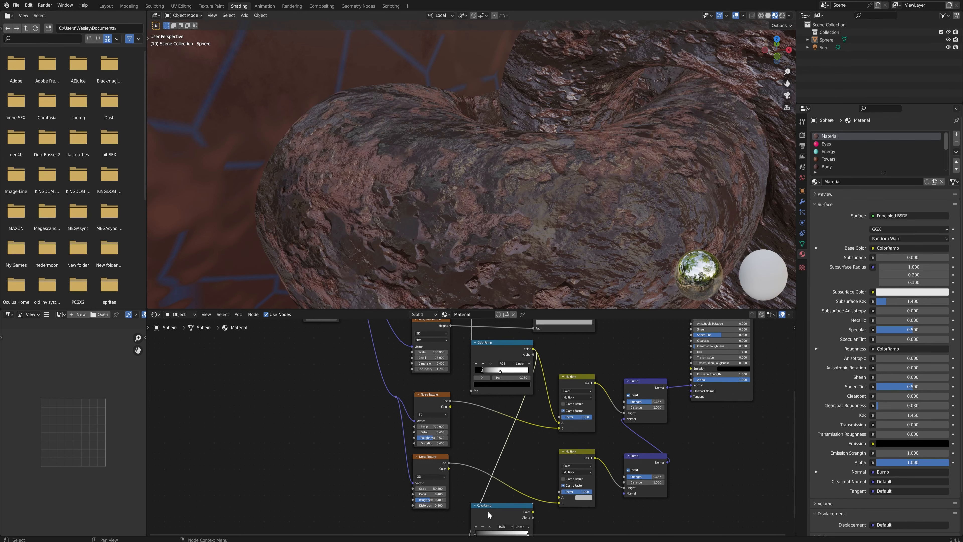
left_click_drag(533, 512, 559, 497)
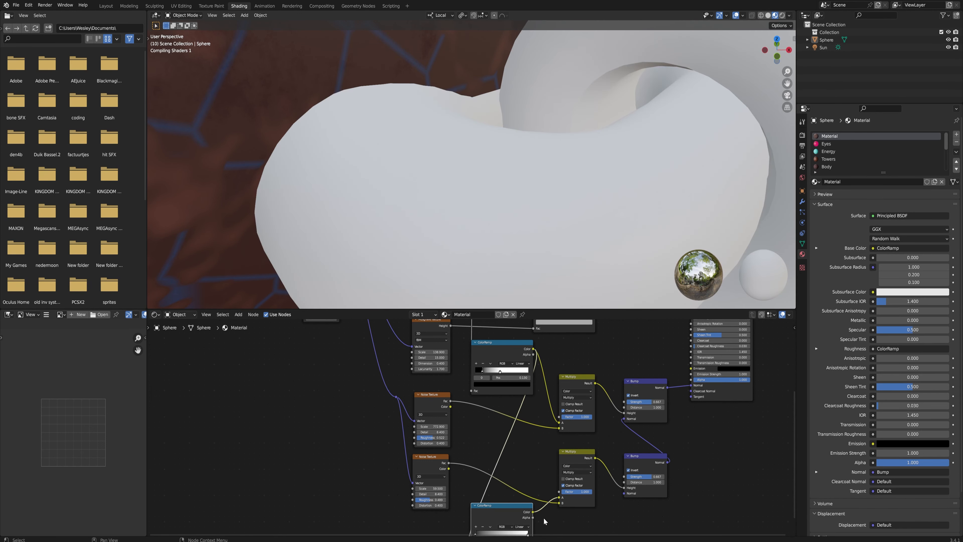
Step: Flip the new ColorRamp's colors and move its white stop close to the black end for a sharp transition
middle_click_drag(544, 521, 578, 434)
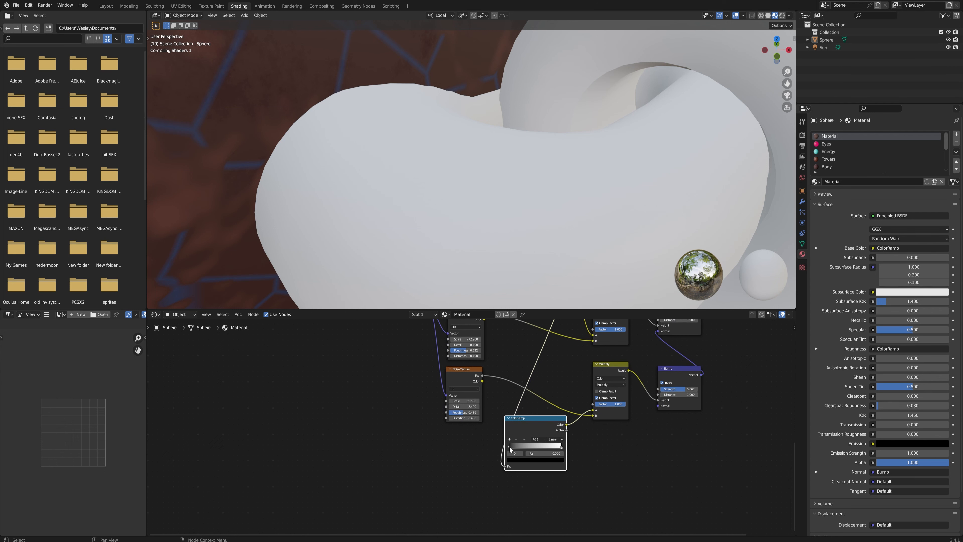
left_click(524, 439)
left_click(539, 452)
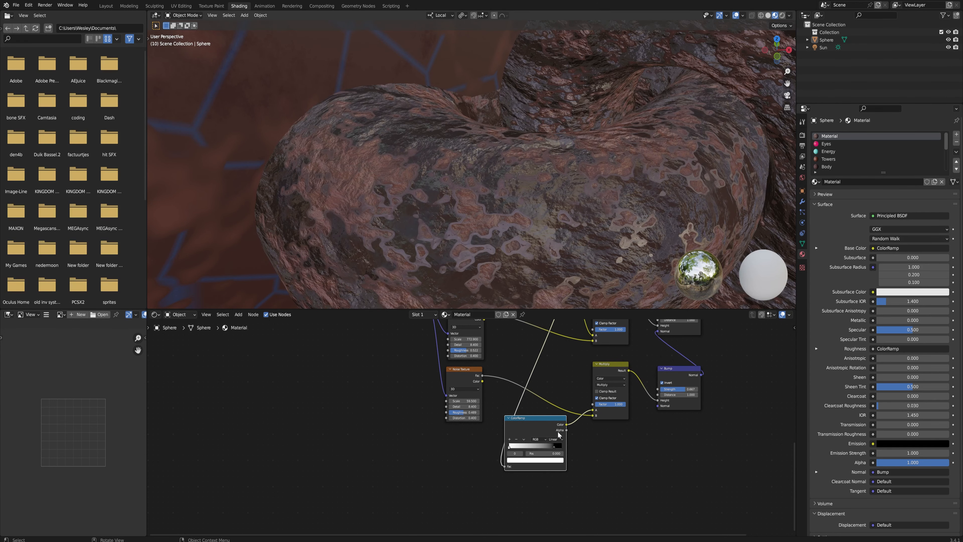
left_click_drag(554, 447, 556, 447)
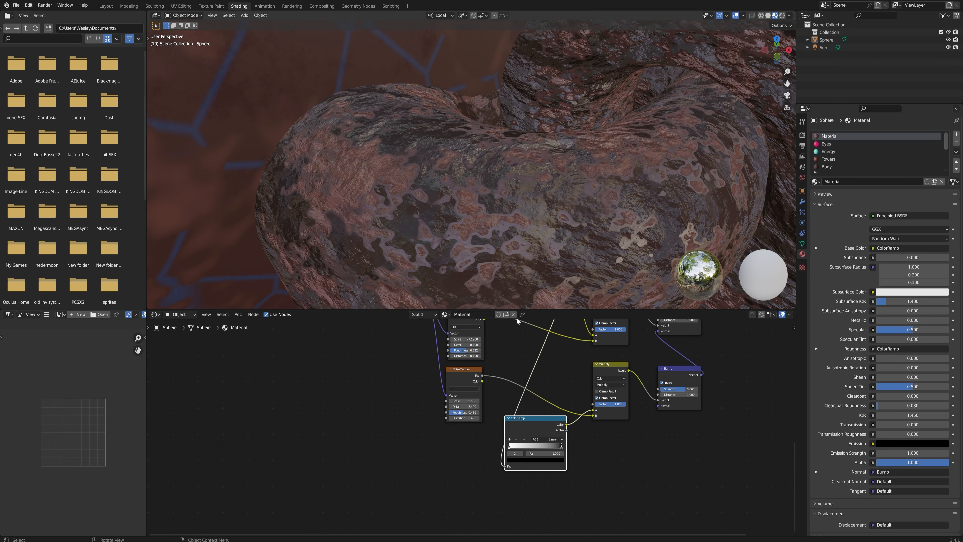
left_click_drag(510, 448, 571, 444)
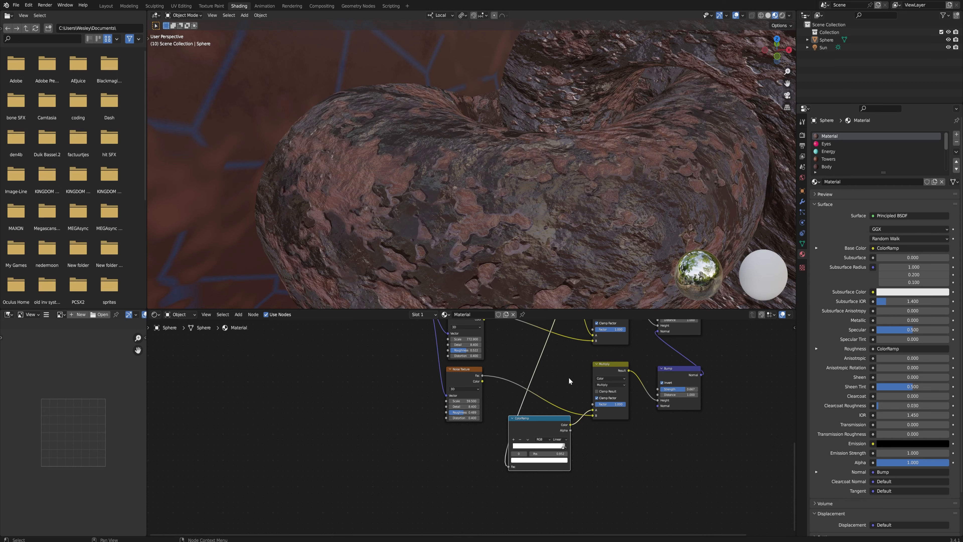
Step: In the Body material, reconnect the final Bump's Normal to the Principled BSDF's Normal and check the whole spider
middle_click_drag(604, 147, 573, 185)
left_click(471, 200)
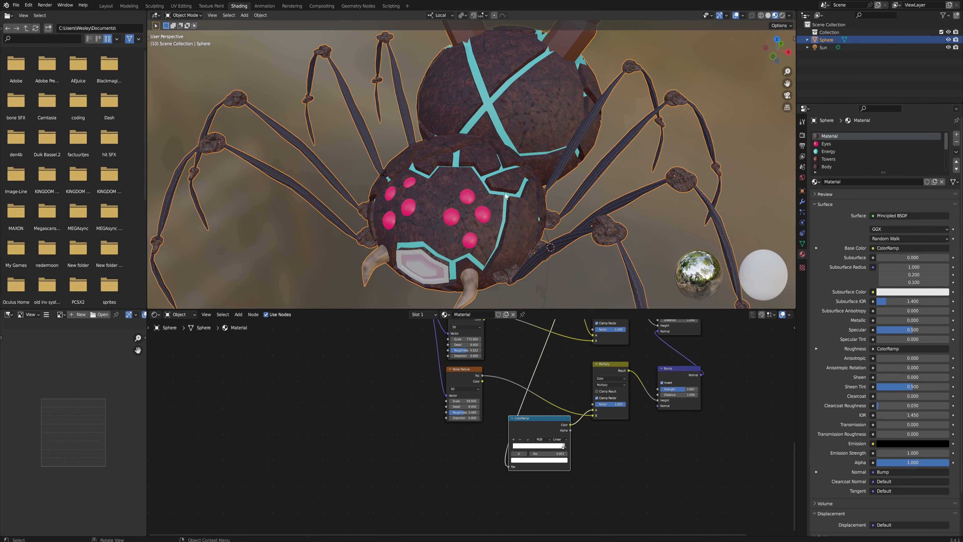
mouse_move(500, 212)
middle_mouse_down()
mouse_move(522, 177)
mouse_move(414, 169)
mouse_move(468, 172)
mouse_move(483, 216)
middle_mouse_up()
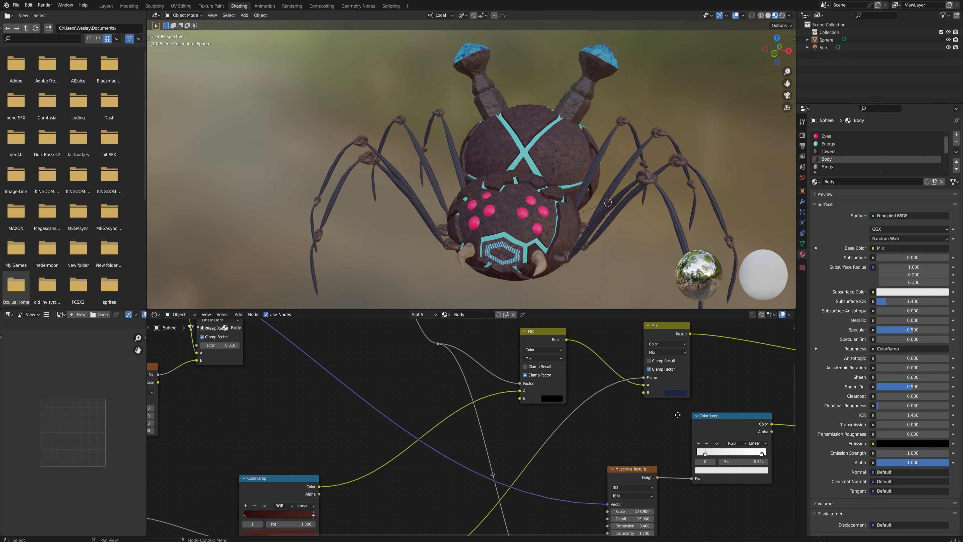
middle_click_drag(685, 432, 589, 463)
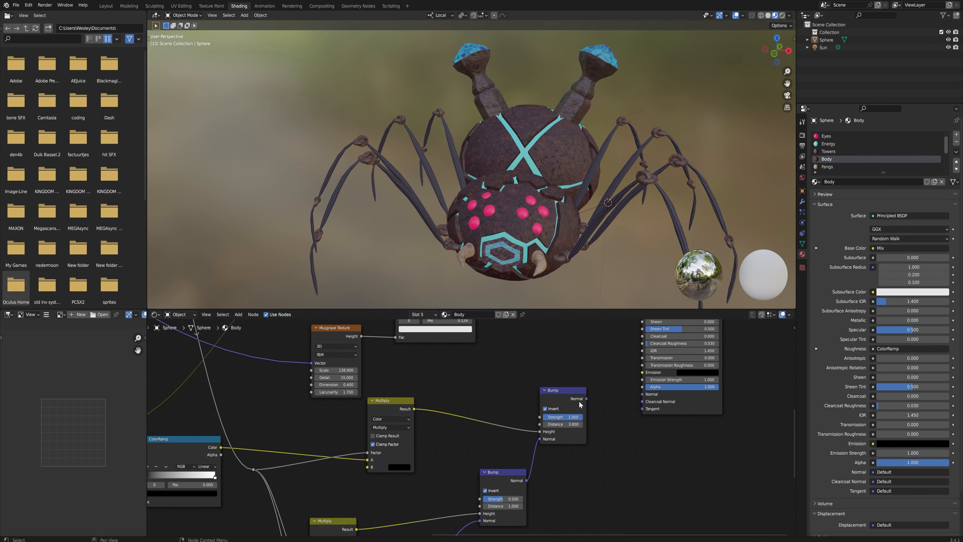
left_click_drag(586, 399, 643, 394)
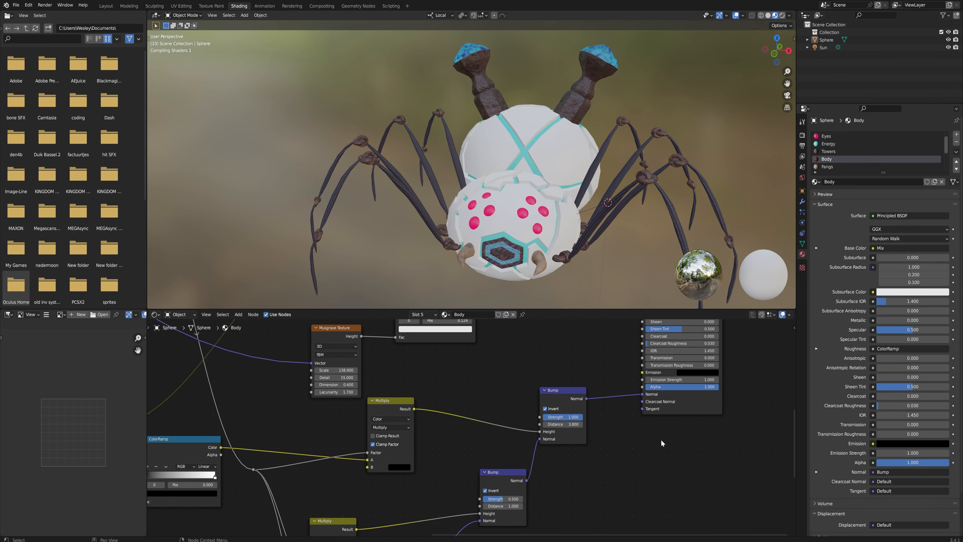
middle_click_drag(593, 229, 546, 285)
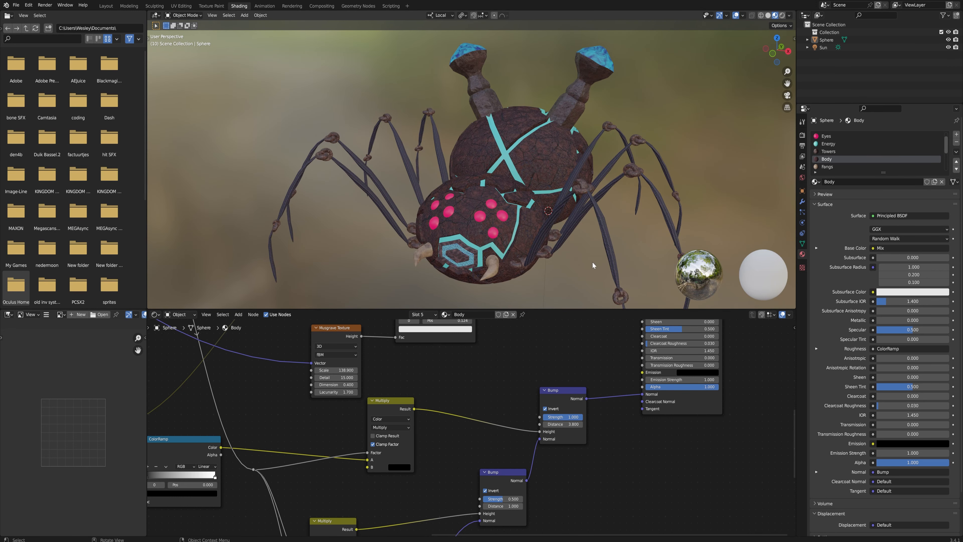
scroll(872, 152, "up", 1)
Step: Add an Image Texture node in open space beyond the Material Output in the first slot's material, named Material
left_click(829, 137)
middle_click_drag(484, 363, 502, 436)
scroll(515, 379, "down", 4)
scroll(518, 404, "up", 1)
key("shift+a")
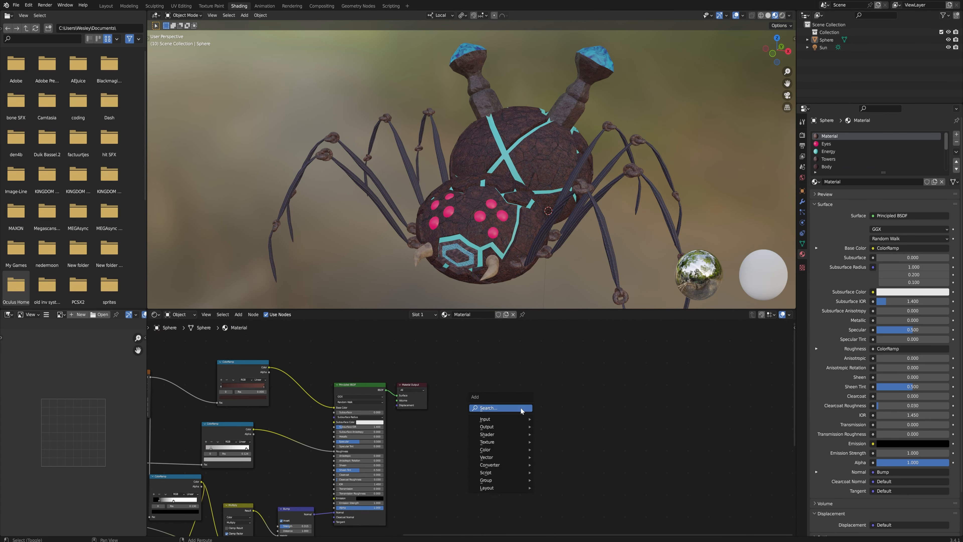
left_click(520, 408)
type("image")
key("Return")
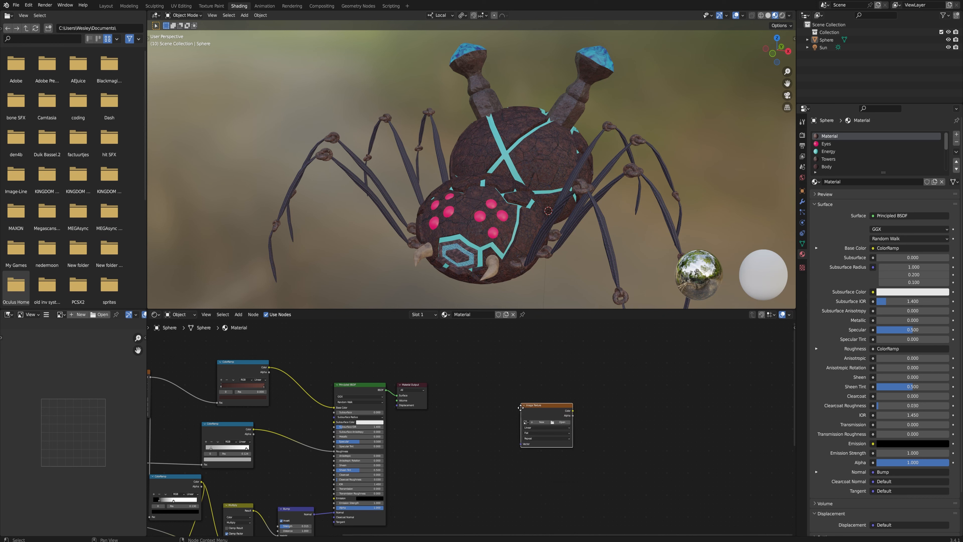
left_click(526, 405)
Step: Create a new 2048 by 2048 px image named baseColor in the Image Texture node and move the node farther from the shader nodes
left_click(541, 422)
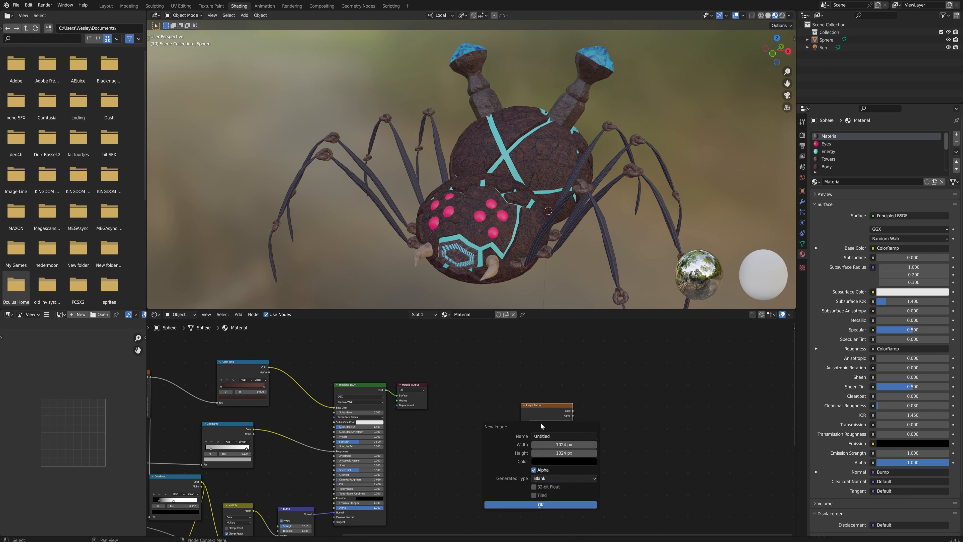
type("baseColor")
key("Return")
left_click(564, 444)
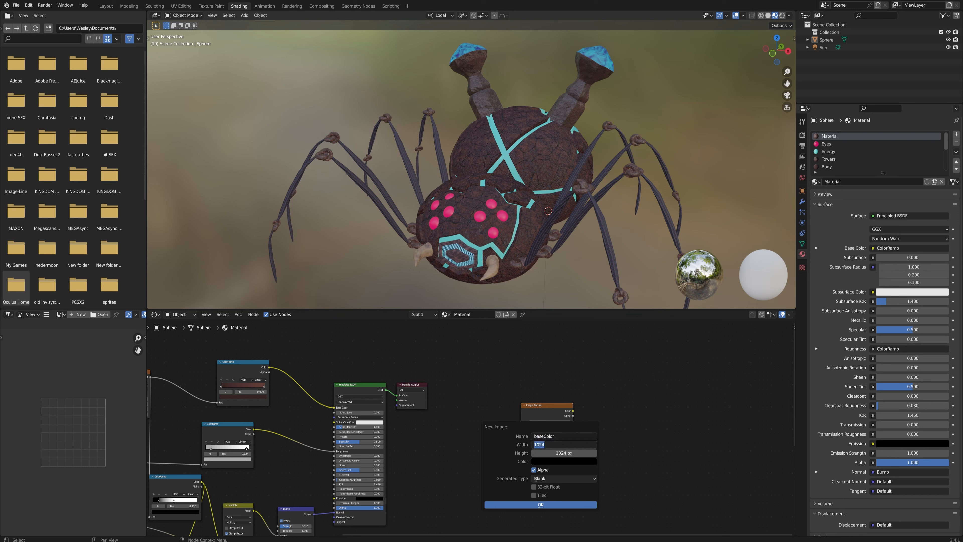
type("2048")
key("Tab")
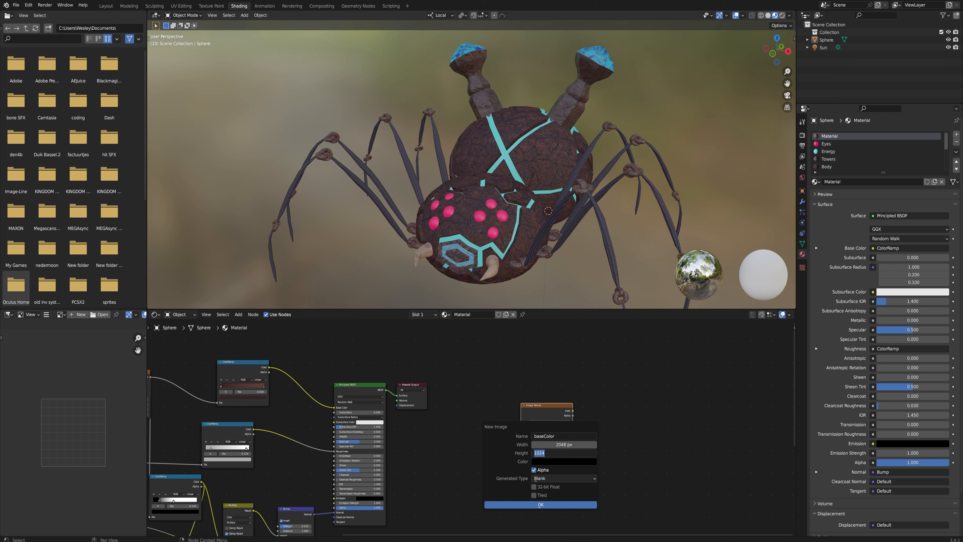
type("2-48")
key("BackSpace")
key("BackSpace")
key("BackSpace")
type("048")
key("Return")
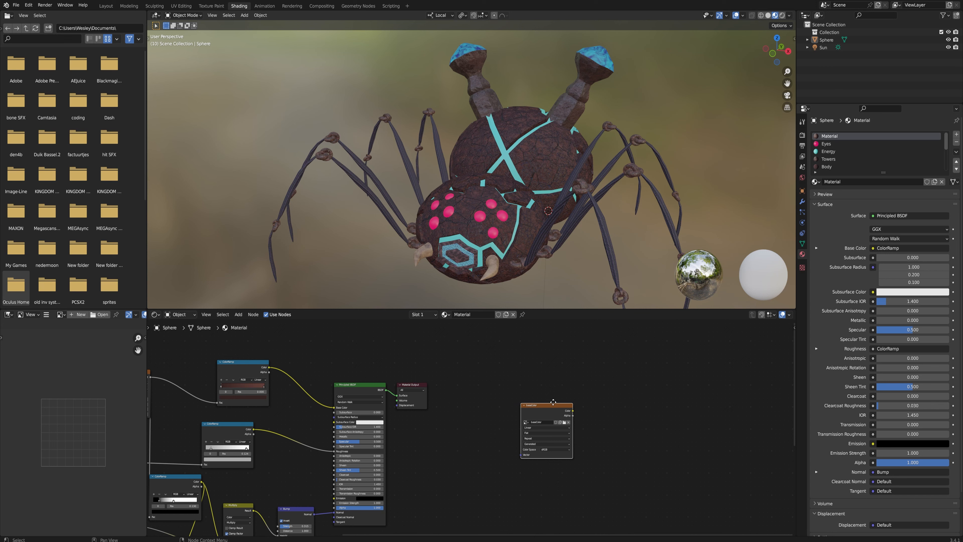
left_click_drag(546, 404, 575, 371)
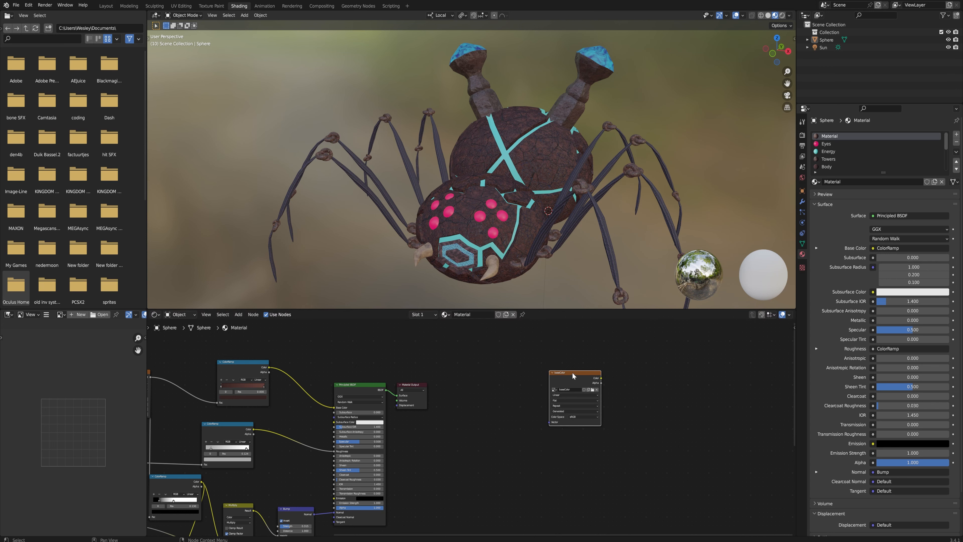
Step: Copy the baseColor Image Texture node into the Eyes, Energy and Towers materials, one after another
left_click(831, 144)
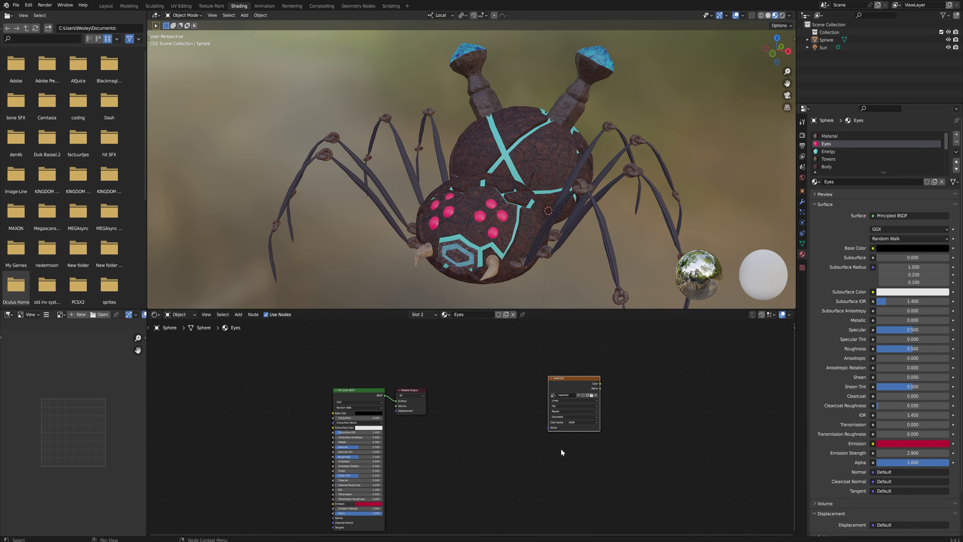
left_click(830, 152)
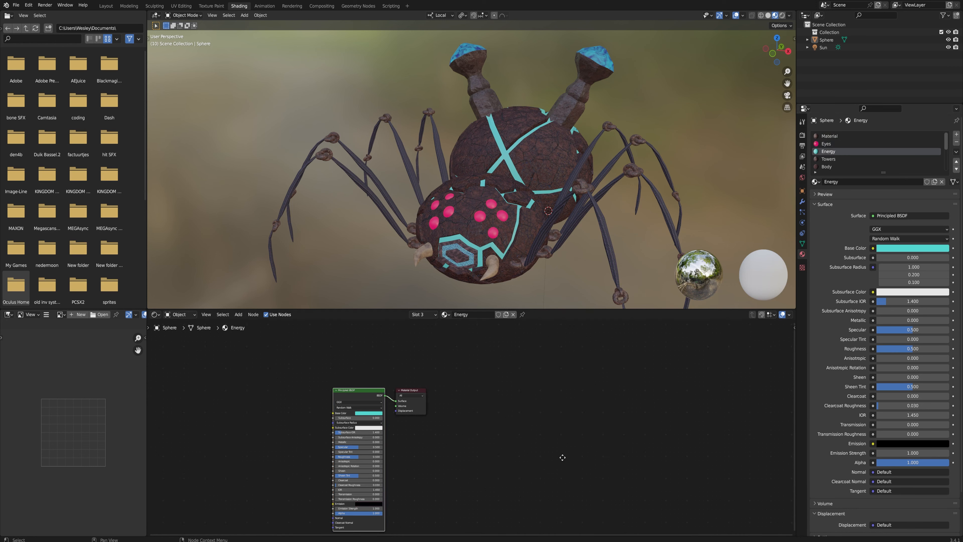
left_click(831, 160)
scroll(563, 407, "up", 1)
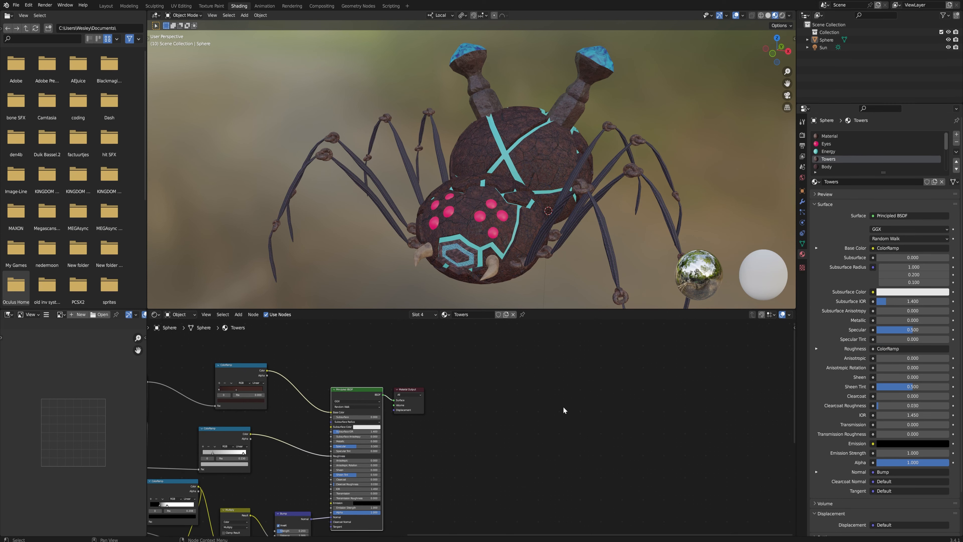